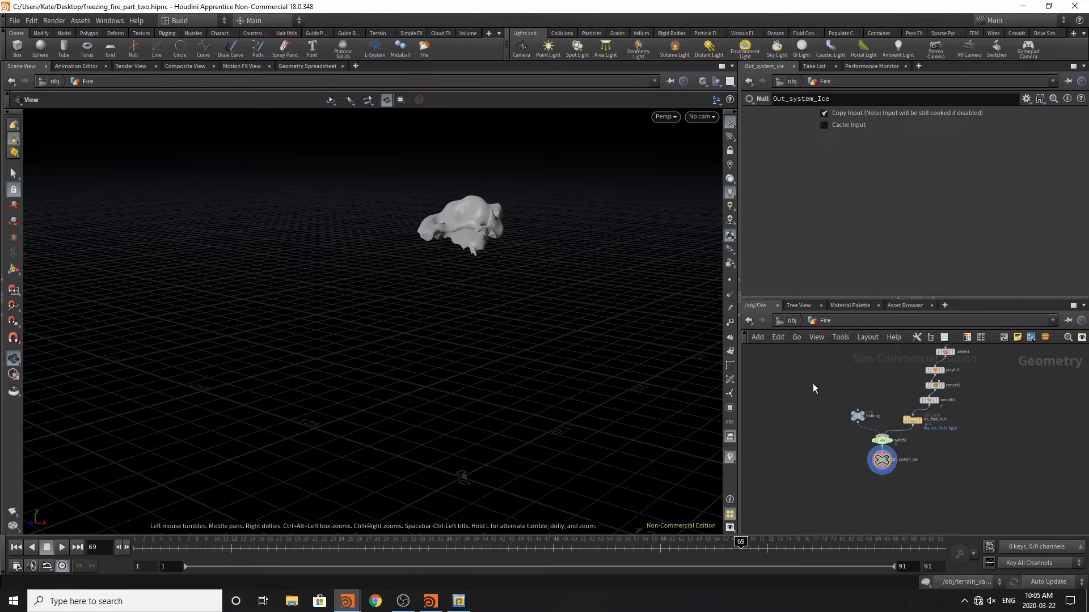
# Step: Return from the Fire network to the object level and show Render_Fire in the viewport, leaving the Fire object hidden
pyautogui.click(791, 321)
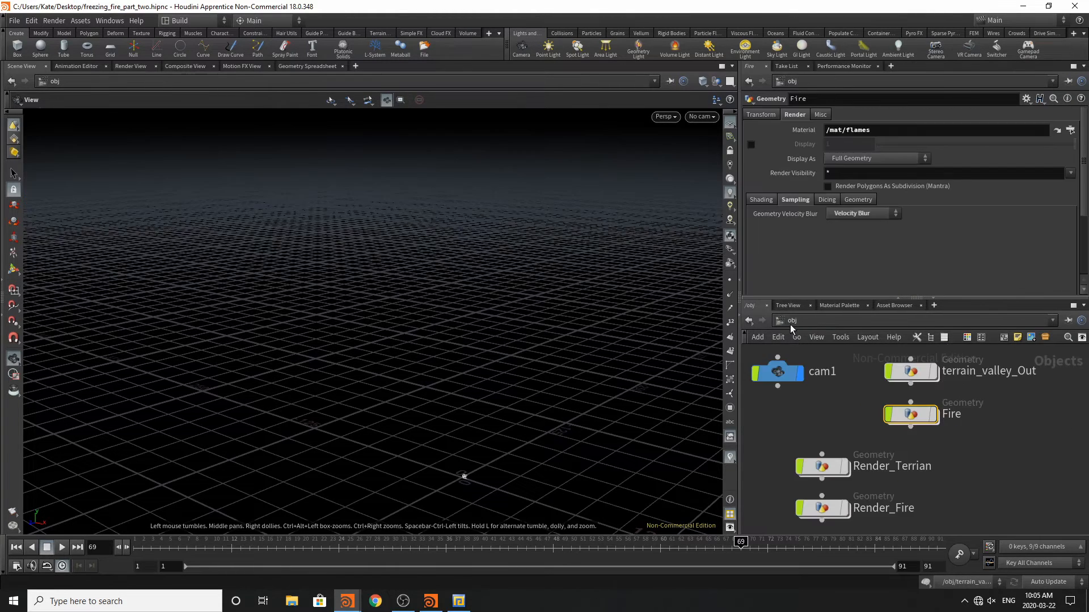
pyautogui.click(931, 420)
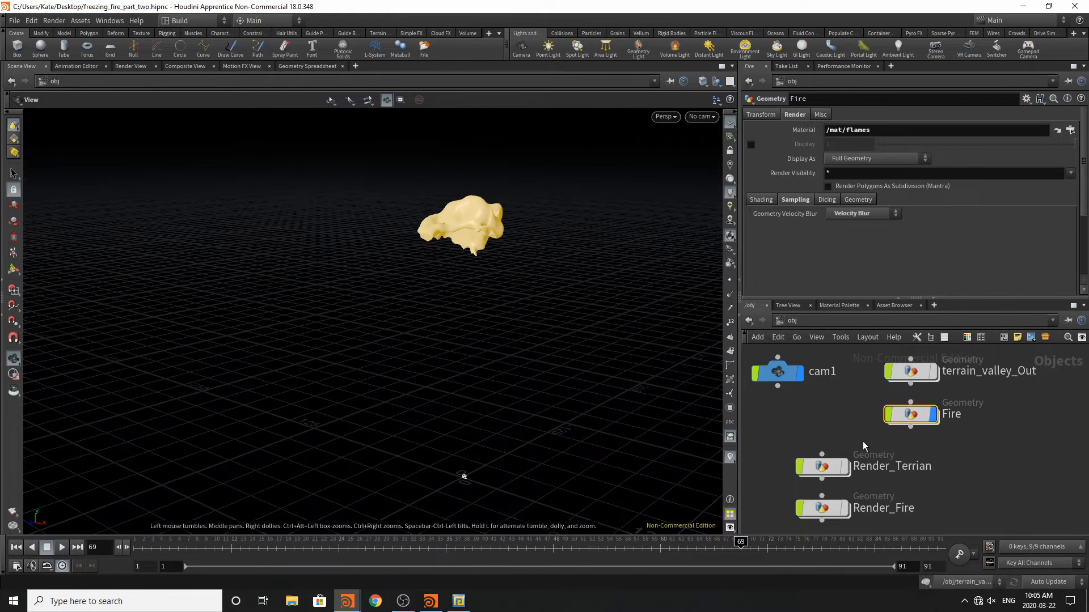
pyautogui.click(933, 416)
pyautogui.scroll(-5, 938, 421)
pyautogui.scroll(3, 898, 473)
pyautogui.click(890, 442)
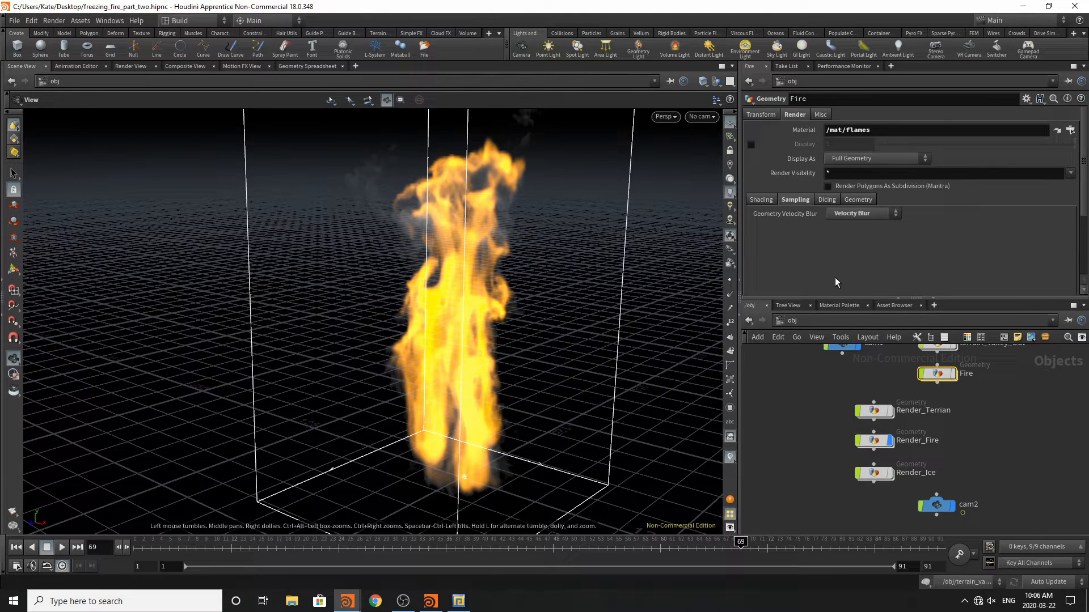
# Step: Open the flames material's parameters and start a test render through /out/mantra1
pyautogui.click(839, 305)
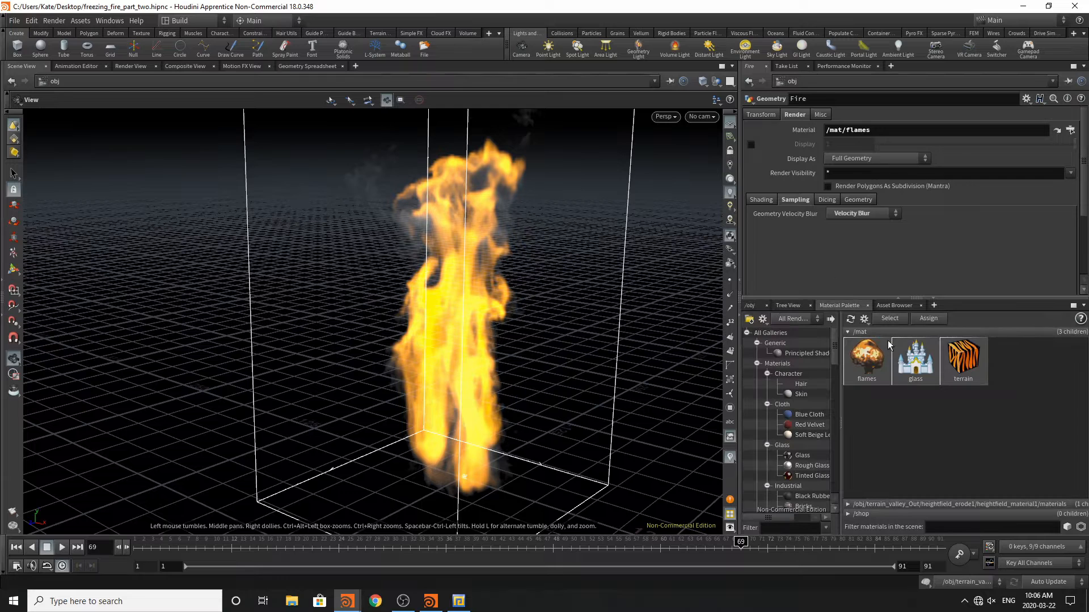
pyautogui.click(866, 371)
pyautogui.doubleClick(866, 372)
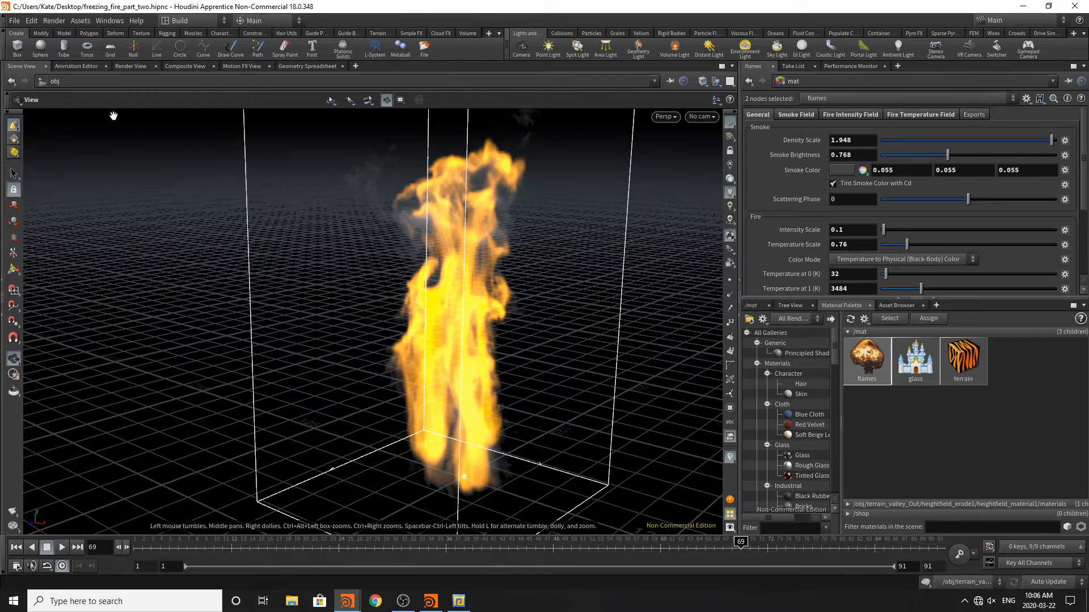
pyautogui.click(135, 66)
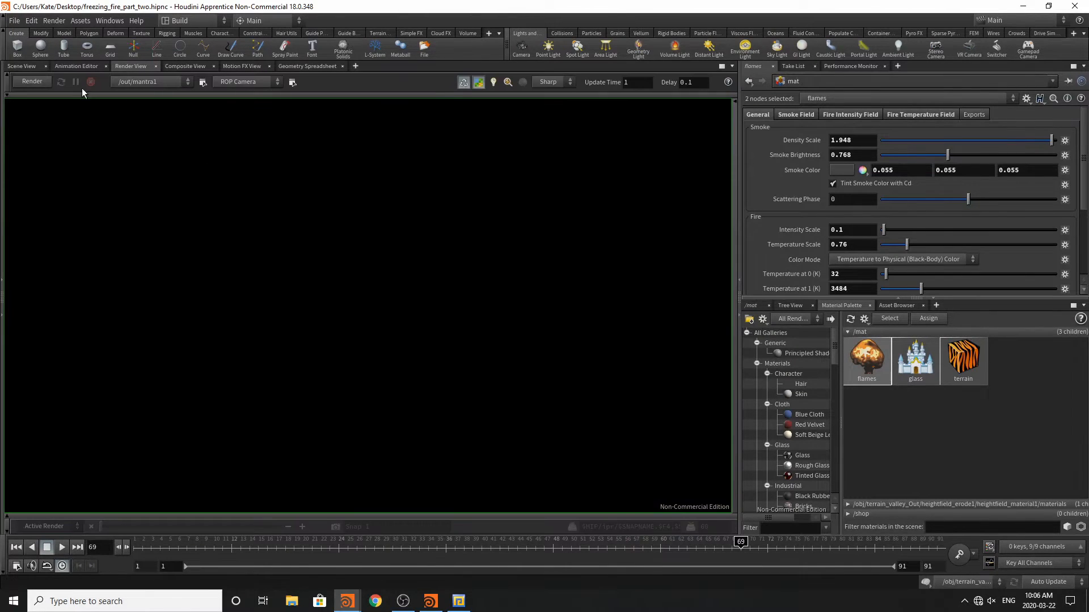
pyautogui.click(33, 81)
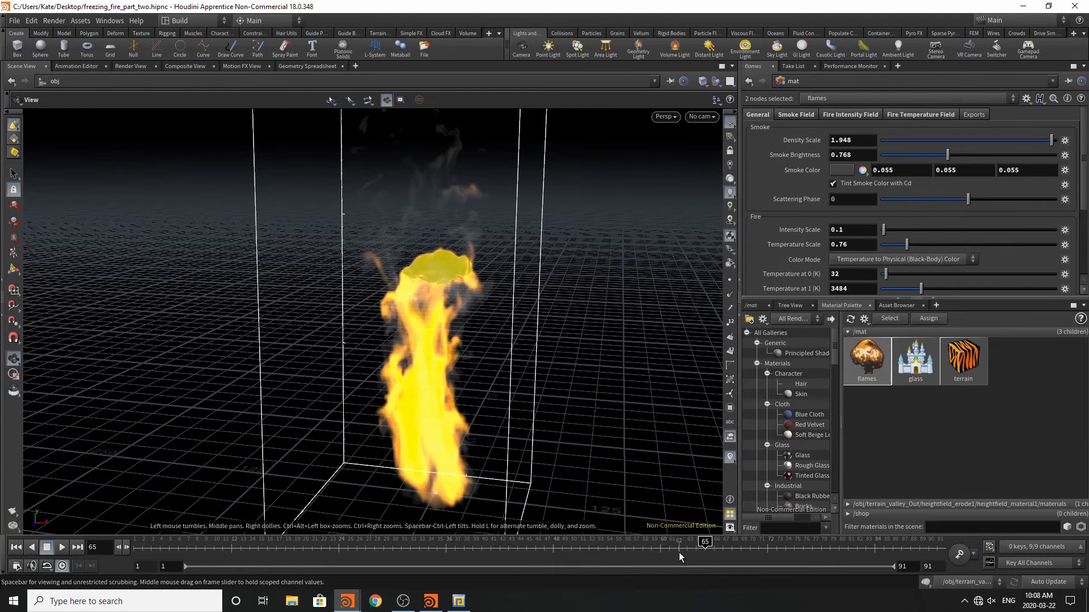
# Step: Keyframe the flames material's Smoke Color, Smoke Brightness, Density Scale and Scattering Phase at frame 62
pyautogui.click(679, 552)
pyautogui.keyDown('alt'); pyautogui.click(802, 170); pyautogui.keyUp('alt')
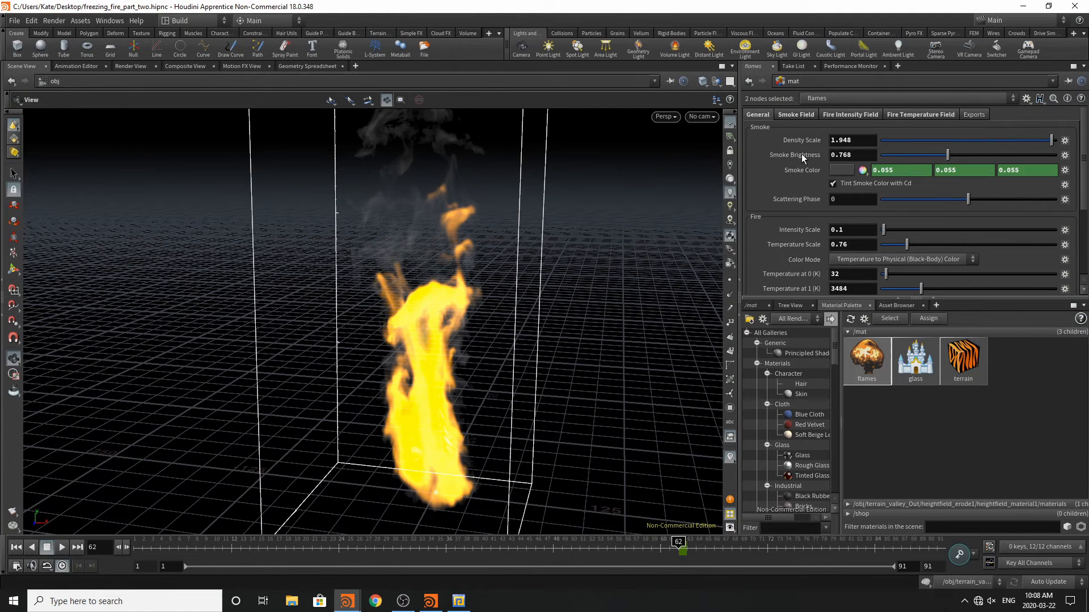
pyautogui.keyDown('alt'); pyautogui.click(801, 154); pyautogui.keyUp('alt')
pyautogui.keyDown('alt'); pyautogui.click(801, 140); pyautogui.keyUp('alt')
pyautogui.keyDown('alt'); pyautogui.click(796, 199); pyautogui.keyUp('alt')
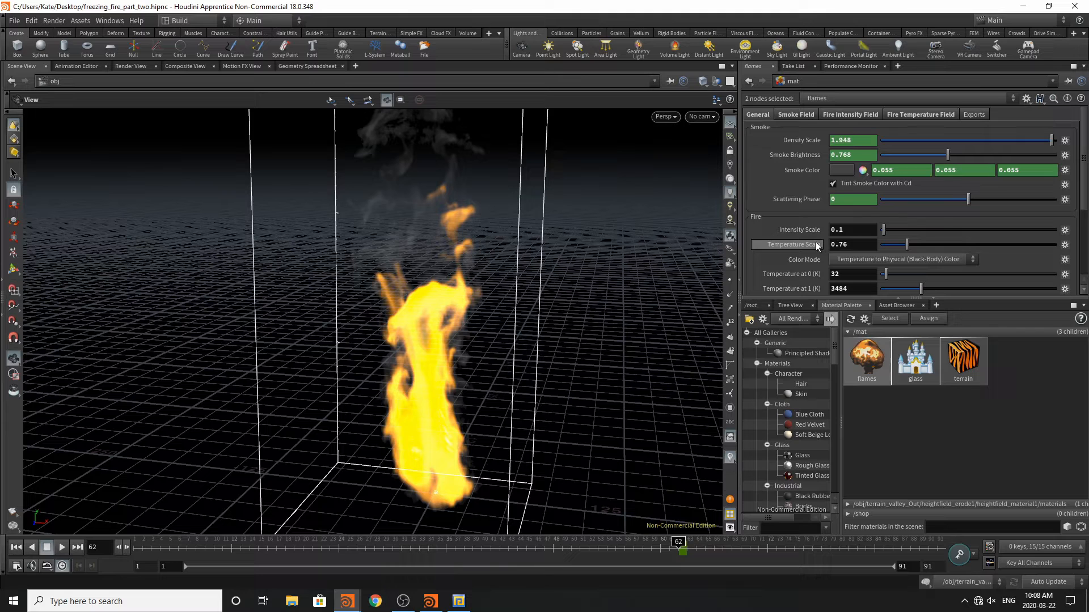
# Step: Extend the end of the animation's frame range to 120
pyautogui.click(926, 566)
pyautogui.write('120')
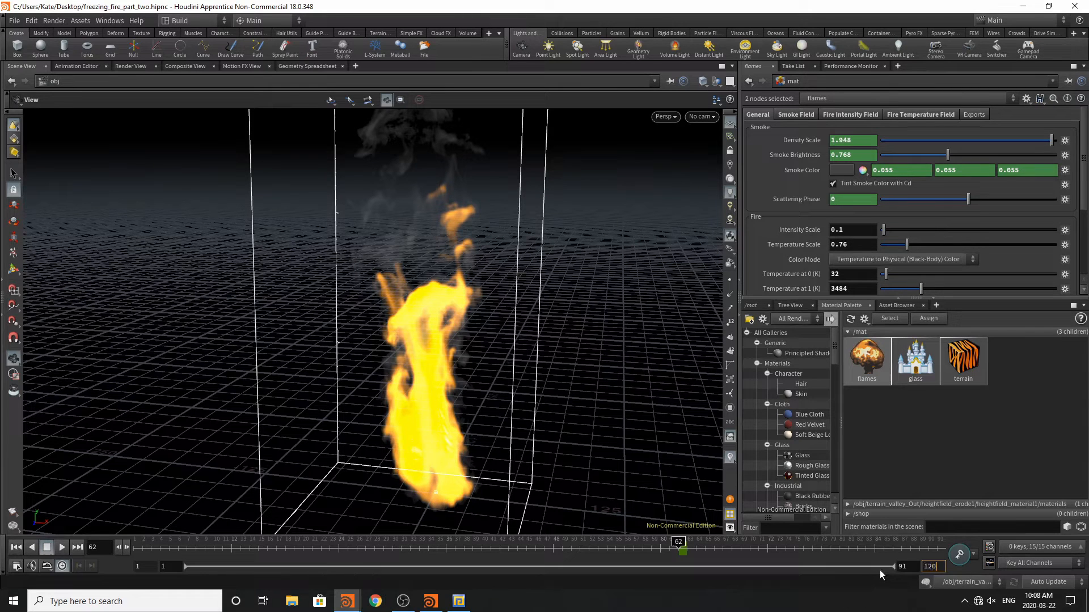
pyautogui.press('Return')
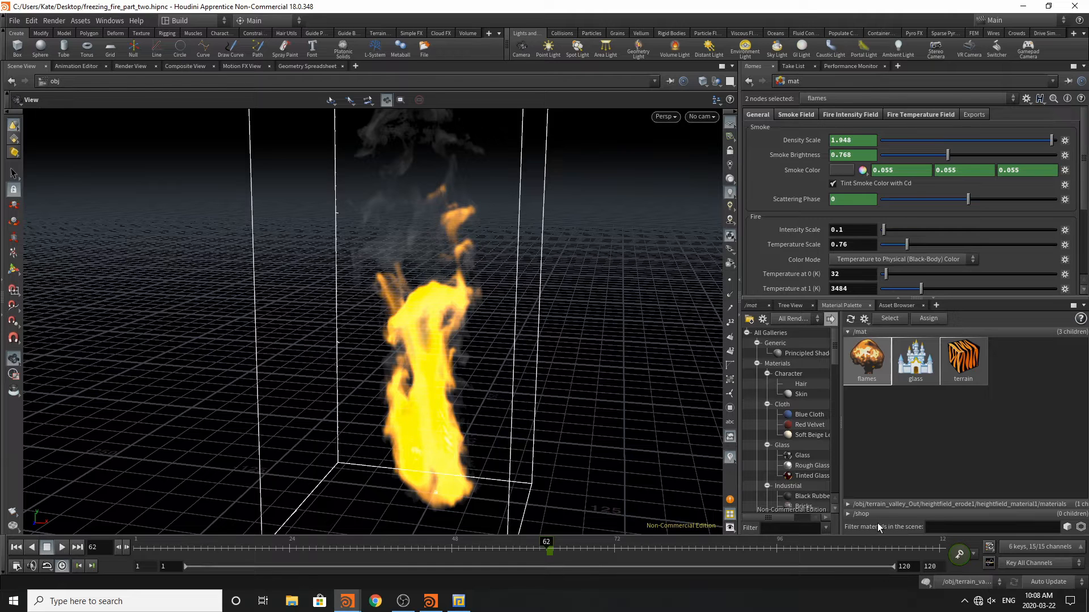
# Step: Find frame 88 on the timeline and set the flames' Smoke Color there to a light grey of 0.63
pyautogui.click(938, 550)
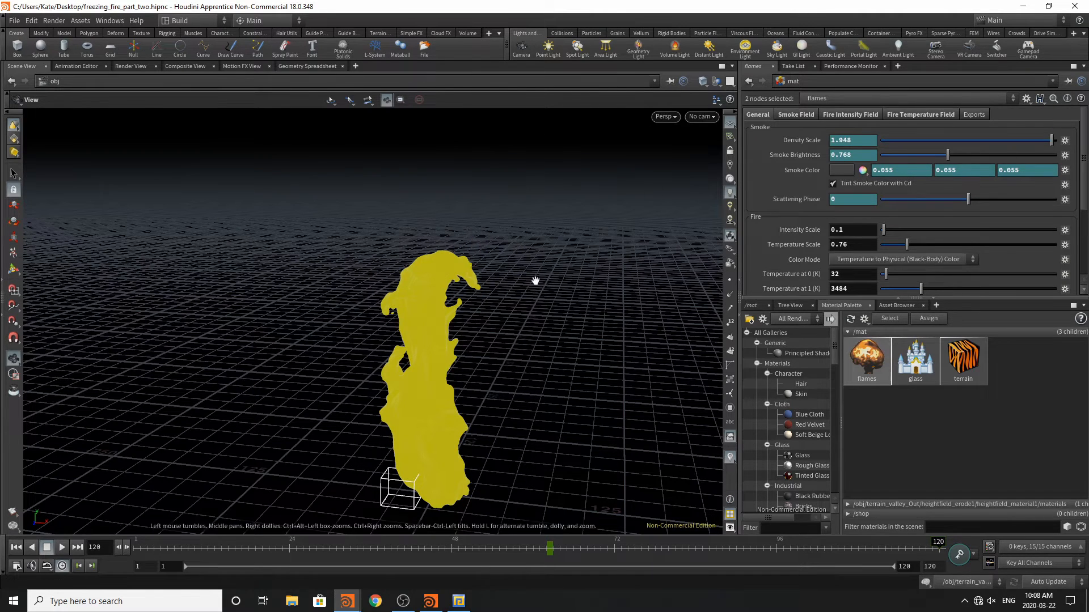
pyautogui.click(759, 548)
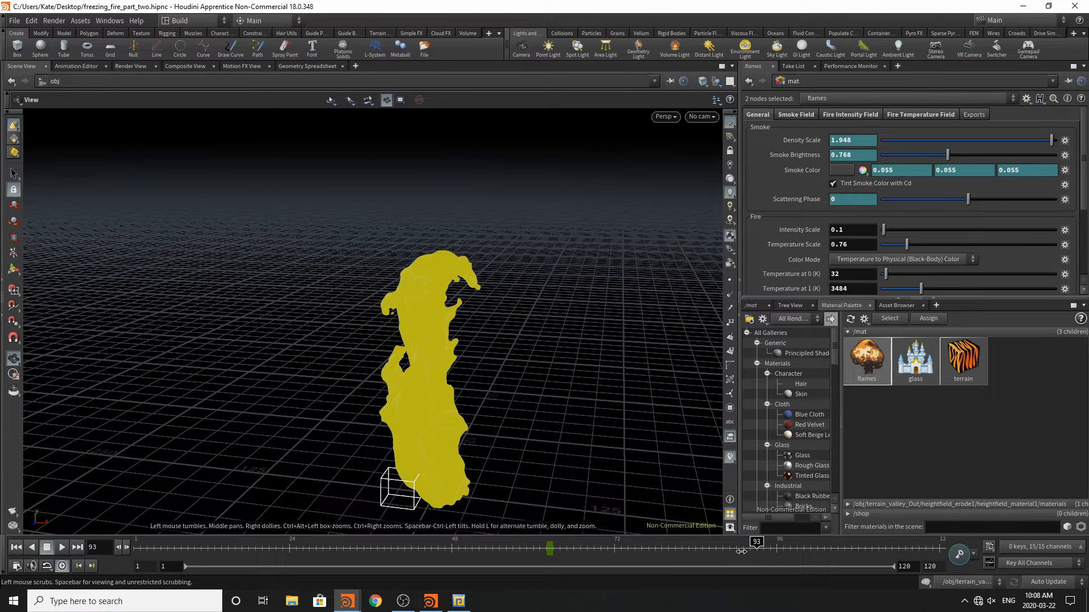
pyautogui.moveTo(741, 552); pyautogui.dragTo(722, 544)
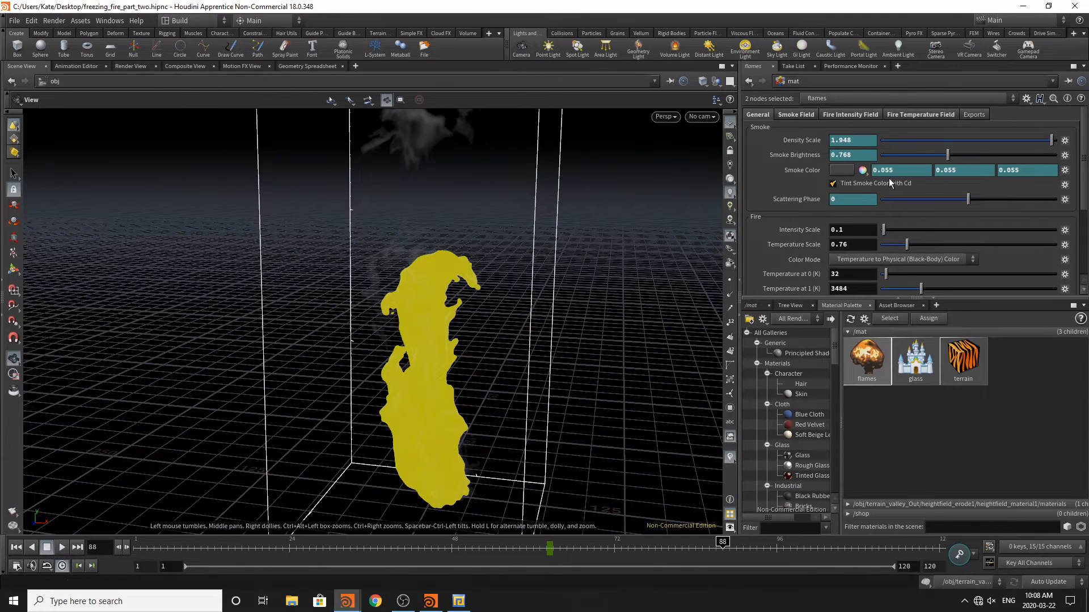
pyautogui.click(842, 170)
pyautogui.moveTo(891, 288); pyautogui.dragTo(943, 286)
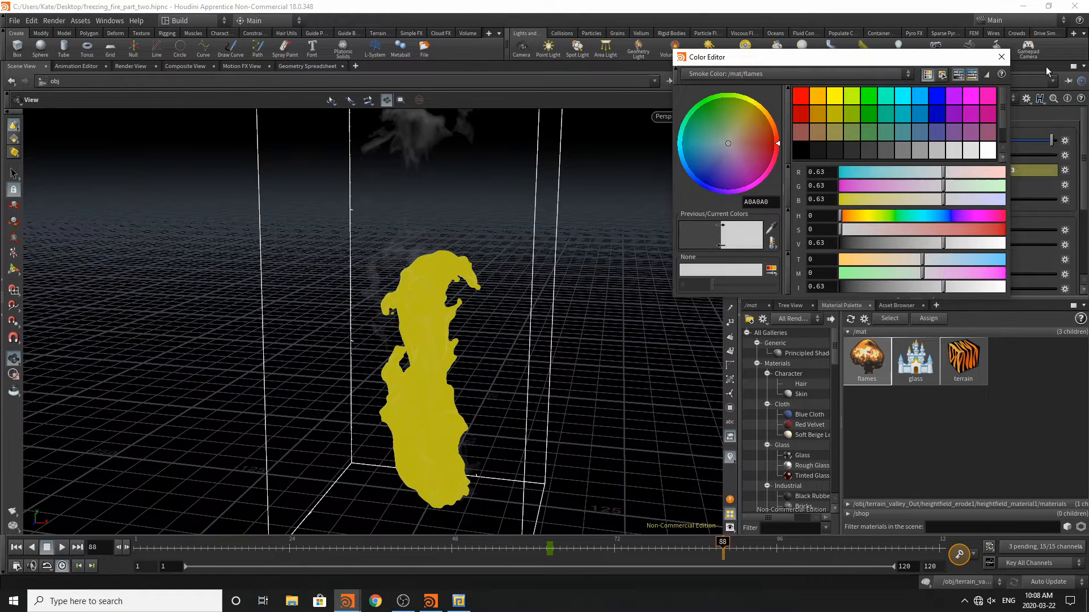
pyautogui.click(1002, 57)
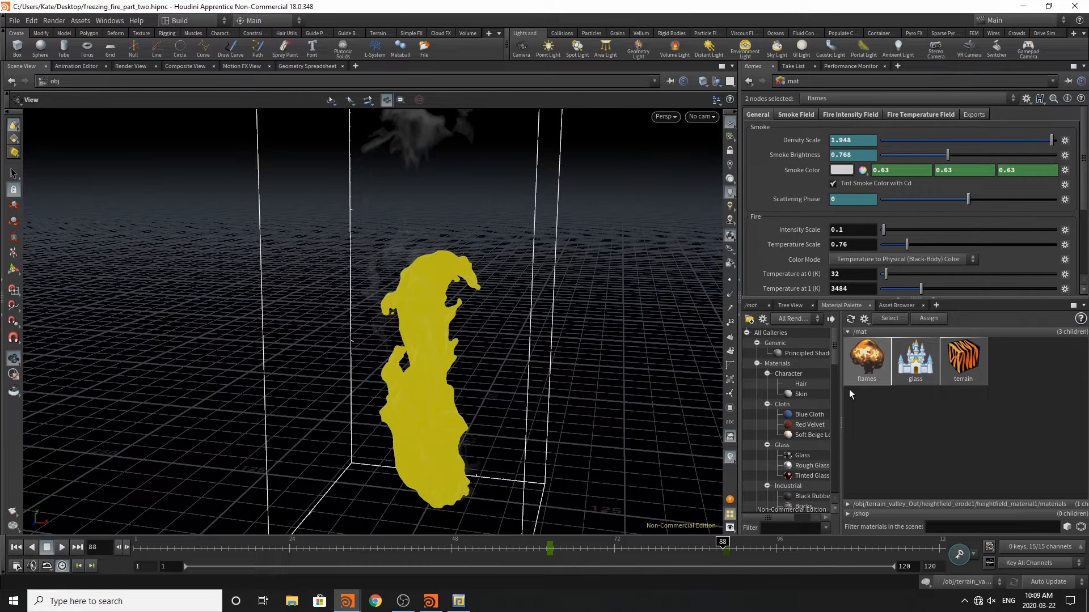
# Step: Set the flames' Smoke Brightness to 1 and Density Scale to 0.92 at frame 88
pyautogui.click(844, 158)
pyautogui.doubleClick(838, 156)
pyautogui.hotkey('ctrl', 'a')
pyautogui.write('1')
pyautogui.press('Return')
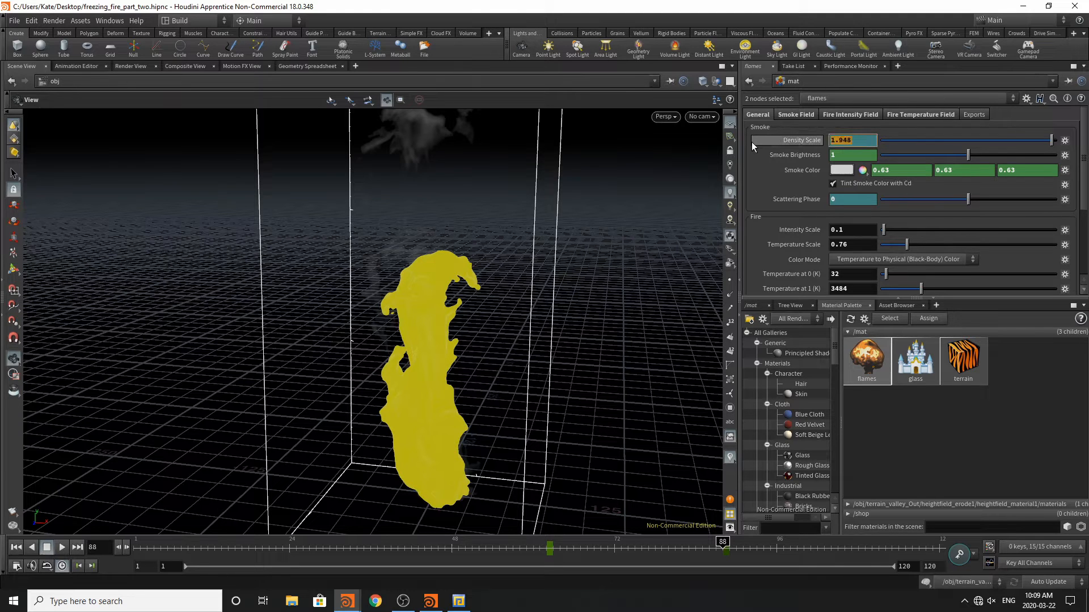
pyautogui.moveTo(751, 141)
pyautogui.write('0')
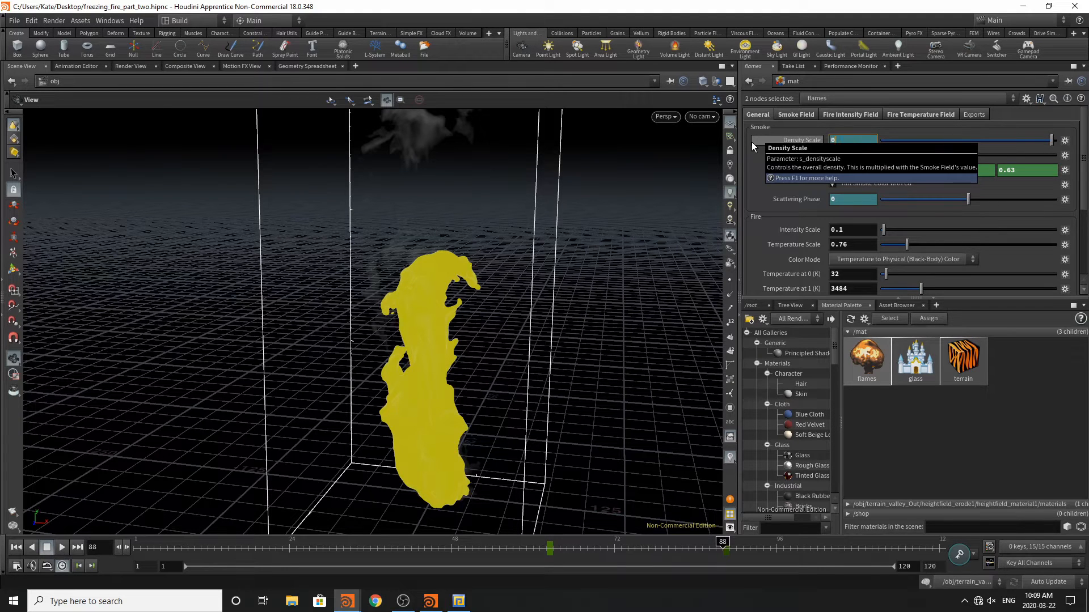
pyautogui.write('.92')
pyautogui.press('Return')
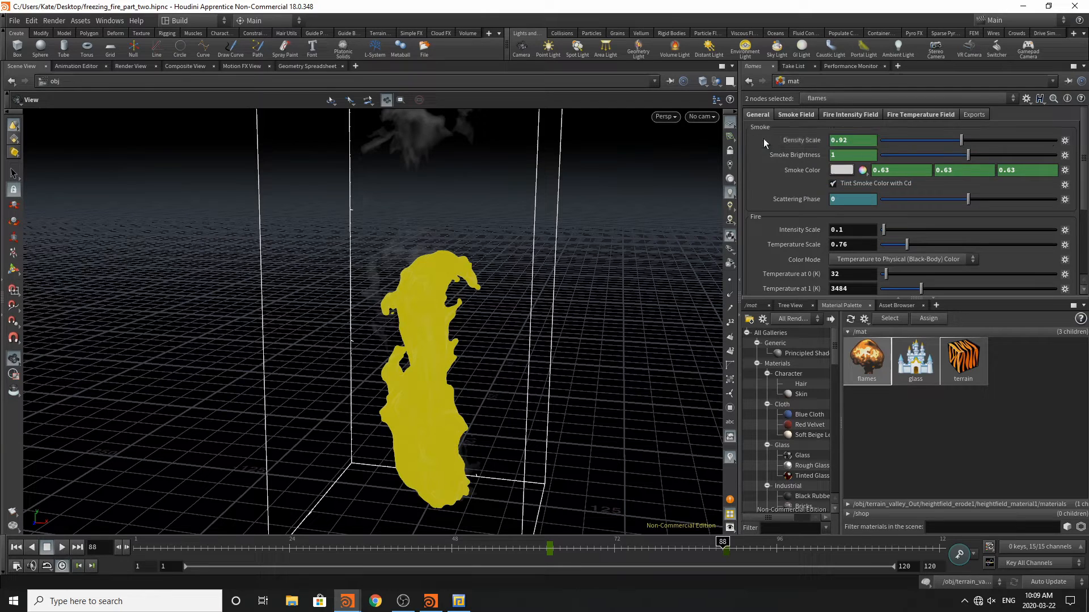
# Step: Go to frame 75 and darken the flames' Smoke Color to a grey of 0.107
pyautogui.click(651, 557)
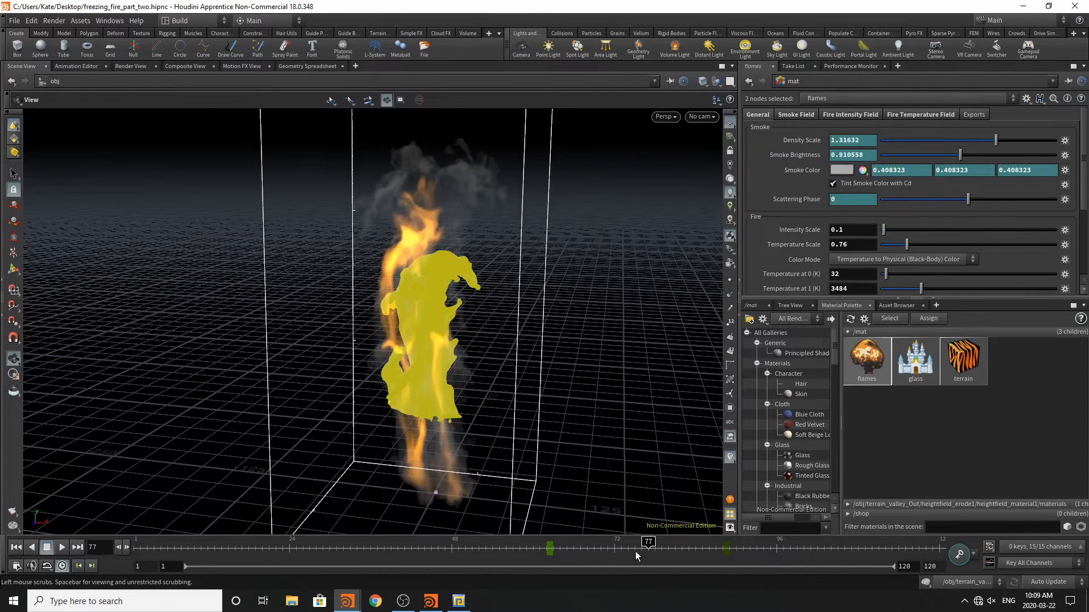
pyautogui.click(635, 550)
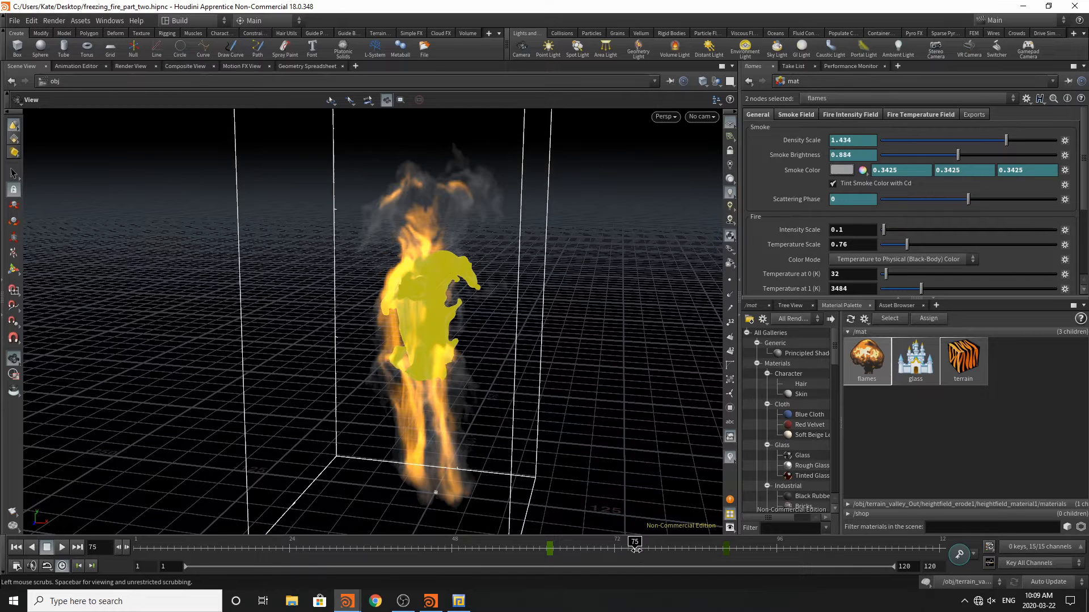
pyautogui.click(849, 169)
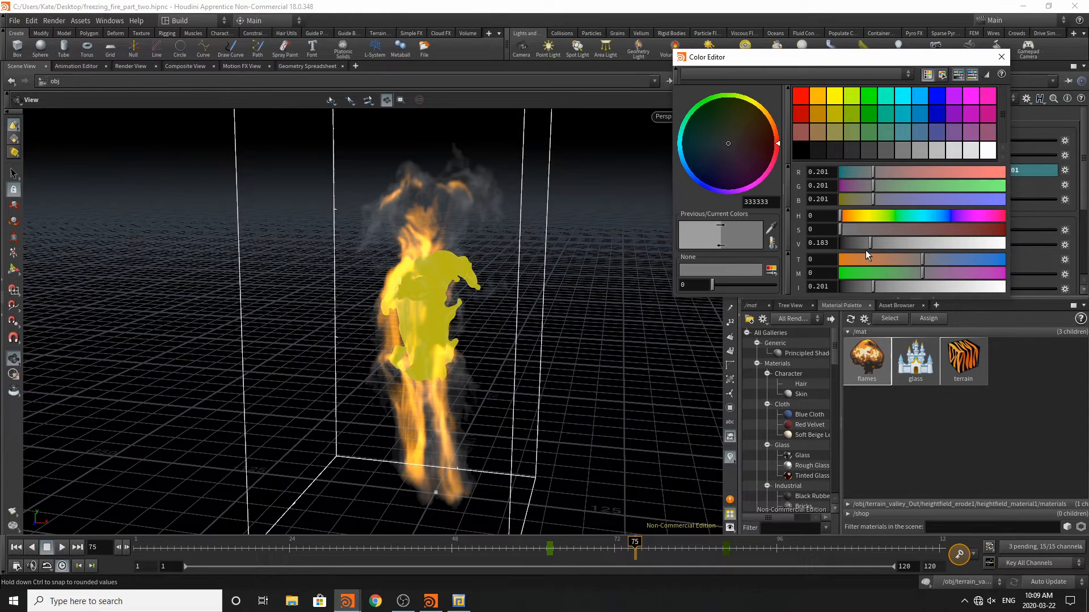
pyautogui.moveTo(865, 250); pyautogui.dragTo(852, 250)
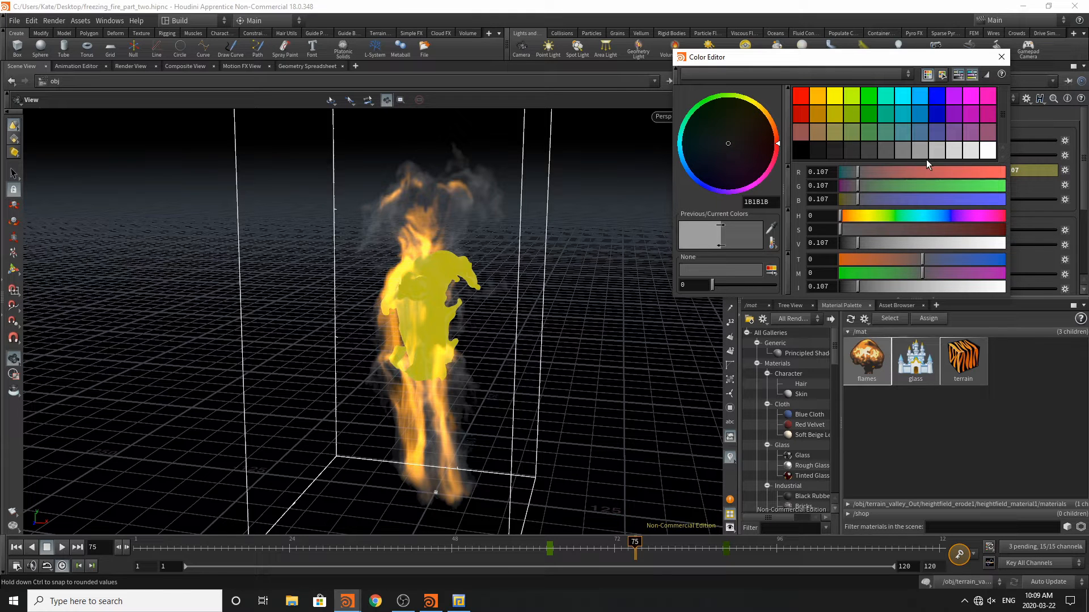
pyautogui.press('Escape')
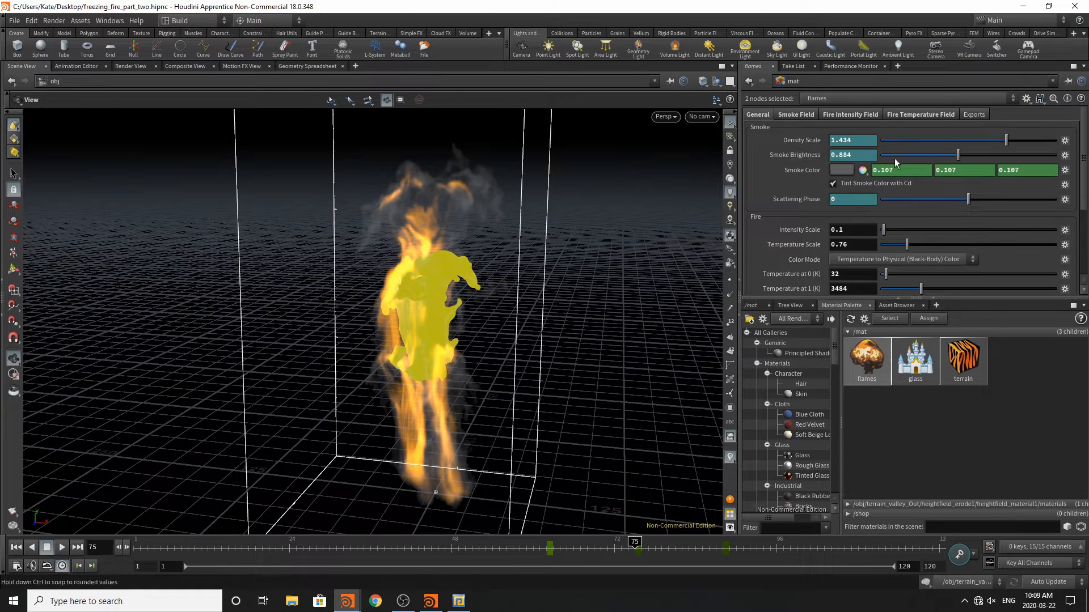
# Step: Set the flames' Smoke Brightness to 0.8 and Density Scale to 1.6 at frame 75
pyautogui.moveTo(851, 155); pyautogui.dragTo(842, 156)
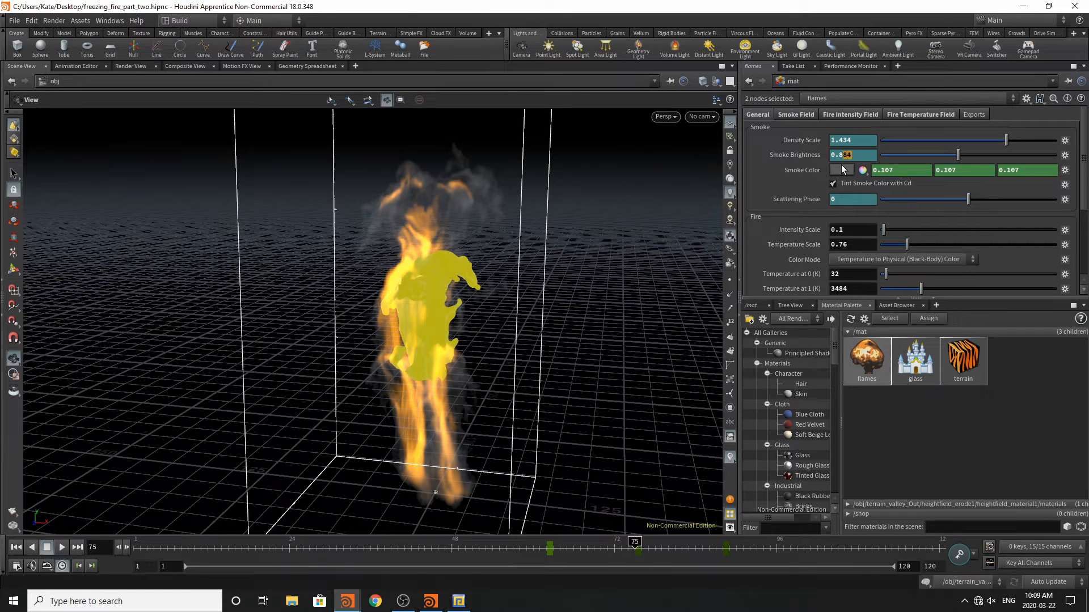
pyautogui.press('BackSpace')
pyautogui.press('Return')
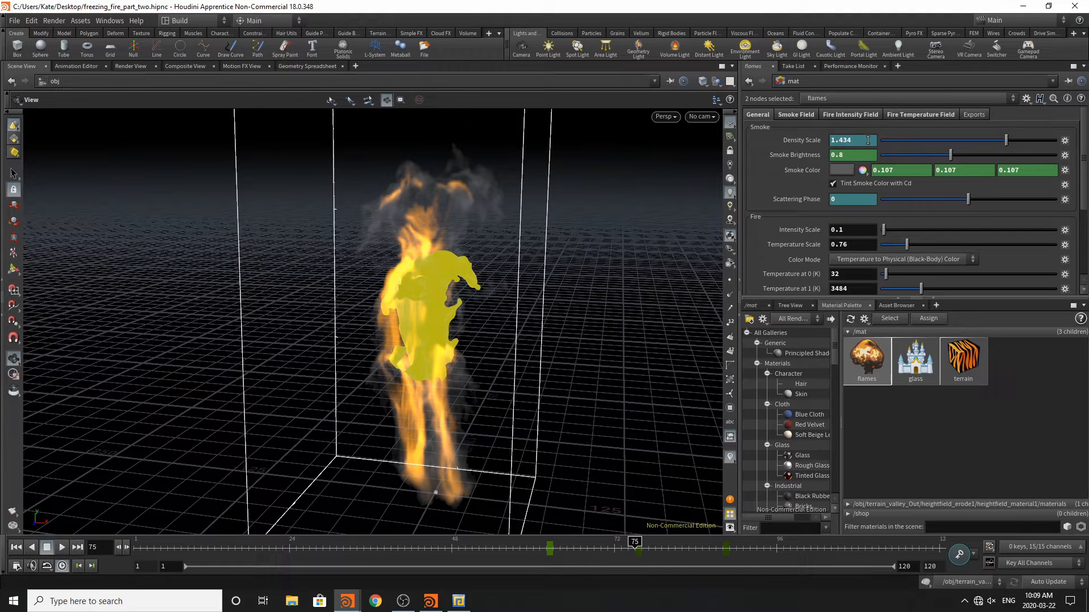
pyautogui.moveTo(867, 140); pyautogui.dragTo(837, 145)
pyautogui.press('BackSpace')
pyautogui.write('6')
pyautogui.press('Return')
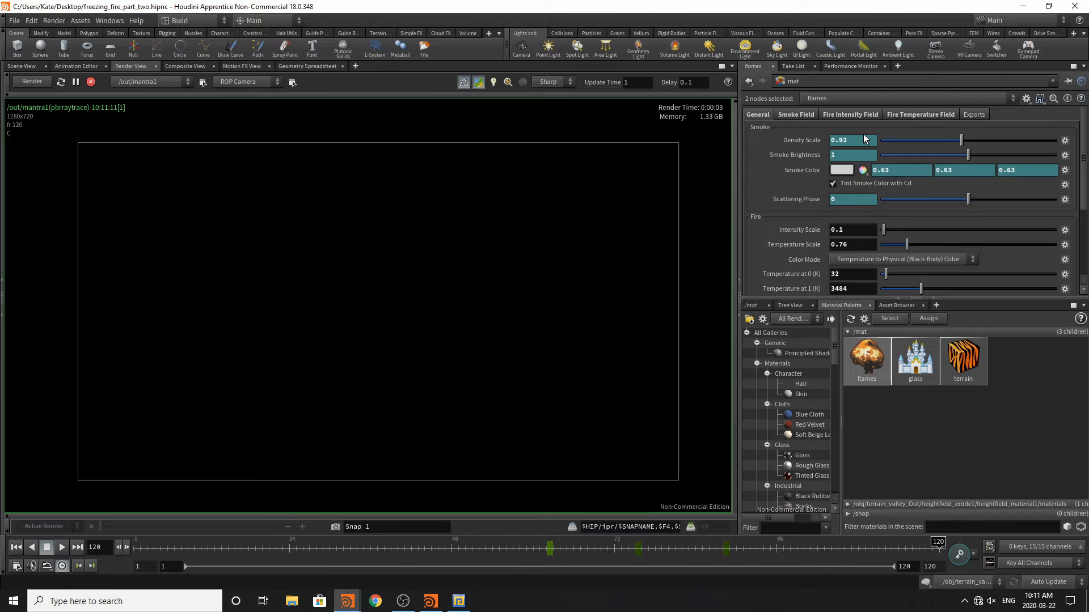
# Step: Set the flames' Density Scale to 0.1 at frame 120 and preview the smoke in the render view from frame 88 onward
pyautogui.click(852, 140)
pyautogui.write('0.1')
pyautogui.press('Return')
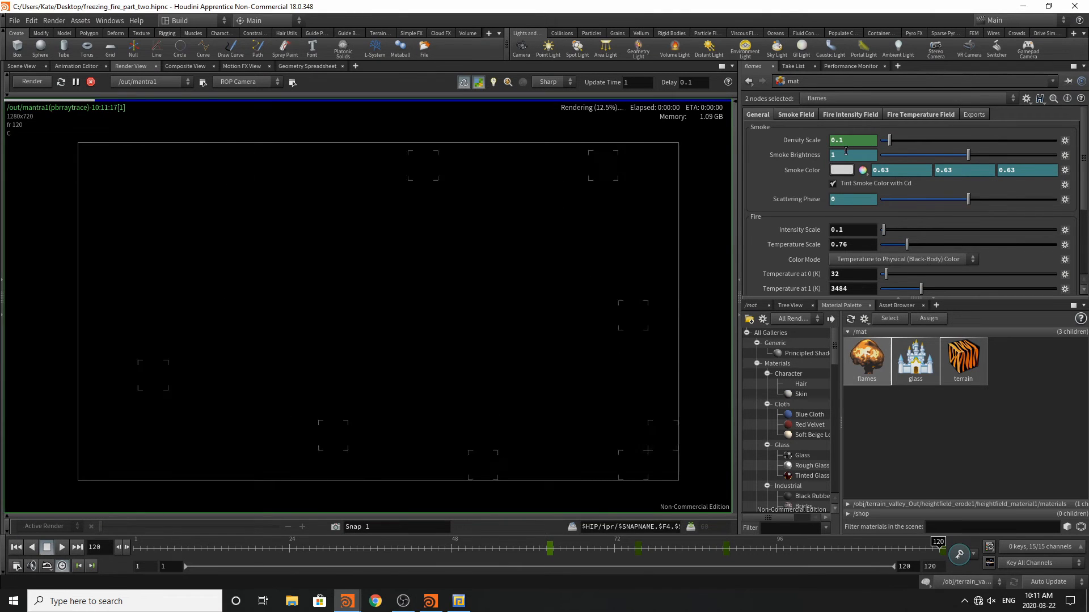
pyautogui.click(721, 559)
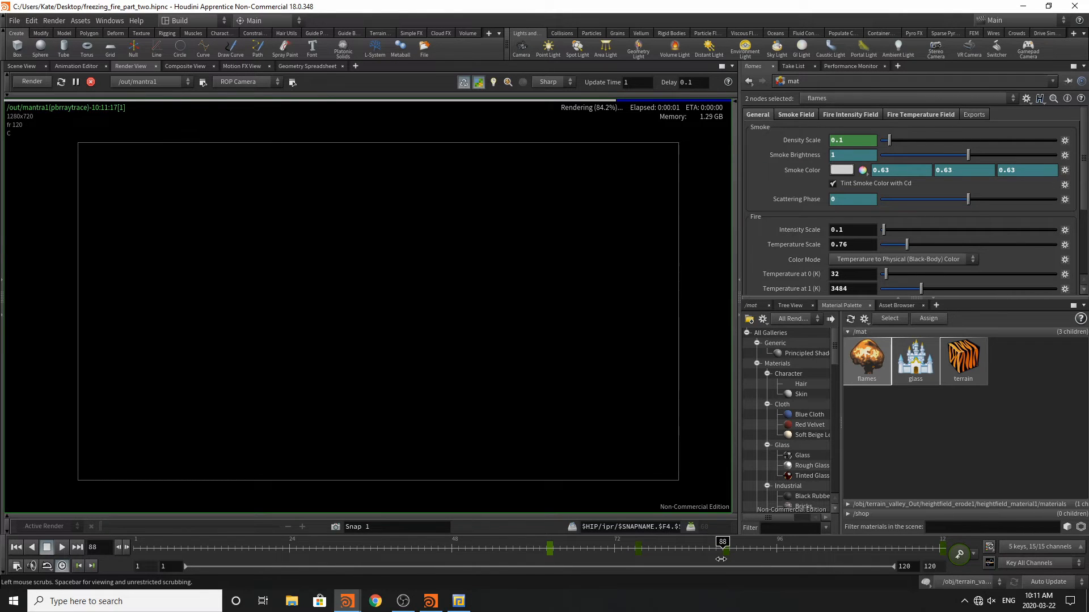
pyautogui.moveTo(721, 559); pyautogui.dragTo(799, 555)
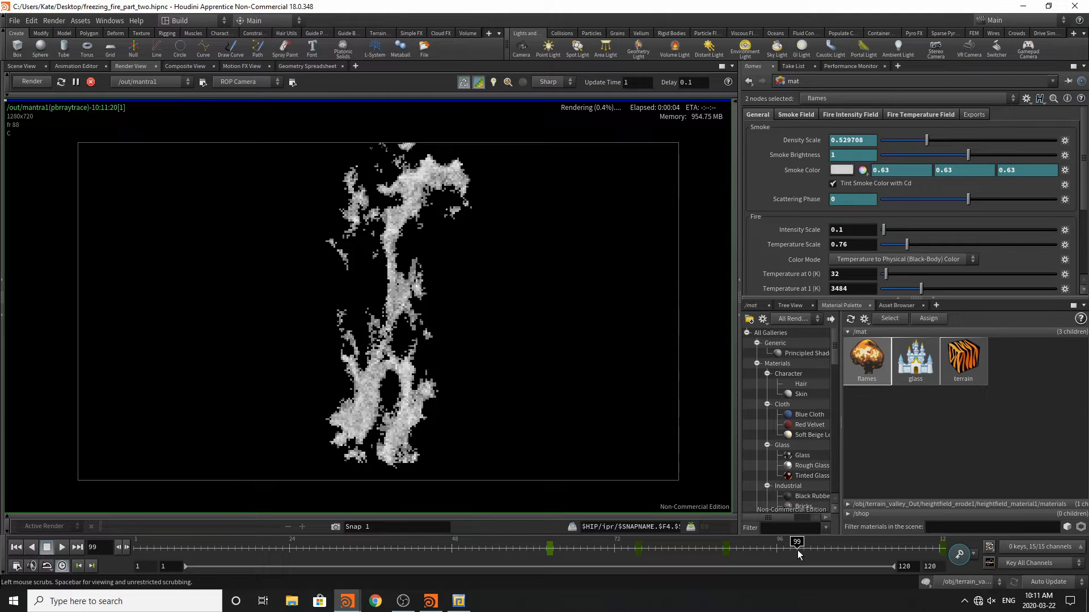
pyautogui.moveTo(799, 554); pyautogui.dragTo(748, 560)
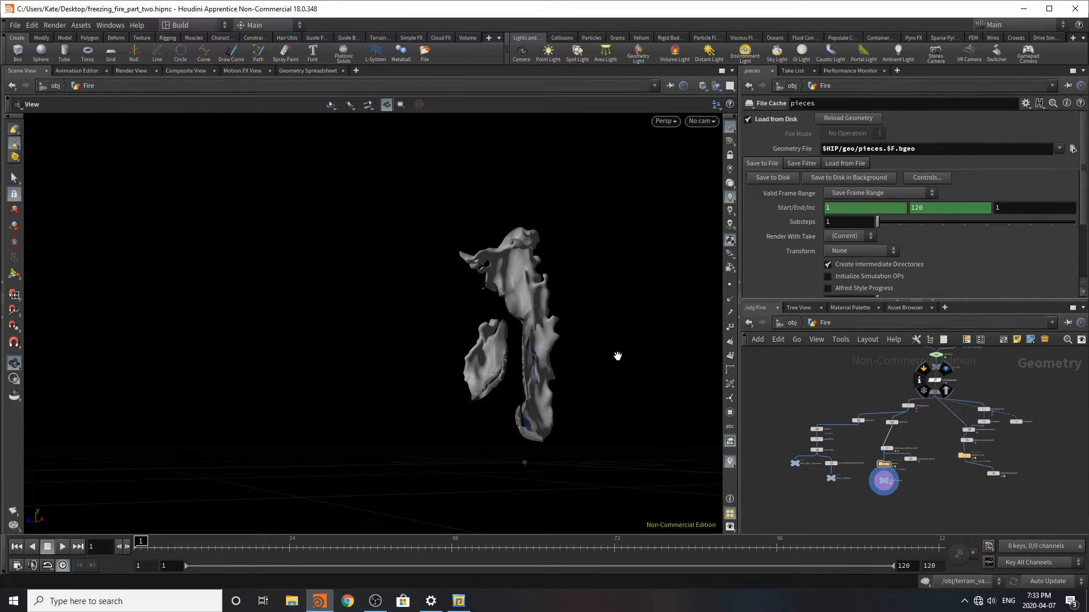
# Step: Display the explodedview1 node fed by broken_ice and frame the separated ice pieces in the viewport
pyautogui.scroll(3, 1015, 470)
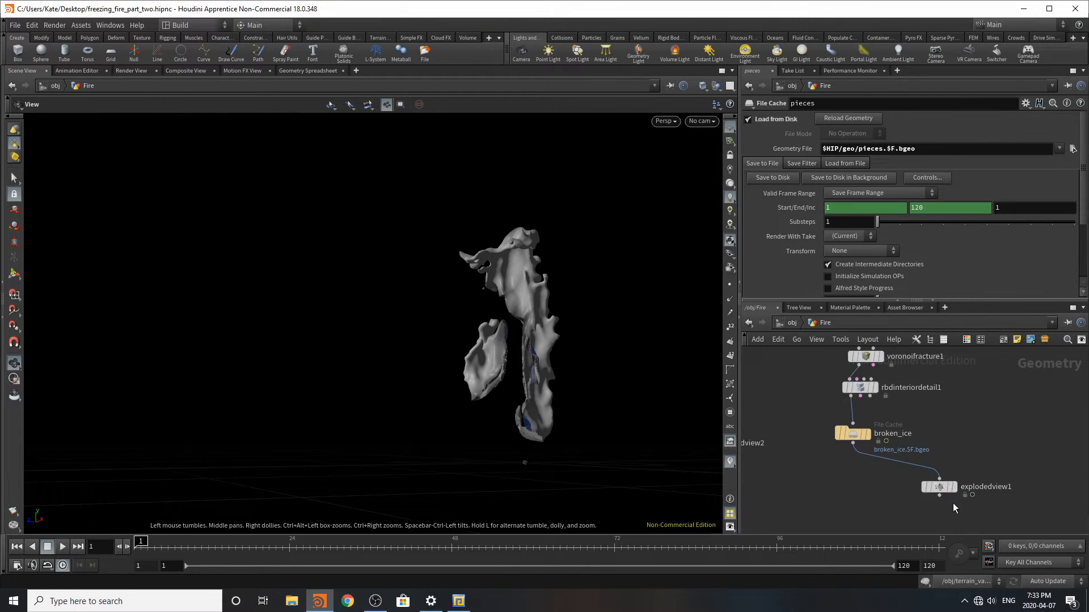
pyautogui.click(954, 489)
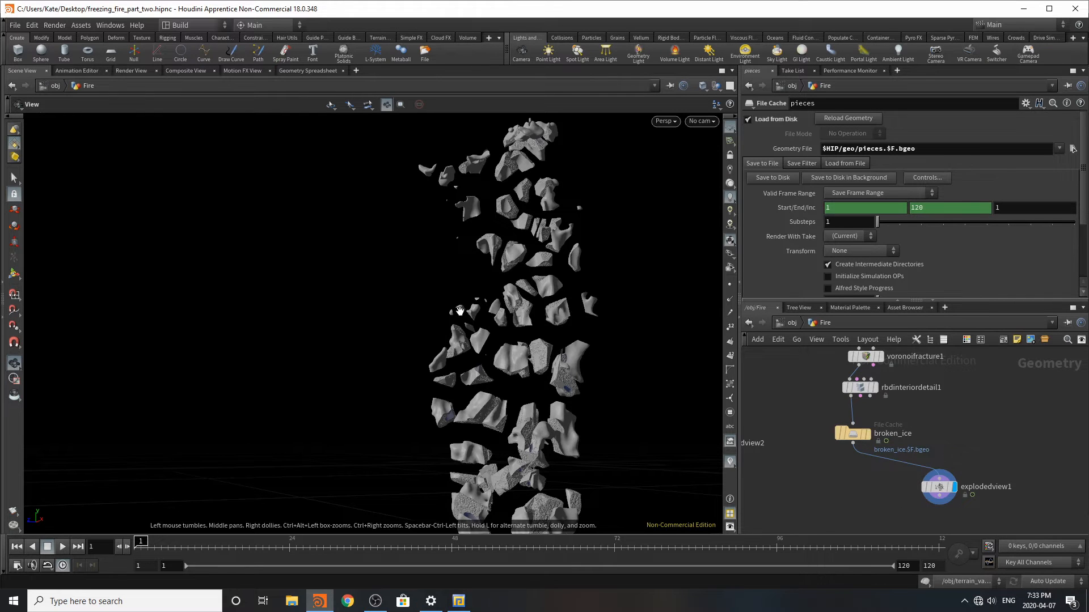
pyautogui.hotkey('space', 'g')
pyautogui.moveTo(423, 287); pyautogui.dragTo(351, 273)
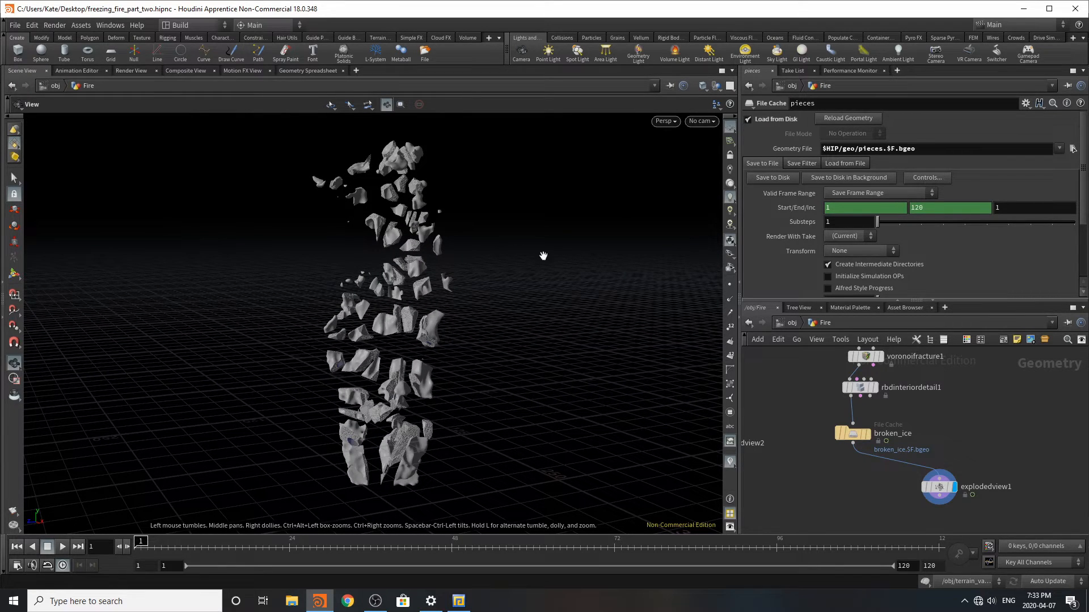
pyautogui.press('h')
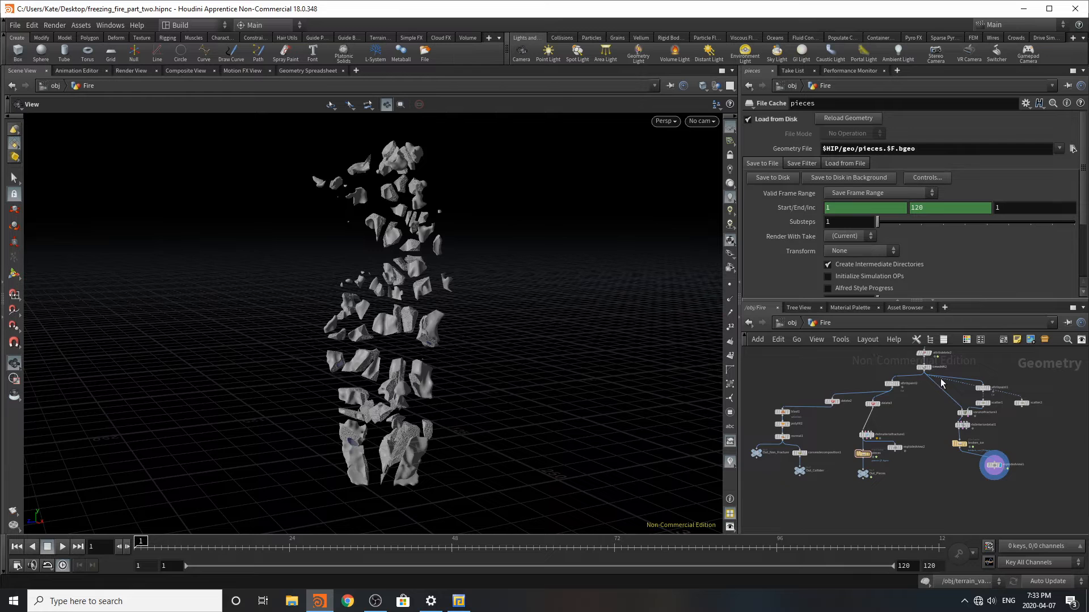
# Step: Display the attribpaint2 node and frame the whole frozen flame mesh in the viewport
pyautogui.scroll(4, 906, 393)
pyautogui.click(887, 378)
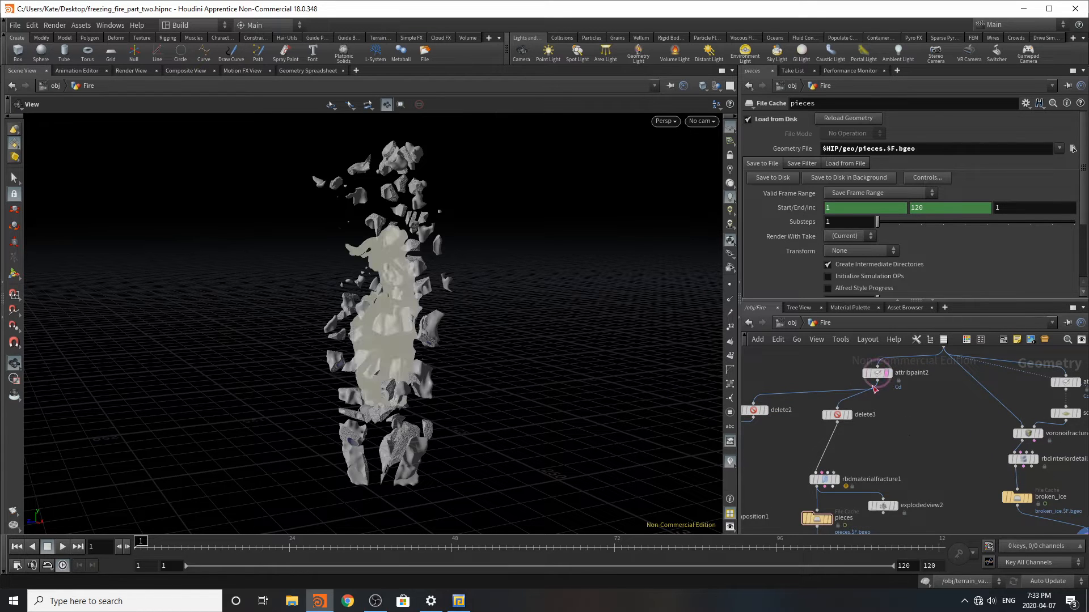
pyautogui.click(890, 375)
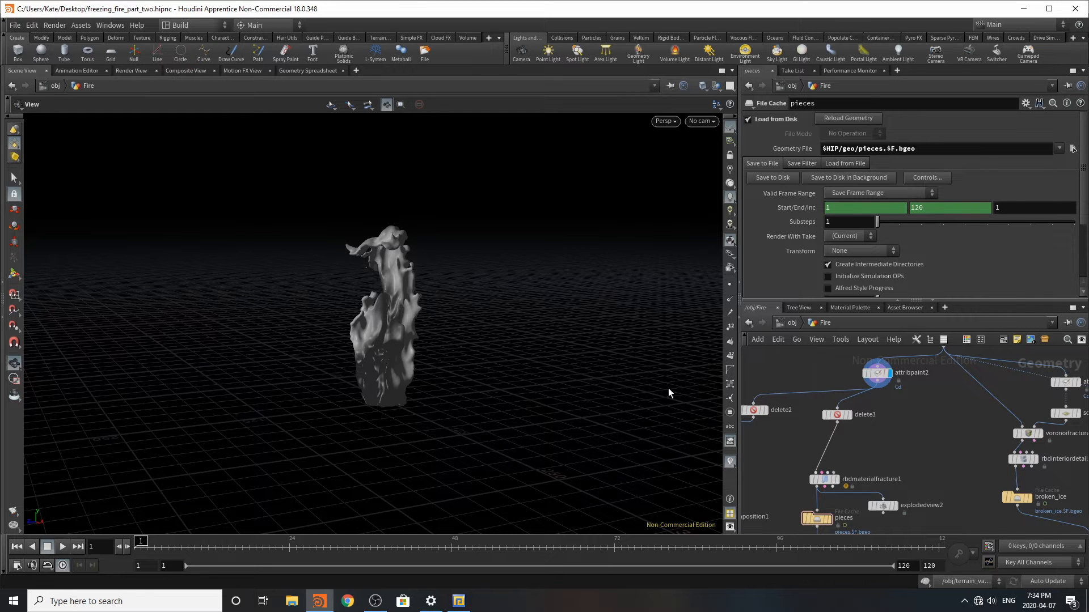
pyautogui.press('g')
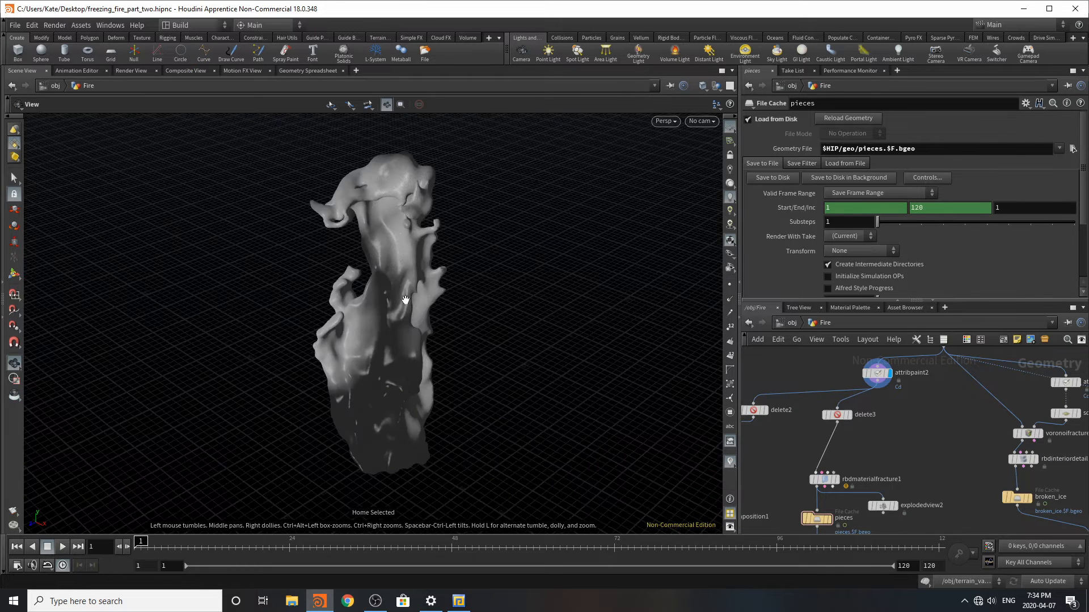
pyautogui.moveTo(395, 287); pyautogui.dragTo(384, 245)
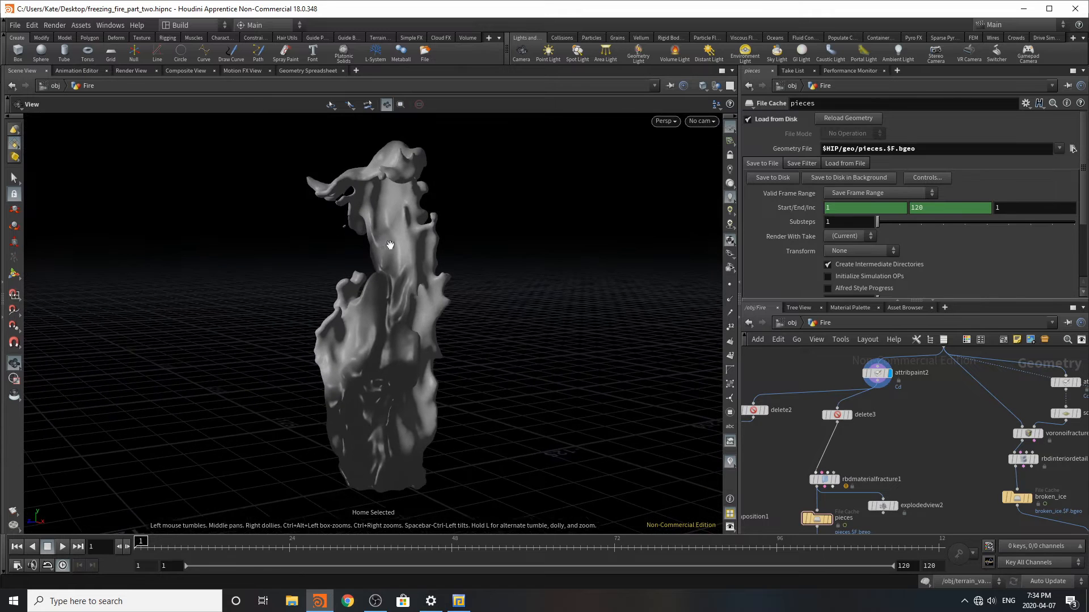
# Step: Select attribpaint2 and review its painted attribute settings and its brush settings
pyautogui.click(878, 375)
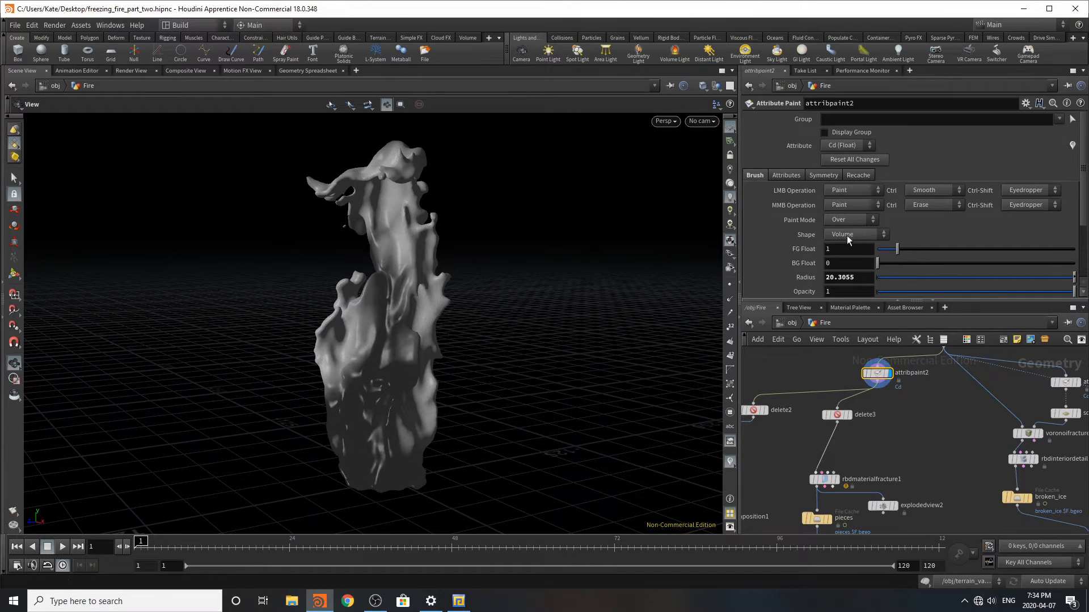
pyautogui.click(786, 176)
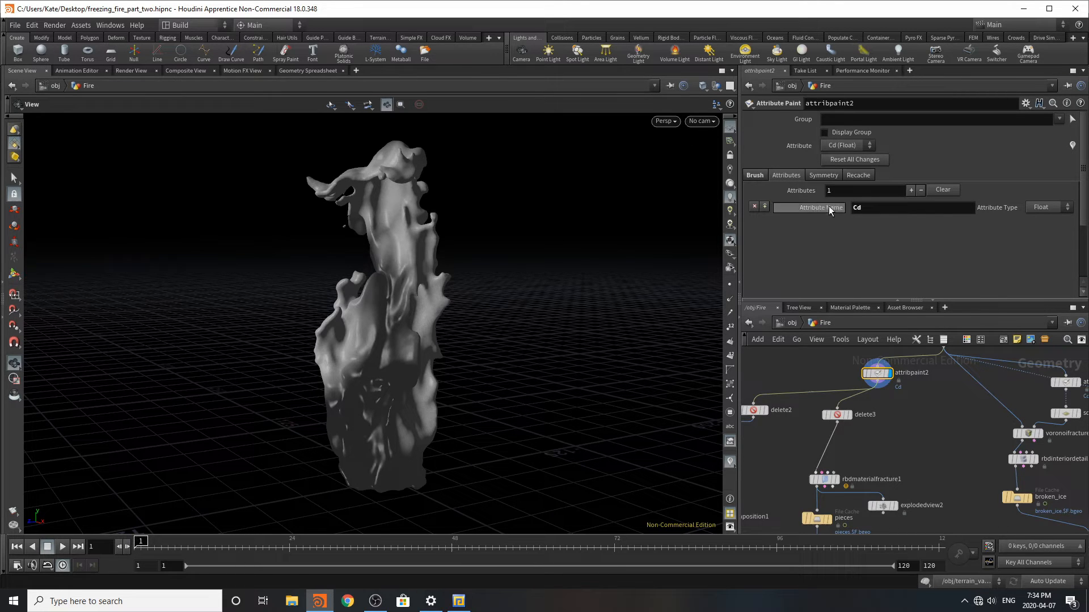
pyautogui.click(754, 175)
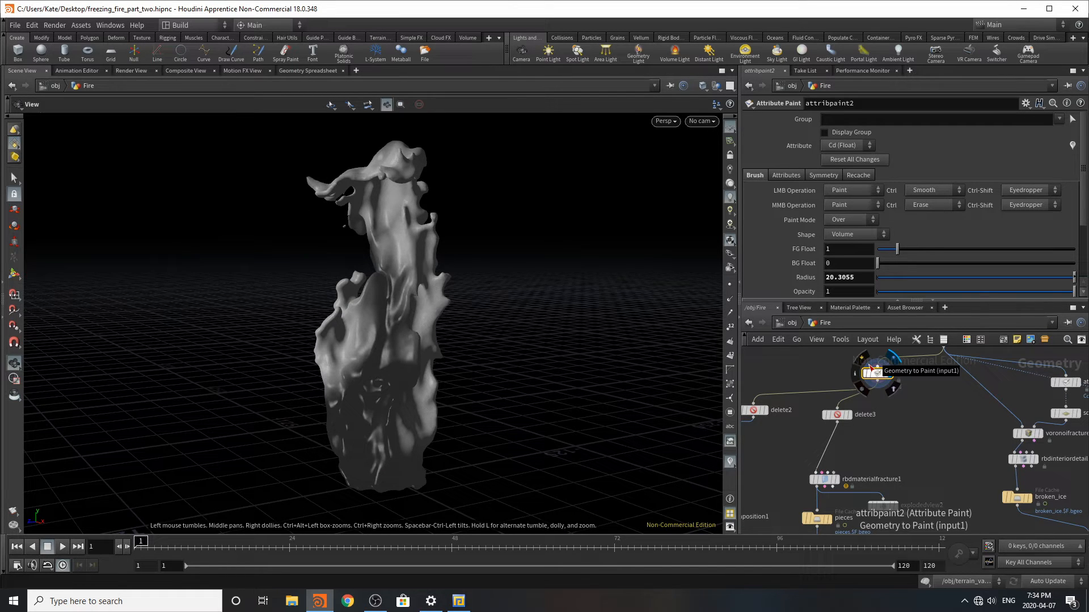
# Step: Inspect the two Delete nodes below attribpaint2, displaying delete2 and delete3 in turn with their filter expressions
pyautogui.scroll(-4, 883, 422)
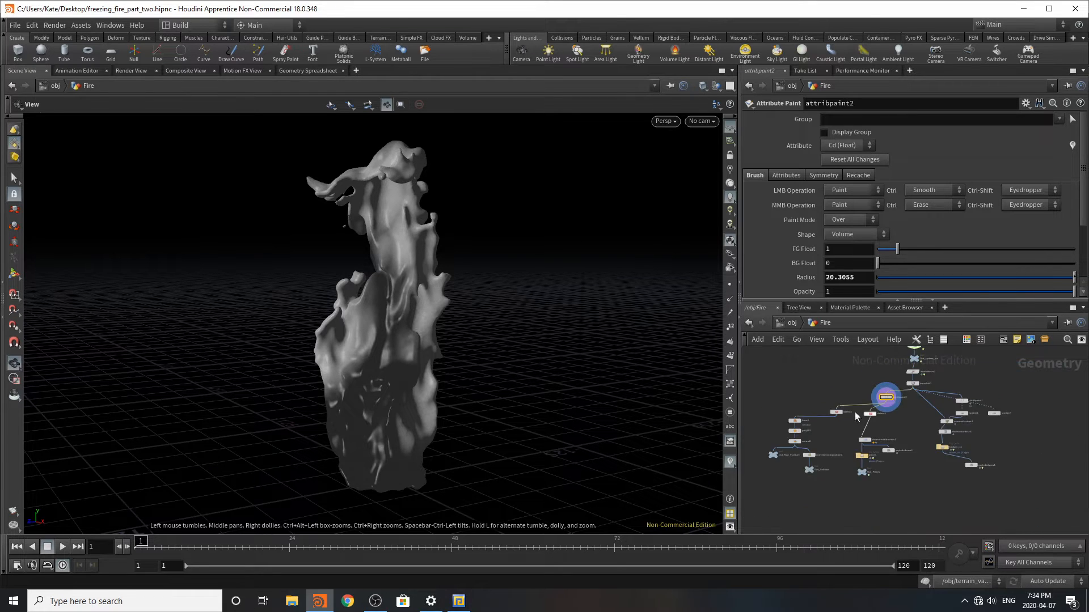
pyautogui.scroll(4, 855, 412)
pyautogui.click(842, 423)
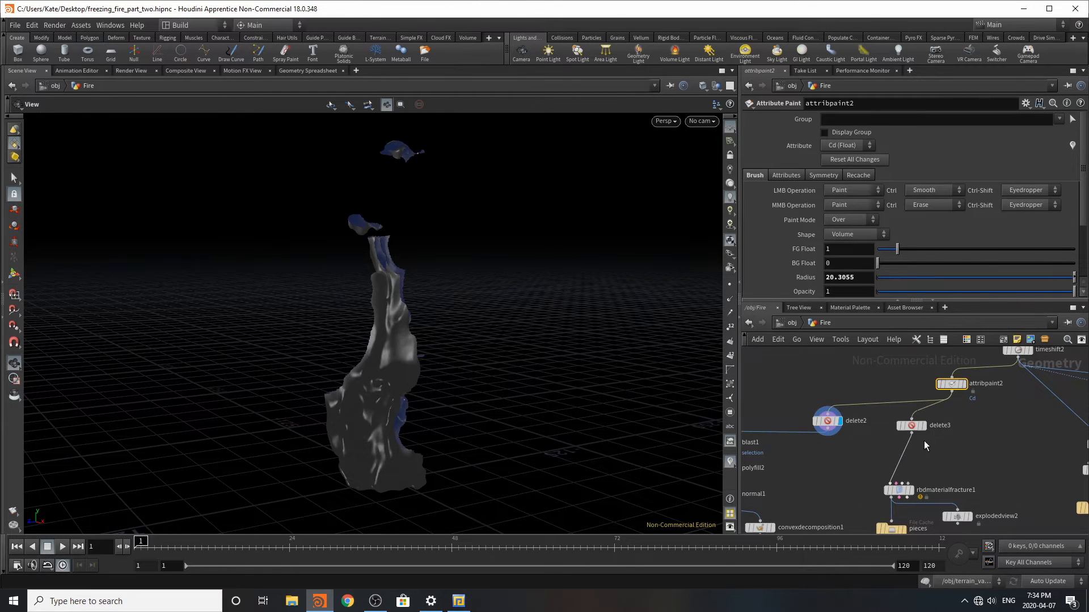
pyautogui.click(829, 420)
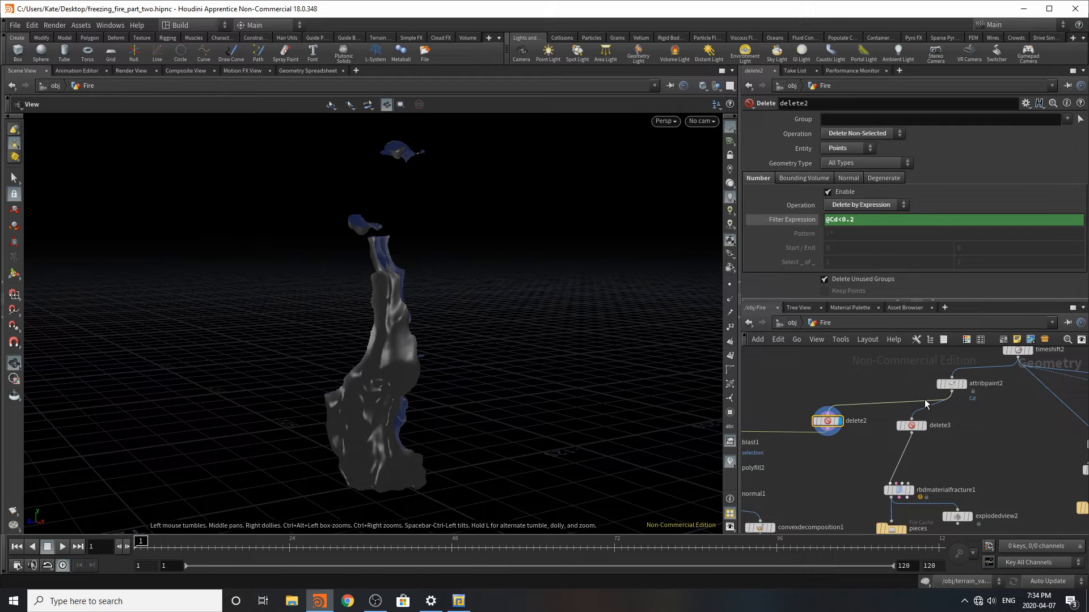
pyautogui.click(925, 426)
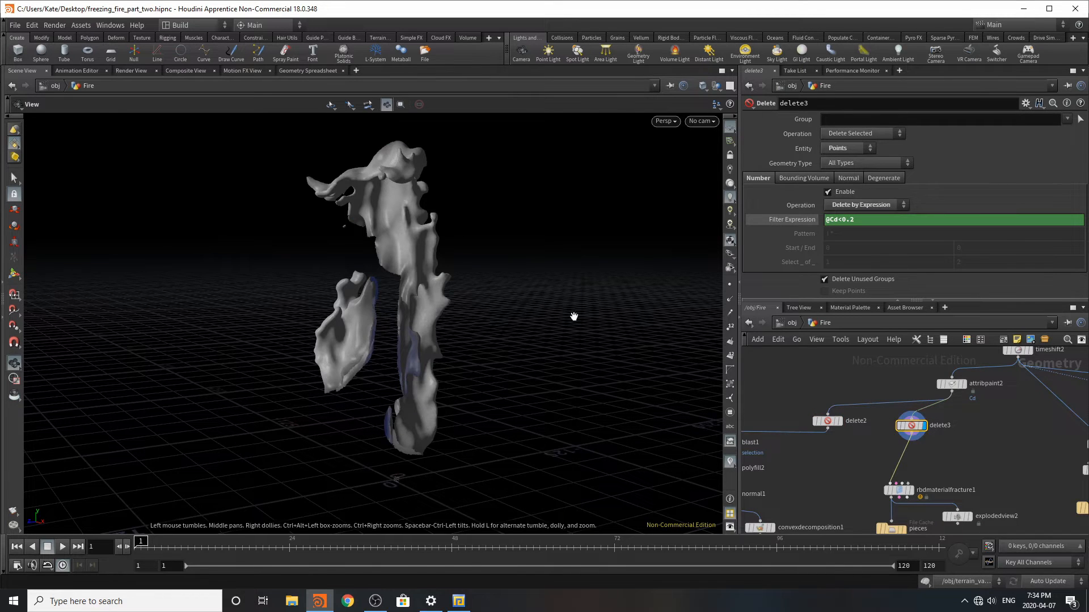
# Step: Display the blast1 node below delete2 and inspect its primitive group settings
pyautogui.scroll(-3, 1064, 434)
pyautogui.scroll(5, 846, 444)
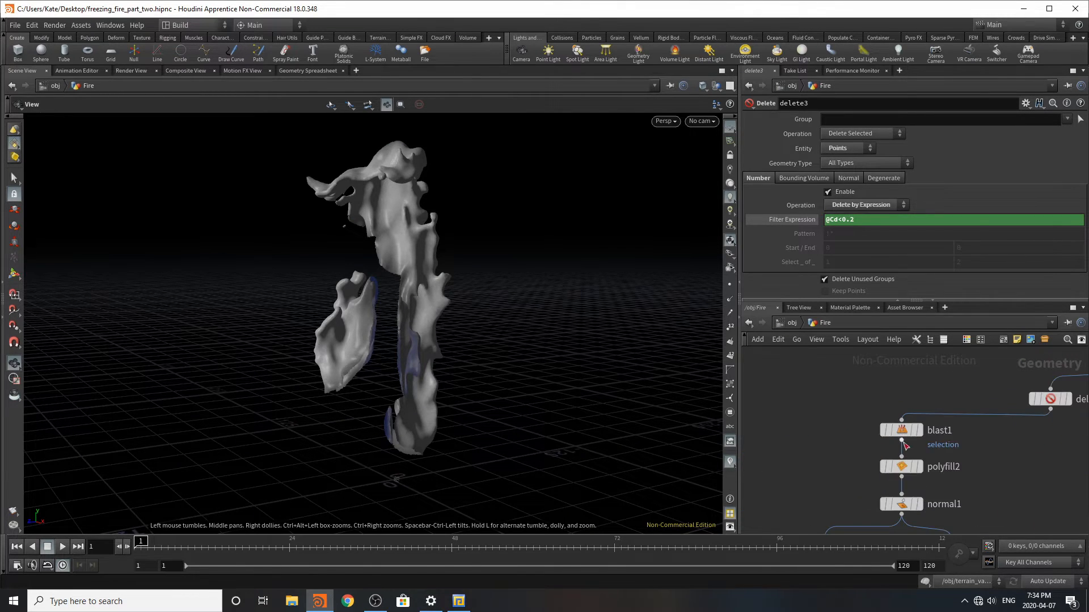
pyautogui.click(919, 432)
pyautogui.click(900, 431)
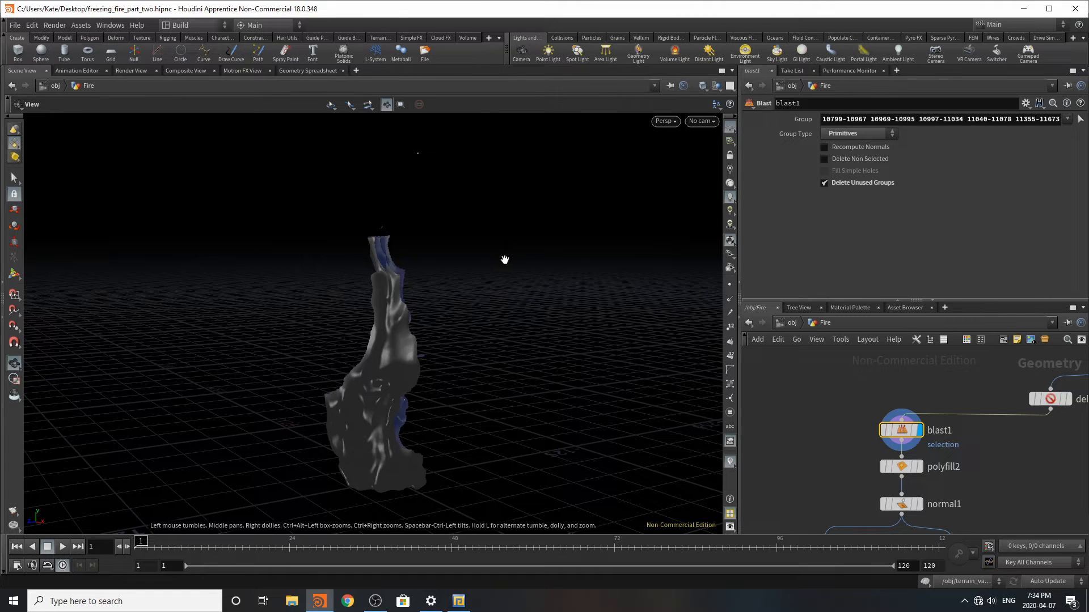
pyautogui.scroll(-2, 953, 400)
pyautogui.scroll(4, 959, 431)
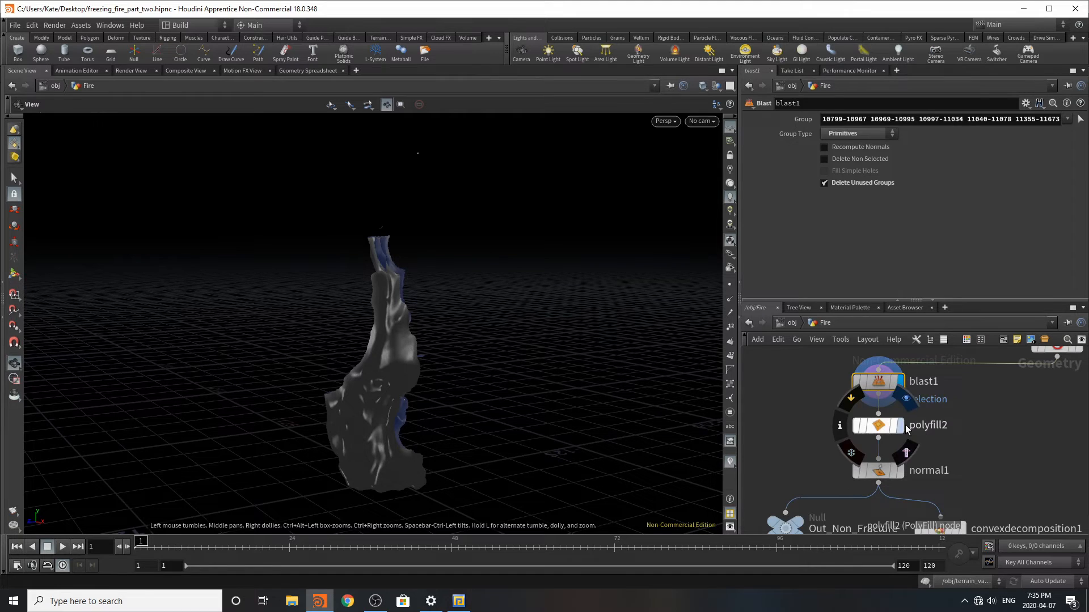
# Step: Display the polyfill2 node and inspect the filled side of the ice core from another angle
pyautogui.click(902, 426)
pyautogui.click(885, 426)
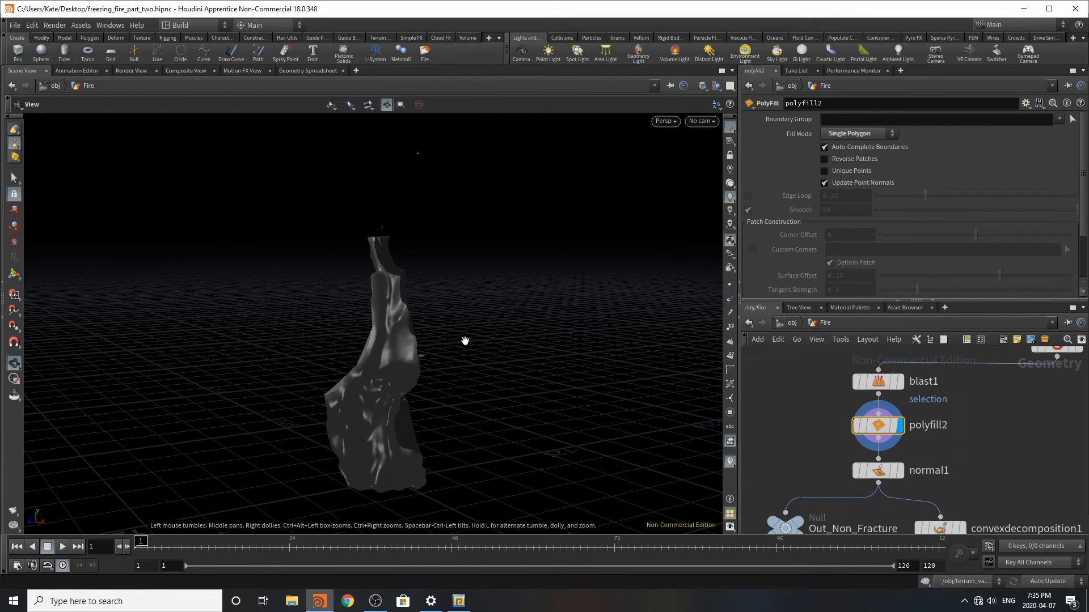
pyautogui.moveTo(465, 340); pyautogui.dragTo(539, 363)
pyautogui.scroll(-4, 887, 441)
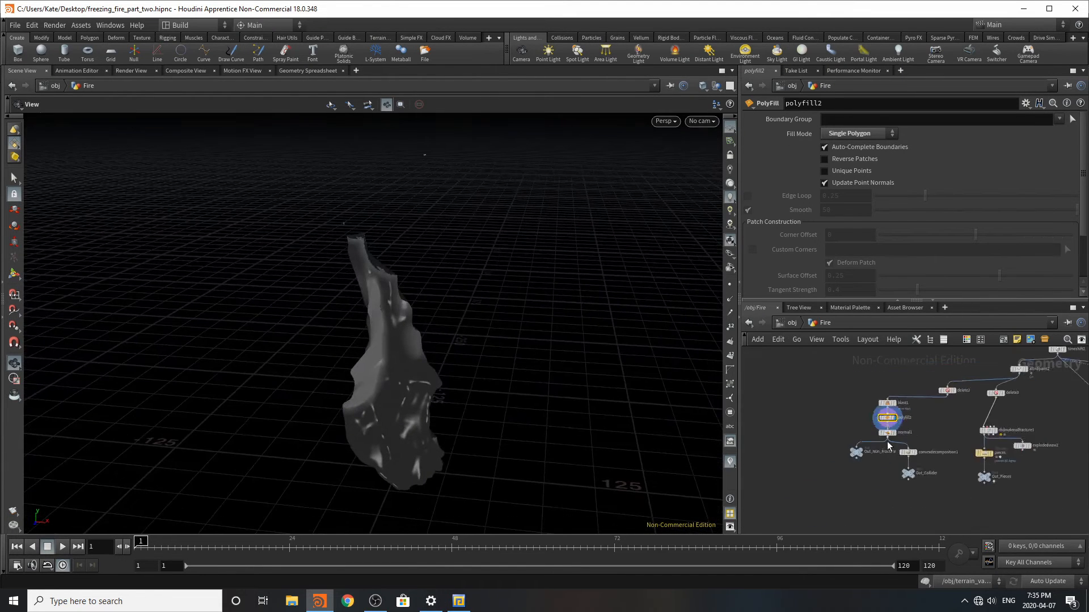
# Step: Display normal1 and inspect its shading, then display the Out_Non_Fracture null and place it farther from convexdecomposition1
pyautogui.scroll(4, 887, 441)
pyautogui.click(903, 411)
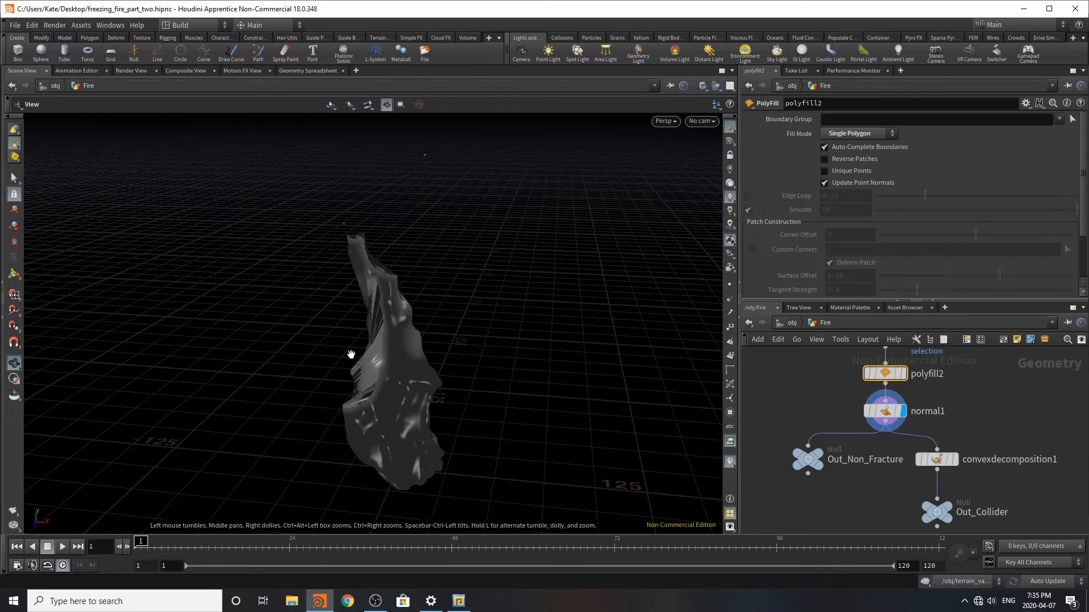
pyautogui.moveTo(351, 355); pyautogui.dragTo(483, 380)
pyautogui.moveTo(823, 458)
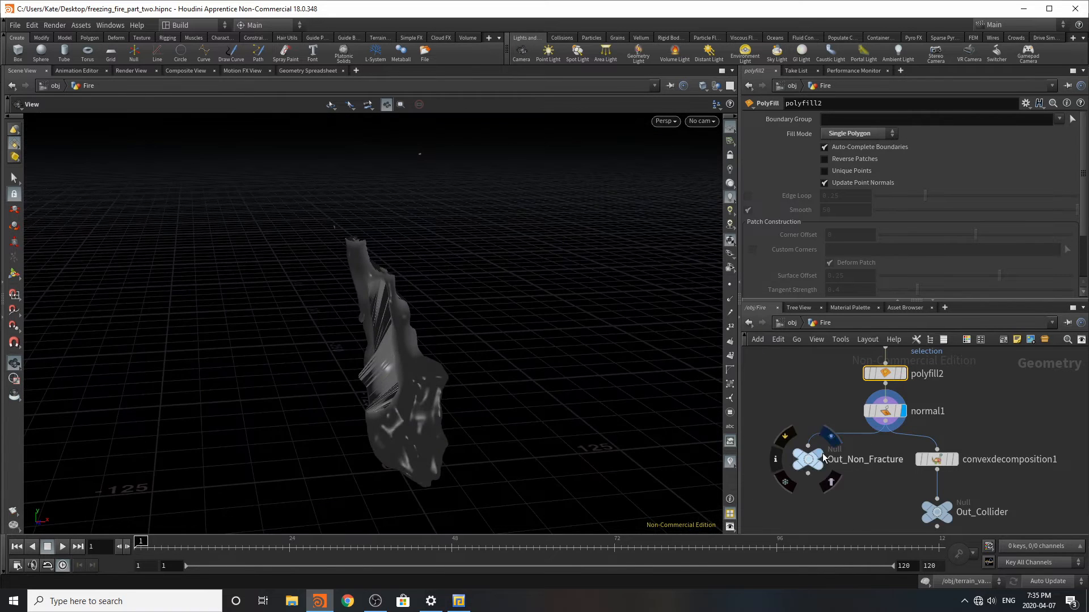
pyautogui.moveTo(817, 462); pyautogui.dragTo(777, 463)
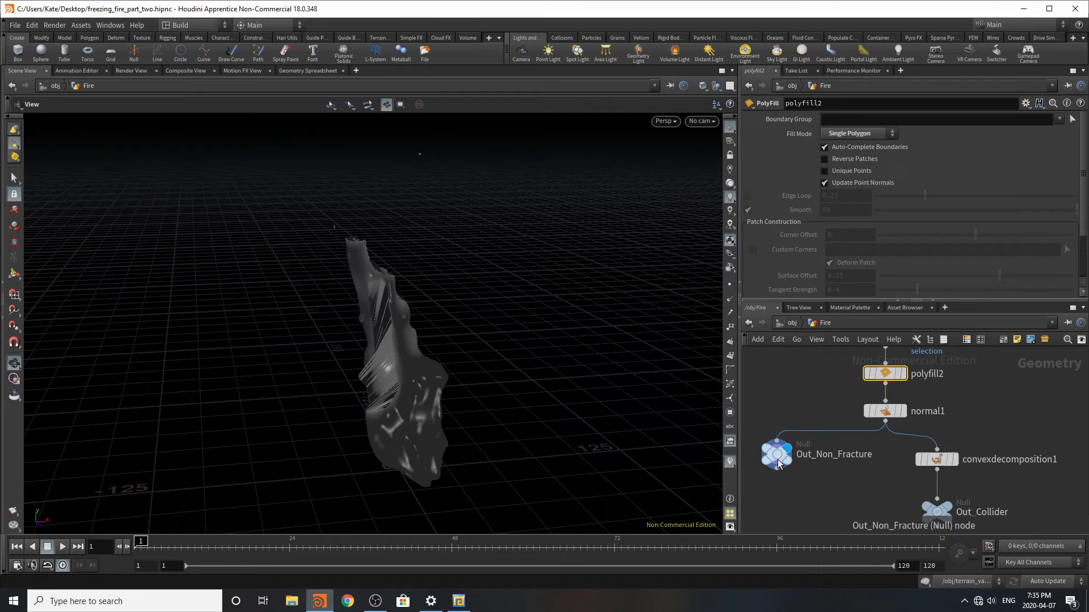
# Step: Display convexdecomposition1, examine its convex hulls up close, and display the Out_Collider null
pyautogui.click(958, 462)
pyautogui.click(935, 462)
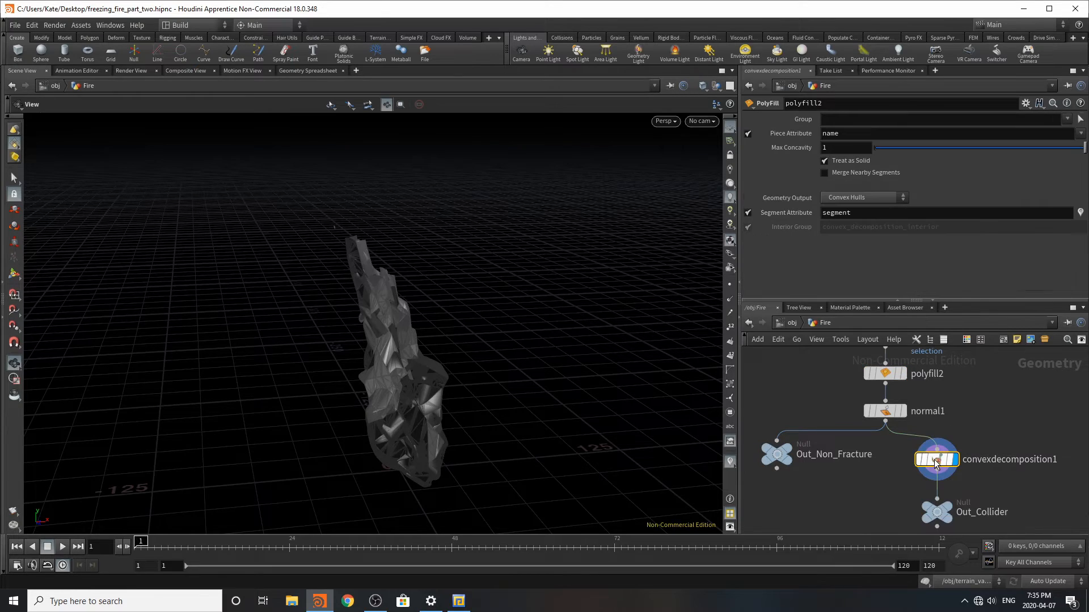
pyautogui.moveTo(491, 347); pyautogui.dragTo(377, 330)
pyautogui.moveTo(377, 331); pyautogui.dragTo(379, 381, button='right')
pyautogui.moveTo(379, 382); pyautogui.dragTo(323, 359)
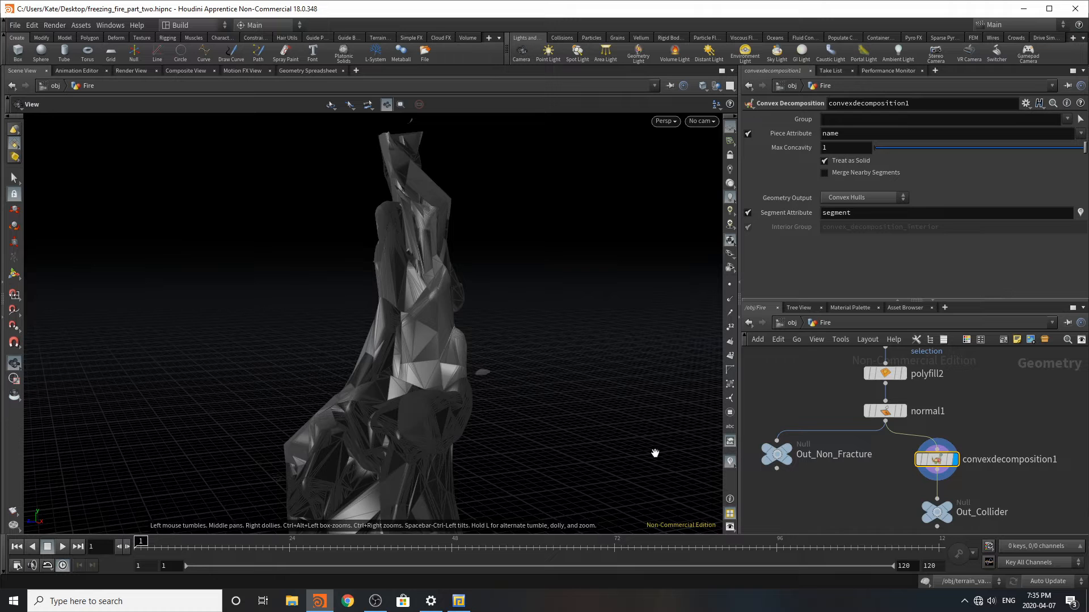
pyautogui.moveTo(944, 505)
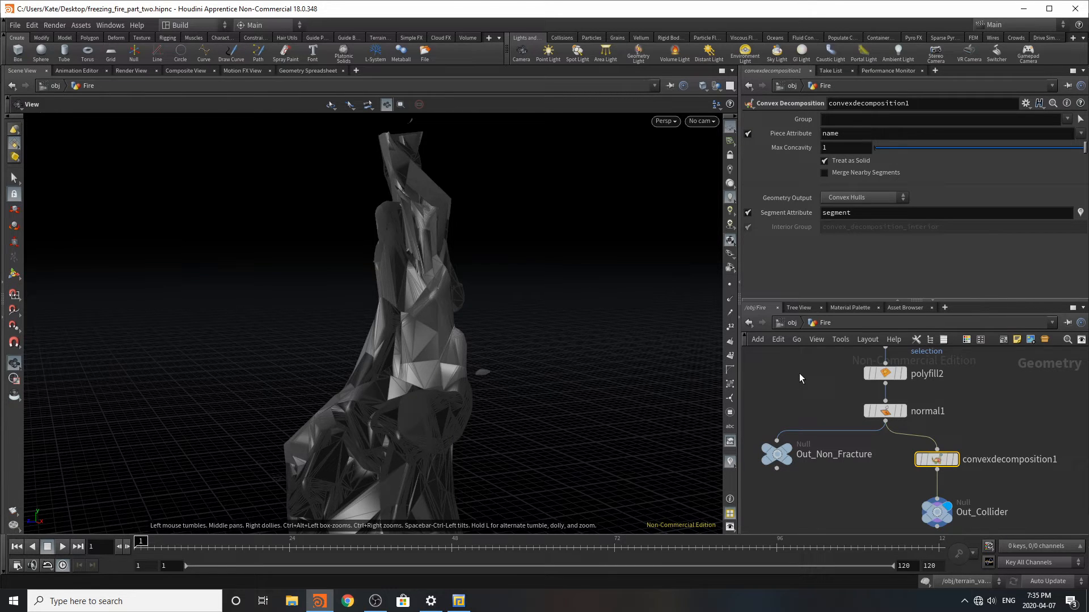
# Step: Display delete3 again and view the outer ice shell from a wider, lower angle
pyautogui.scroll(-5, 816, 453)
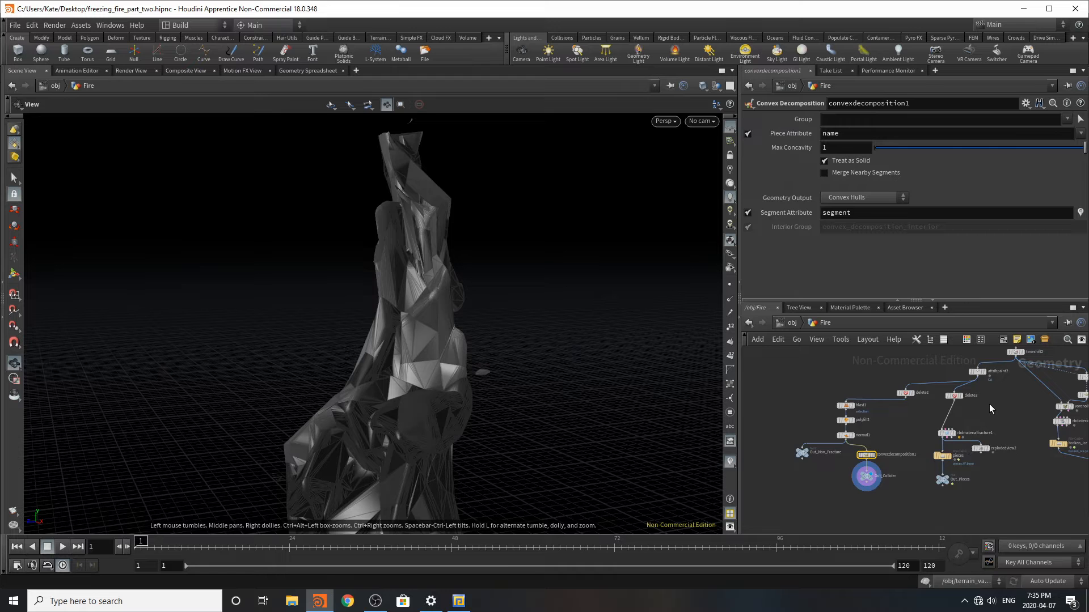
pyautogui.scroll(5, 989, 404)
pyautogui.click(904, 380)
pyautogui.click(884, 380)
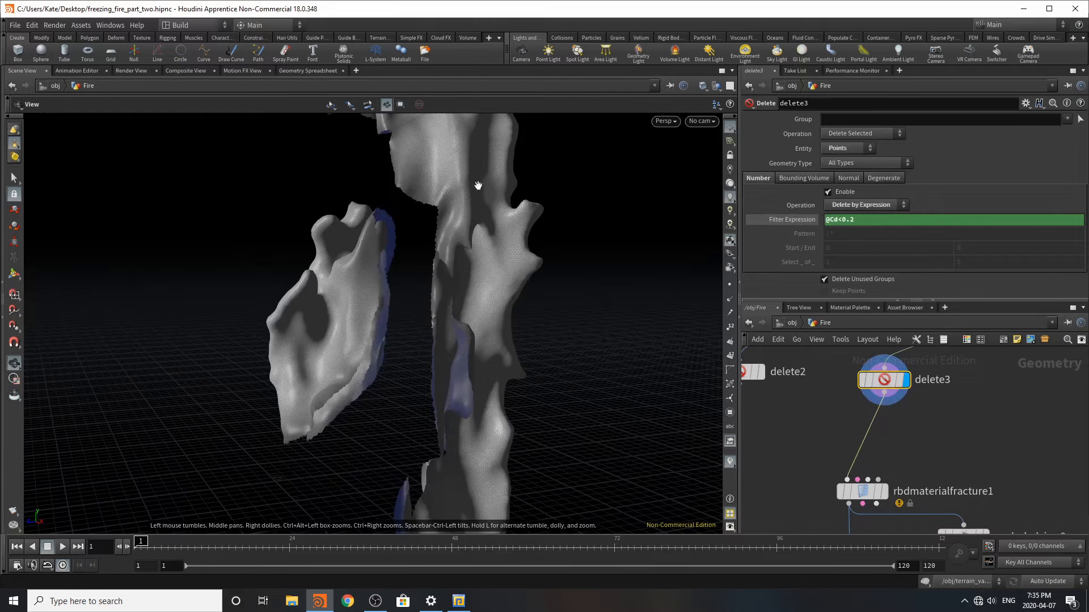
pyautogui.scroll(-5, 482, 244)
pyautogui.moveTo(482, 244); pyautogui.dragTo(460, 423)
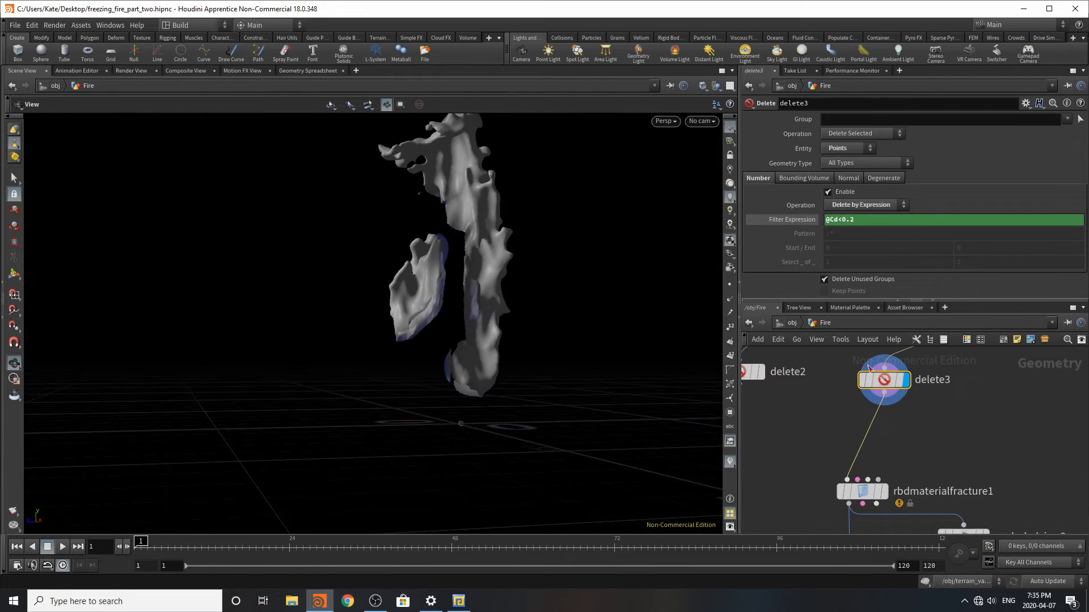
# Step: Move explodedview2 farther below rbdmaterialfracture1 and show the fracture node's constraint settings
pyautogui.scroll(-5, 896, 397)
pyautogui.scroll(5, 907, 437)
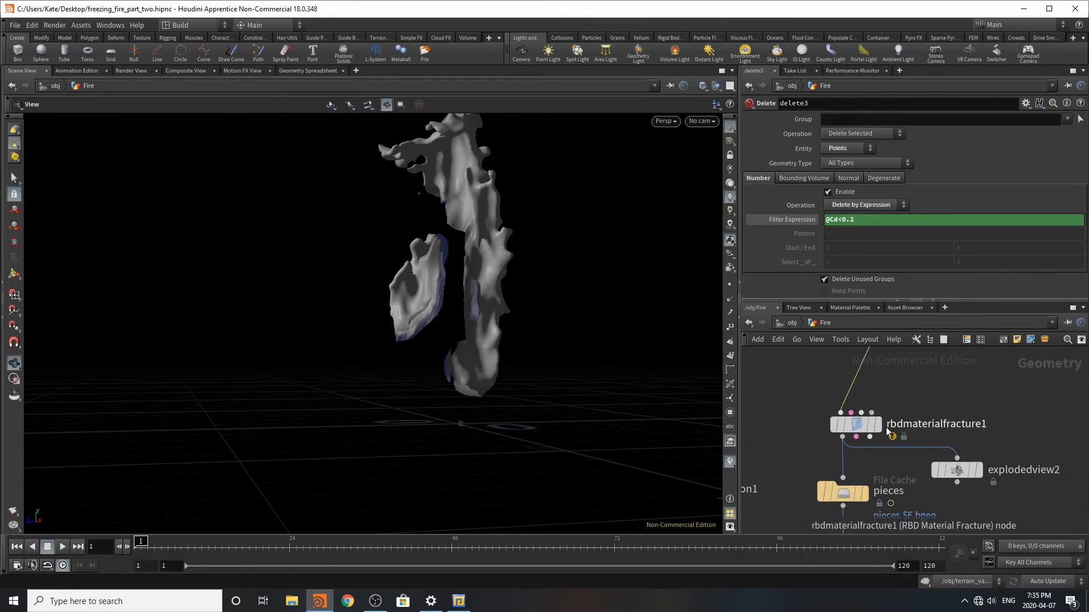
pyautogui.moveTo(966, 478)
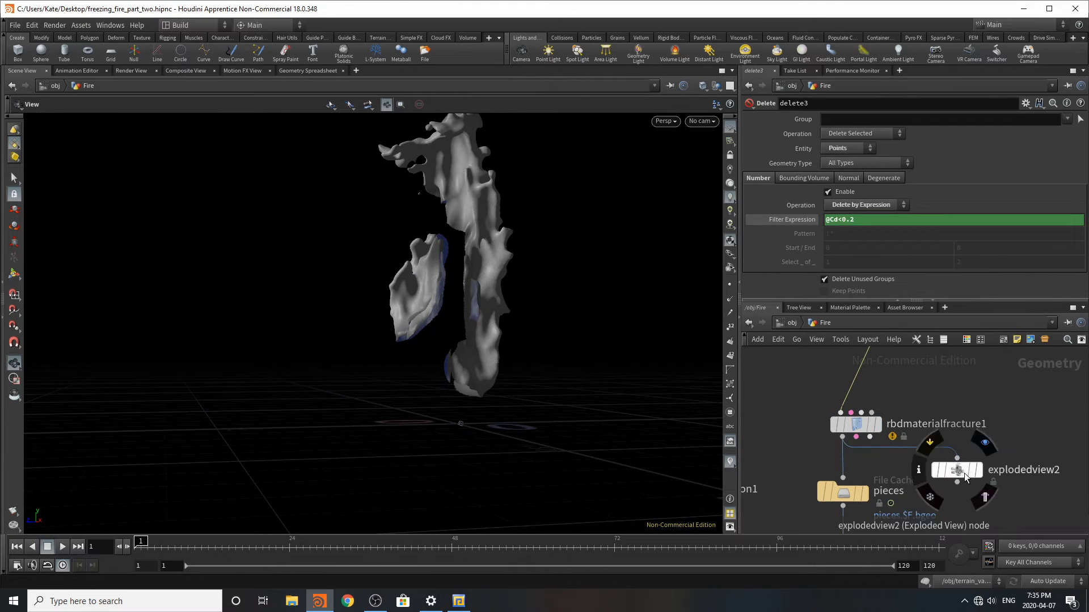
pyautogui.moveTo(965, 478); pyautogui.dragTo(982, 524)
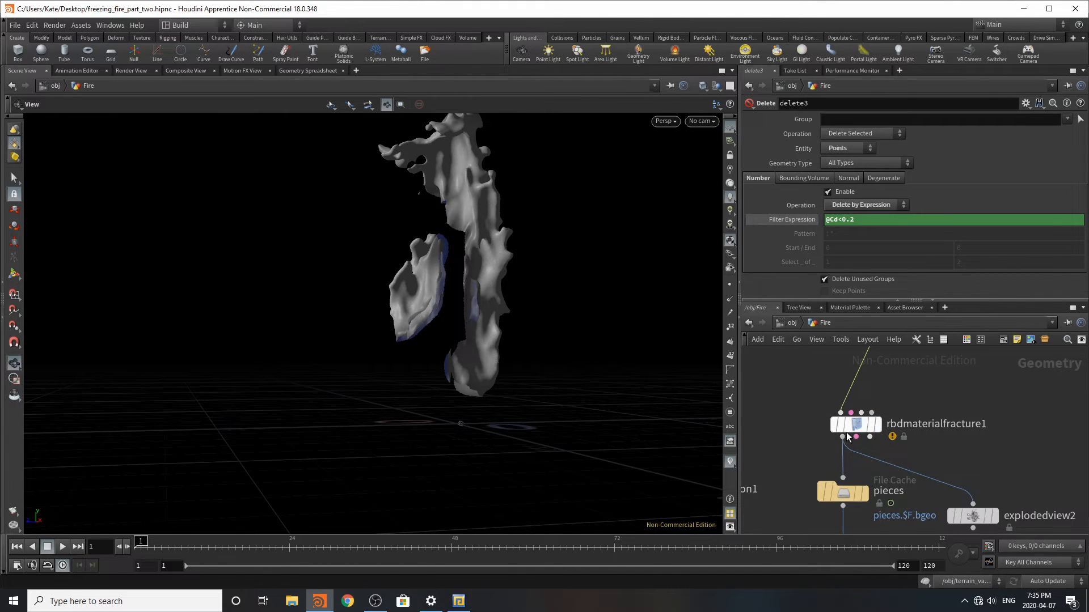
pyautogui.click(853, 425)
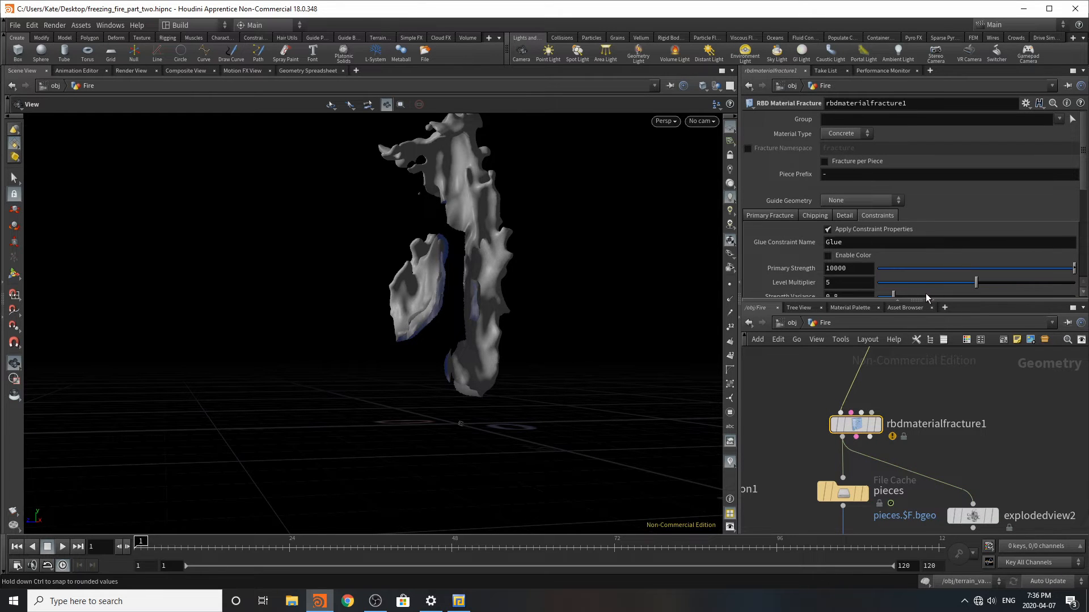
# Step: Connect the pieces file cache's output to explodedview2, display explodedview2 and inspect the separated shell pieces
pyautogui.scroll(-5, 931, 475)
pyautogui.scroll(5, 932, 475)
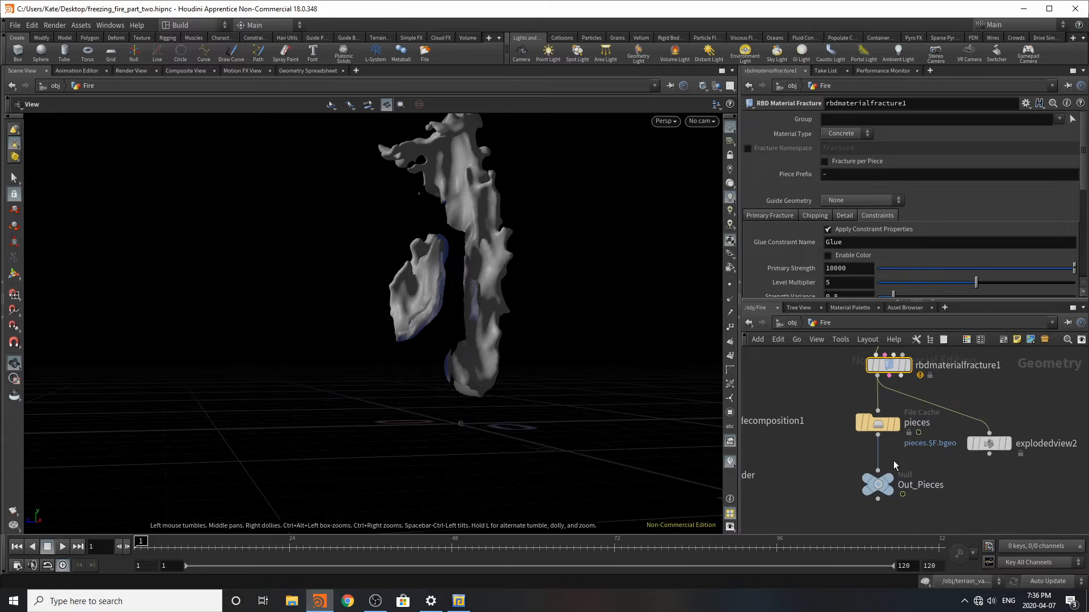
pyautogui.moveTo(878, 433); pyautogui.dragTo(985, 467)
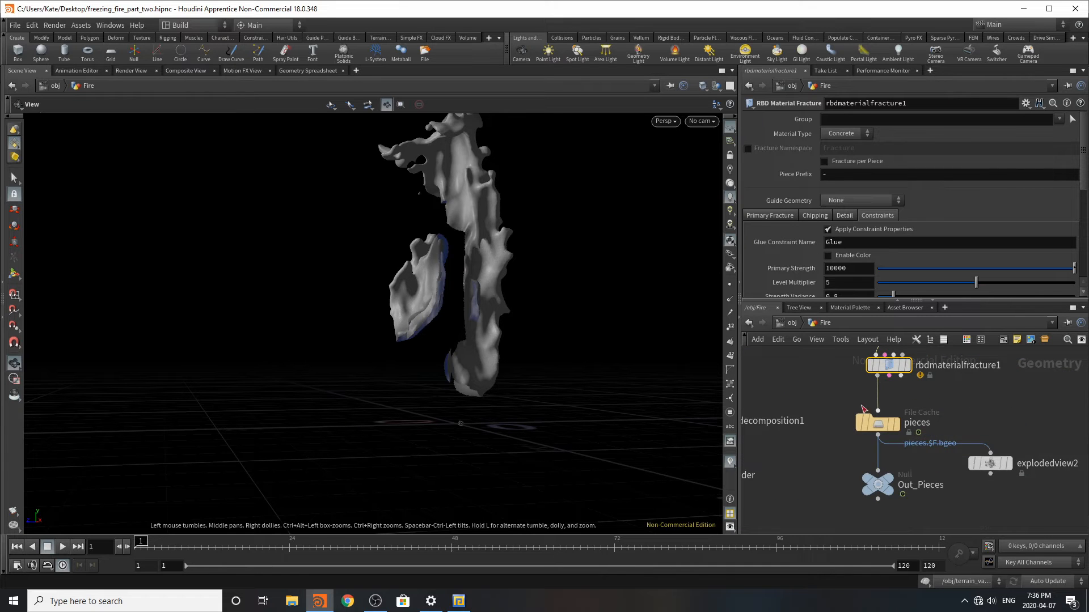
pyautogui.moveTo(898, 430)
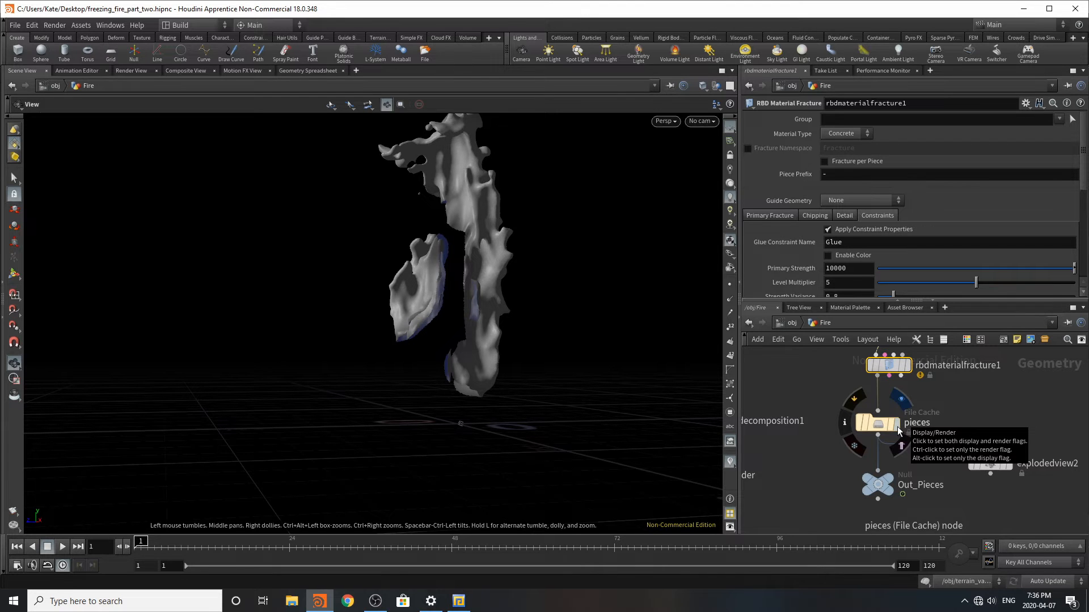
pyautogui.click(1011, 463)
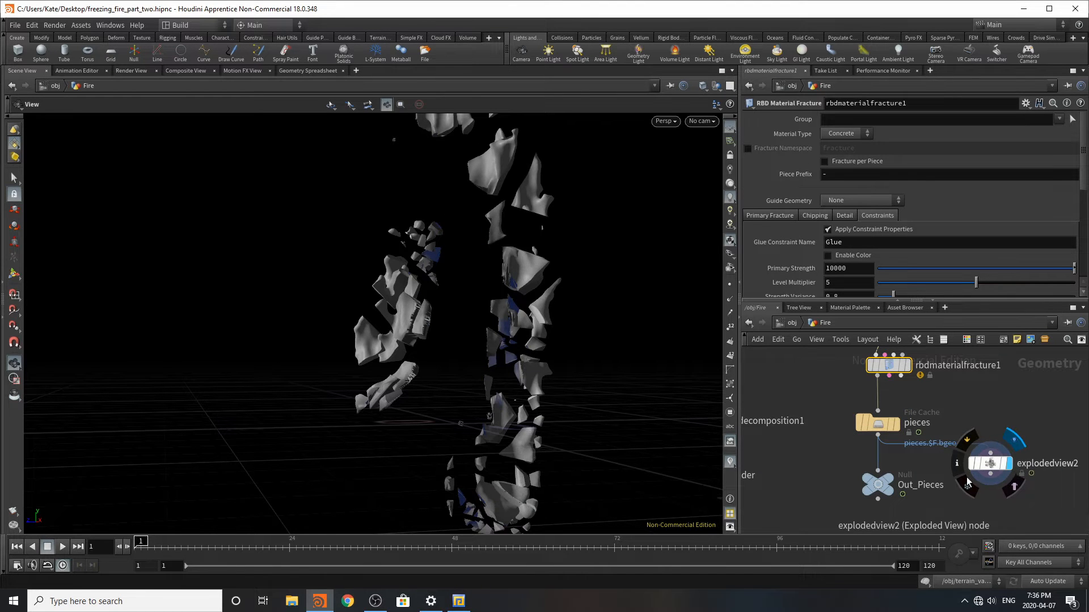
pyautogui.scroll(-3, 522, 394)
pyautogui.moveTo(462, 360); pyautogui.dragTo(547, 335)
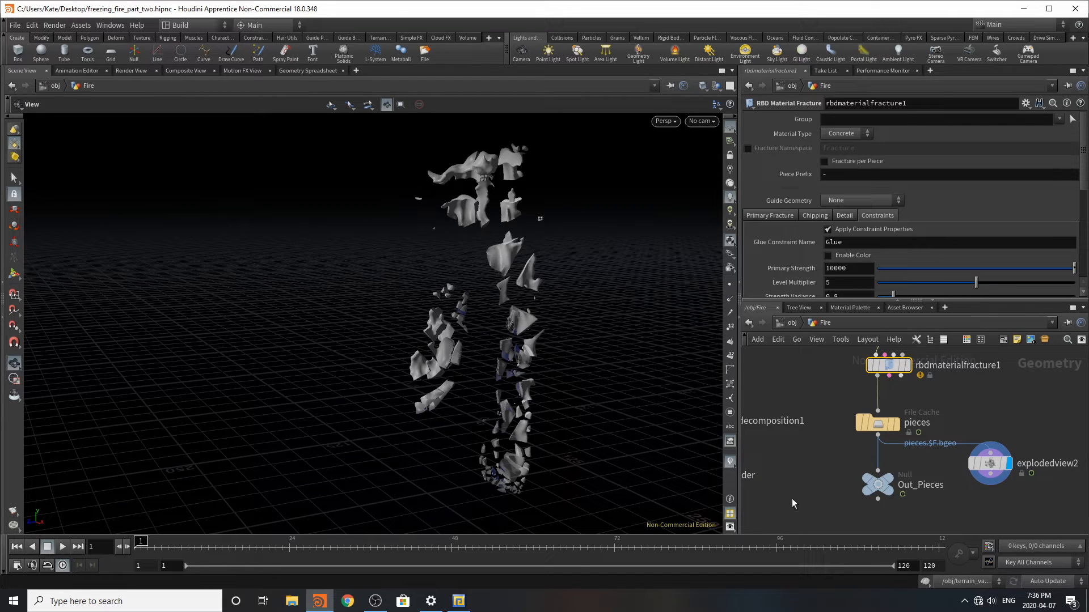
pyautogui.scroll(-2, 920, 489)
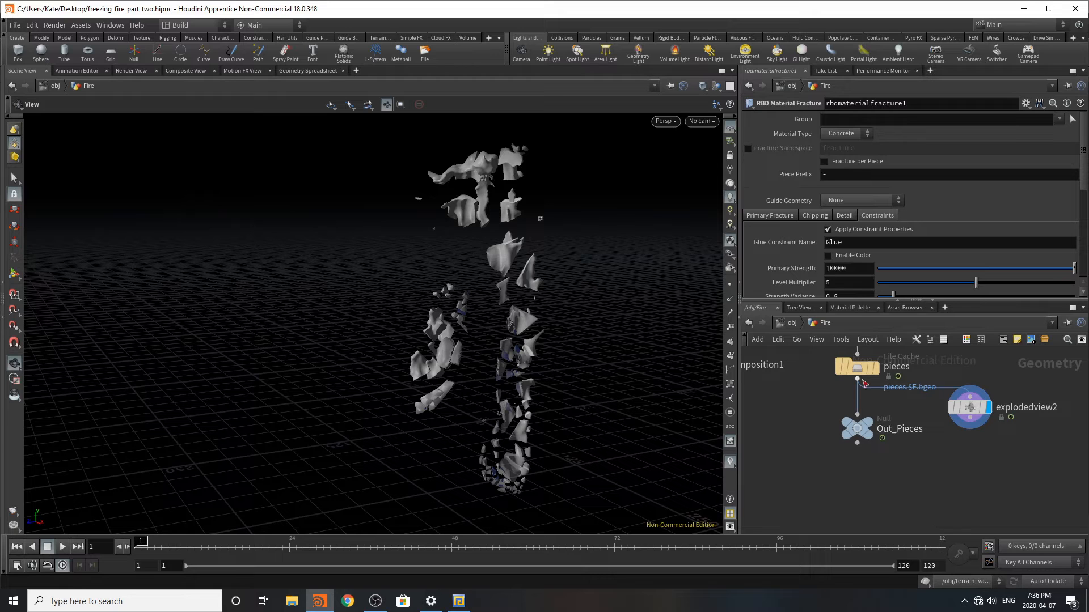
# Step: Add a DOP Network node in the Fire network, placing it below and between Out_Collider and Out_Pieces
pyautogui.press('Tab')
pyautogui.write('do')
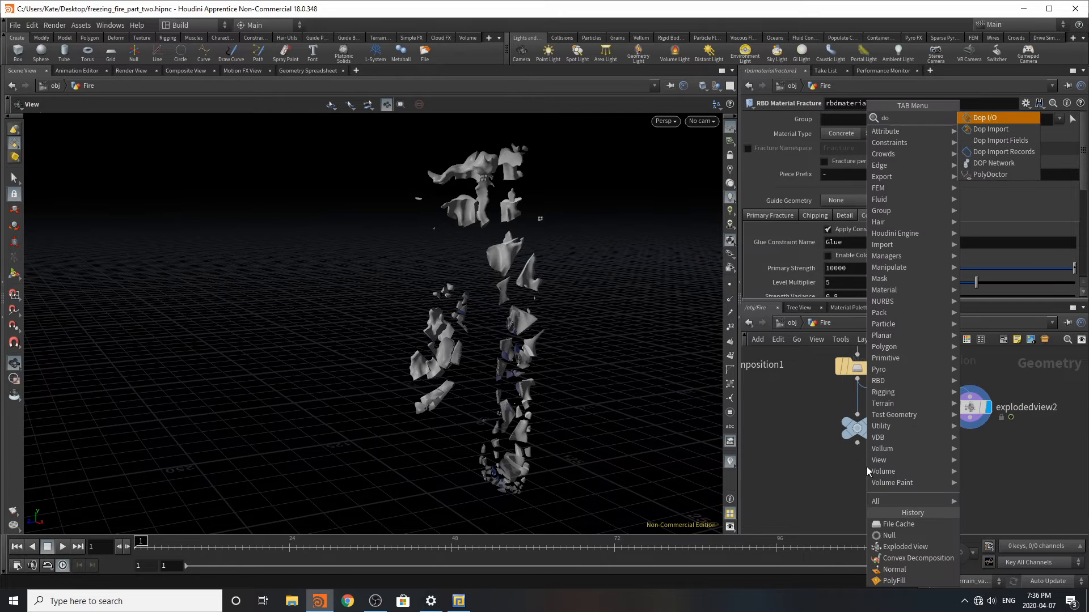
pyautogui.write('p')
pyautogui.click(994, 163)
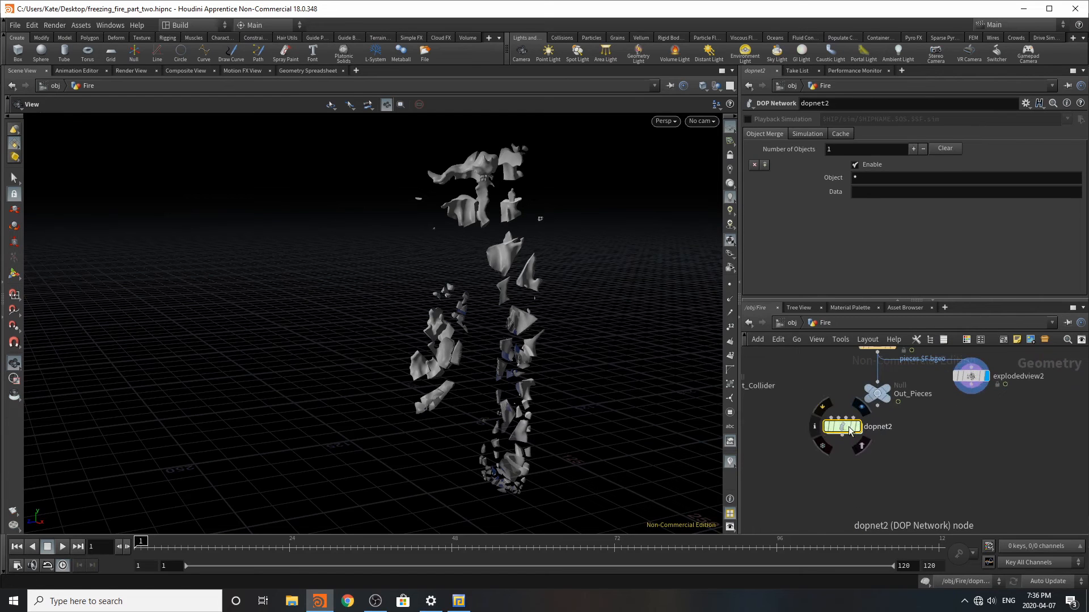
pyautogui.click(784, 496)
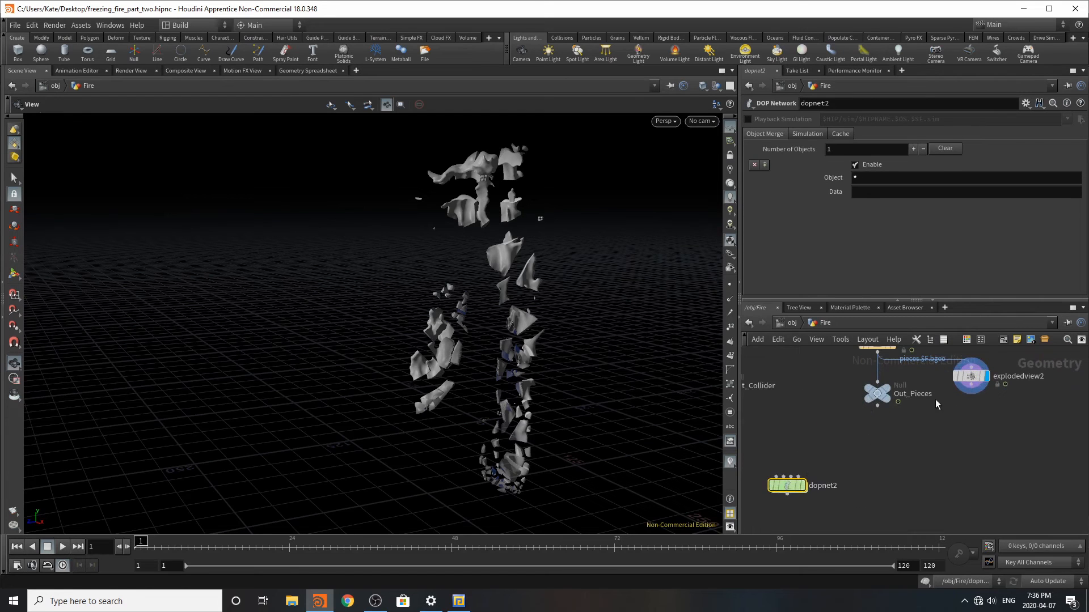
# Step: Display the Out_Pieces null and enter the dopnet2 network
pyautogui.press('r')
pyautogui.click(879, 395)
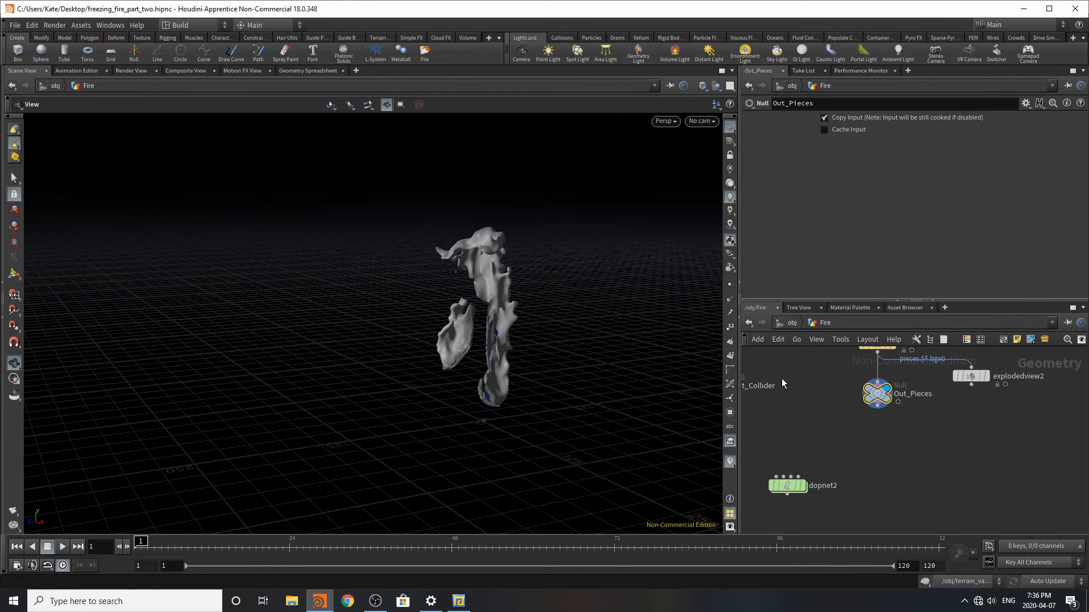
pyautogui.doubleClick(786, 485)
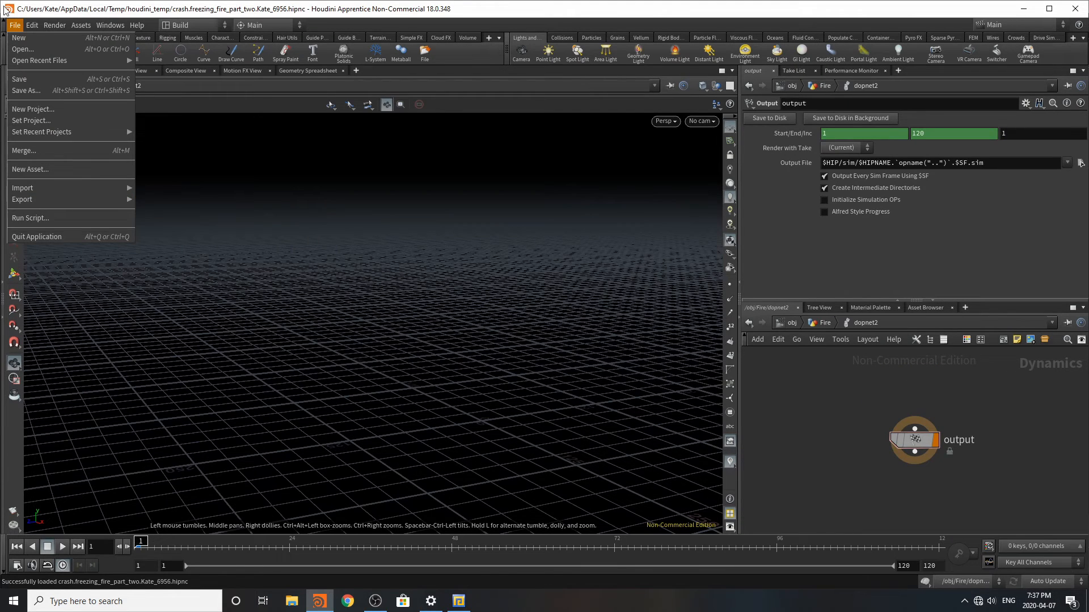
# Step: Return to the Fire network in the recovered crash scene and look over its node tree
pyautogui.click(828, 370)
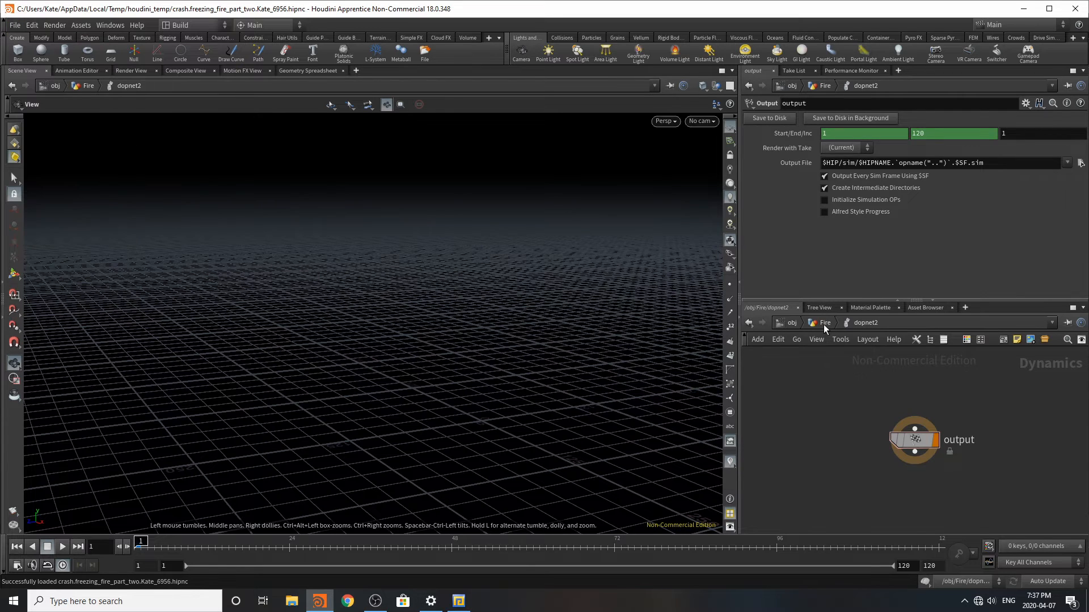
pyautogui.click(823, 323)
pyautogui.scroll(5, 910, 447)
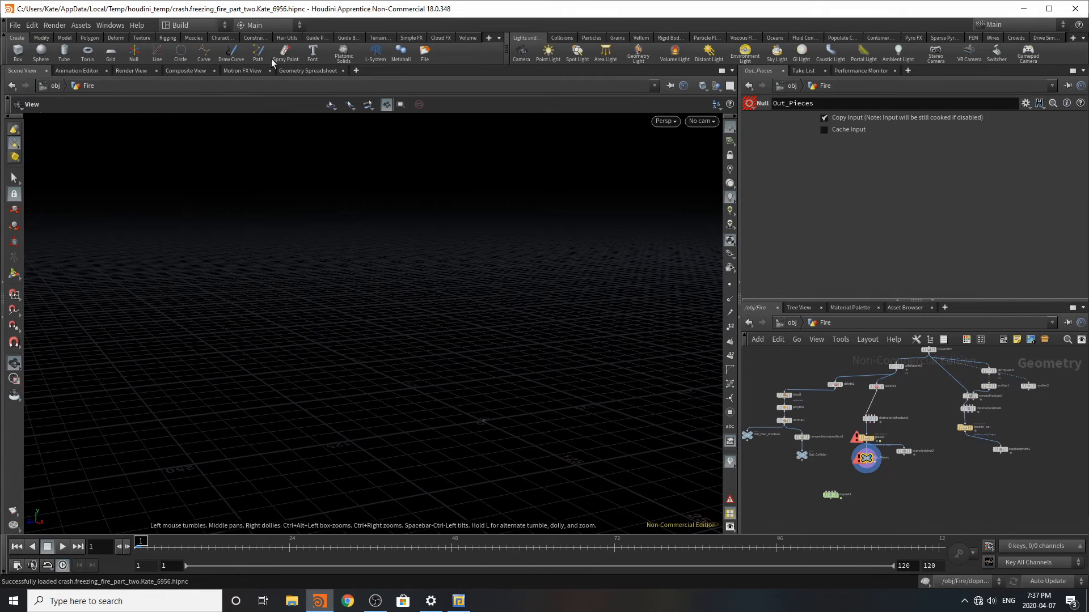
# Step: Open the freezing_fire_part_two.hipnc scene from the Desktop folder
pyautogui.click(14, 25)
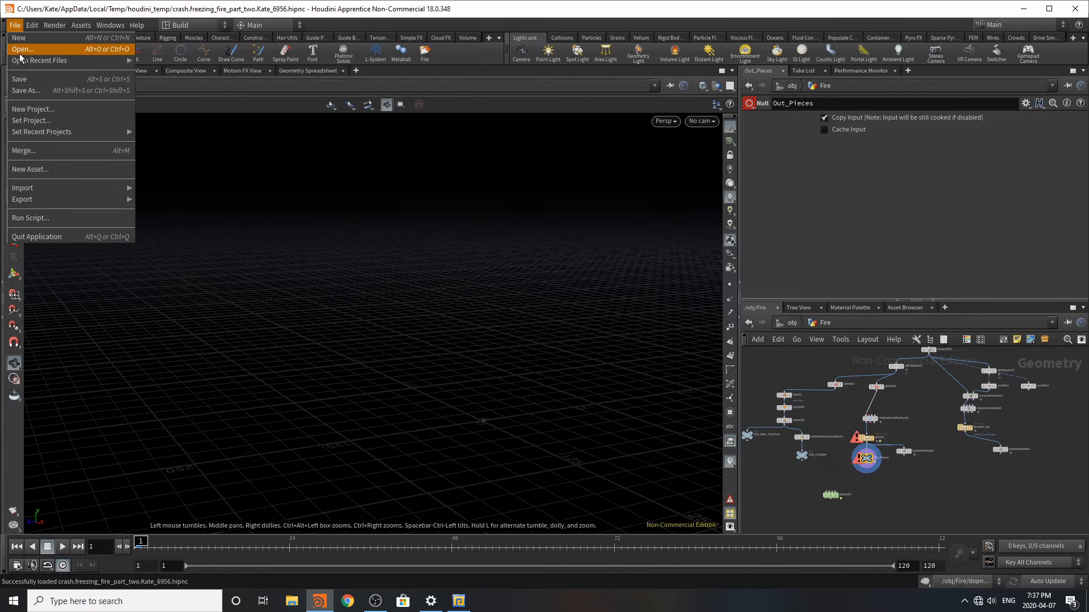
pyautogui.moveTo(55, 24)
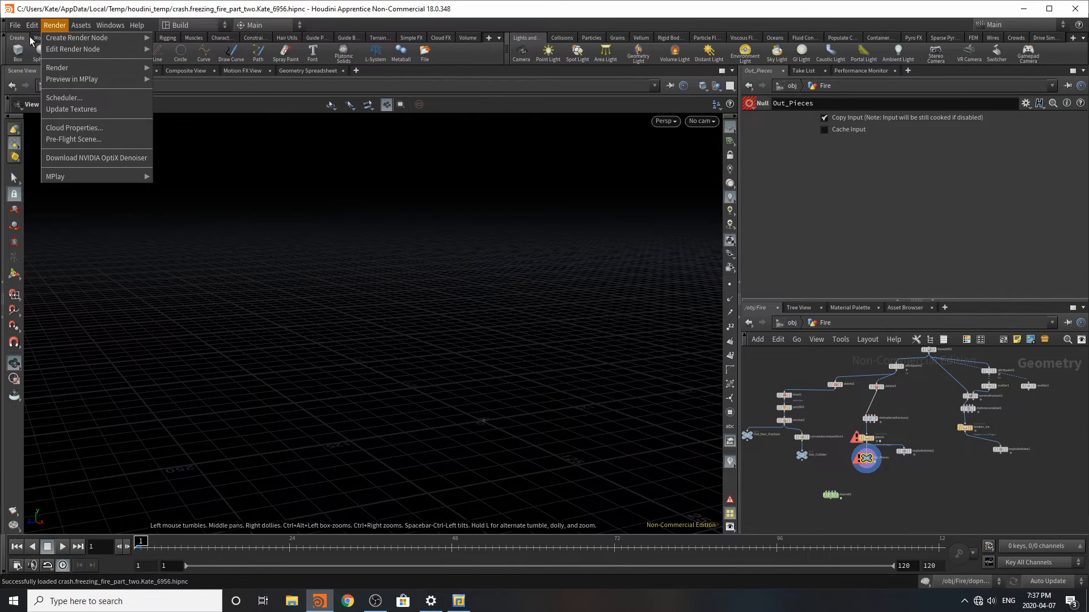
pyautogui.moveTo(15, 25)
pyautogui.click(25, 46)
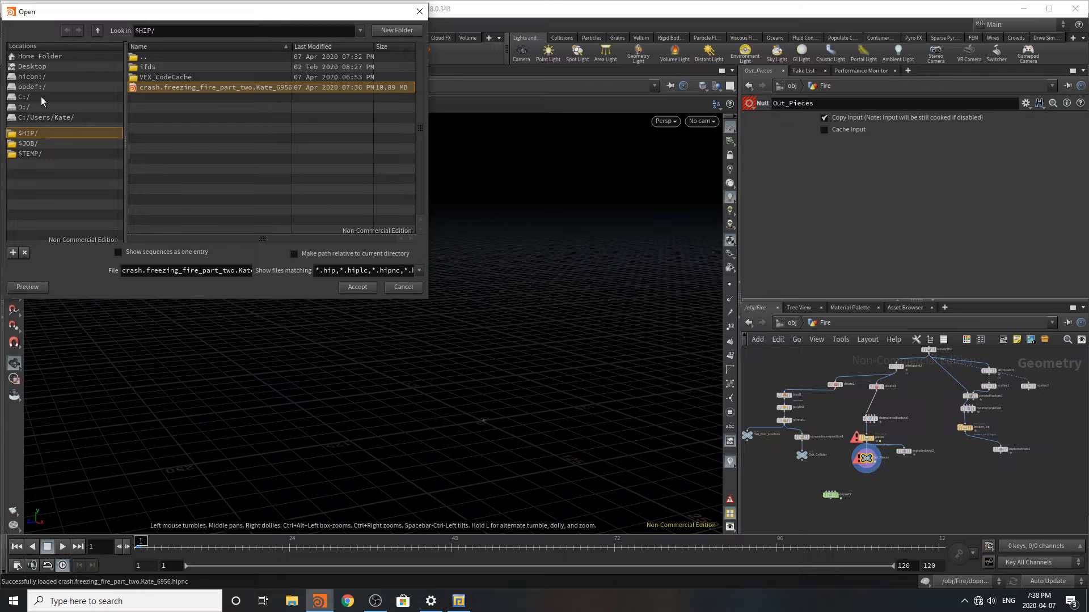
pyautogui.click(47, 67)
pyautogui.scroll(-3, 255, 135)
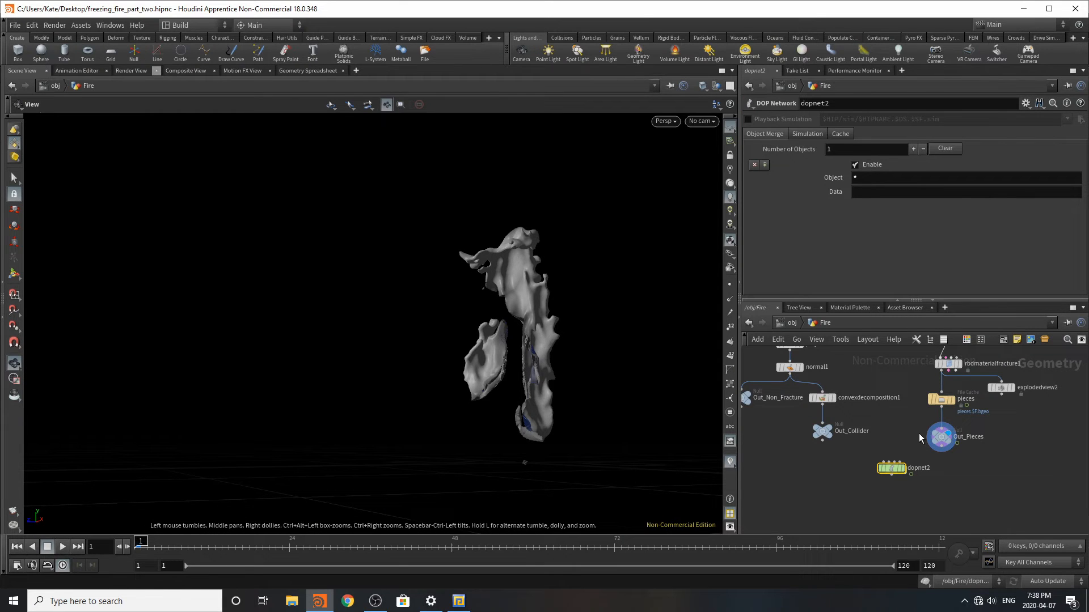
# Step: Check inside dopnet2, go up to the object level and start the RBD Fractured Objects tool with the RBD Fractured Object type
pyautogui.doubleClick(892, 468)
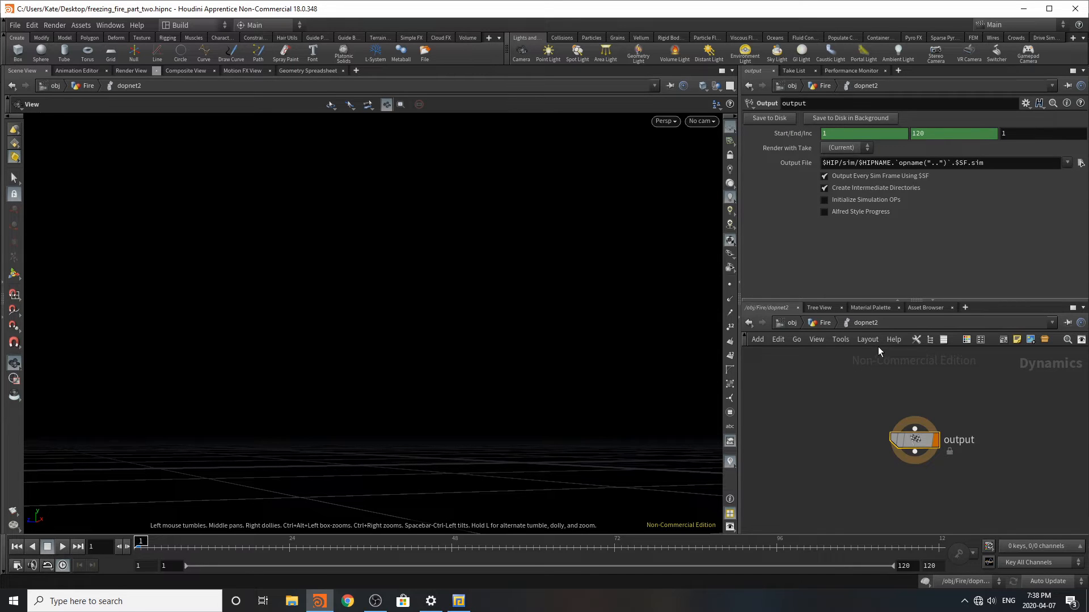
pyautogui.click(792, 326)
pyautogui.click(668, 38)
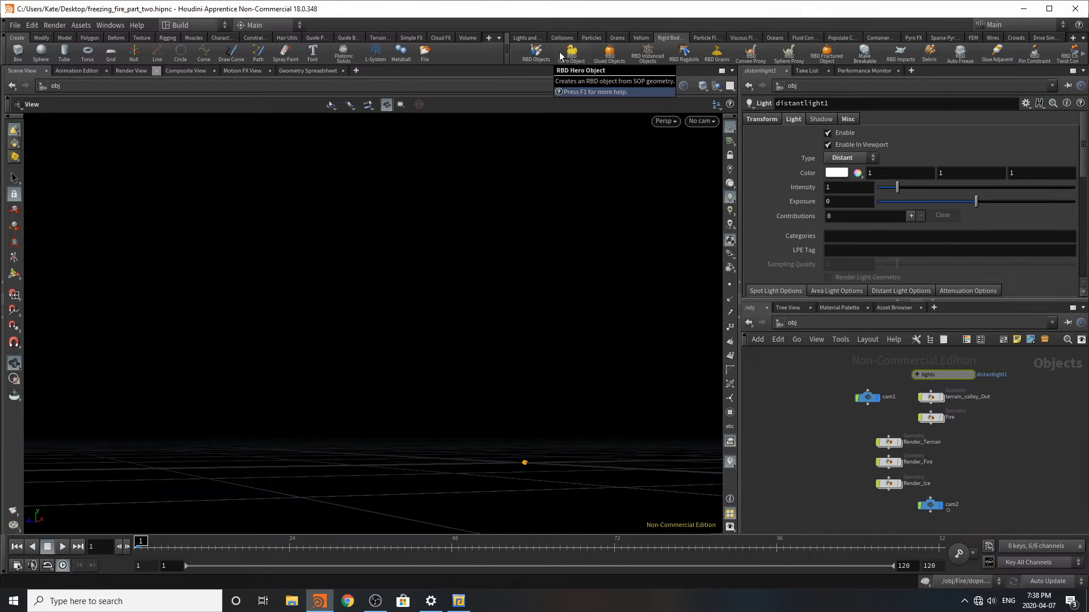
pyautogui.click(828, 57)
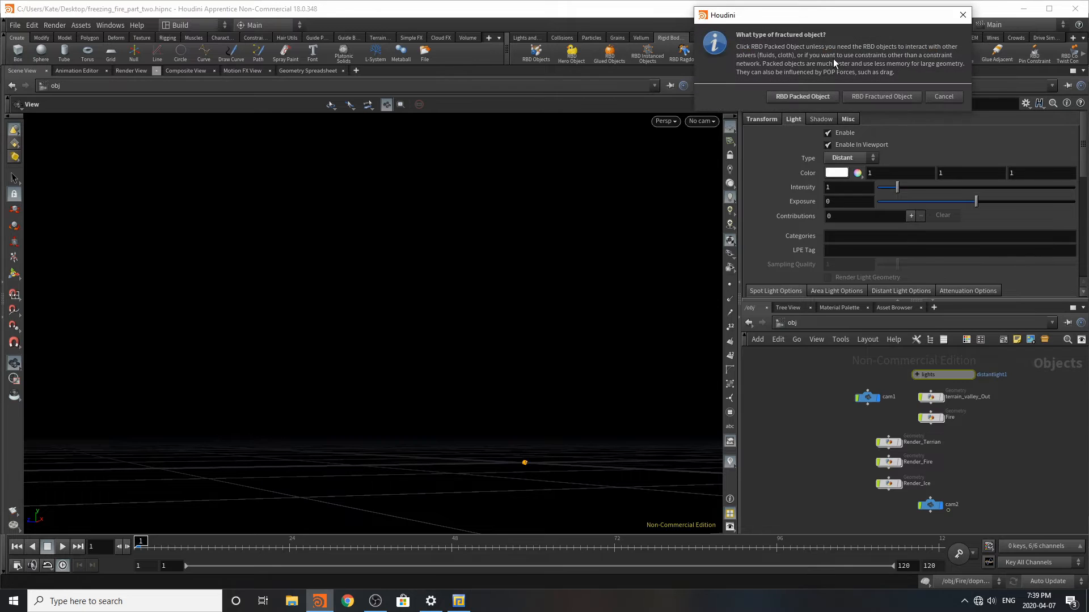
pyautogui.click(863, 95)
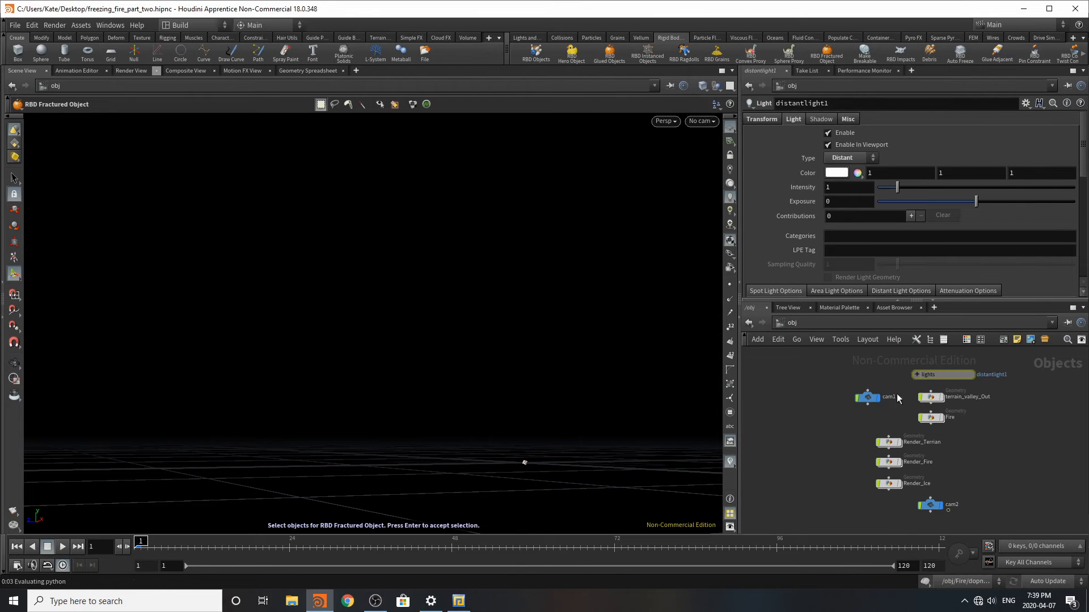
# Step: Try to accept Fire as the RBD fractured object after looking inside the Fire and dopnet2 networks
pyautogui.click(931, 418)
pyautogui.doubleClick(931, 418)
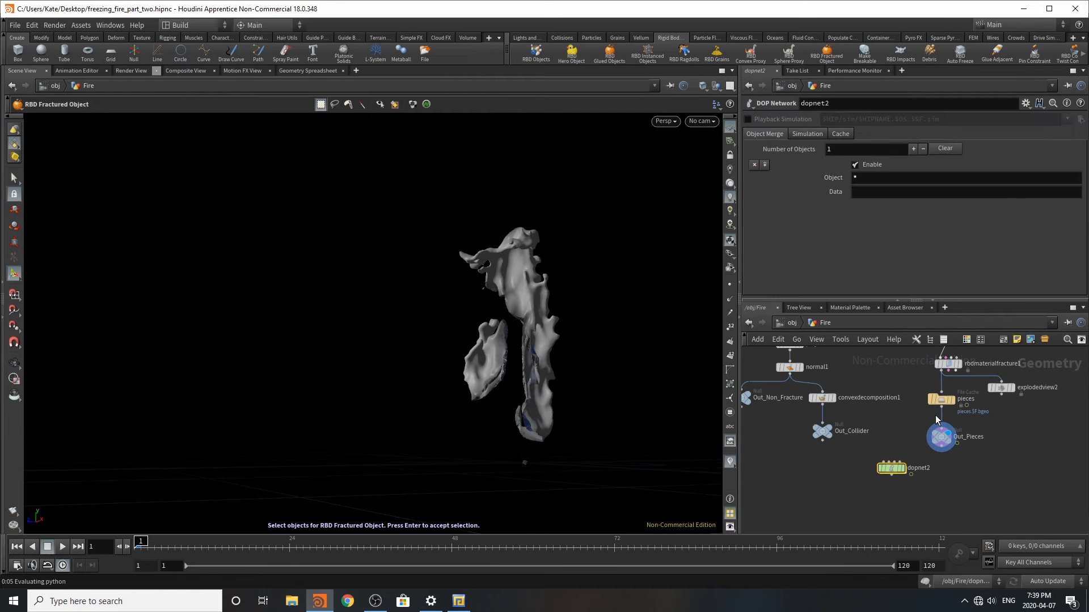
pyautogui.doubleClick(895, 469)
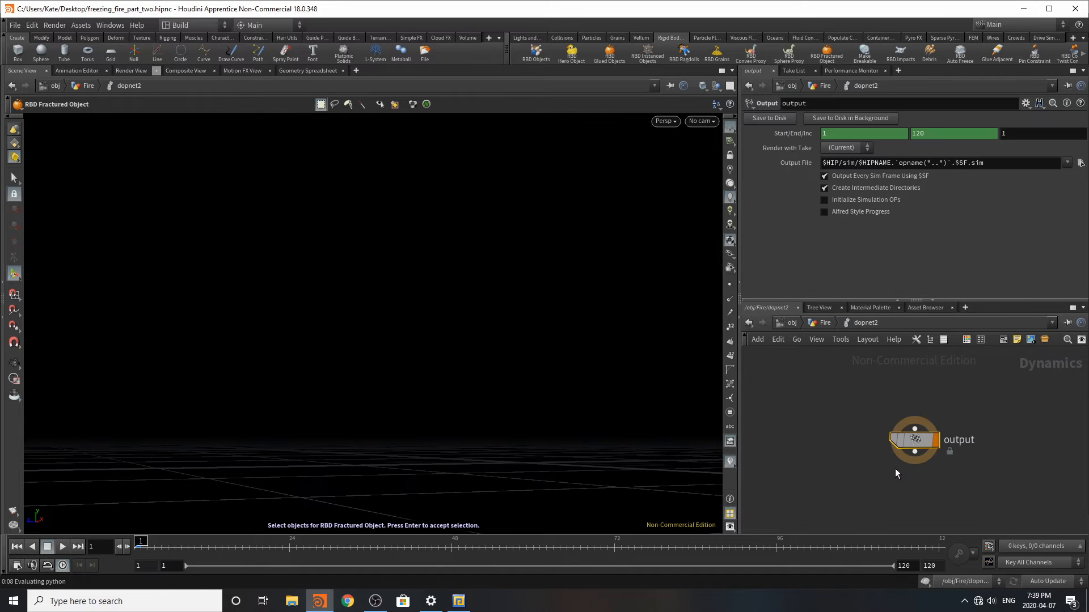
pyautogui.click(815, 323)
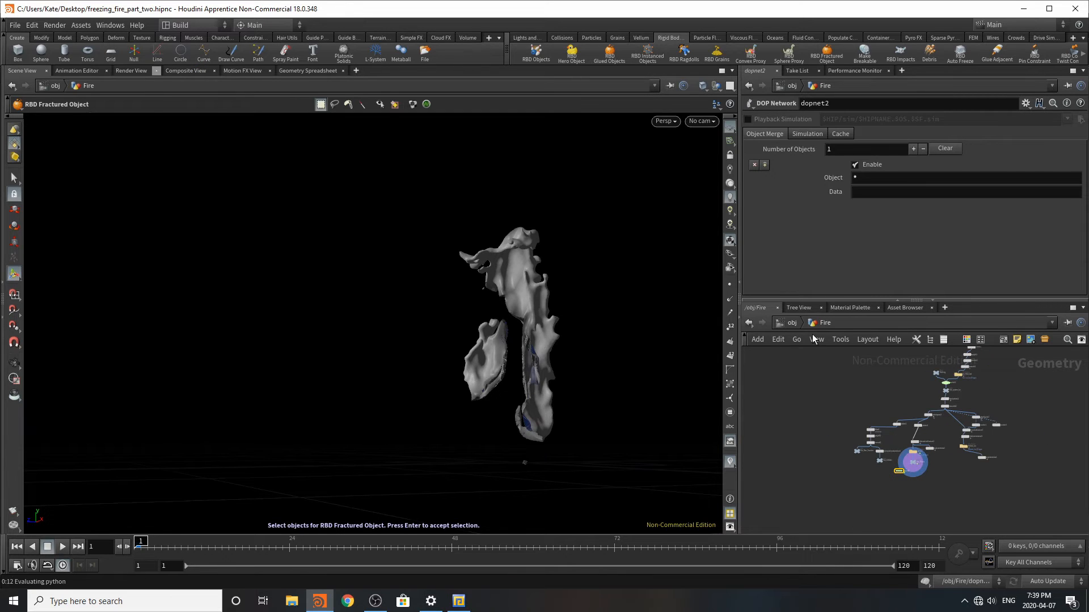
pyautogui.click(780, 324)
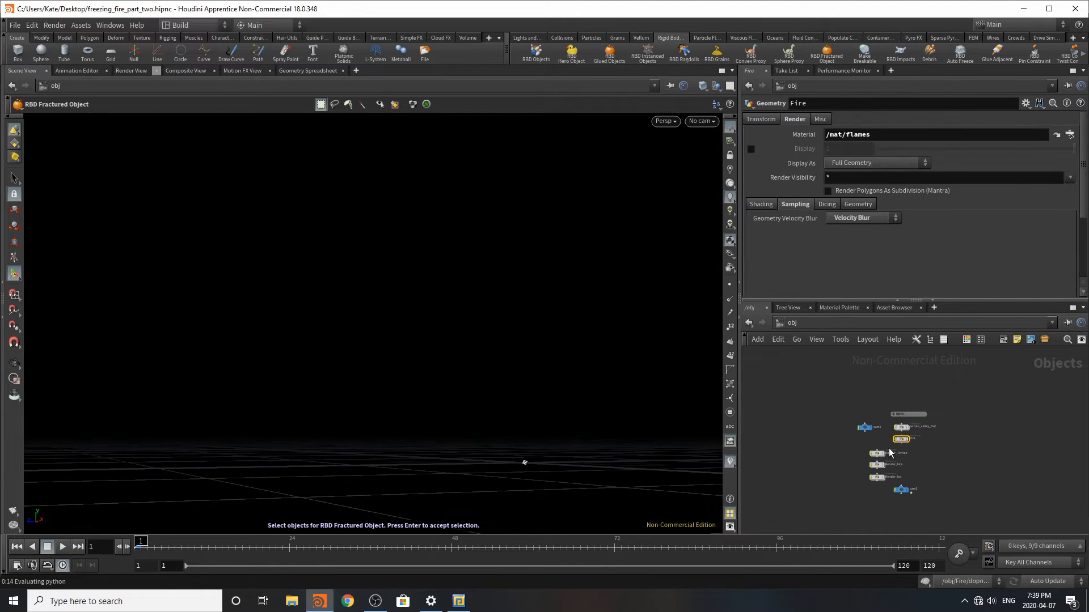
pyautogui.press('Return')
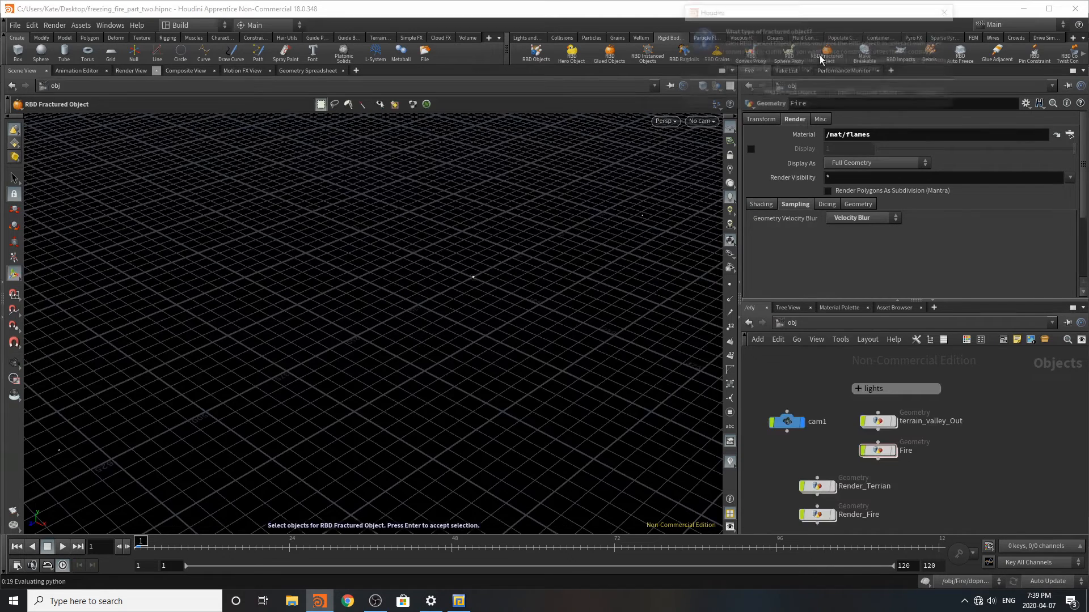
# Step: Make the Fire object an RBD Fractured Object and show the rest and DOP import nodes below Out_Pieces in its network
pyautogui.click(868, 94)
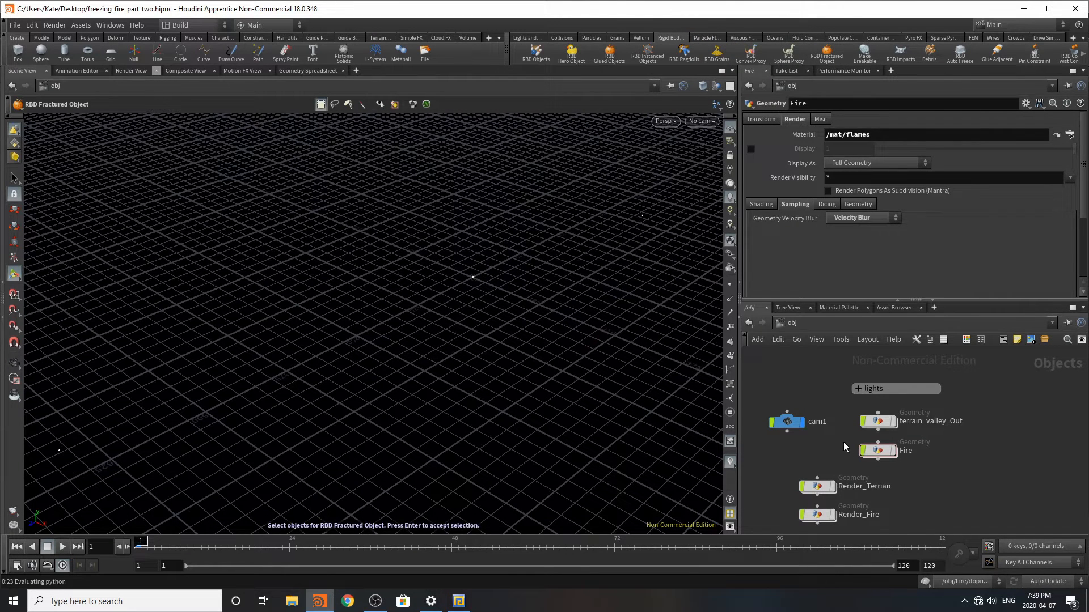
pyautogui.click(878, 451)
pyautogui.press('Return')
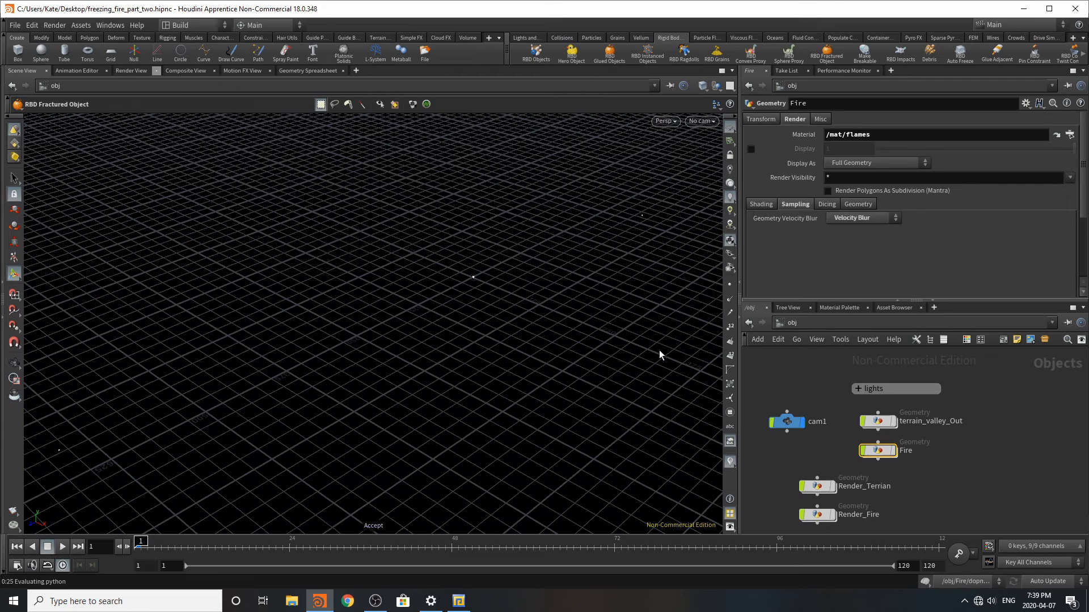
pyautogui.doubleClick(893, 450)
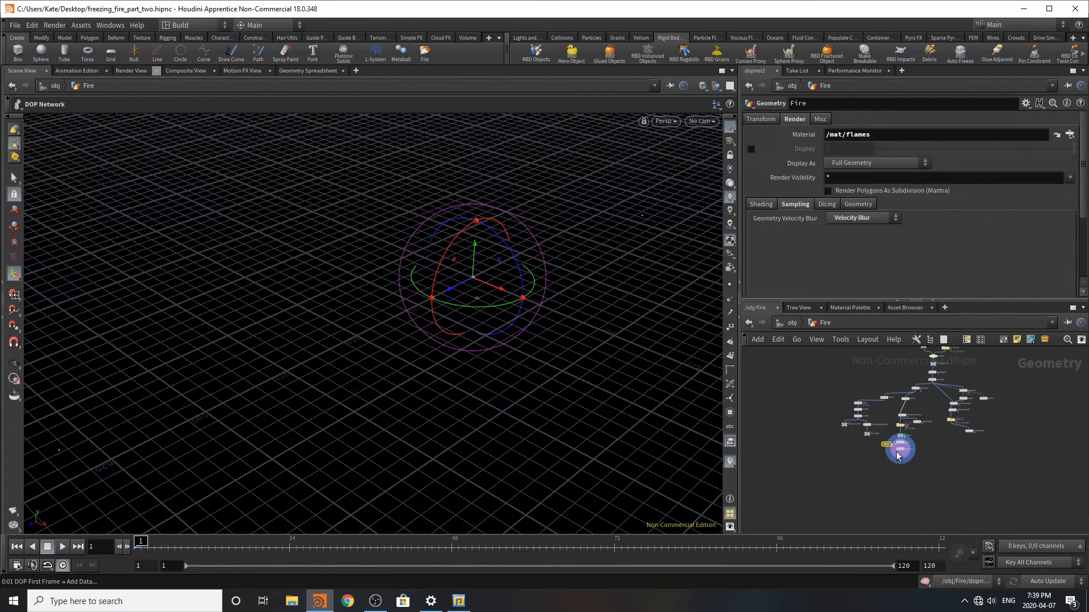
pyautogui.scroll(5, 921, 436)
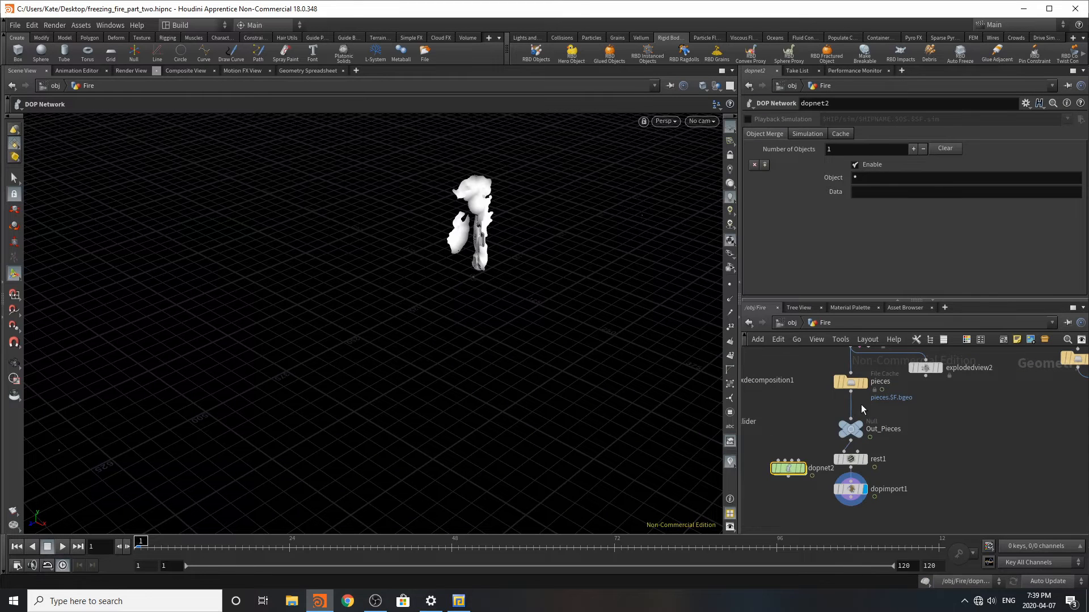
# Step: Inspect the rigid body solver chain inside dopnet2 and return to the Fire network
pyautogui.doubleClick(789, 468)
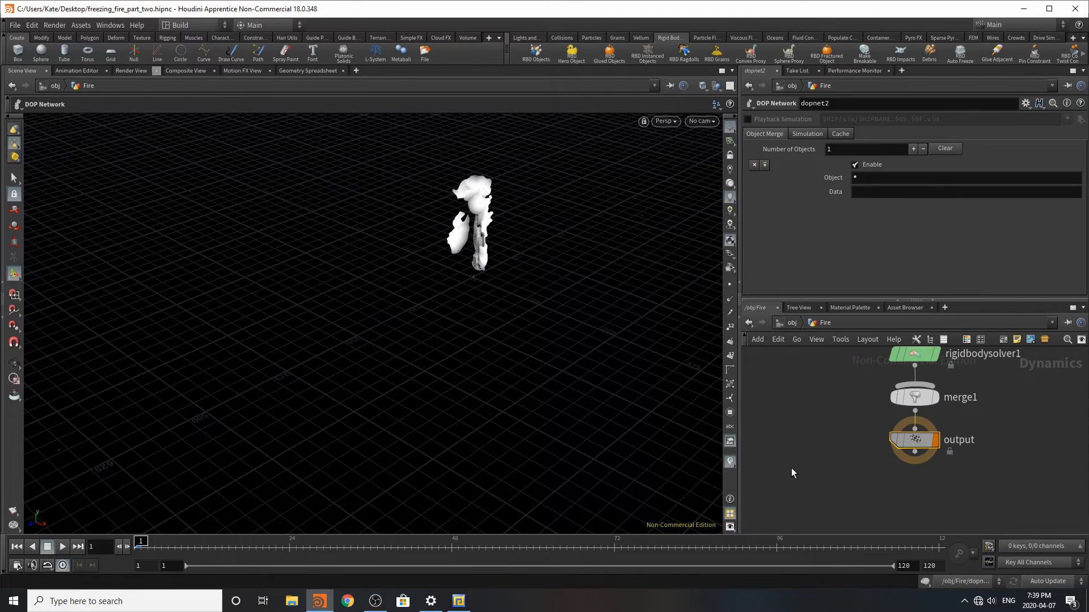
pyautogui.scroll(-4, 946, 509)
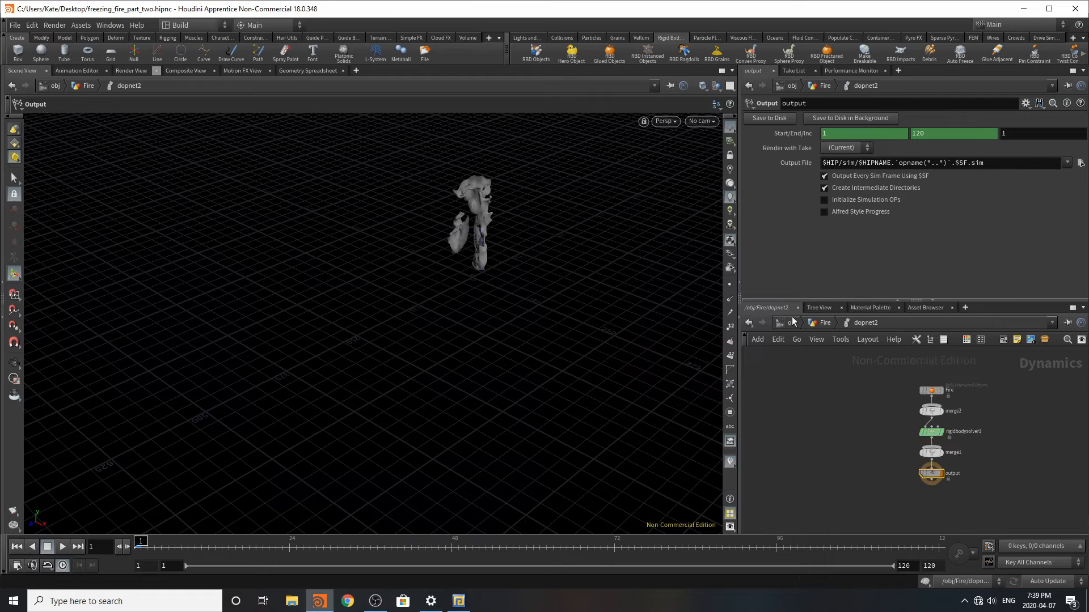
pyautogui.click(824, 323)
# Step: Move dopnet2 farther away from rest1, level with dopimport1
pyautogui.scroll(-7, 934, 497)
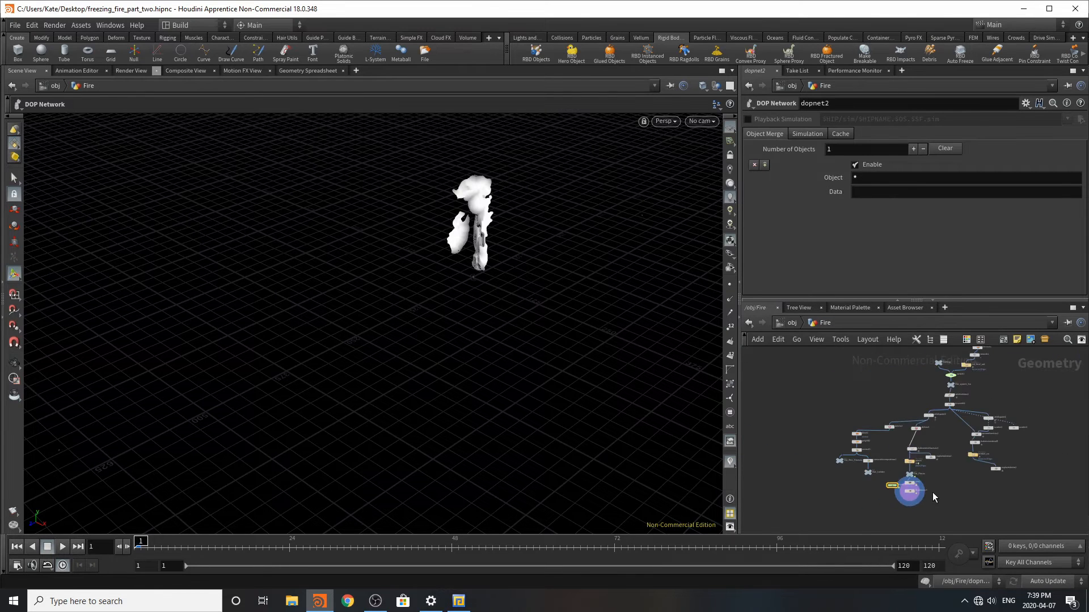
pyautogui.scroll(5, 932, 494)
pyautogui.scroll(2, 855, 491)
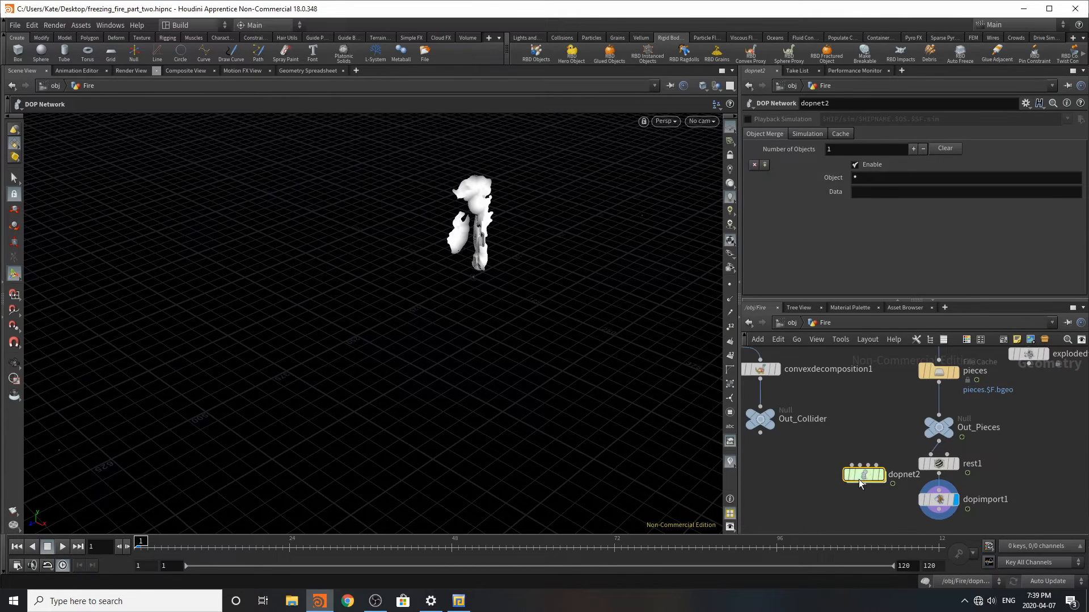
pyautogui.moveTo(859, 481); pyautogui.dragTo(812, 506)
# Step: Examine the Fire node tree from the sphere and file cache nodes down to the fracture, collider and dopnet2 branches
pyautogui.scroll(-7, 916, 506)
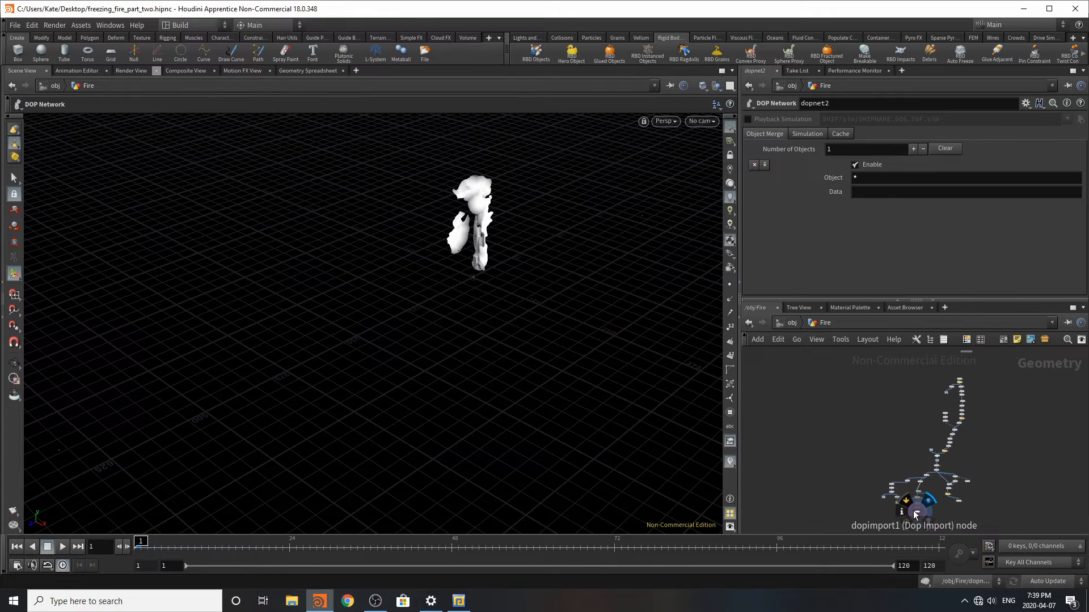
pyautogui.scroll(5, 981, 358)
pyautogui.scroll(-5, 966, 391)
pyautogui.scroll(4, 948, 482)
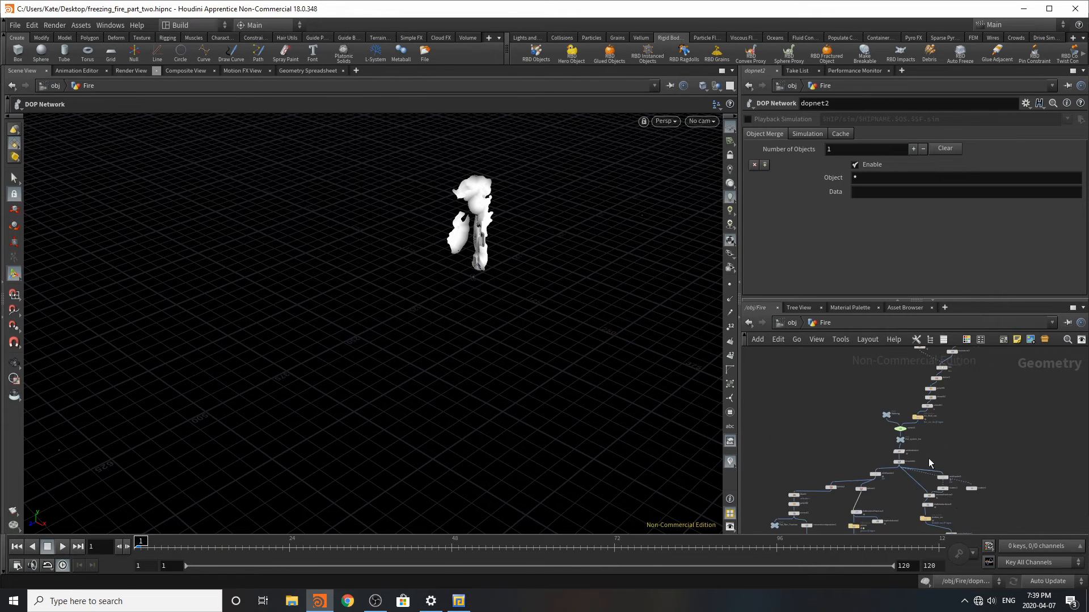
pyautogui.scroll(4, 927, 458)
pyautogui.scroll(-4, 894, 471)
pyautogui.scroll(4, 934, 454)
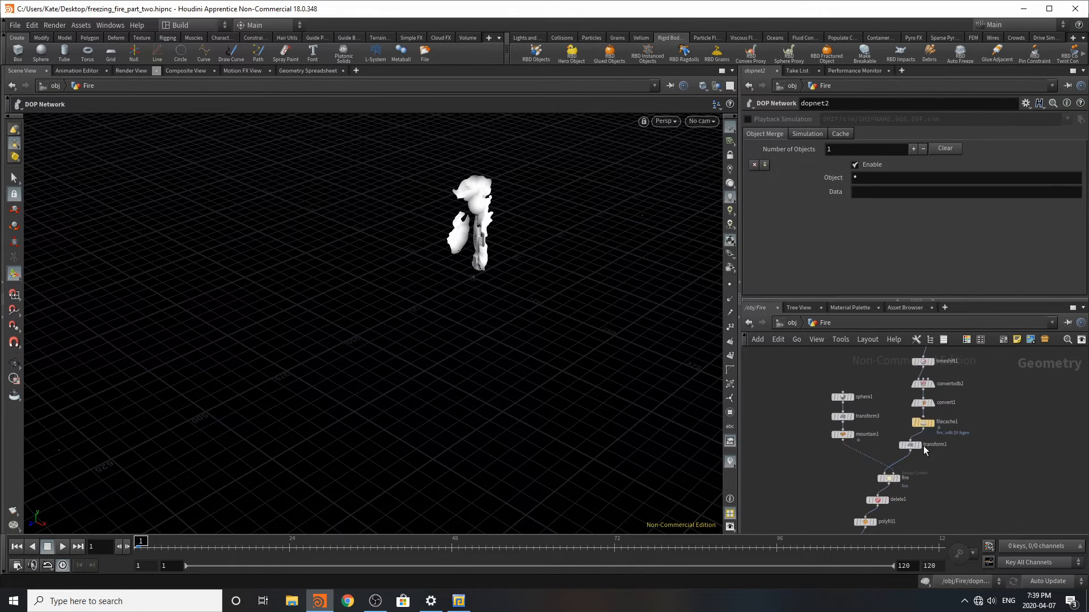
pyautogui.scroll(-5, 923, 445)
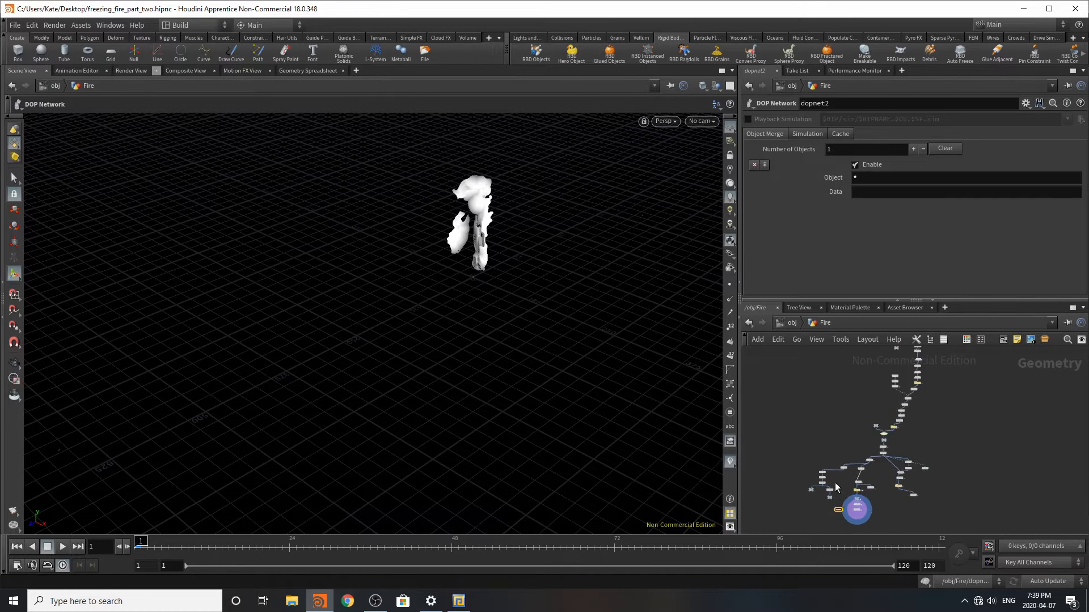
pyautogui.scroll(5, 870, 482)
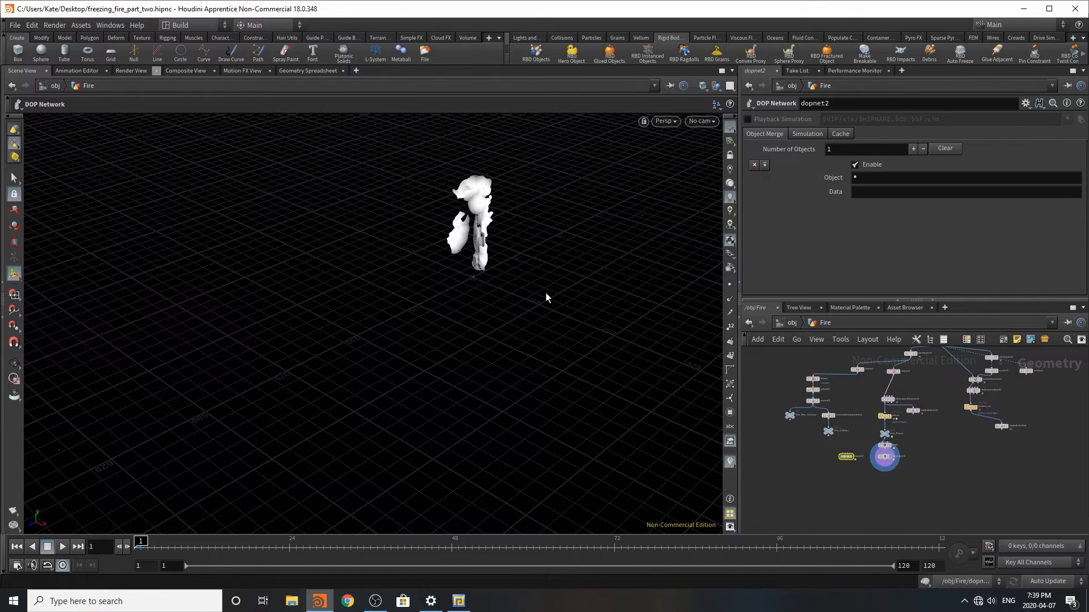
# Step: View the imported ice pieces up close from a low angle and bring dopnet2 and dopimport1 into close view
pyautogui.press('Escape')
pyautogui.scroll(5, 546, 292)
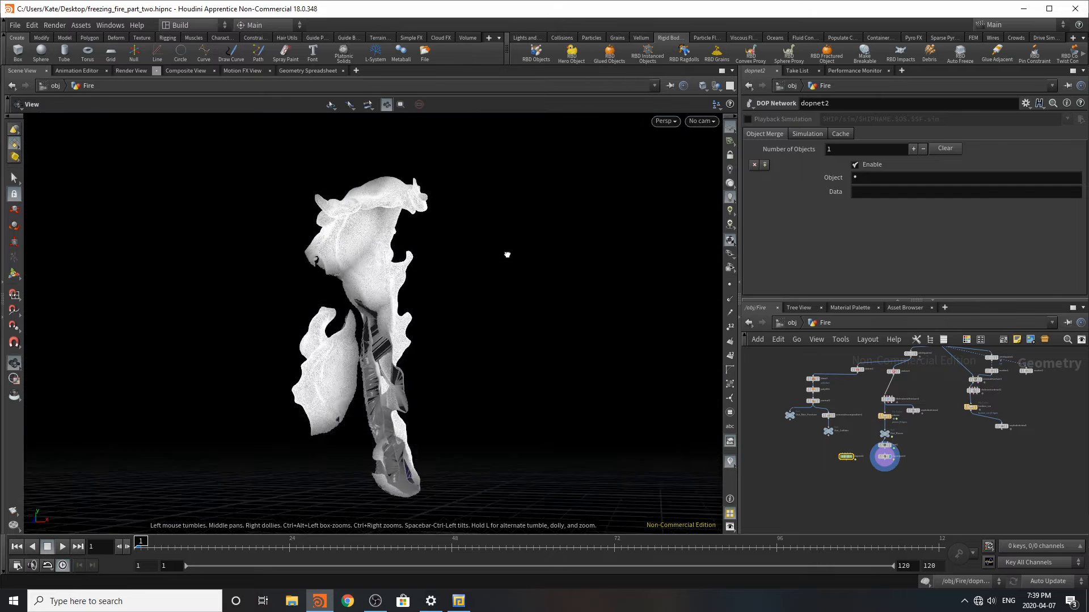
pyautogui.keyDown('alt'); pyautogui.moveTo(508, 254); pyautogui.dragTo(481, 397); pyautogui.keyUp('alt')
pyautogui.scroll(5, 854, 458)
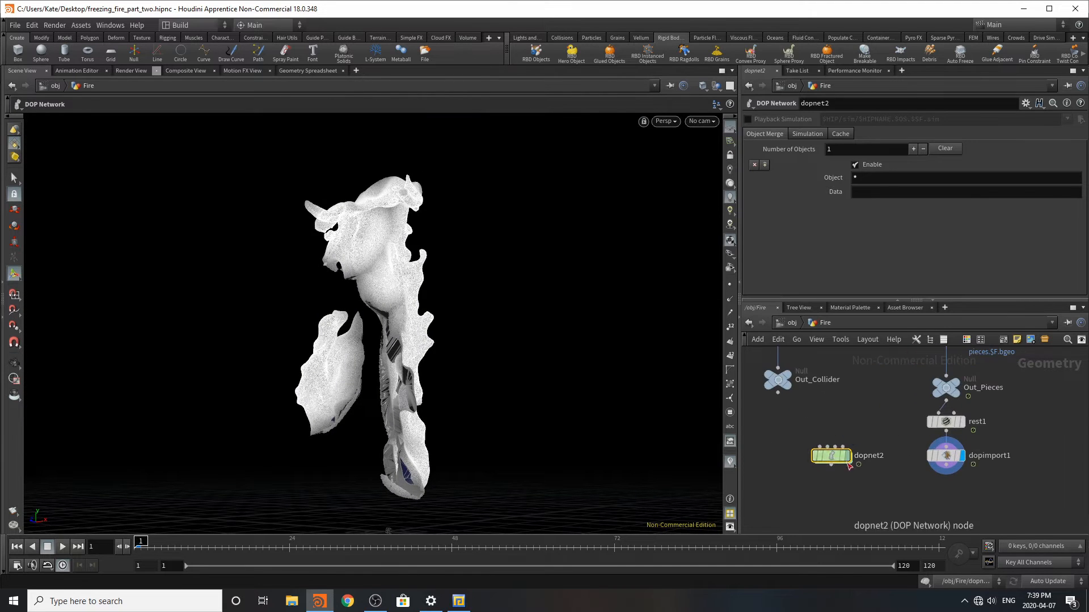
# Step: Check the solver chain inside dopnet2 against the convex collider branch and return to the Fire network
pyautogui.doubleClick(835, 455)
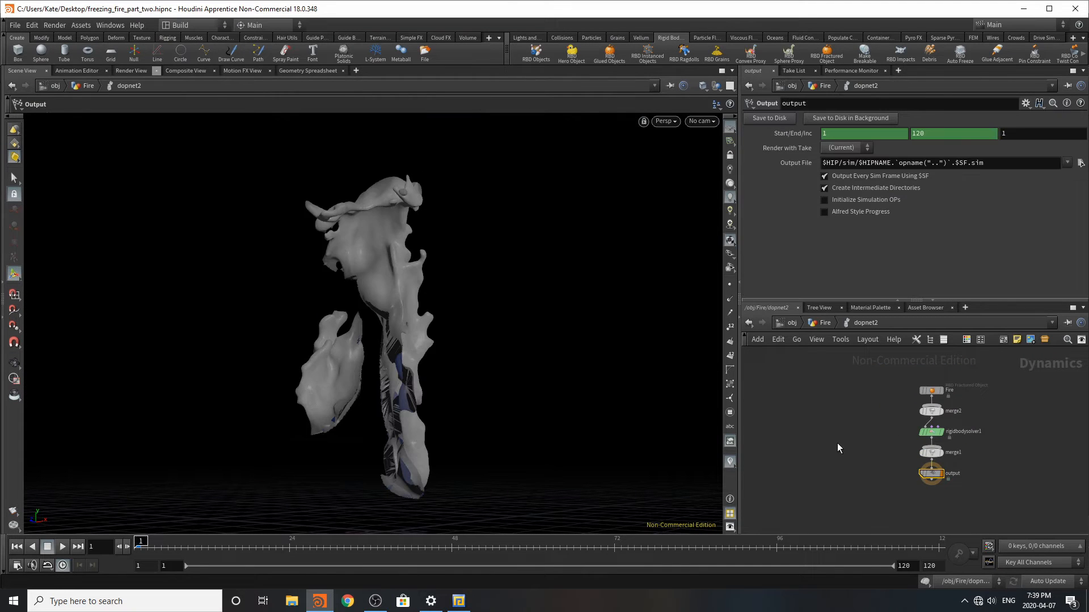
pyautogui.click(821, 323)
pyautogui.moveTo(859, 418)
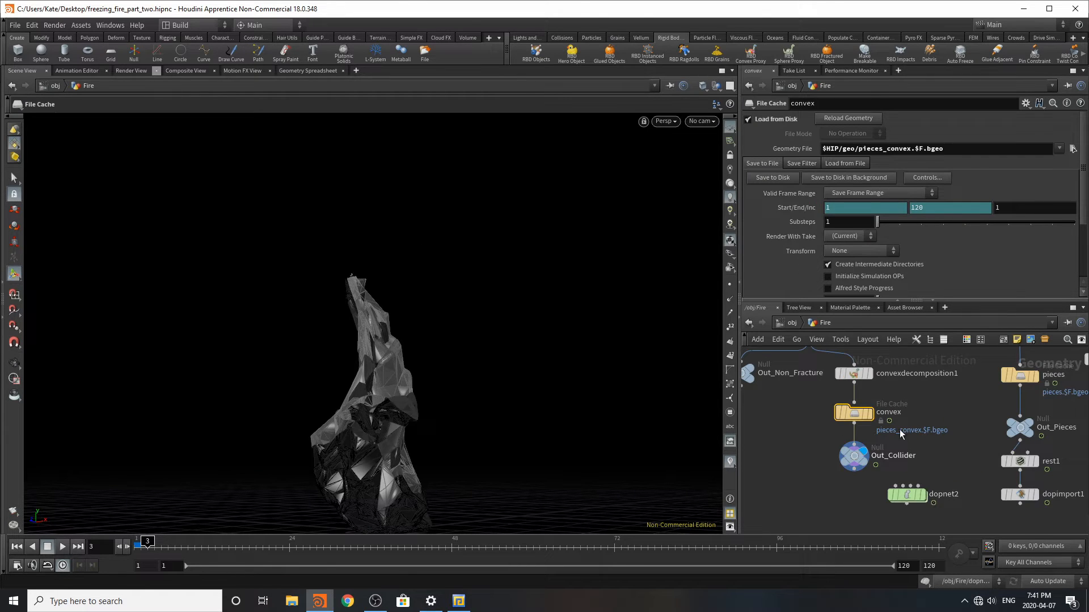
pyautogui.scroll(-3, 906, 434)
pyautogui.scroll(3, 907, 467)
pyautogui.moveTo(901, 460); pyautogui.dragTo(902, 471)
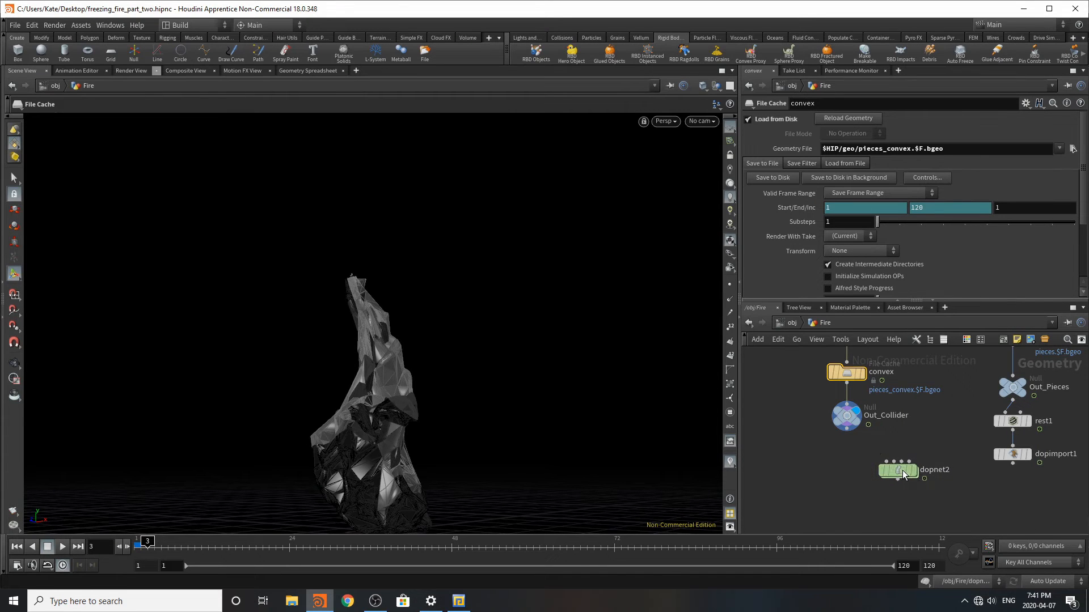
pyautogui.doubleClick(902, 471)
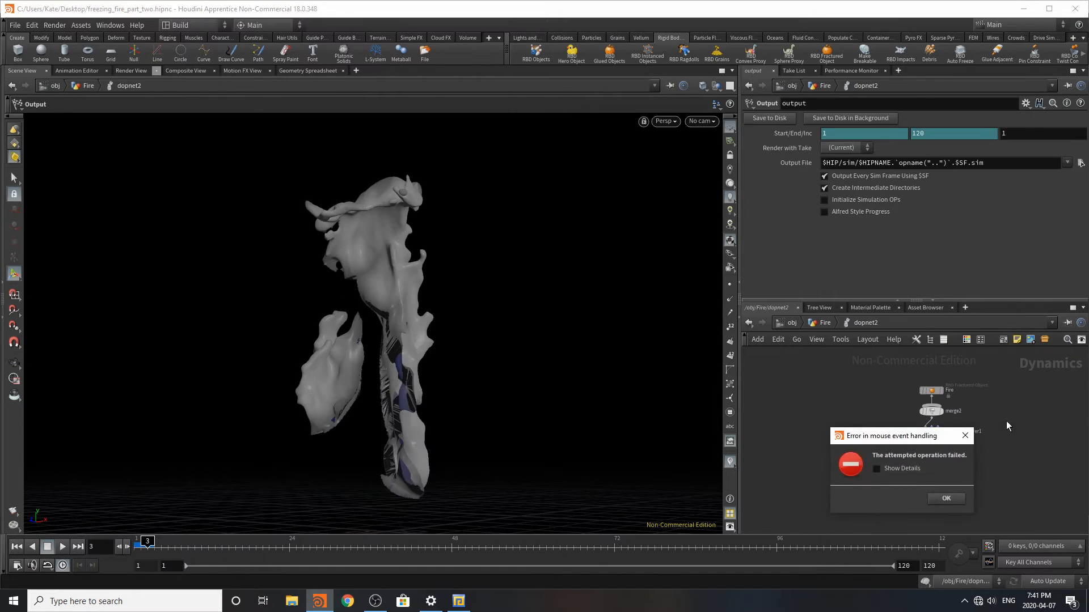
pyautogui.click(945, 499)
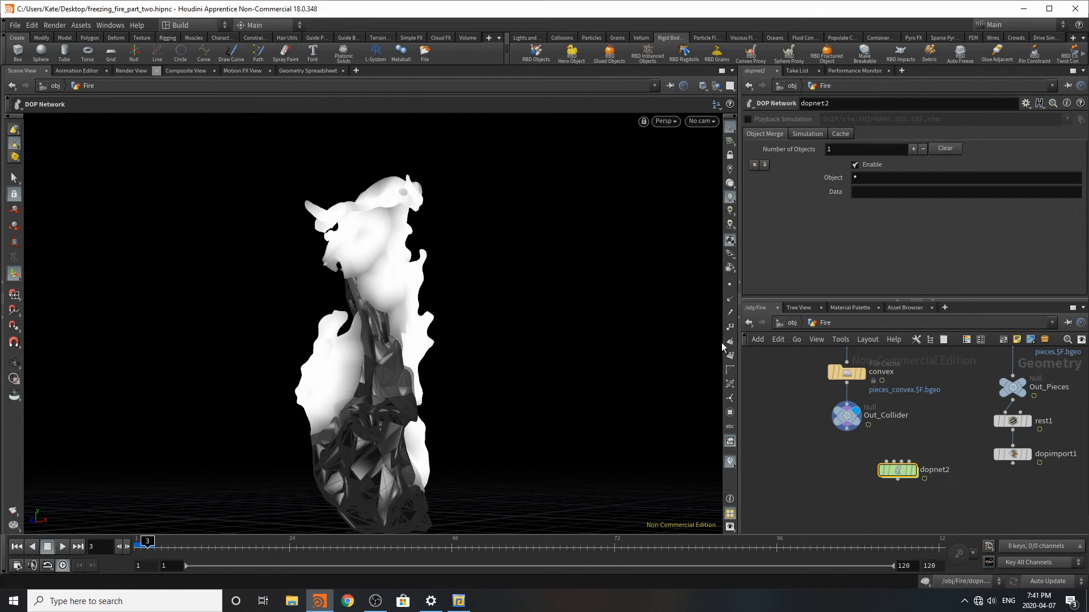
# Step: Save the scene file and recheck the network inside dopnet2
pyautogui.click(22, 24)
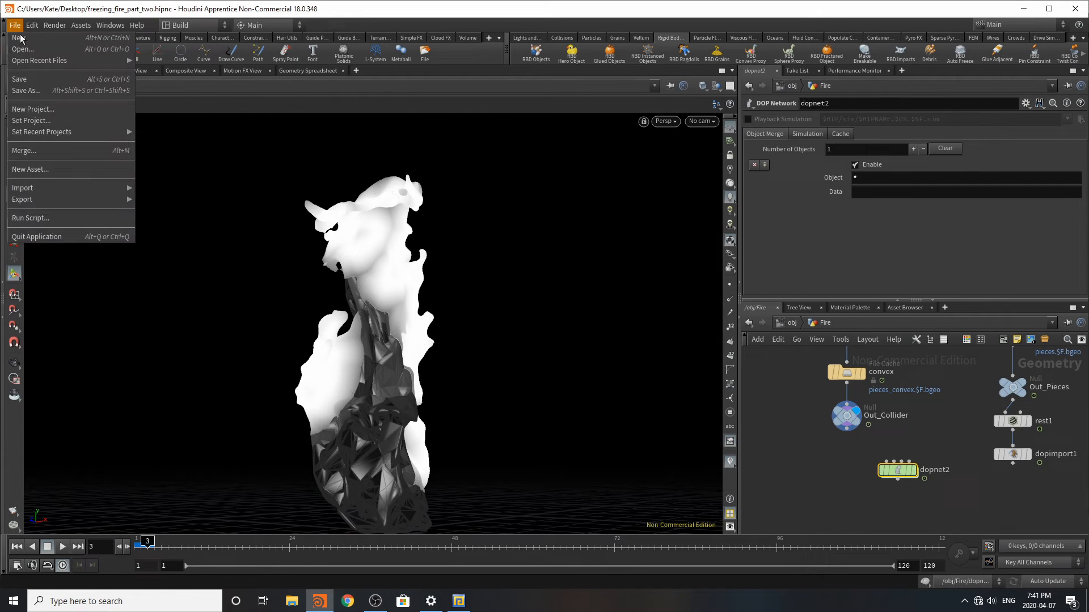
pyautogui.click(23, 82)
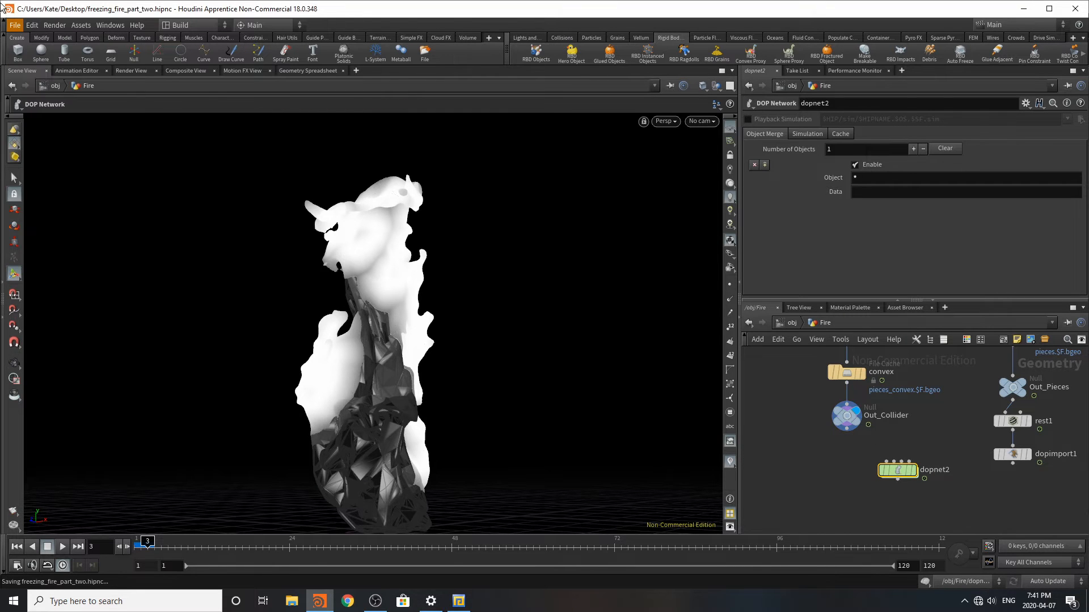
pyautogui.doubleClick(896, 470)
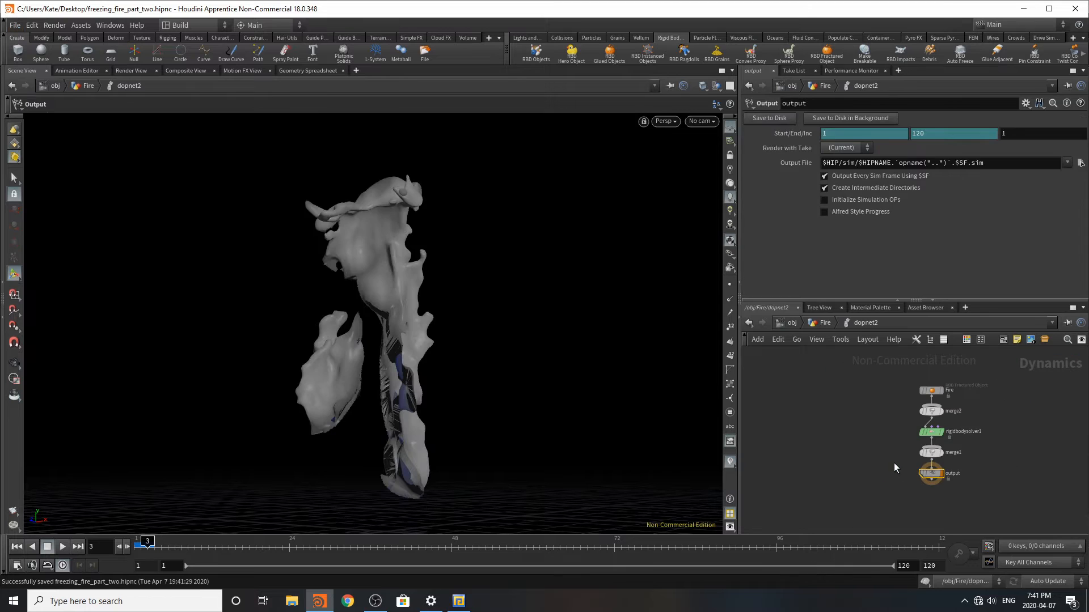
pyautogui.click(814, 325)
# Step: Turn the Fire geometry into a Static Object collider for the simulation
pyautogui.click(557, 38)
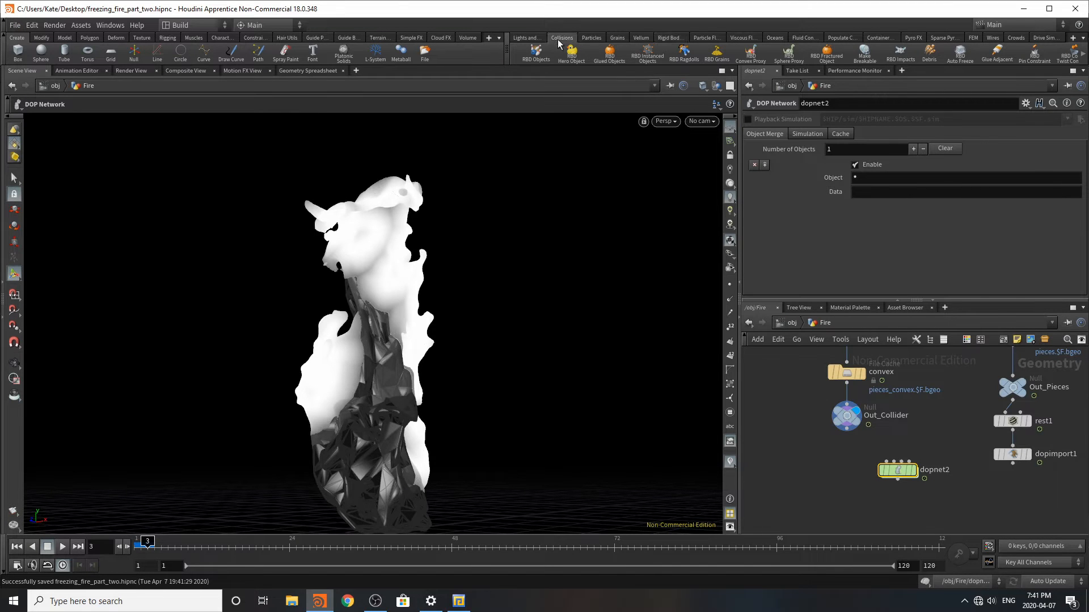
pyautogui.click(527, 53)
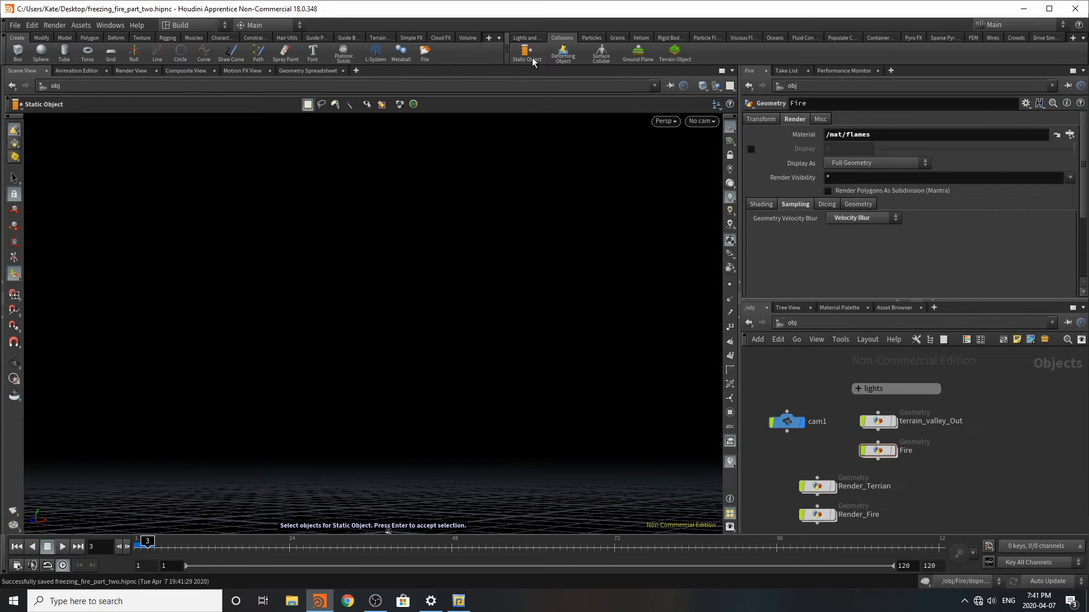
pyautogui.click(862, 451)
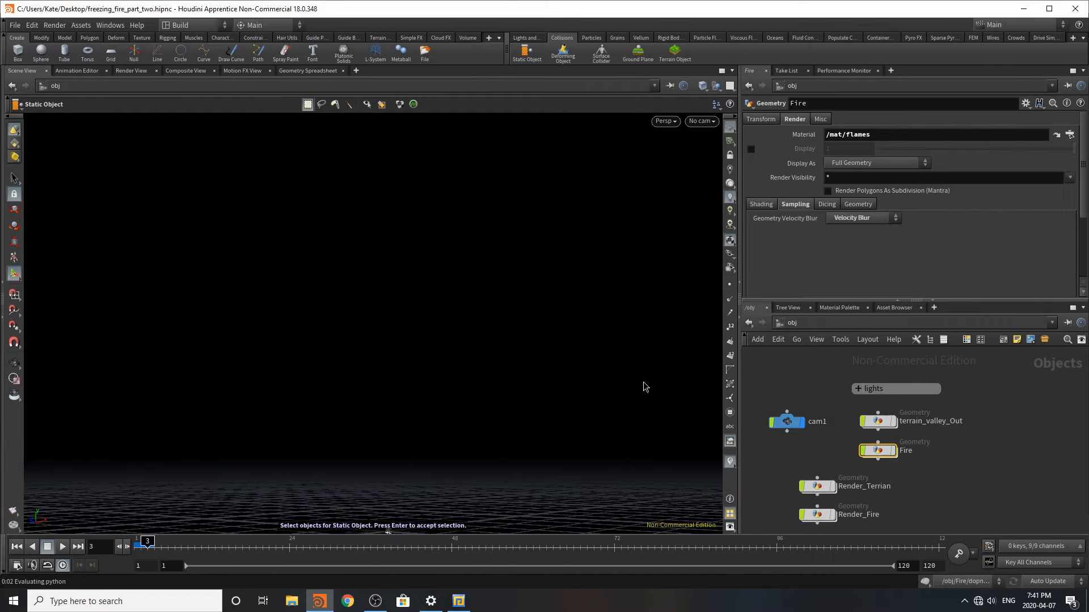
pyautogui.press('Return')
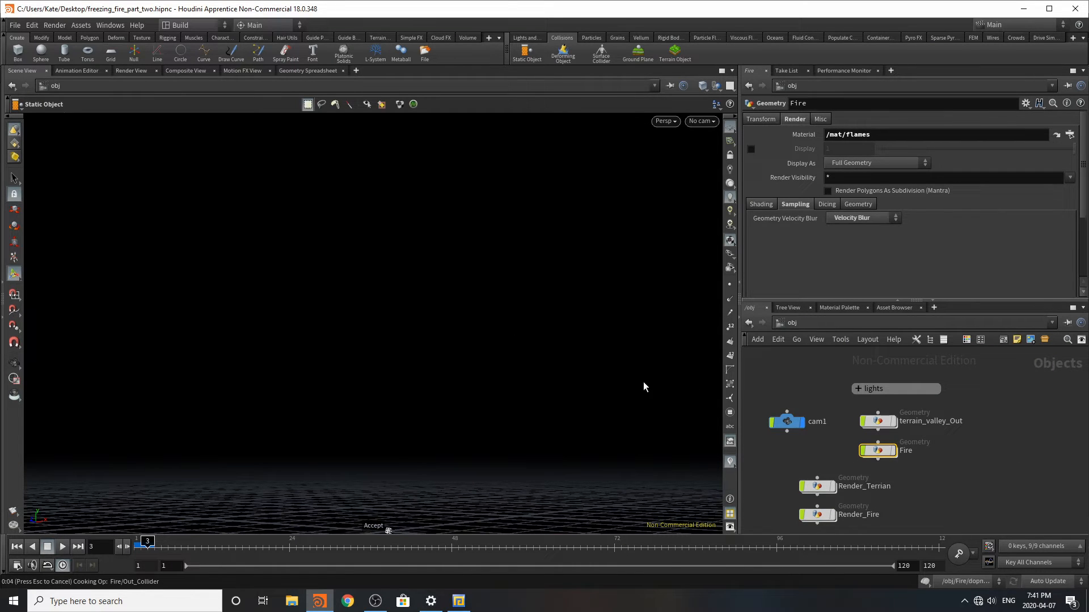
pyautogui.hotkey('ctrl', 's')
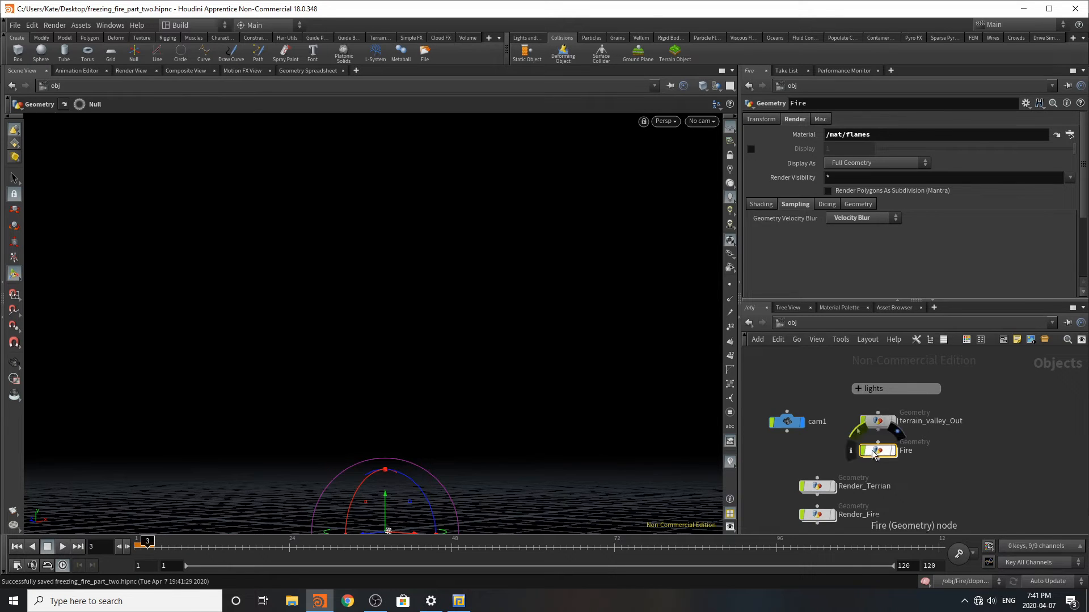
# Step: In the Fire network, move dopnet2 clear of the new collision source nodes, below dopimport1
pyautogui.doubleClick(873, 454)
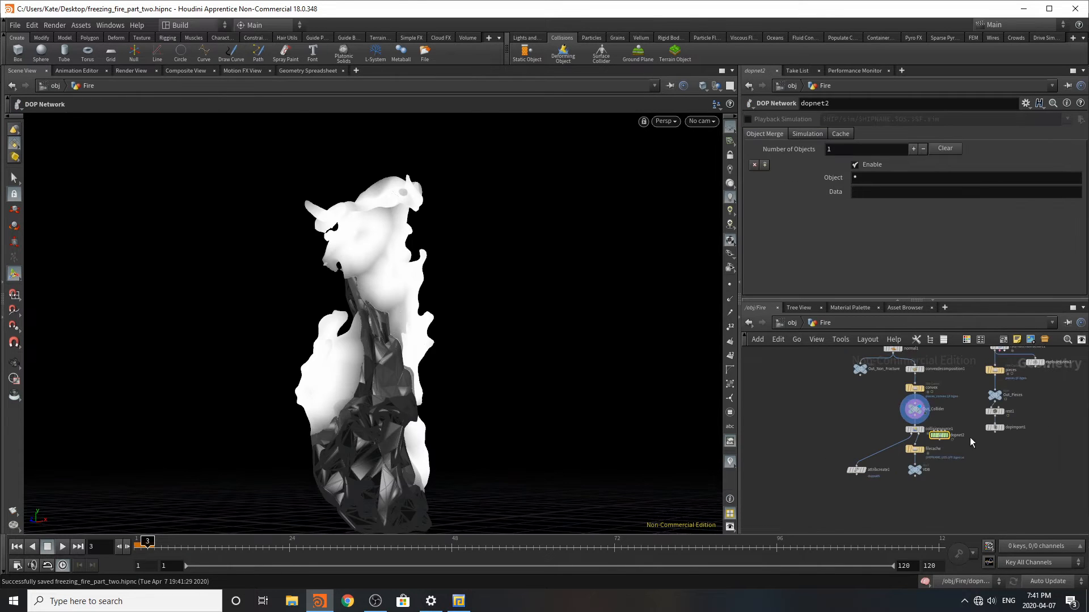
pyautogui.moveTo(944, 436); pyautogui.dragTo(976, 453)
pyautogui.scroll(5, 975, 453)
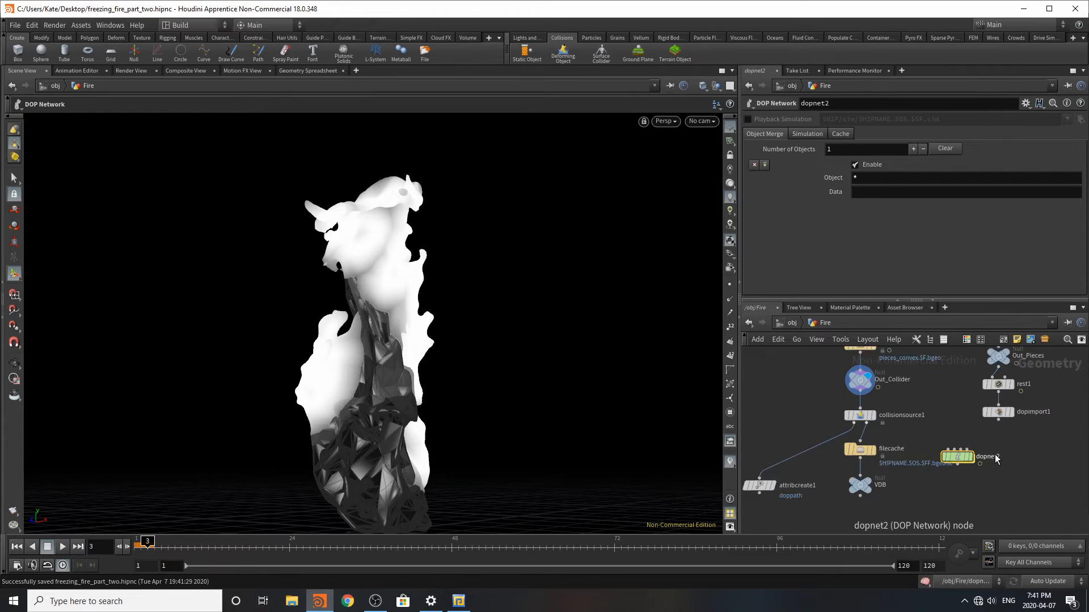
# Step: Enter dopnet2 and lay out its nodes automatically so the static and fractured branches are separated
pyautogui.doubleClick(954, 461)
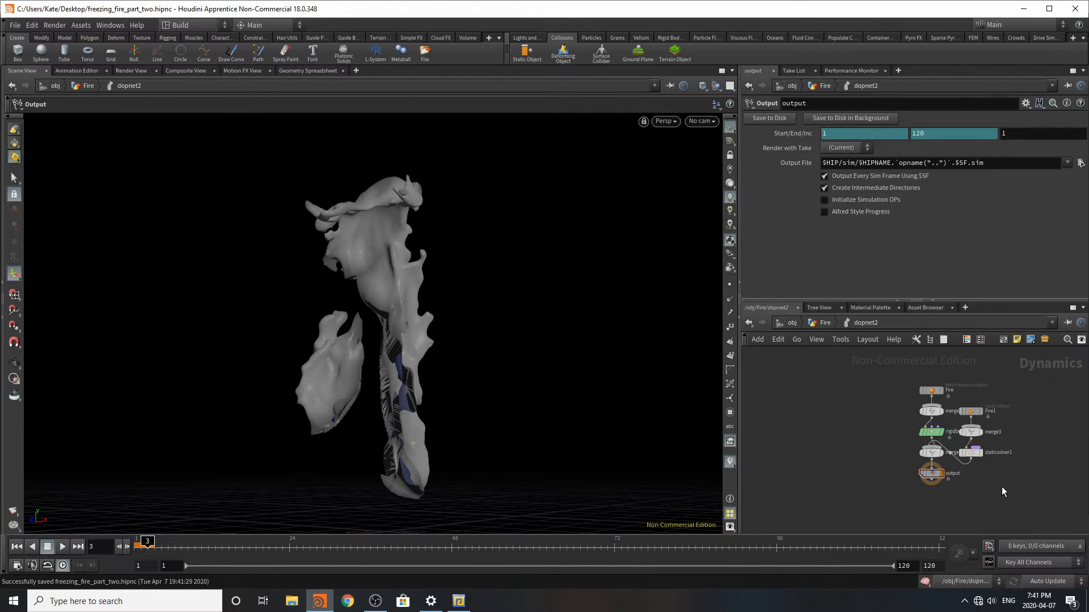
pyautogui.press('l')
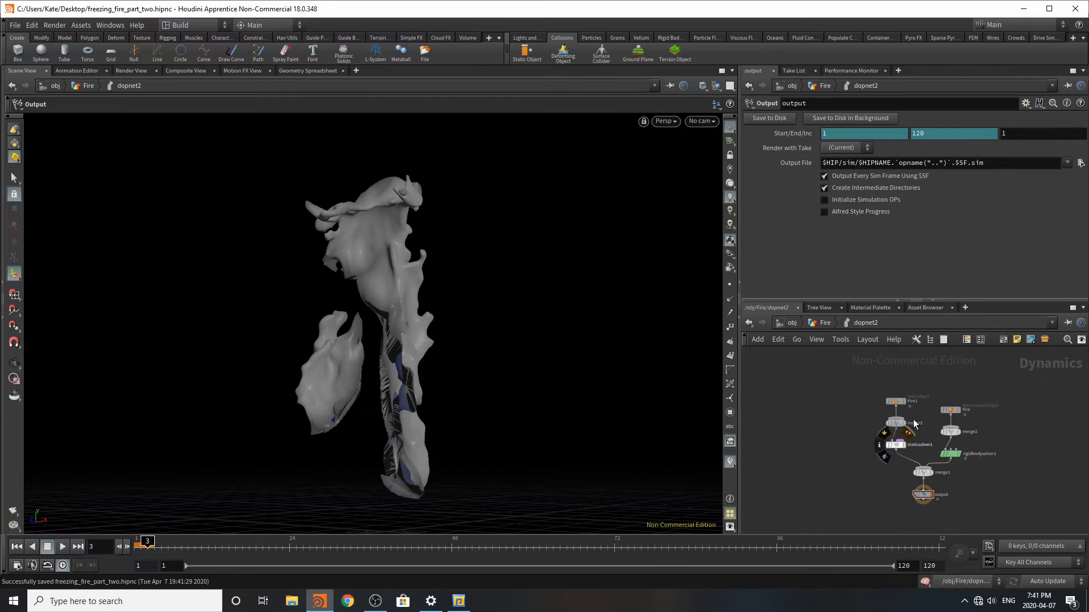
pyautogui.scroll(5, 914, 423)
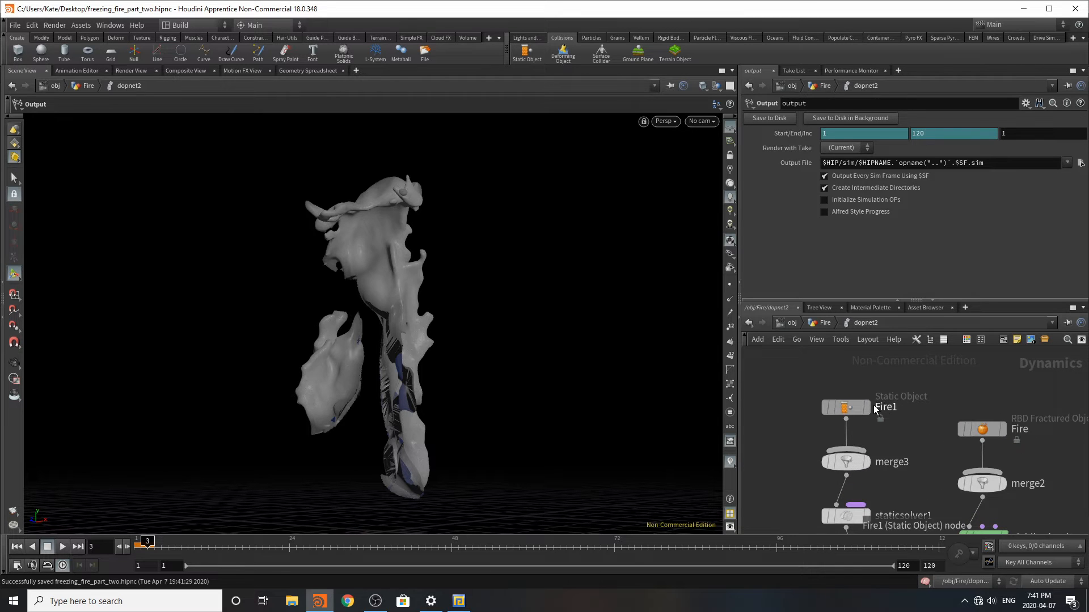
# Step: Rename the static object node Fire1 to Fire_convex
pyautogui.doubleClick(886, 408)
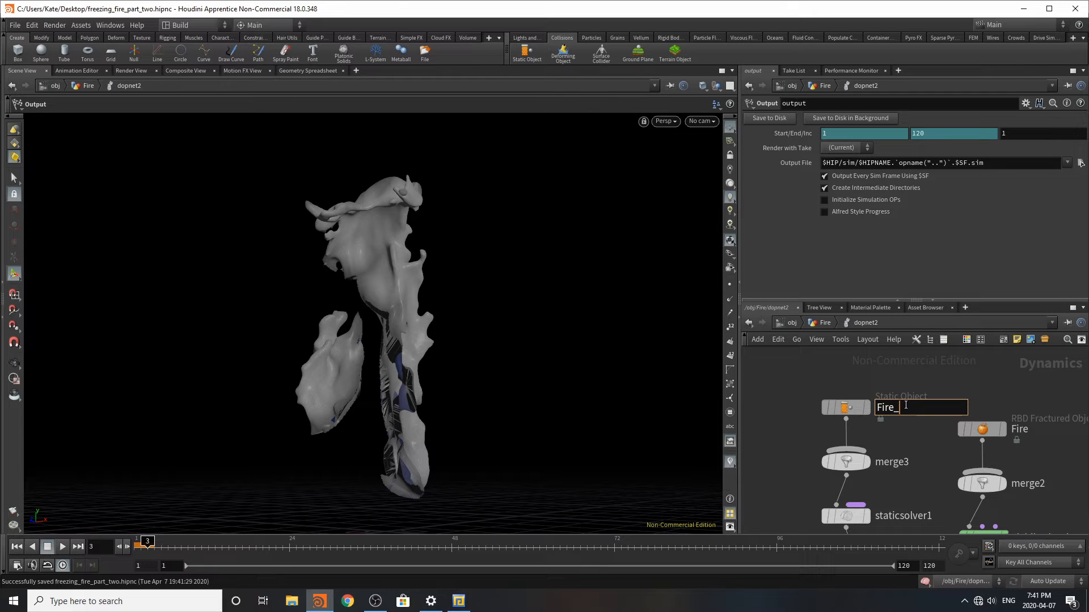
pyautogui.write('_convex')
pyautogui.press('Return')
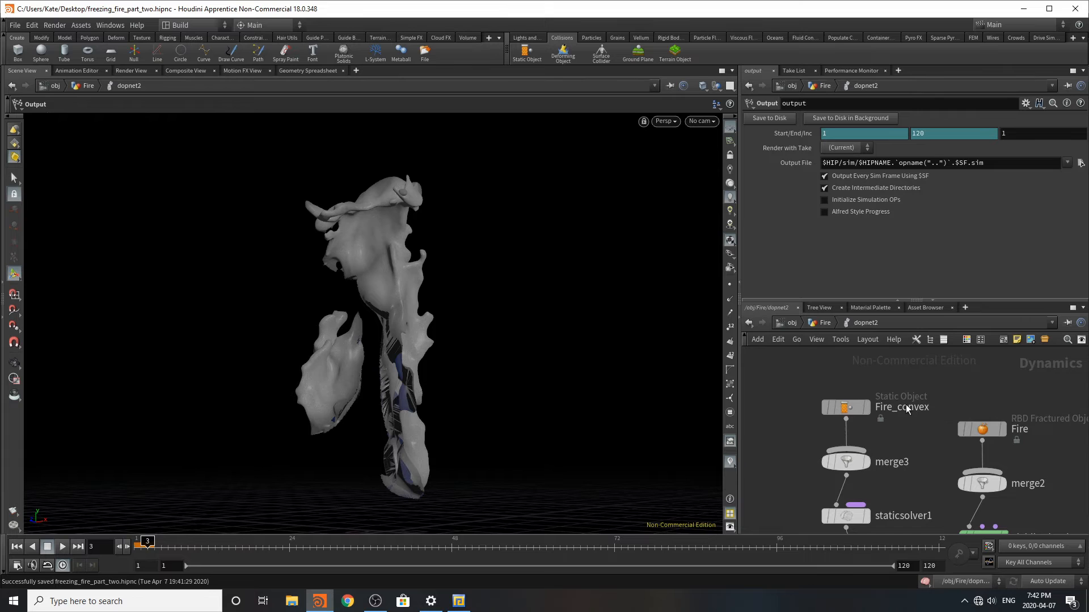
# Step: Turn off Display Geometry on Fire_convex and return the timeline to frame 1
pyautogui.click(863, 408)
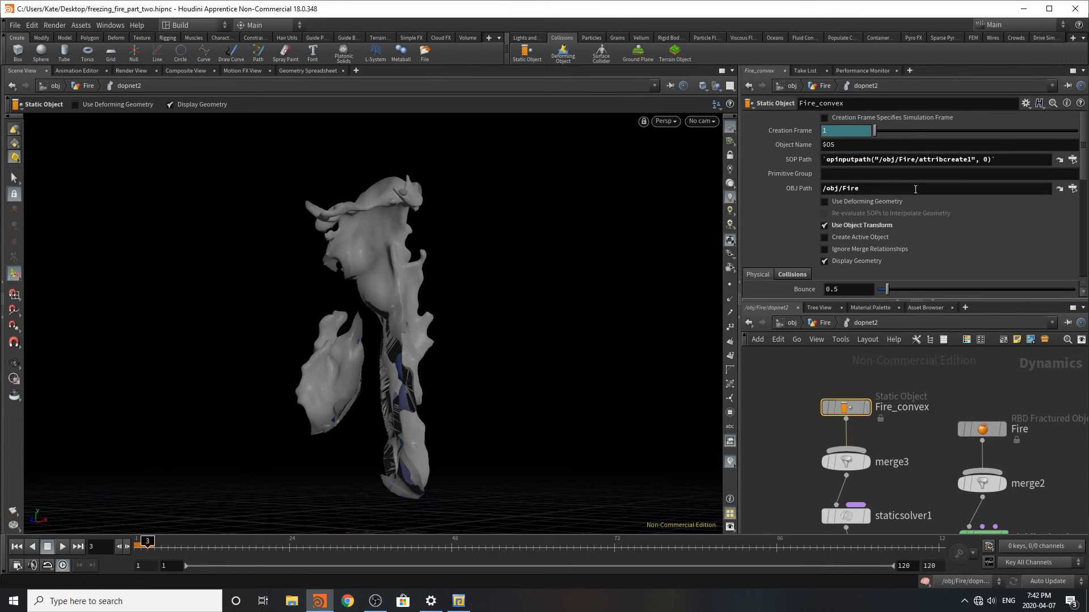
pyautogui.click(850, 261)
pyautogui.click(849, 261)
pyautogui.scroll(-3, 872, 193)
pyautogui.click(855, 188)
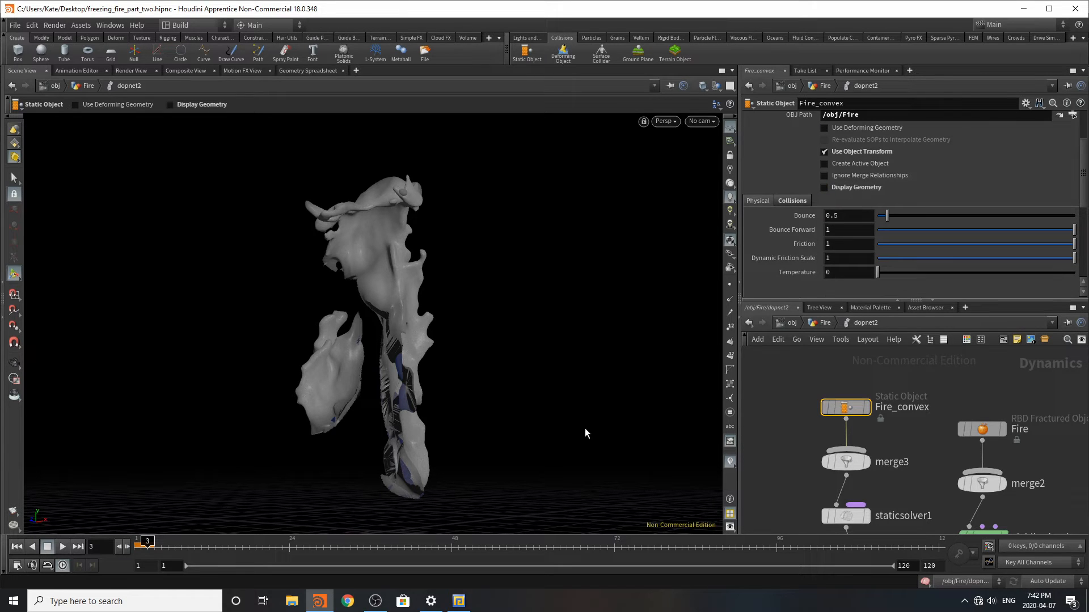
pyautogui.click(16, 547)
pyautogui.click(860, 188)
pyautogui.click(859, 189)
# Step: Enable the volume Collision Guide for Fire_convex and view it against the ice pieces
pyautogui.click(791, 201)
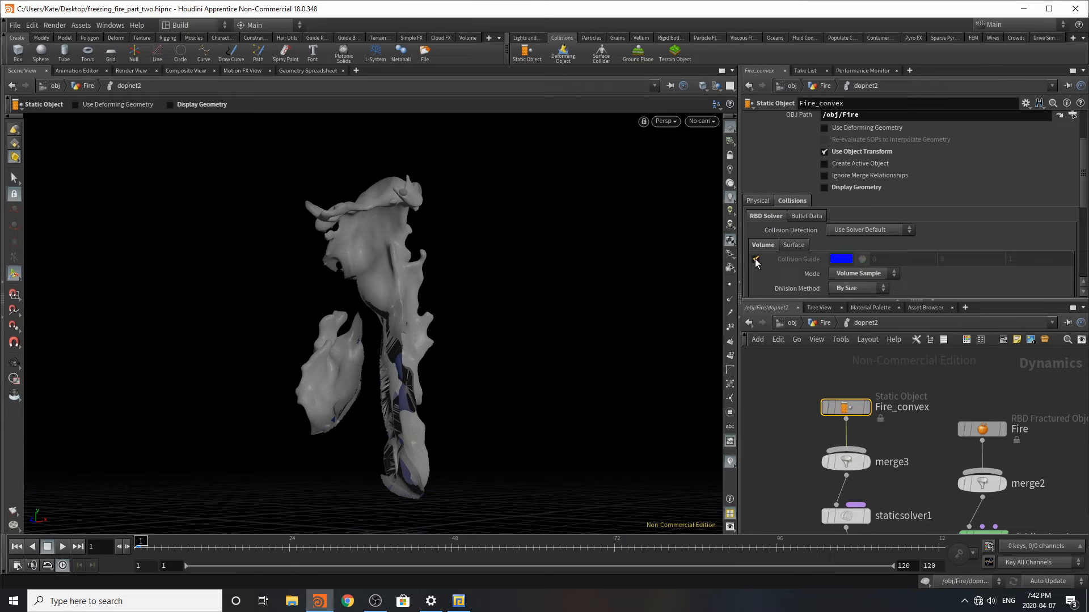
pyautogui.click(754, 258)
pyautogui.press('Escape')
pyautogui.moveTo(356, 431); pyautogui.dragTo(624, 363)
pyautogui.press('Escape')
# Step: Turn off Display Geometry on the Fire fractured object to view the collision guide alone
pyautogui.click(982, 429)
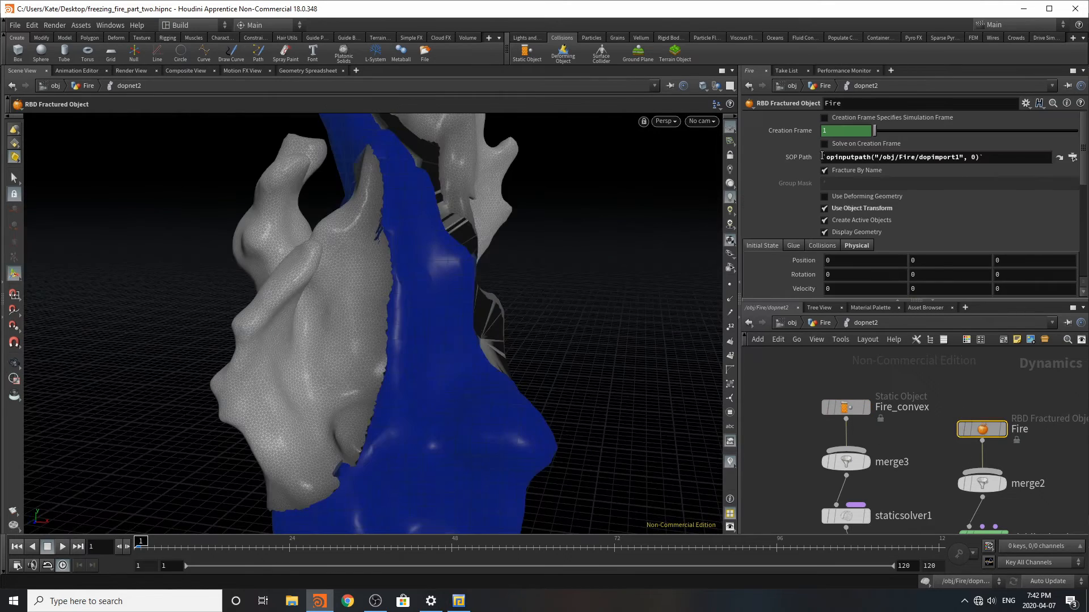
pyautogui.click(846, 233)
pyautogui.press('Escape')
pyautogui.moveTo(390, 325); pyautogui.dragTo(532, 322)
pyautogui.press('Escape')
# Step: Try a collision volume Division Size of 2.7 on Fire_convex
pyautogui.click(845, 407)
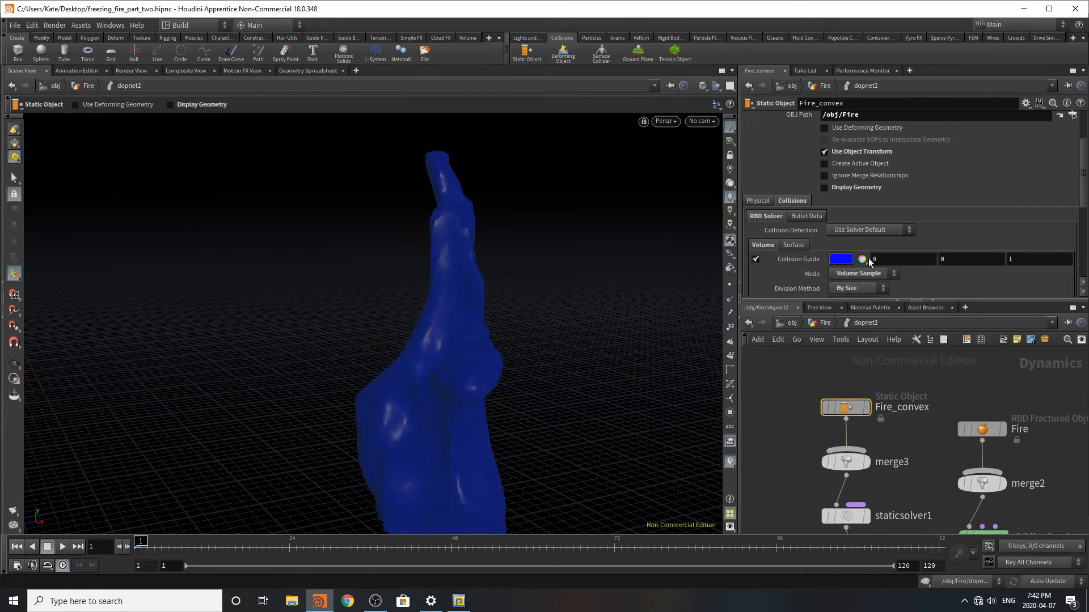
pyautogui.scroll(-3, 869, 259)
pyautogui.click(863, 216)
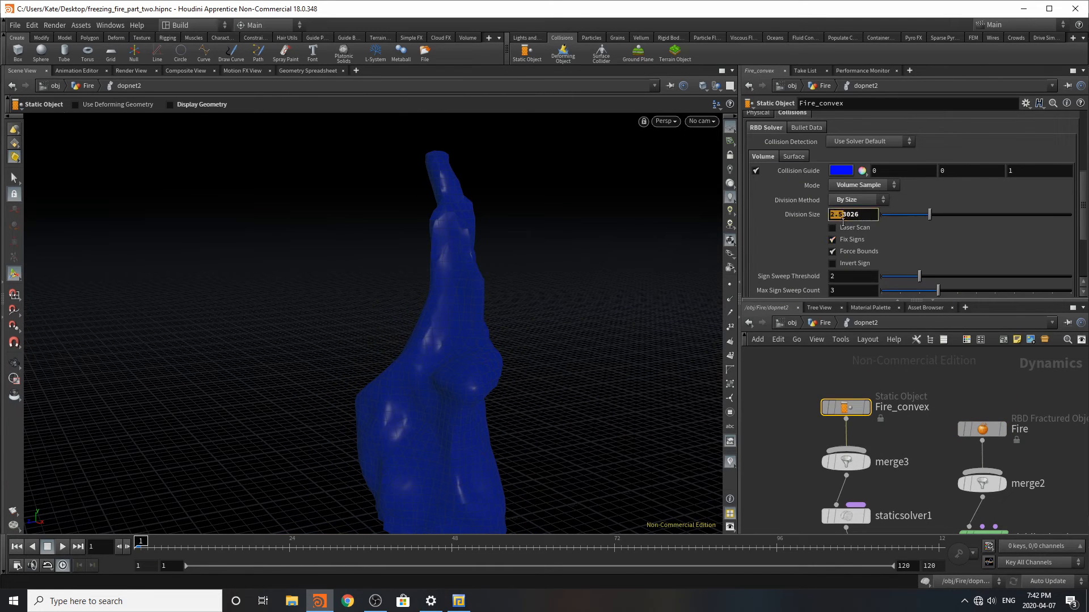
pyautogui.click(858, 214)
pyautogui.moveTo(872, 217); pyautogui.dragTo(837, 222)
pyautogui.write('7')
pyautogui.press('Return')
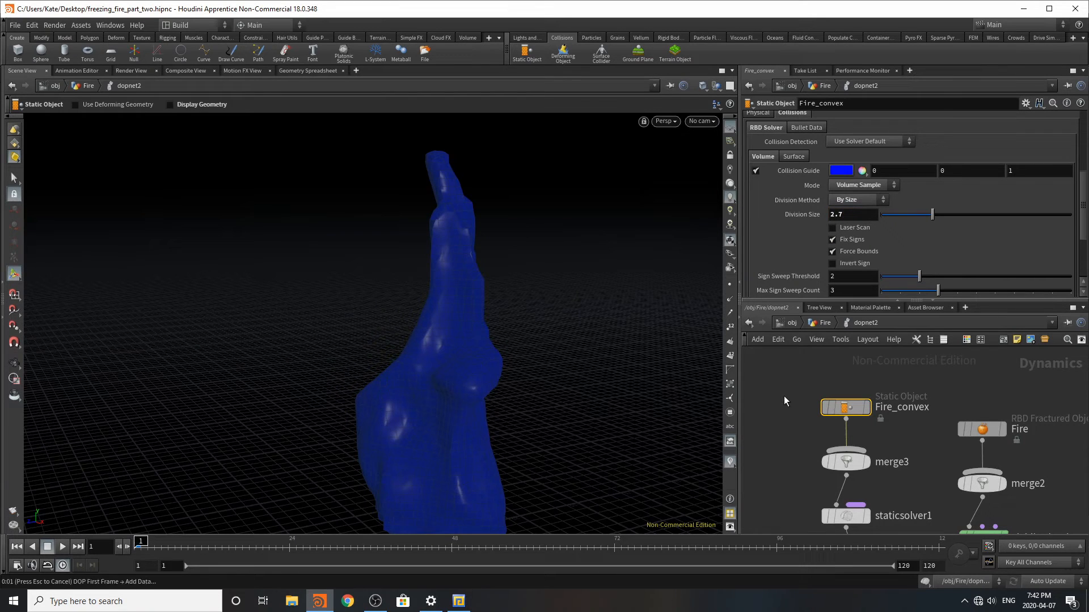
# Step: Set the collision volume Division Size of Fire_convex to 1.8
pyautogui.doubleClick(855, 212)
pyautogui.write('1.8')
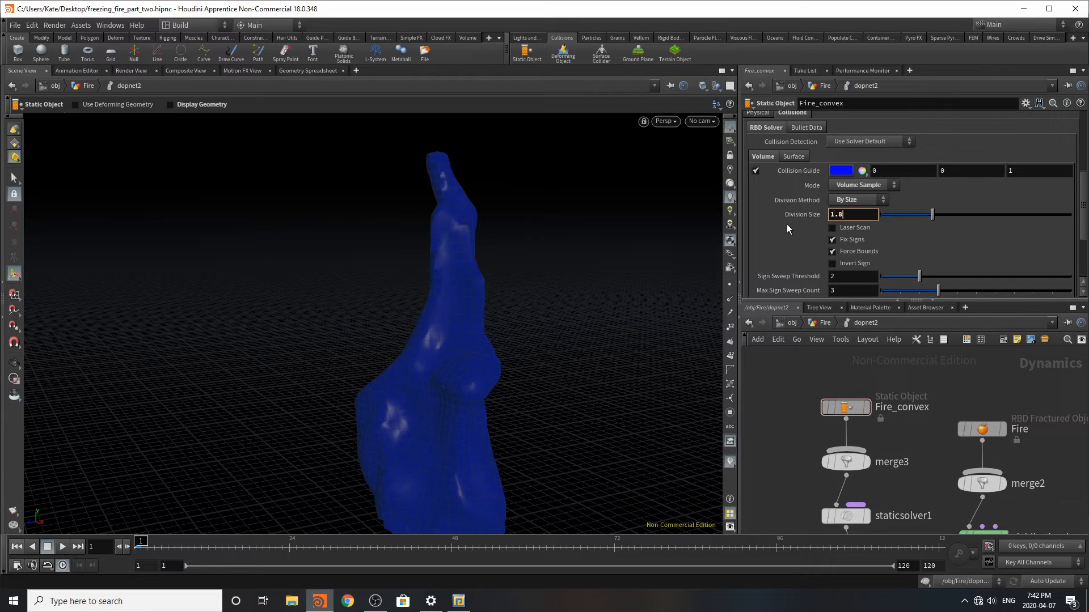
pyautogui.press('Return')
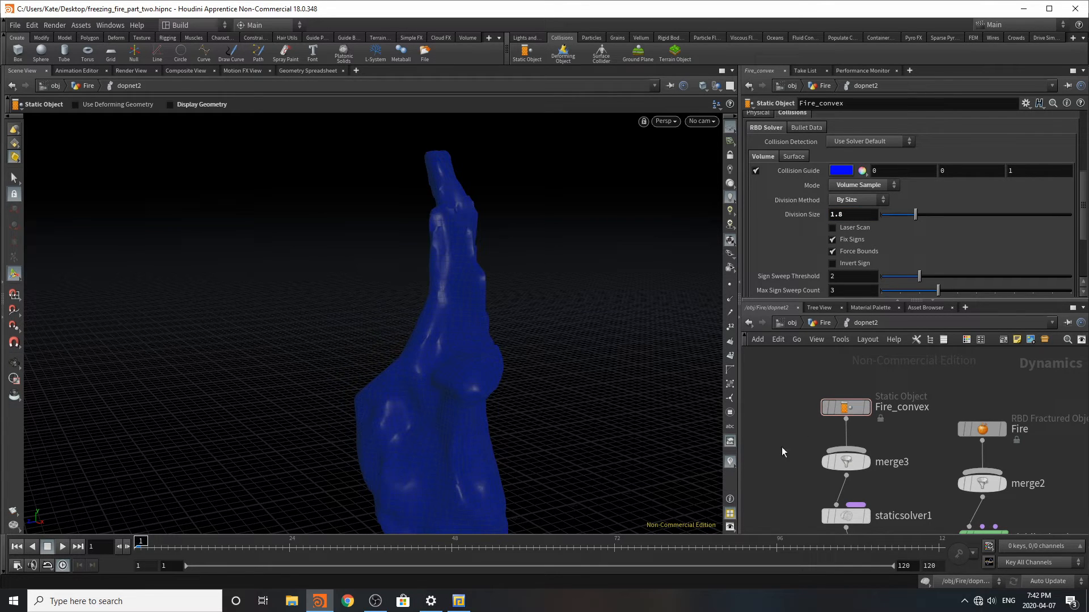
# Step: Turn off the Collision Guide of Fire_convex and turn its Display Geometry back on
pyautogui.scroll(-5, 900, 382)
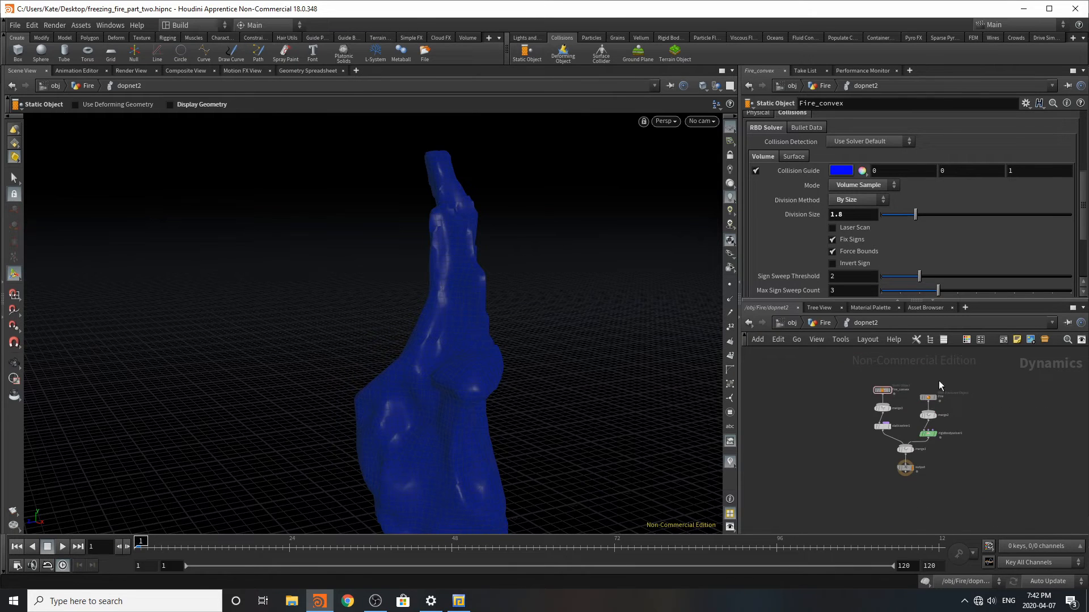
pyautogui.scroll(3, 938, 380)
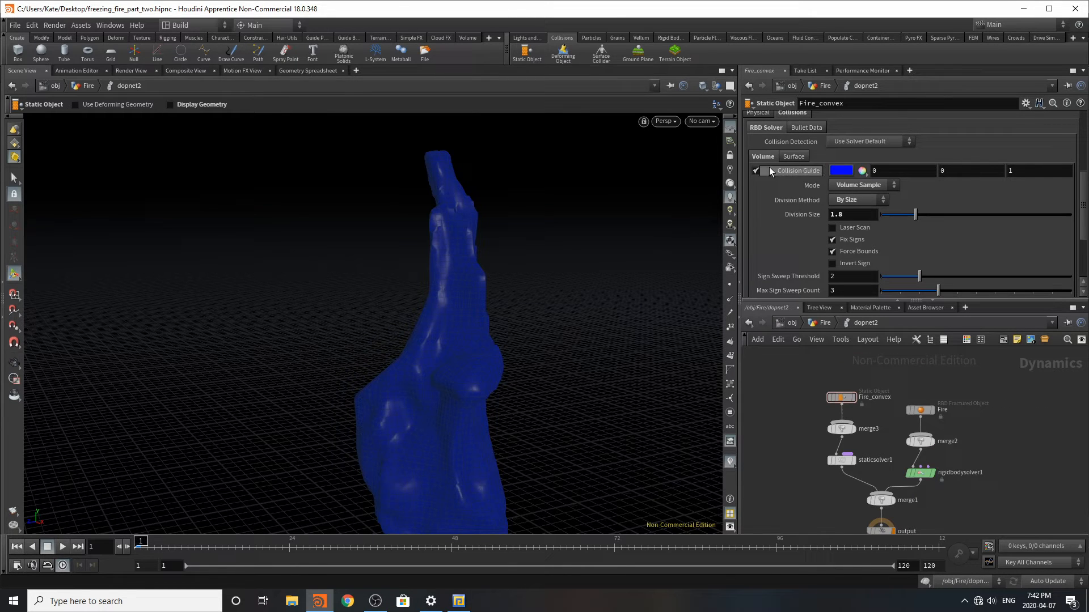
pyautogui.click(755, 171)
pyautogui.scroll(-2, 773, 199)
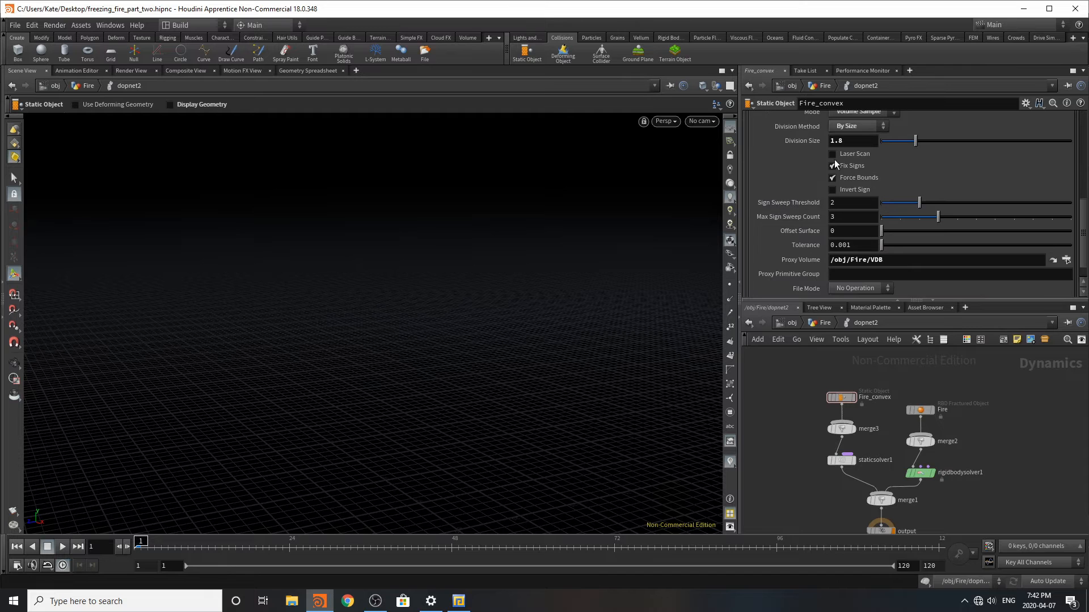
pyautogui.scroll(5, 834, 162)
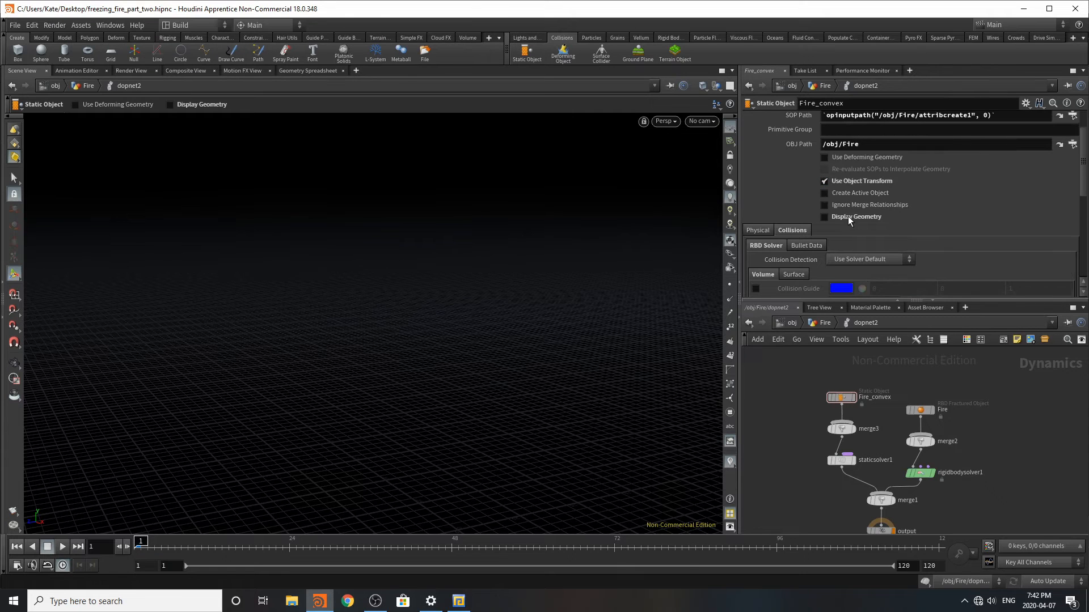
pyautogui.click(848, 216)
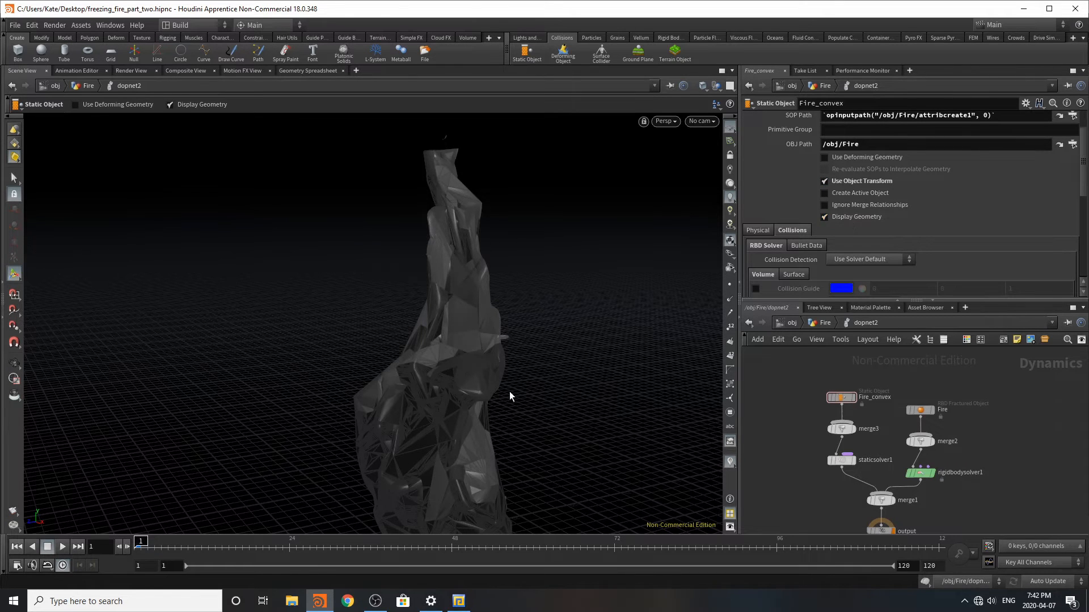
# Step: Move the output node farther below merge1 to make room between them
pyautogui.scroll(-3, 933, 453)
pyautogui.scroll(4, 936, 507)
pyautogui.moveTo(865, 467); pyautogui.dragTo(865, 508)
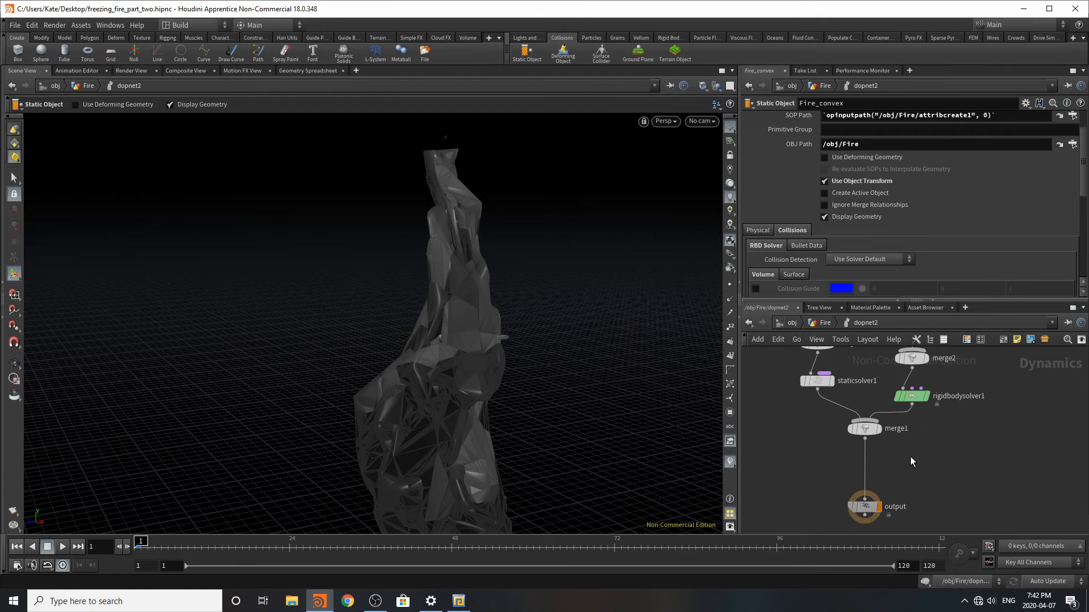
# Step: Insert a Gravity Force node between merge1 and output in dopnet2, and save the scene
pyautogui.press('Tab')
pyautogui.write('gr')
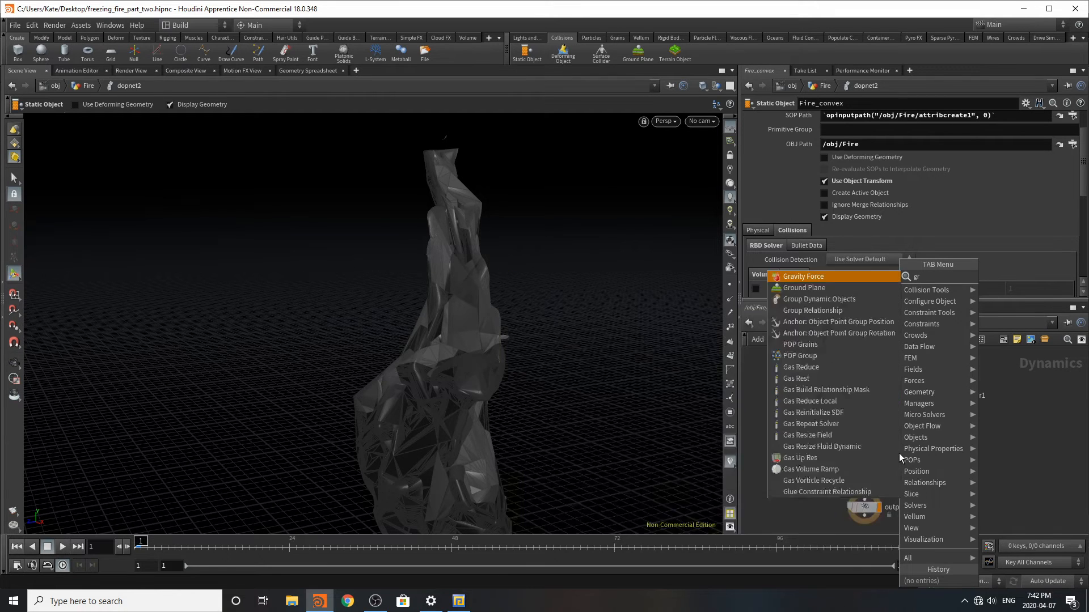
pyautogui.write('avity')
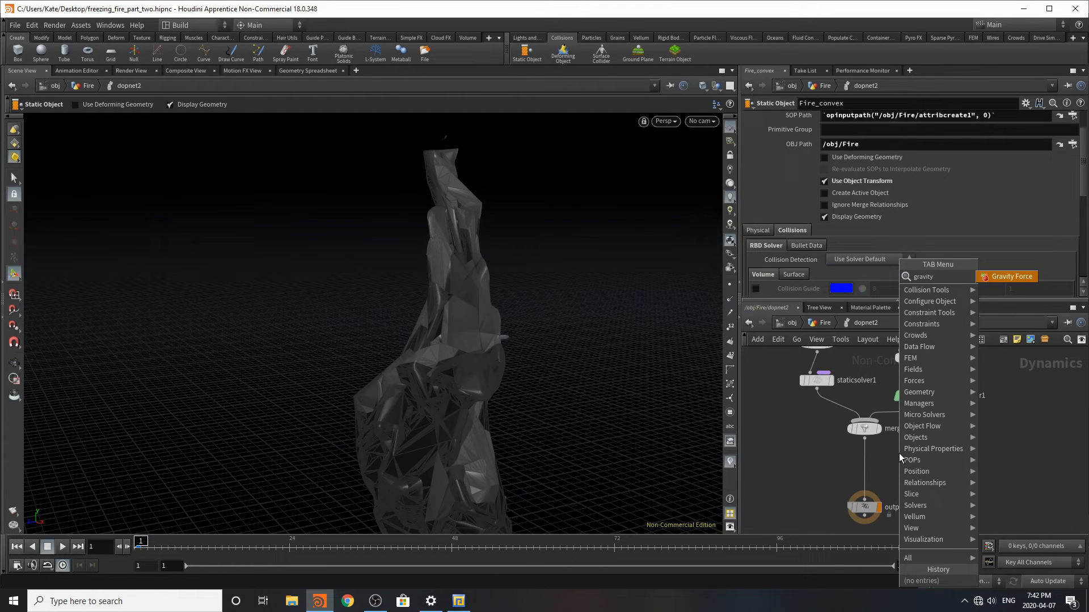
pyautogui.press('Return')
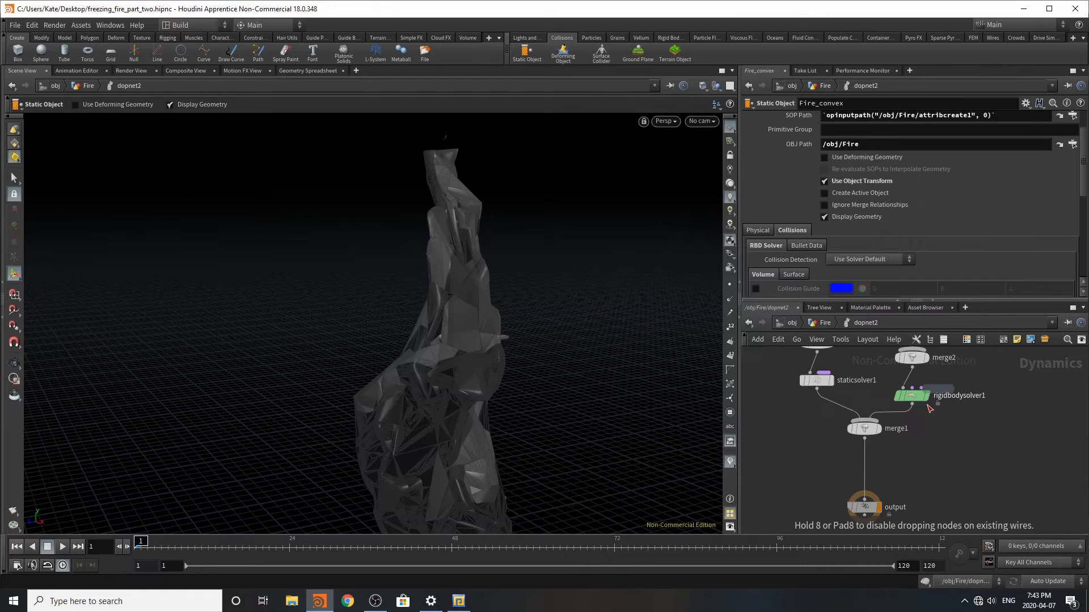
pyautogui.click(866, 470)
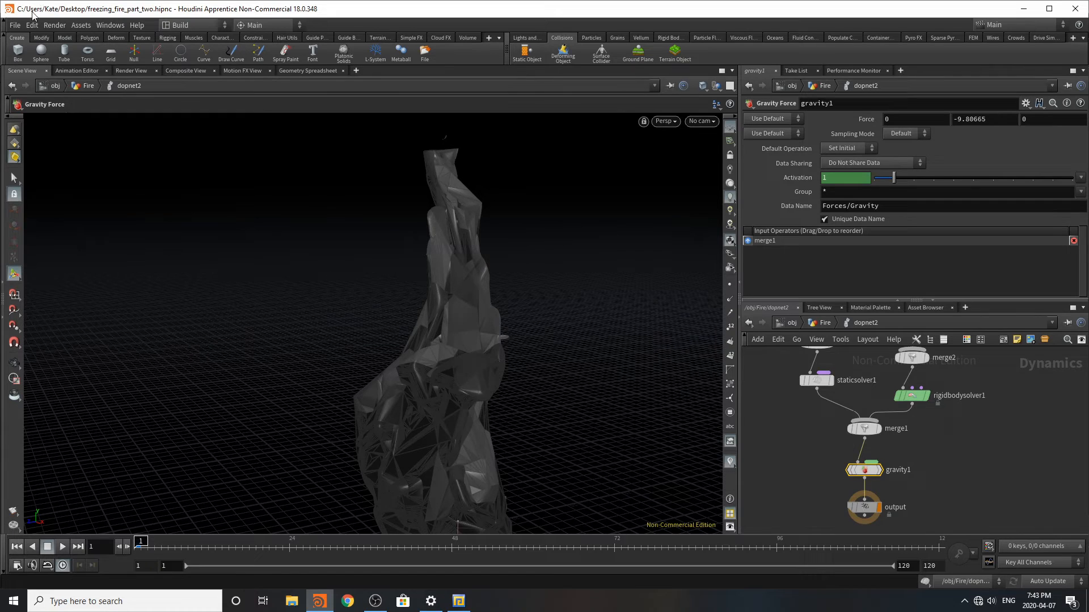
pyautogui.click(17, 25)
pyautogui.click(30, 84)
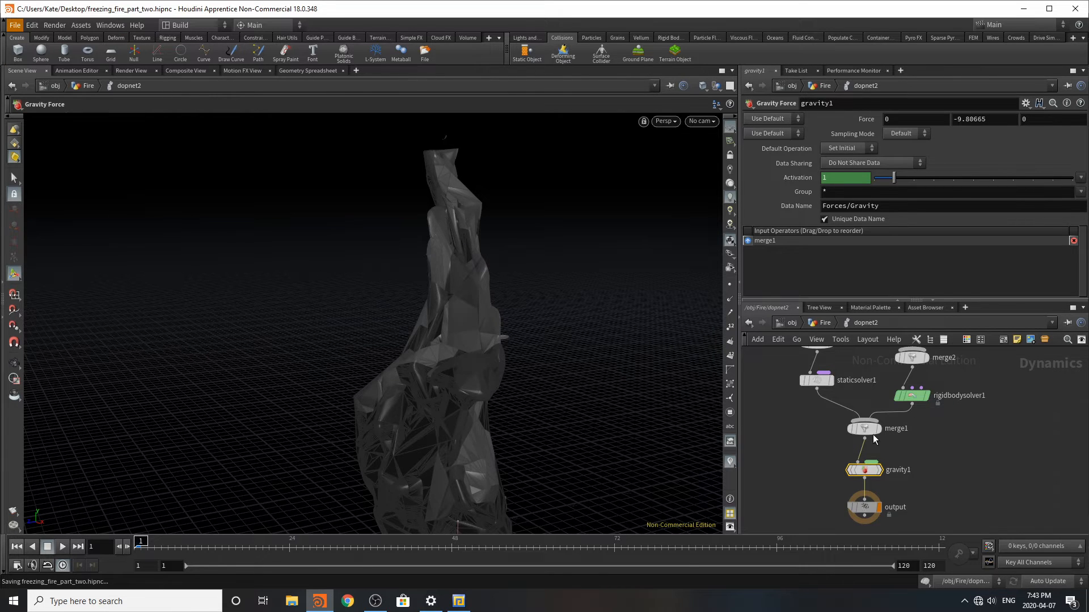
# Step: Turn on Display Geometry for the Fire RBD Fractured Object
pyautogui.scroll(-3, 872, 435)
pyautogui.scroll(5, 906, 375)
pyautogui.click(908, 401)
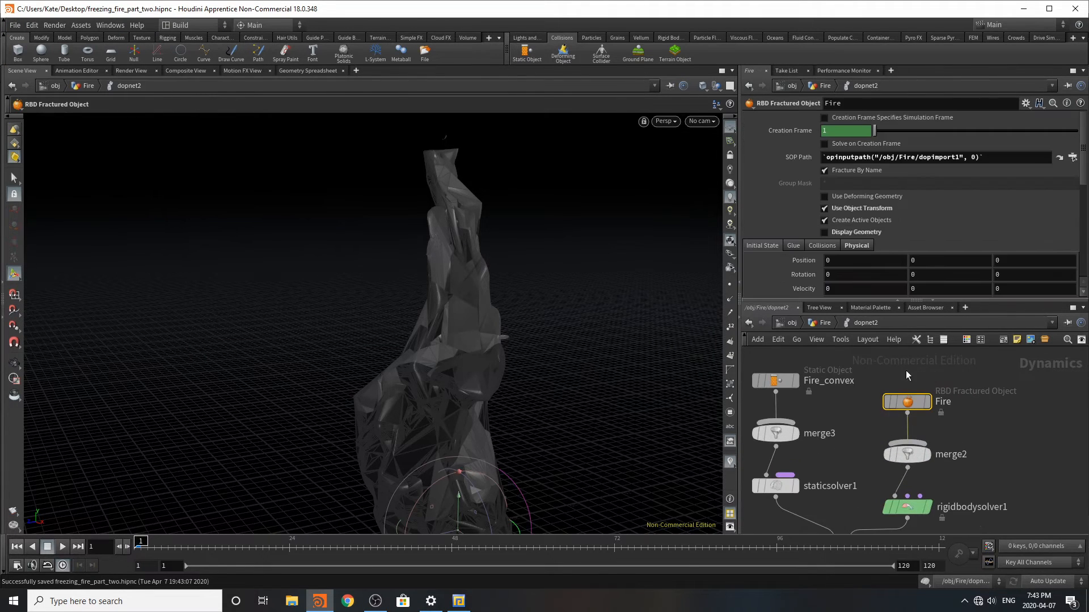
pyautogui.click(852, 233)
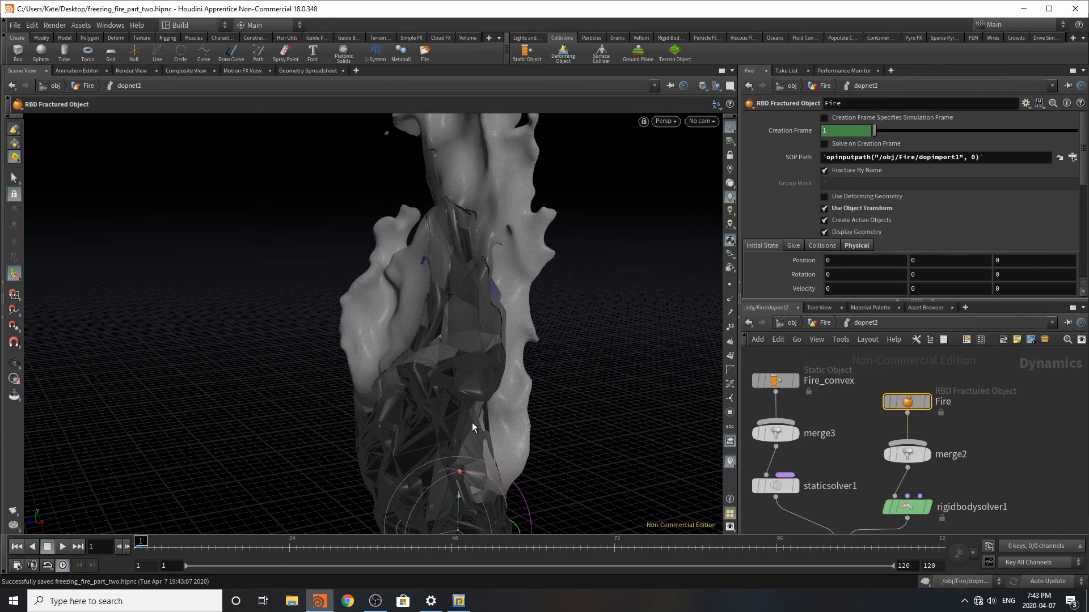
# Step: Play the rigid body simulation with the whole fire in view, stop it, and scrub back toward the first frames
pyautogui.scroll(-5, 491, 396)
pyautogui.keyDown('alt'); pyautogui.moveTo(491, 396); pyautogui.dragTo(476, 323); pyautogui.keyUp('alt')
pyautogui.click(63, 547)
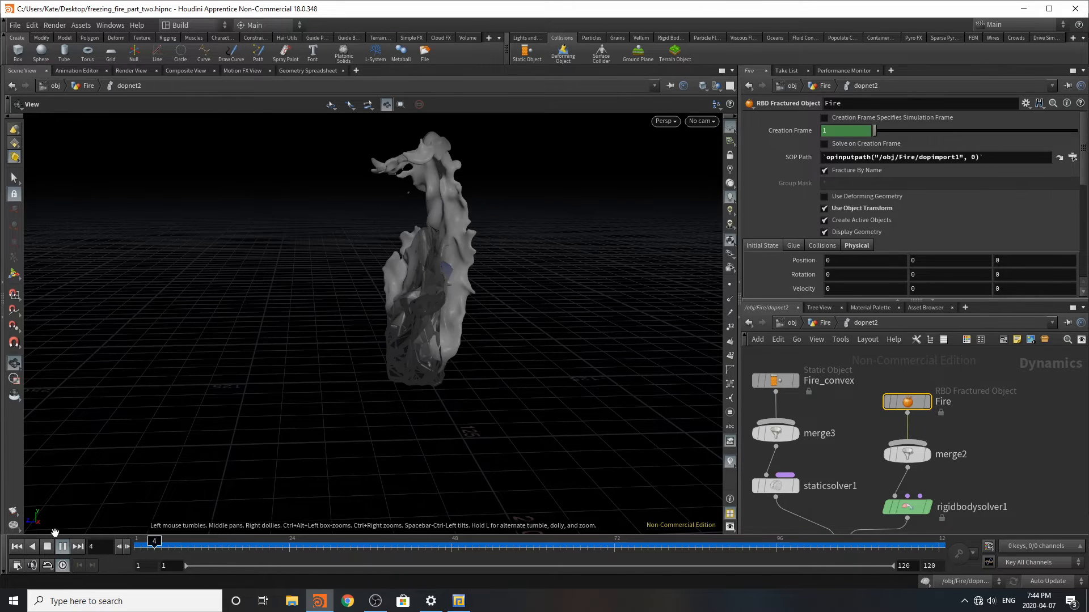
pyautogui.click(47, 548)
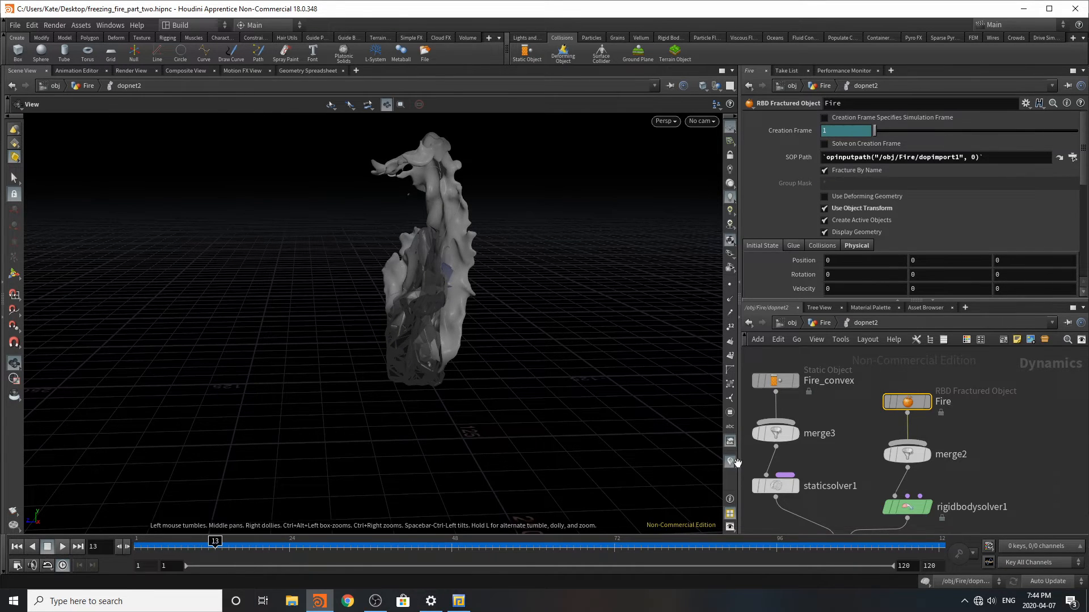
pyautogui.scroll(-5, 914, 428)
pyautogui.scroll(5, 914, 429)
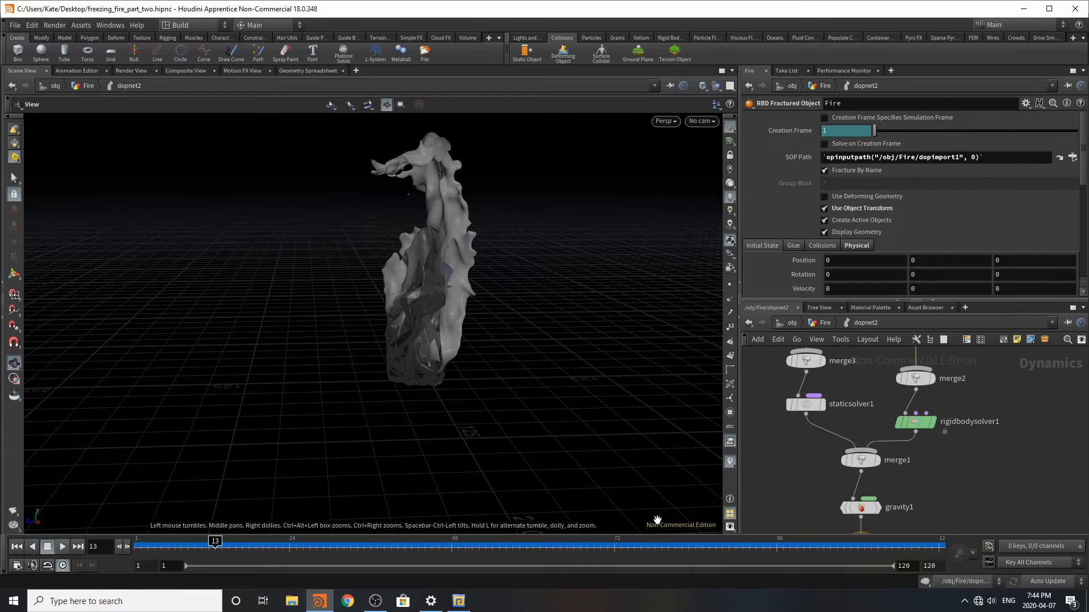
pyautogui.moveTo(216, 547); pyautogui.dragTo(162, 547)
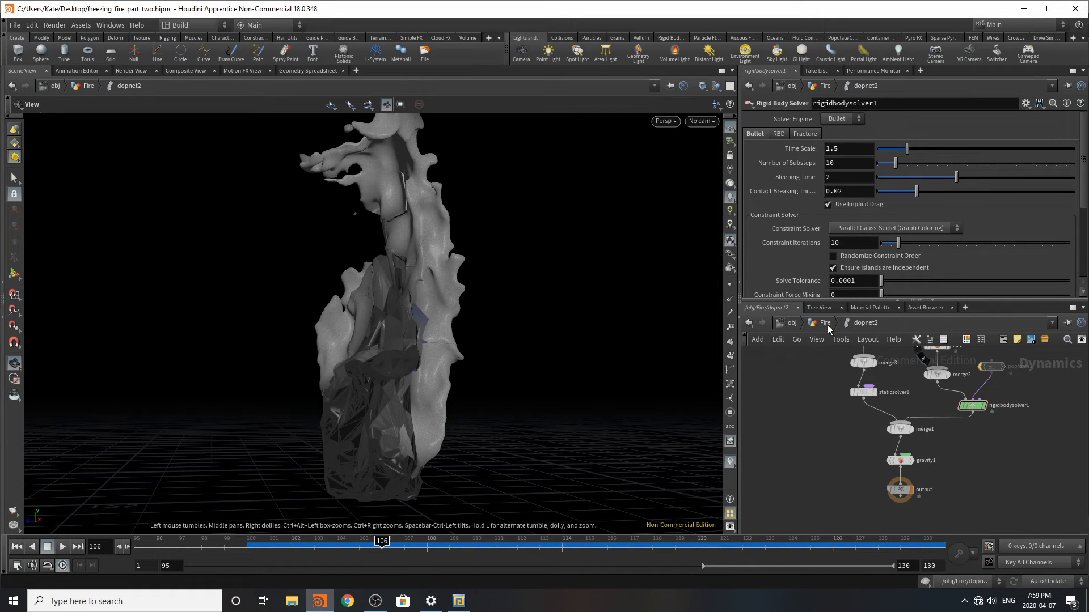
# Step: Examine the Bullet settings of rigidbodysolver1 and the Simulation settings of dopnet2, ending back inside dopnet2
pyautogui.click(973, 408)
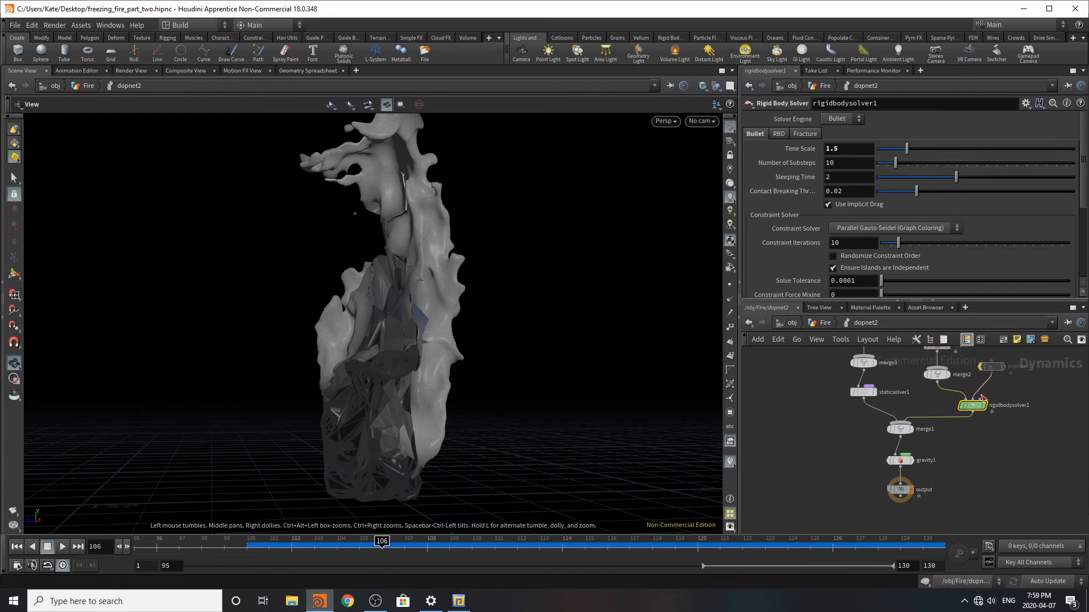
pyautogui.scroll(-3, 923, 455)
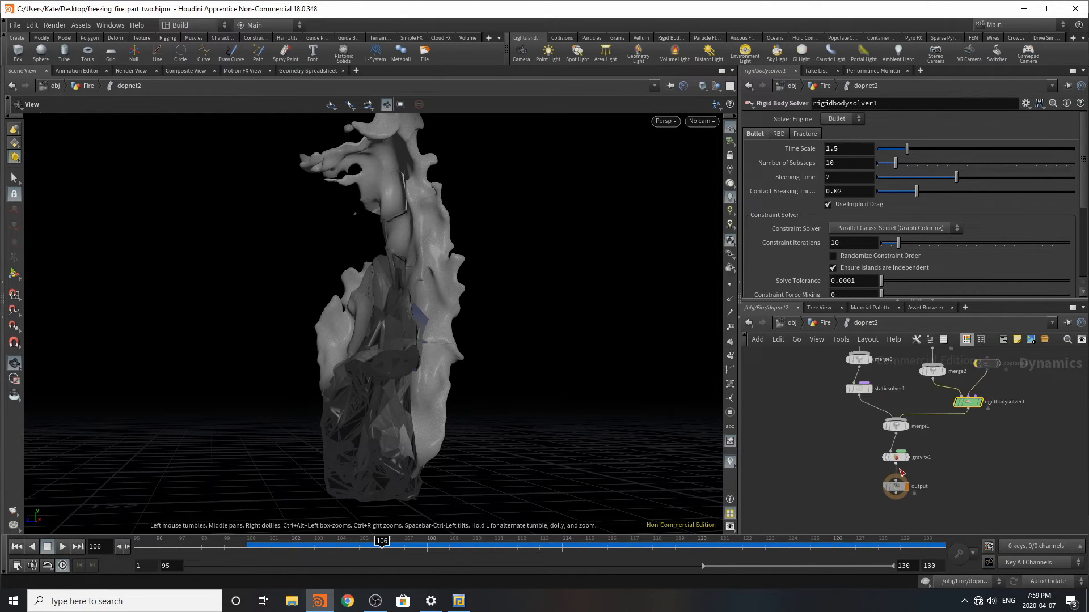
pyautogui.press('u')
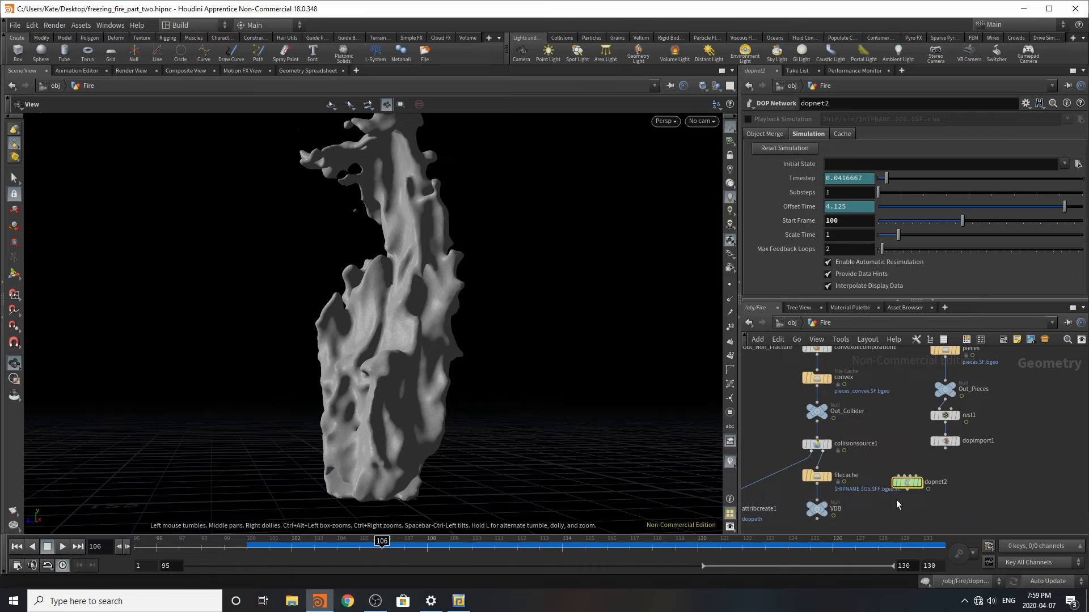
pyautogui.doubleClick(907, 483)
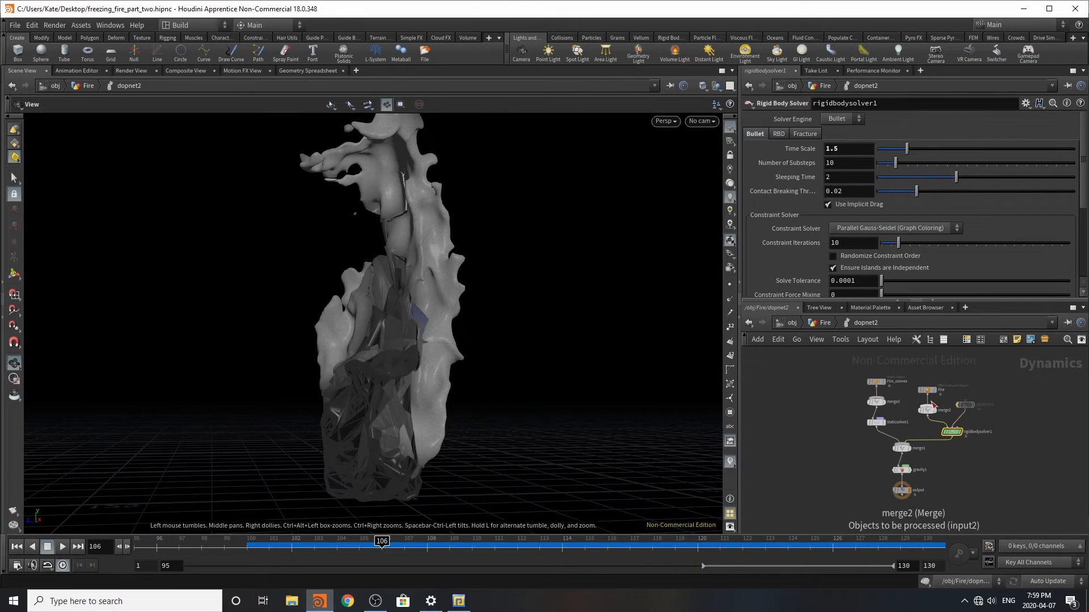
# Step: Review the Physical settings of the Fire_convex static object and the Fire fractured object, including bounce and friction
pyautogui.scroll(4, 897, 384)
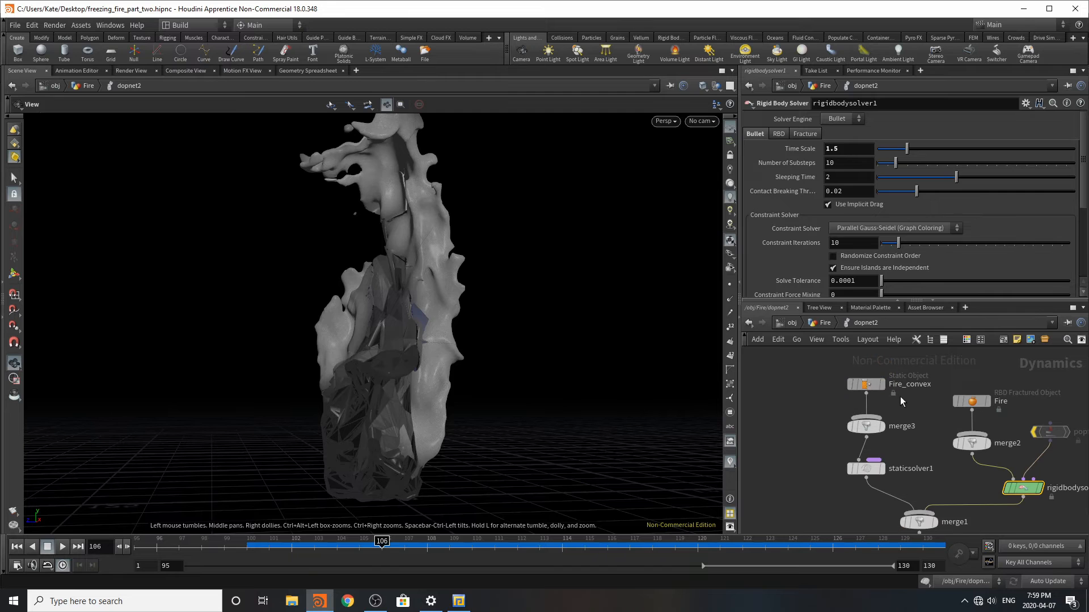
pyautogui.click(866, 385)
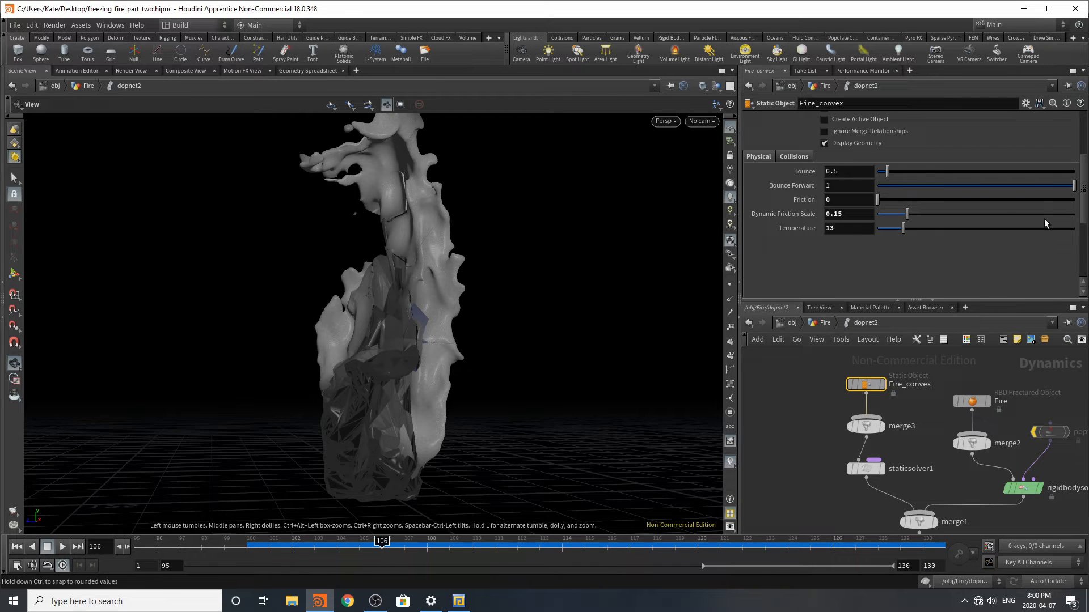
pyautogui.click(972, 401)
pyautogui.scroll(-3, 882, 239)
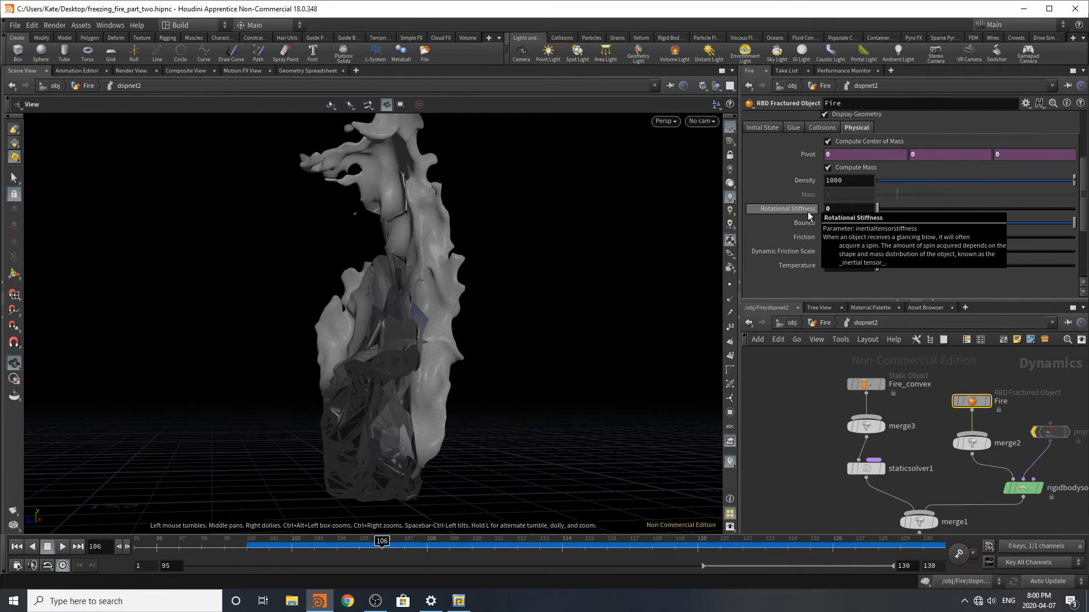
pyautogui.scroll(-5, 932, 511)
pyautogui.scroll(5, 933, 510)
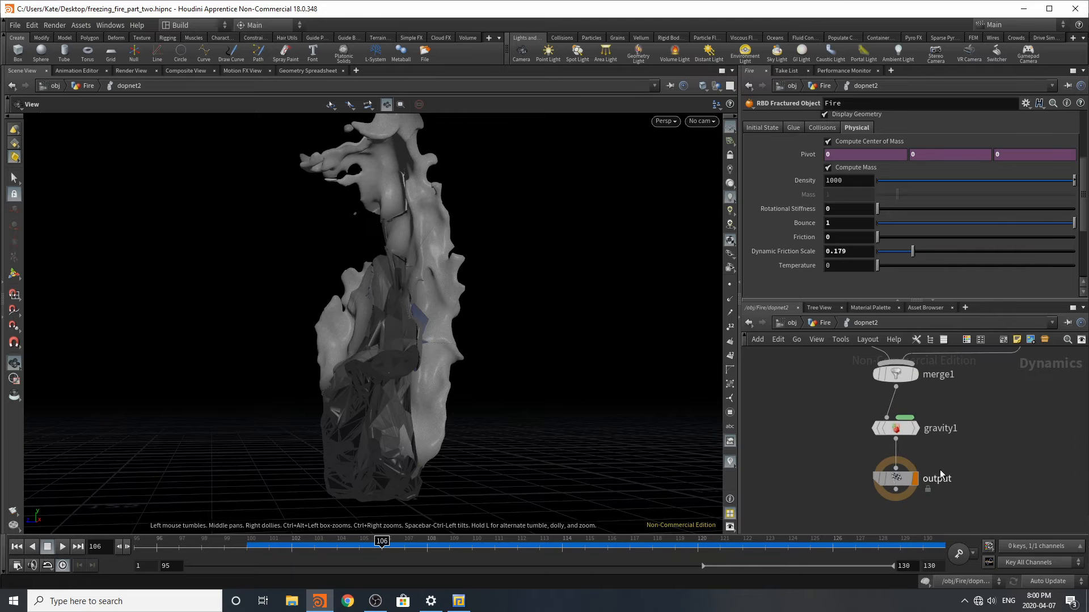
# Step: Examine the force of gravity1, and scrub the simulation to frame 130 to inspect the broken shell
pyautogui.click(895, 428)
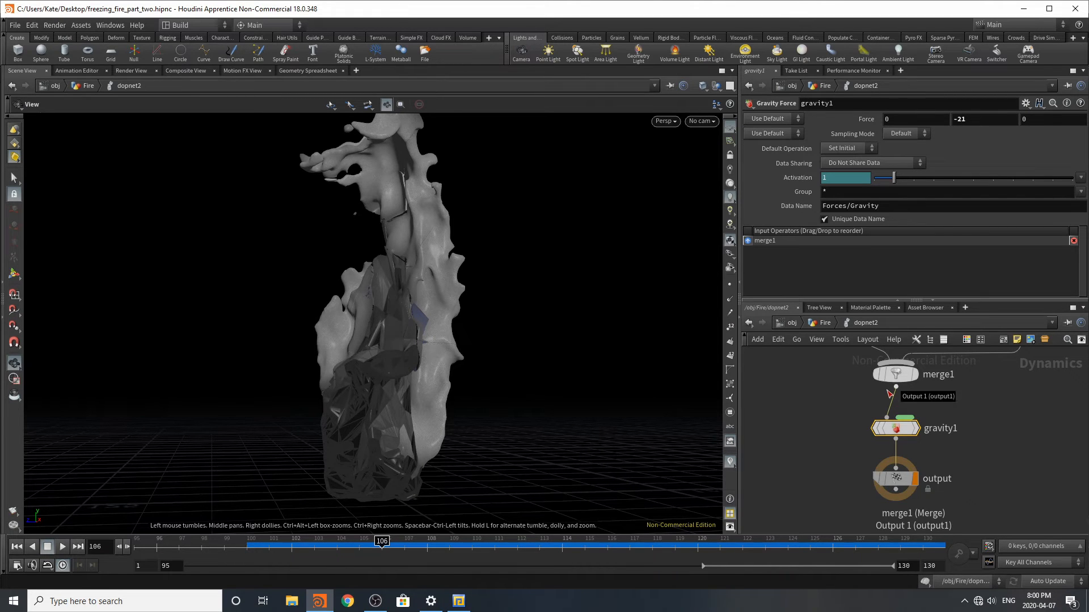
pyautogui.click(836, 429)
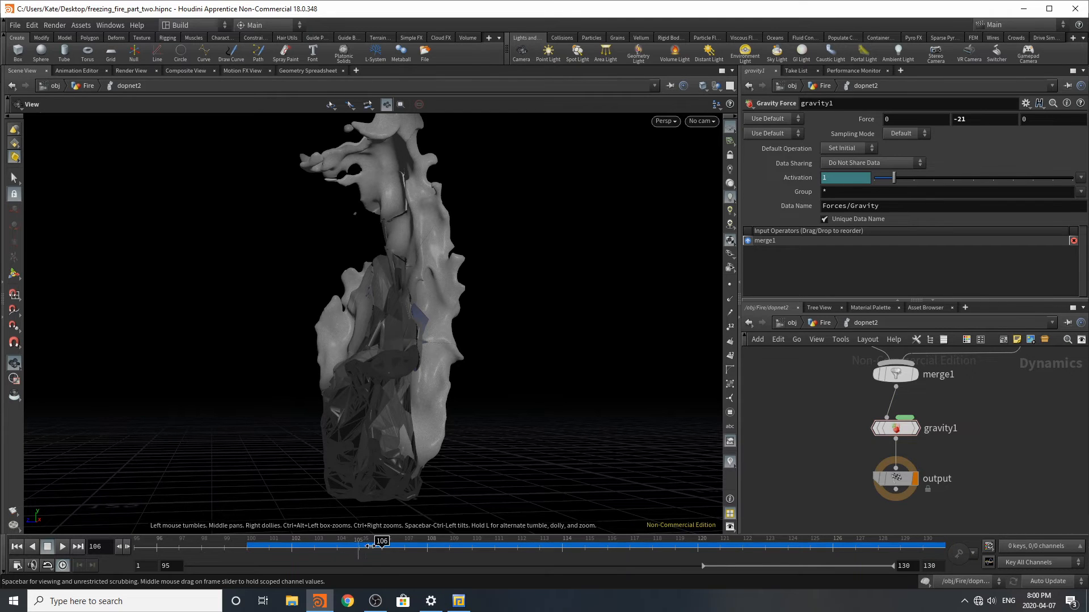
pyautogui.moveTo(354, 546)
pyautogui.mouseDown()
pyautogui.moveTo(564, 518)
pyautogui.moveTo(923, 541)
pyautogui.mouseUp()
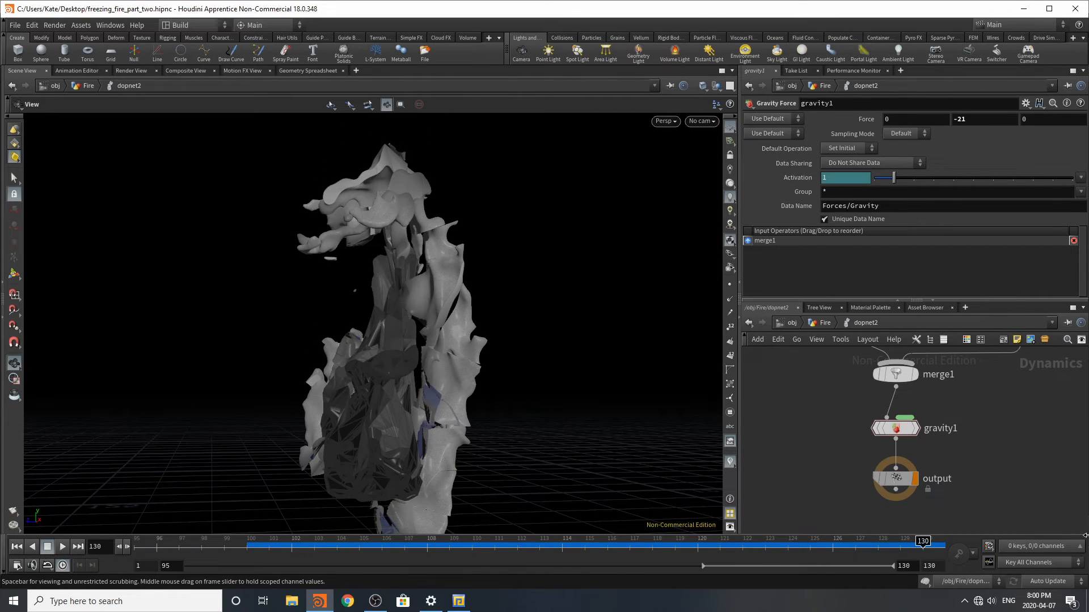
pyautogui.moveTo(345, 387); pyautogui.dragTo(382, 389)
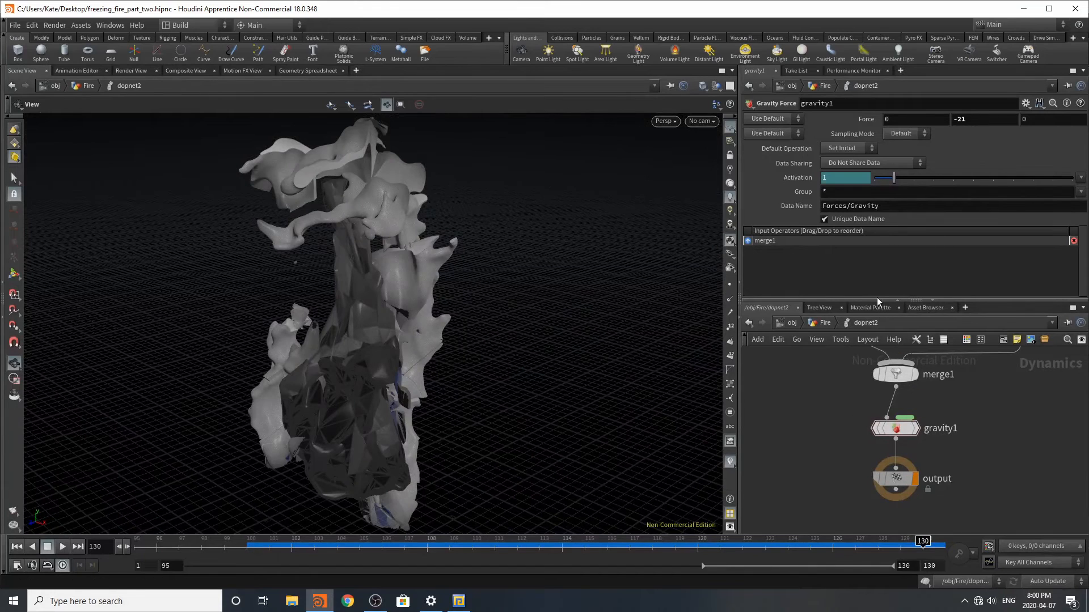
# Step: Set the X force of gravity1 to 5 and simulate again up to frame 130
pyautogui.click(917, 121)
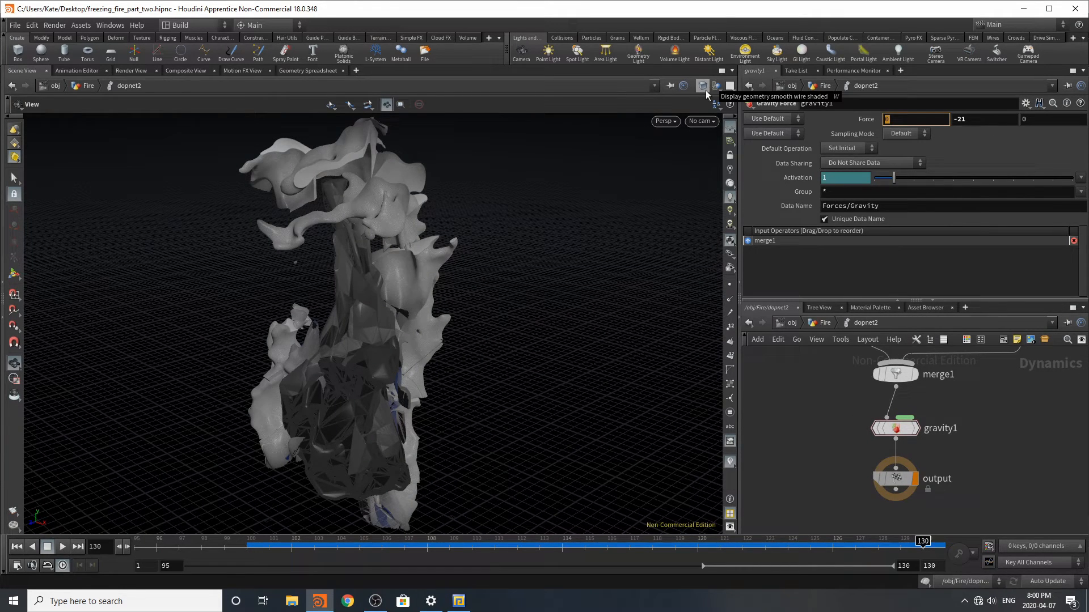
pyautogui.write('5')
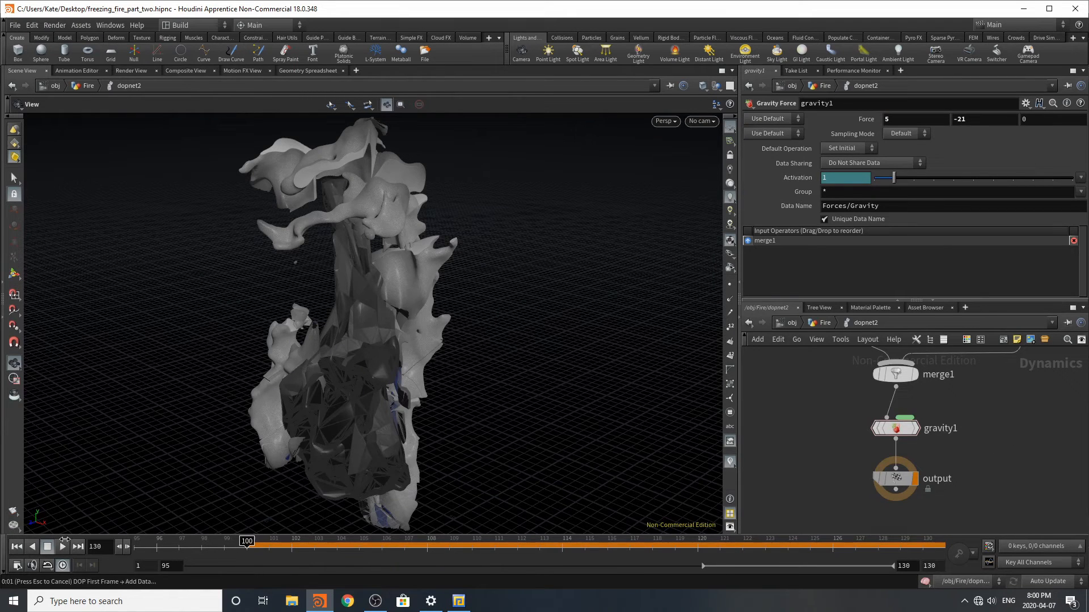
pyautogui.click(934, 548)
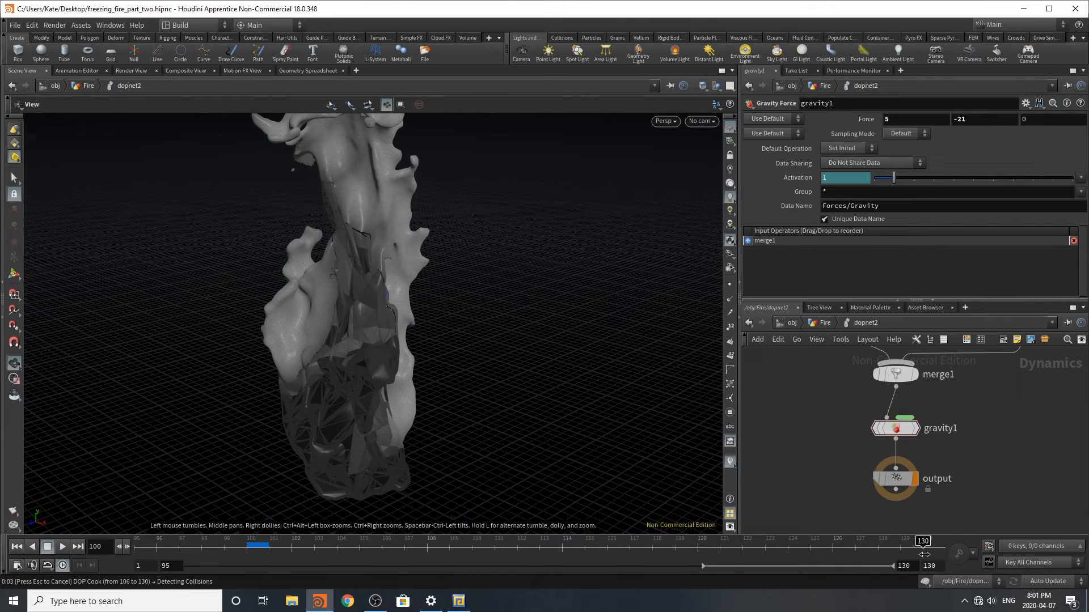
# Step: Add a collision ground plane to the simulation from the Fire geometry level and return to frame 99
pyautogui.click(823, 324)
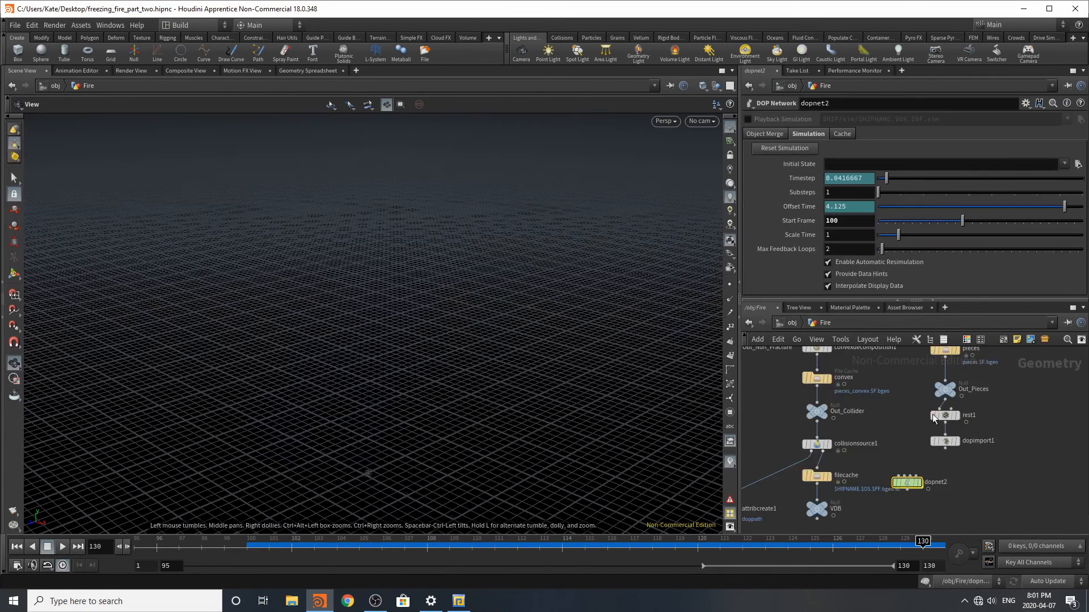
pyautogui.click(562, 38)
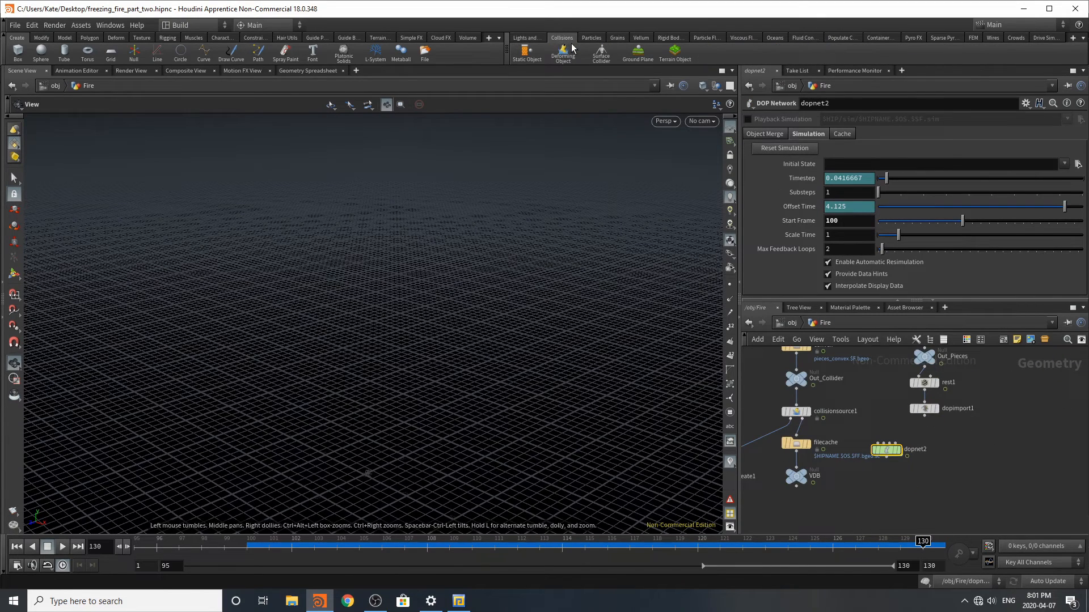
pyautogui.click(640, 64)
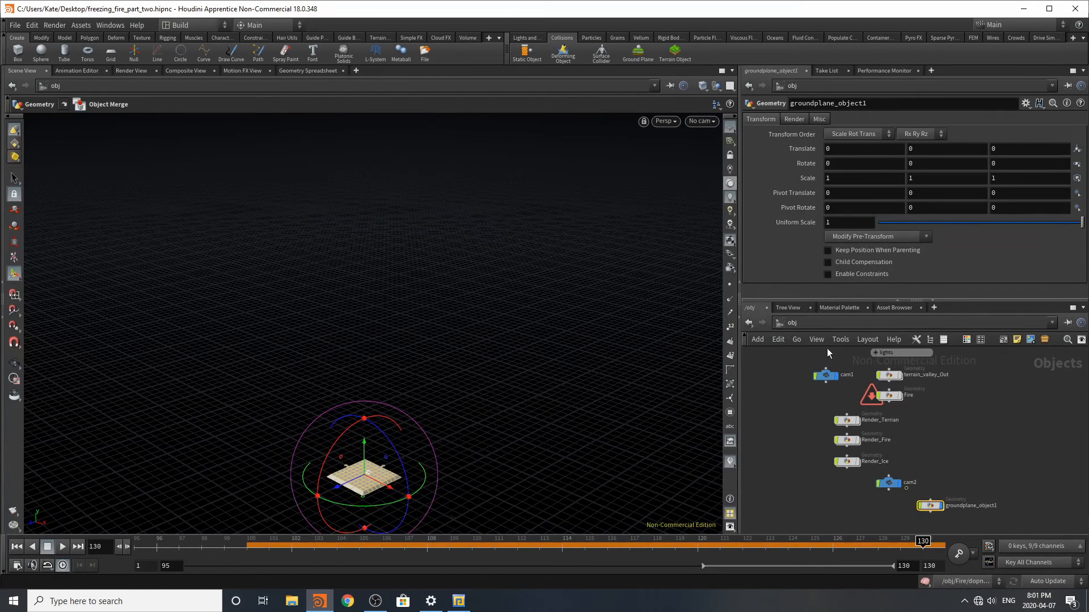
pyautogui.click(237, 559)
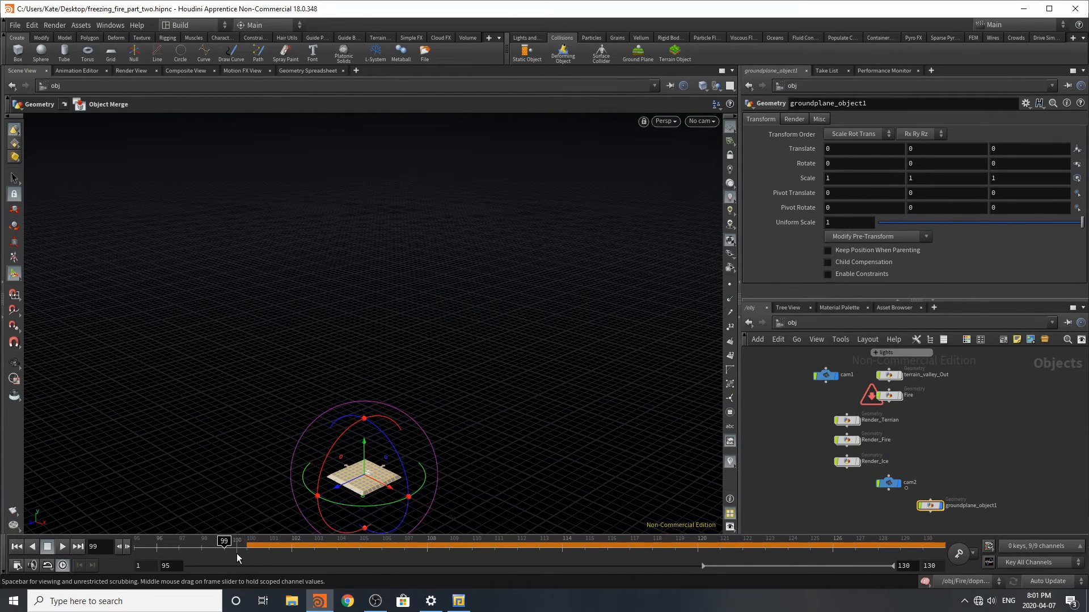
# Step: Go back inside dopnet2 through the Fire object, lay out all its nodes, and reframe the view
pyautogui.doubleClick(891, 397)
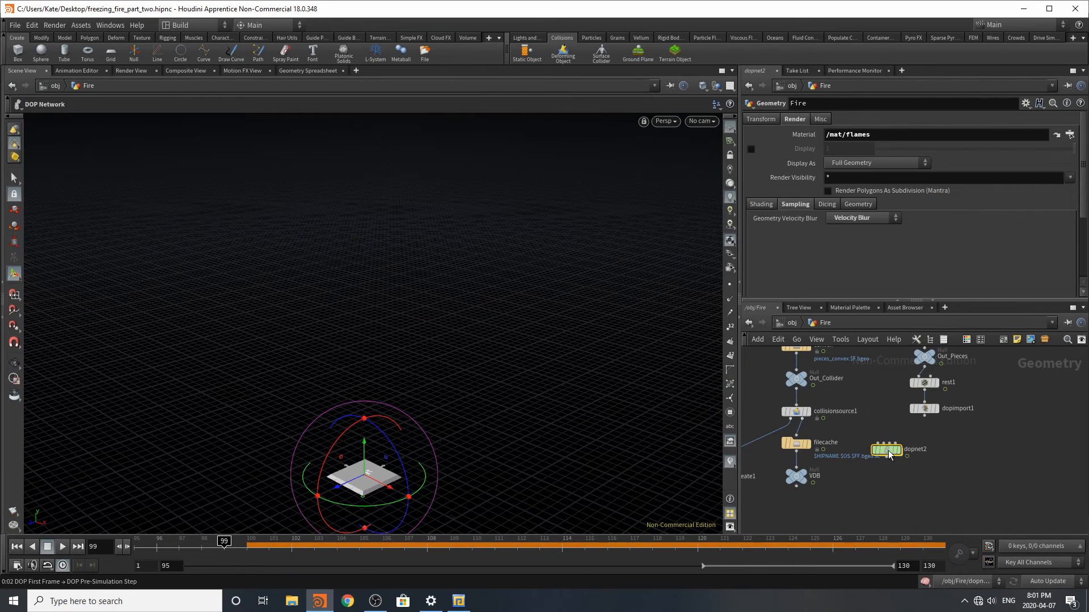
pyautogui.doubleClick(888, 451)
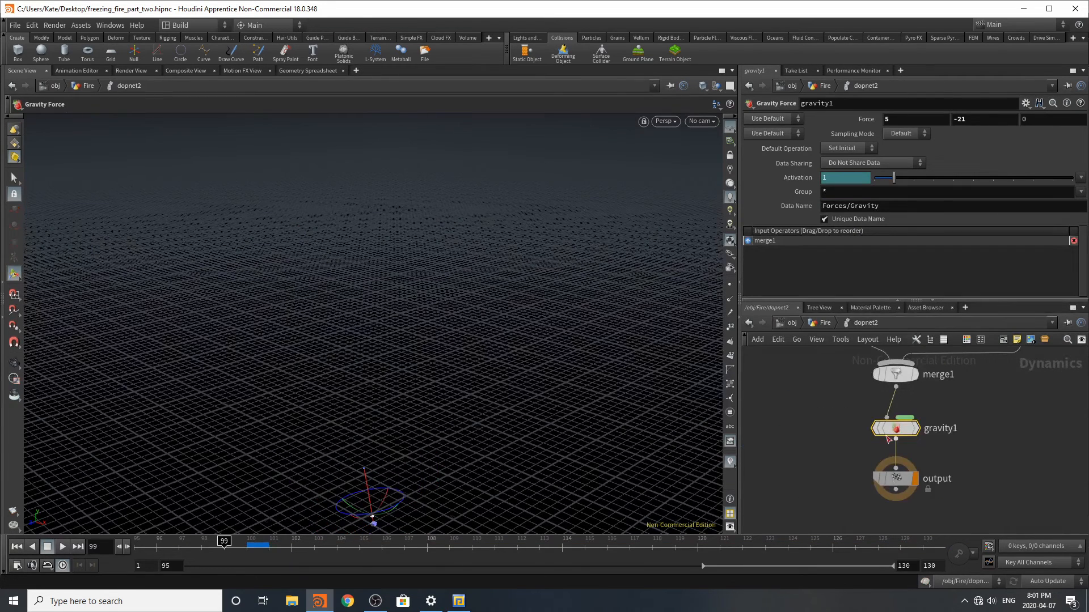
pyautogui.scroll(-5, 866, 506)
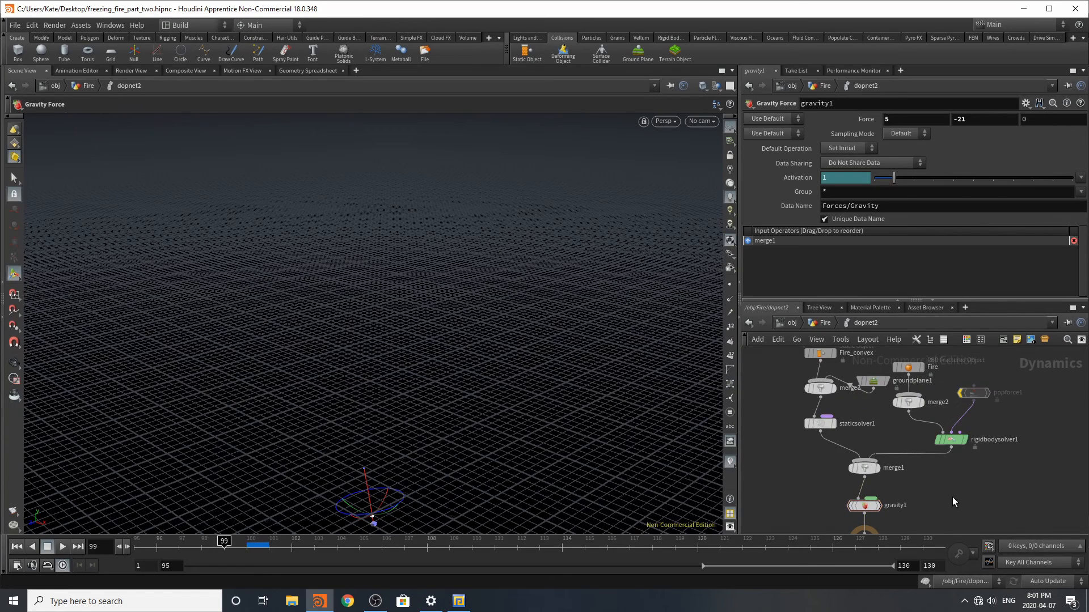
pyautogui.press('l')
pyautogui.press('Escape')
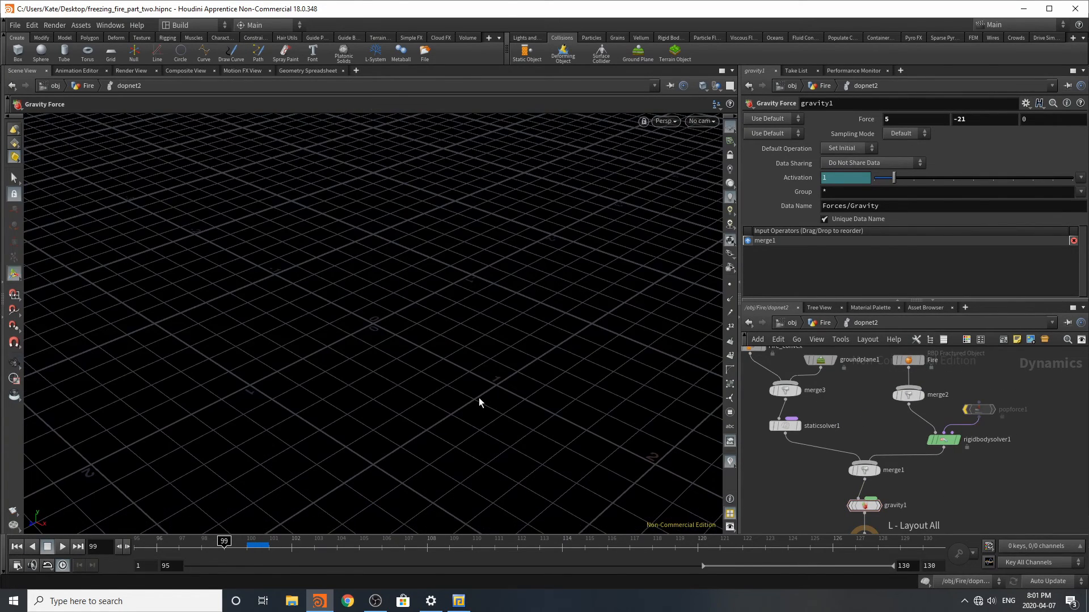
pyautogui.moveTo(479, 401); pyautogui.dragTo(403, 359)
pyautogui.press('Return')
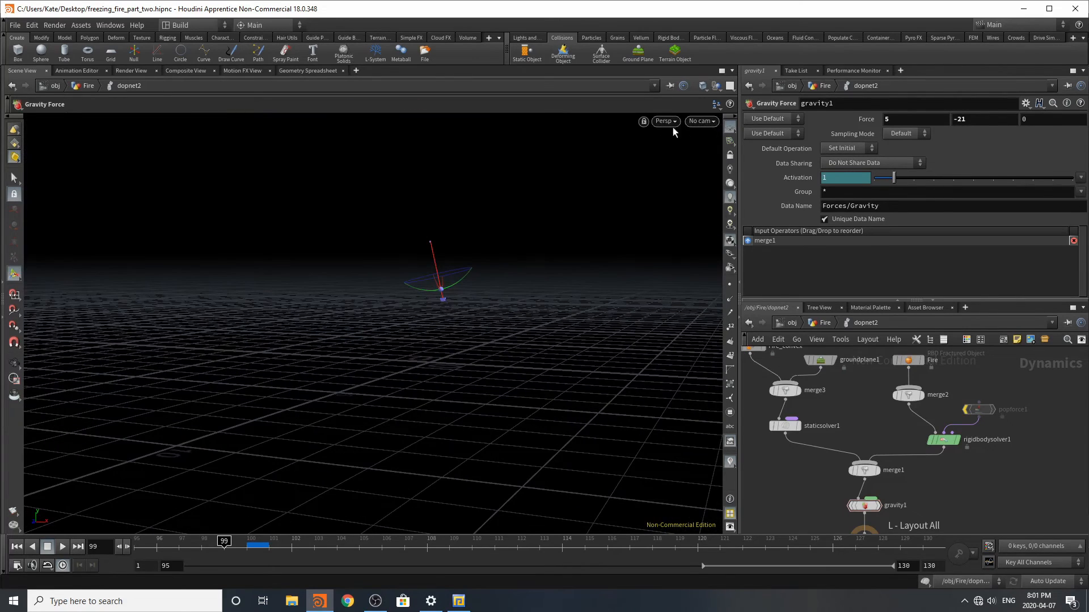
# Step: Look at the scene through cam2 and advance the simulation to frame 106
pyautogui.click(702, 121)
pyautogui.click(708, 189)
pyautogui.press('Right')
pyautogui.press('Right')
pyautogui.press('Right')
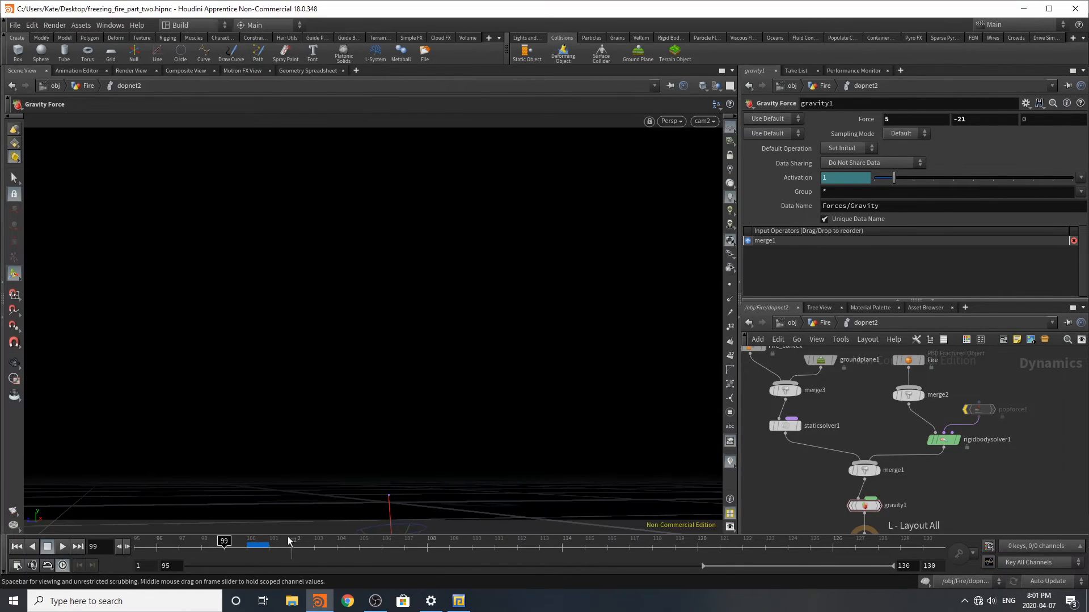
pyautogui.click(378, 537)
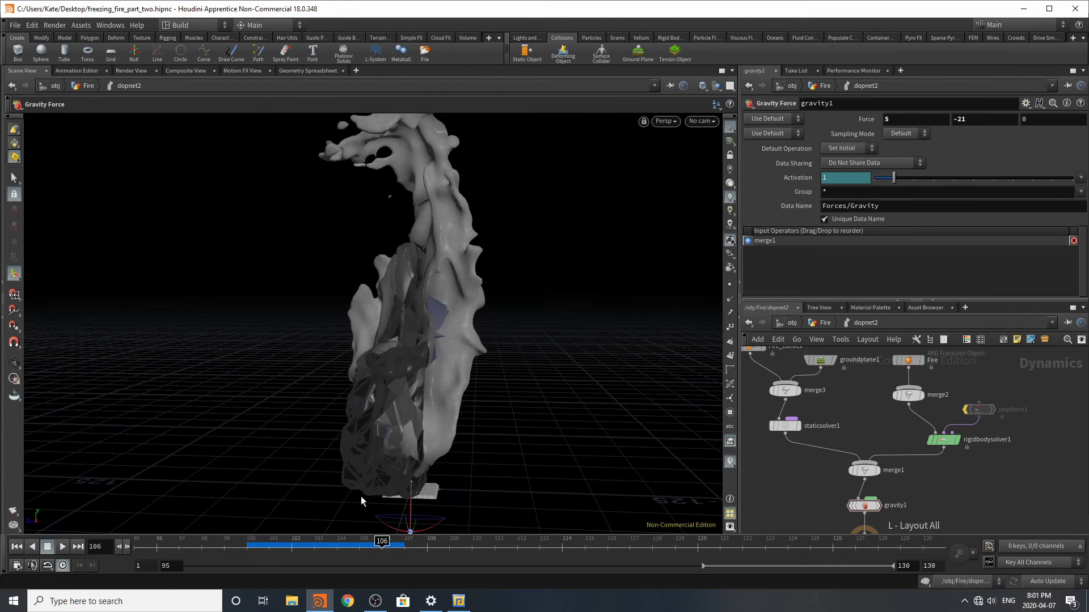
# Step: Simulate up to frame 130 in the perspective view and play back part of the result
pyautogui.keyDown('alt'); pyautogui.moveTo(364, 498); pyautogui.dragTo(366, 498); pyautogui.keyUp('alt')
pyautogui.click(923, 546)
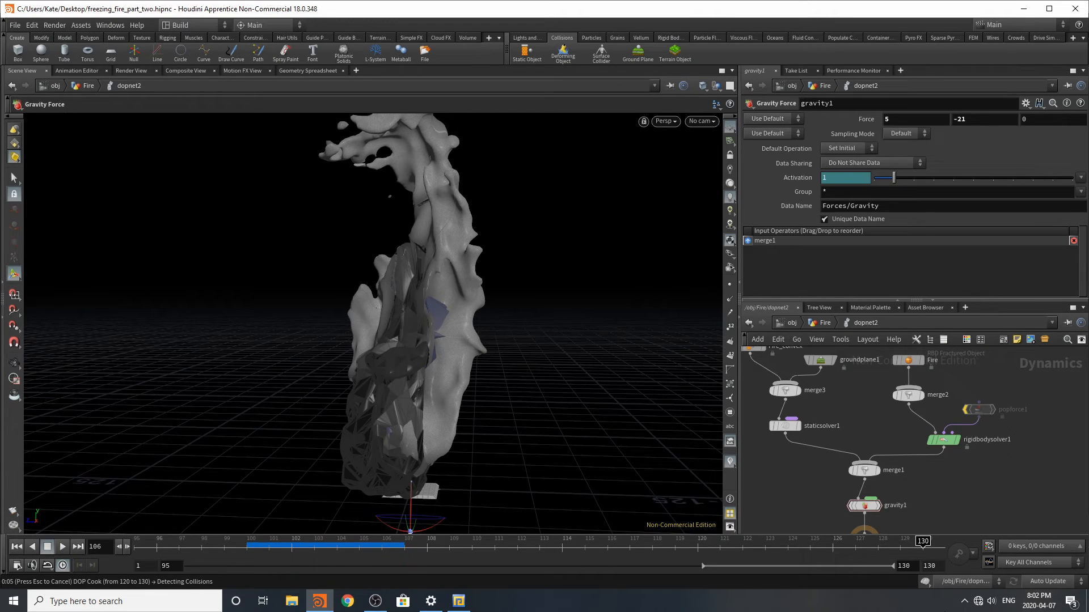
pyautogui.click(62, 546)
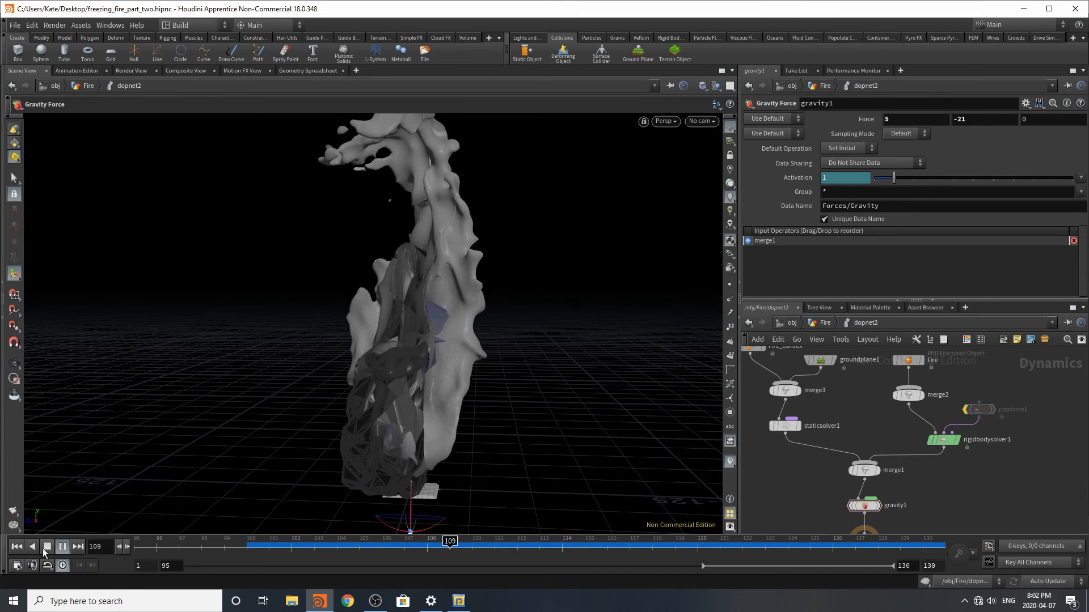
pyautogui.click(47, 546)
# Step: Set the Time Scale of rigidbodysolver1 to 2
pyautogui.click(943, 442)
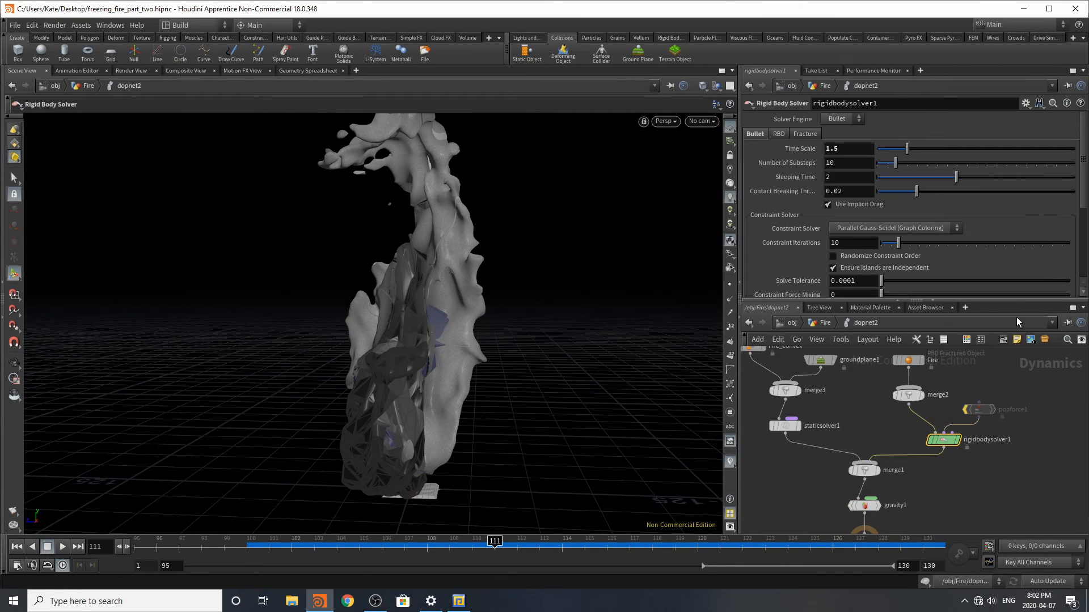
pyautogui.click(846, 149)
pyautogui.write('2')
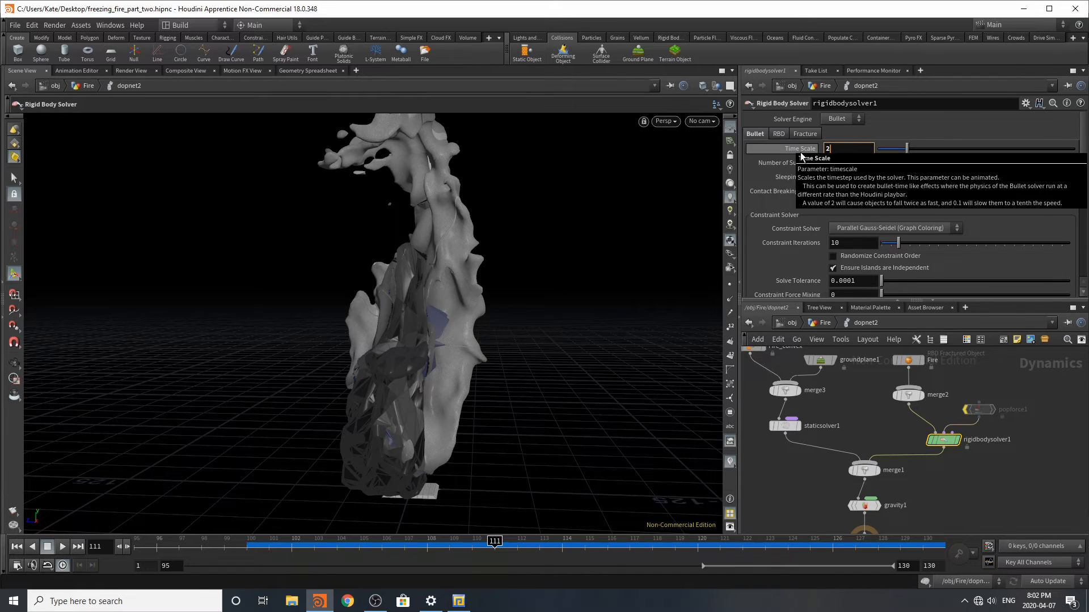
pyautogui.press('Return')
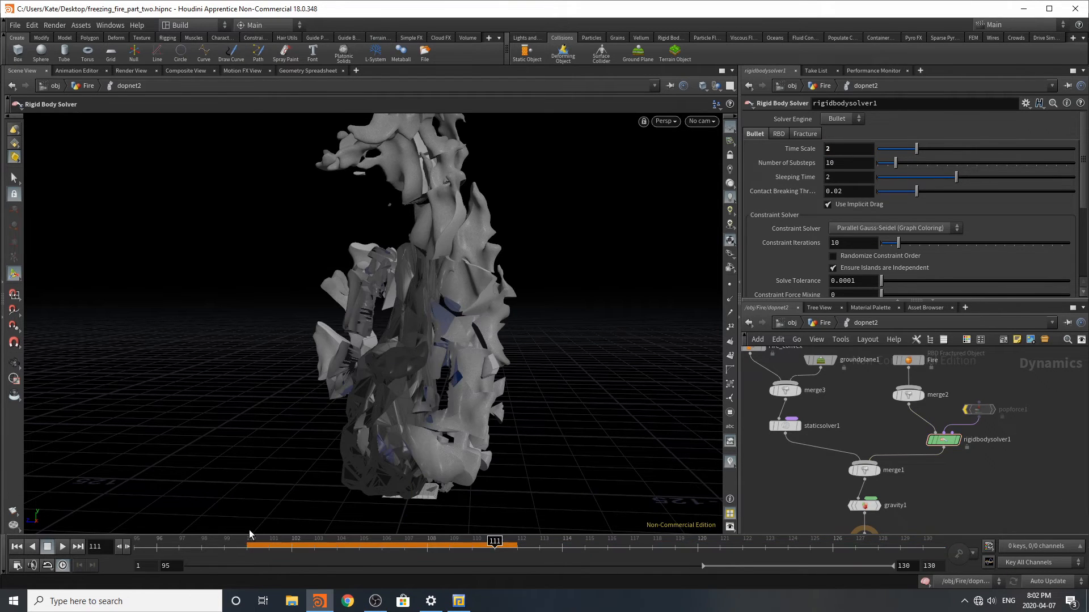
# Step: Return to frame 100 and save the scene file
pyautogui.click(245, 542)
pyautogui.click(14, 27)
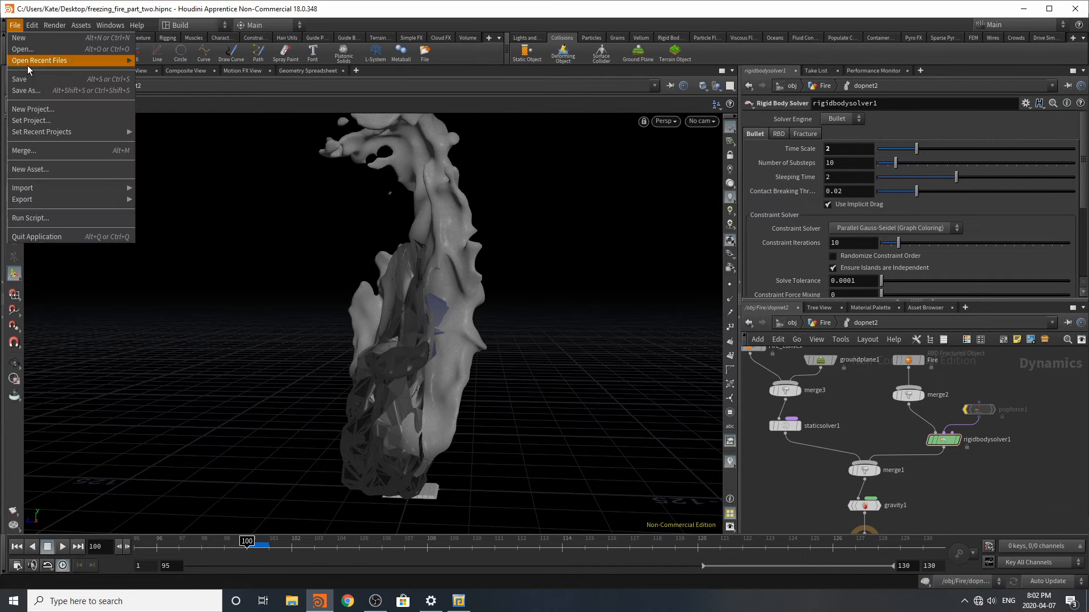
pyautogui.click(28, 80)
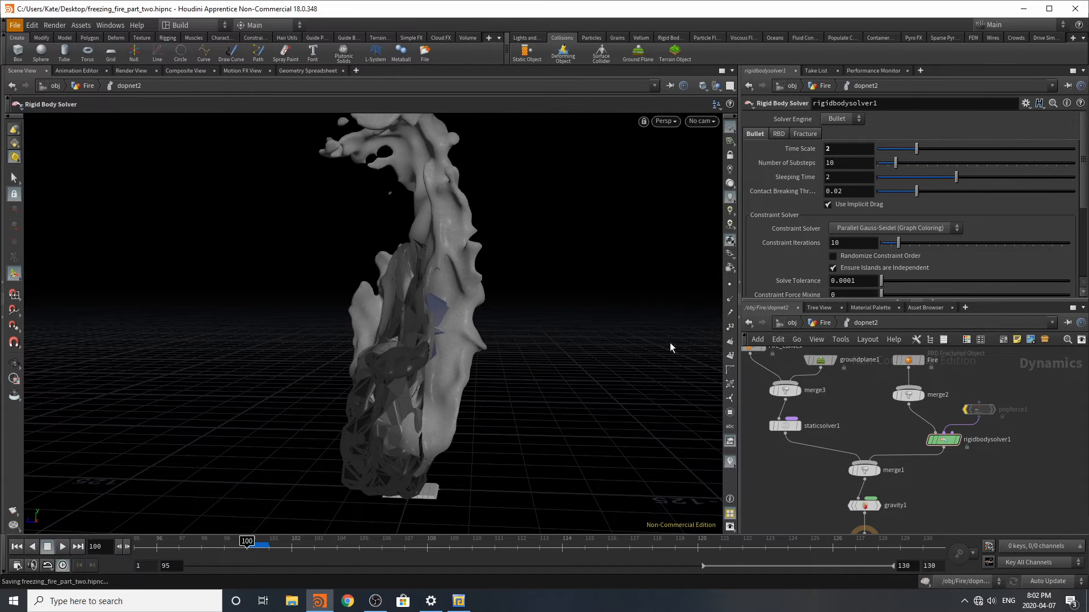
# Step: Simulate again up to frame 130, play back the faster break-up, and scrub to the last frame
pyautogui.click(915, 546)
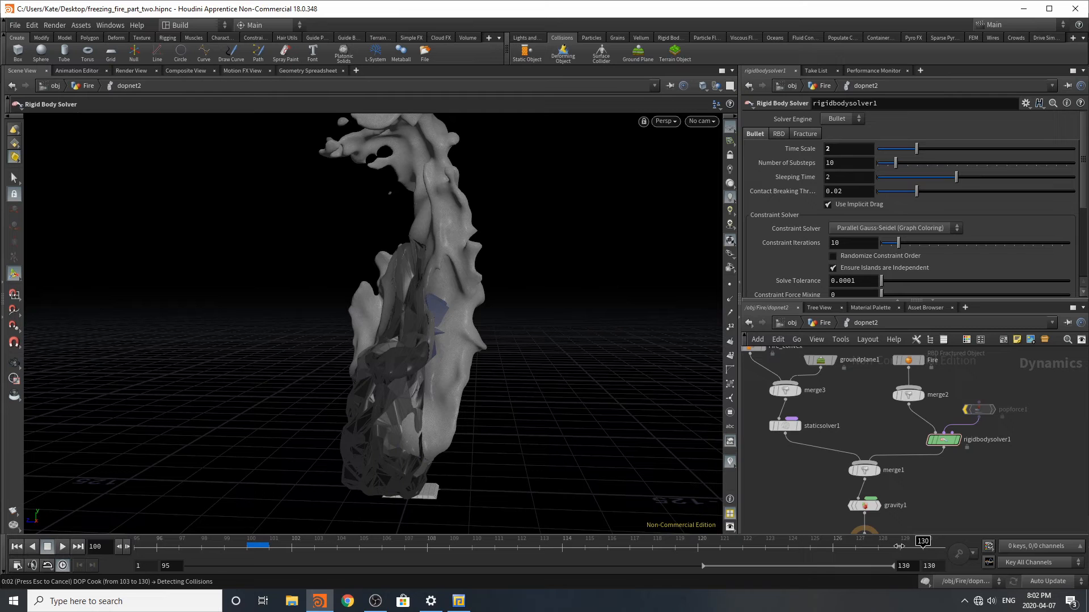
pyautogui.click(63, 546)
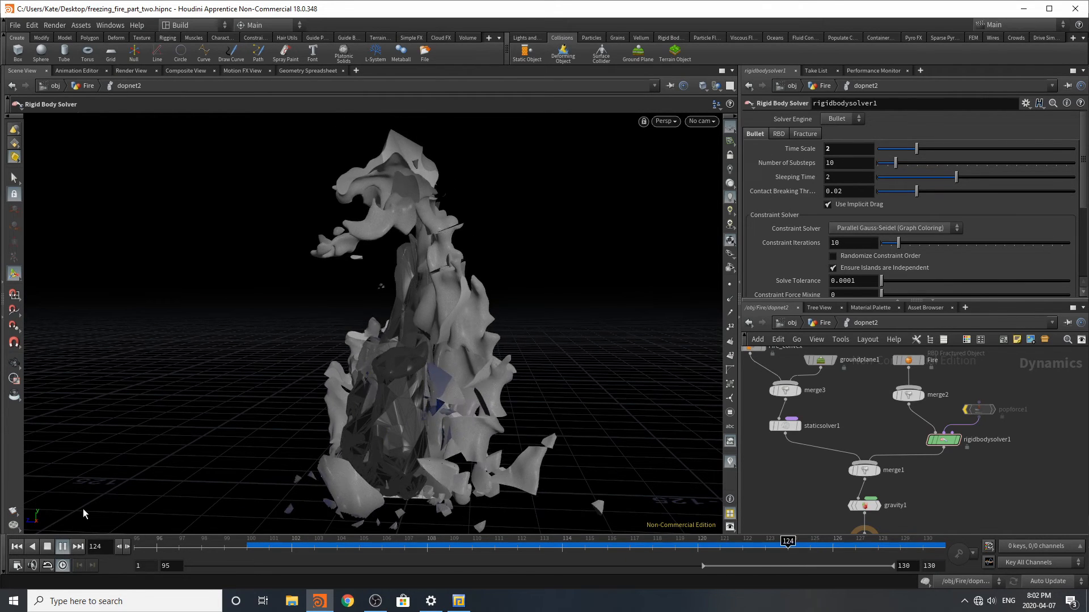
pyautogui.click(48, 547)
pyautogui.moveTo(580, 547); pyautogui.dragTo(922, 547)
# Step: Go up to the Fire geometry level and display the dopimport1 node
pyautogui.press('u')
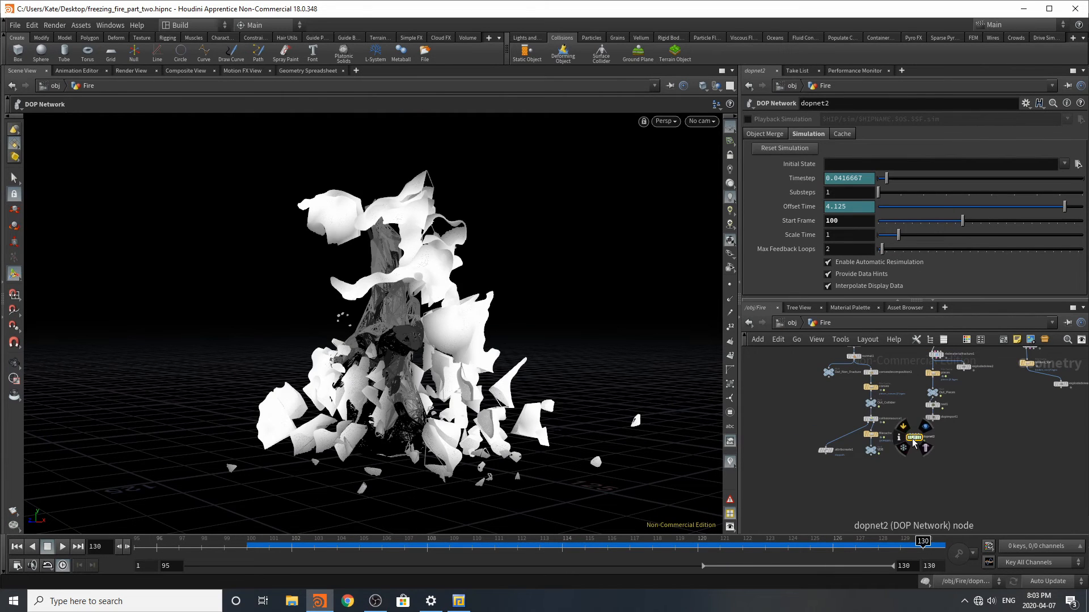
pyautogui.click(1002, 467)
pyautogui.scroll(3, 925, 447)
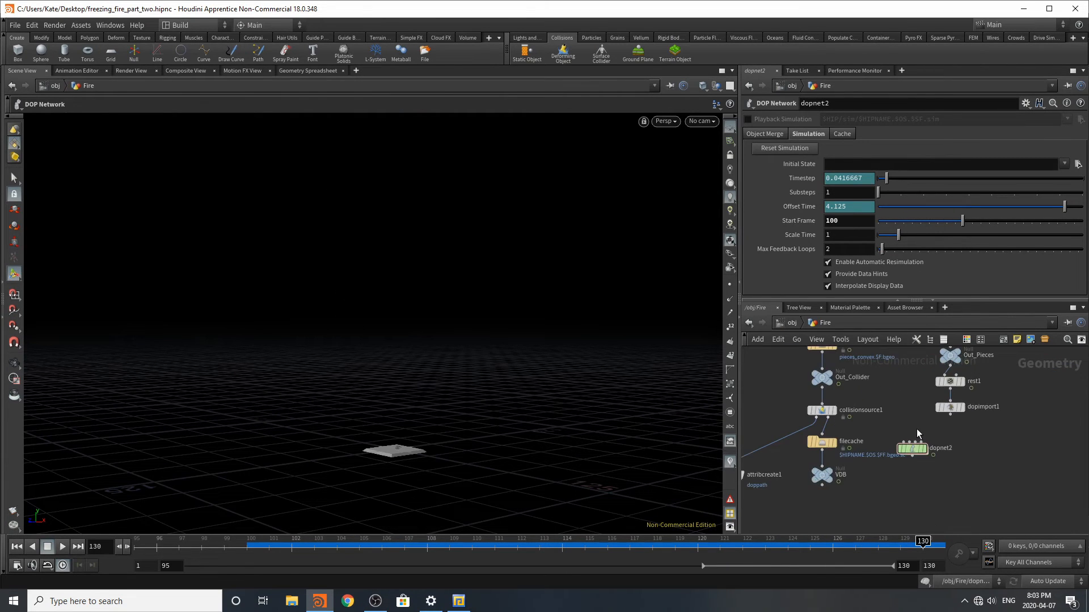
pyautogui.click(960, 408)
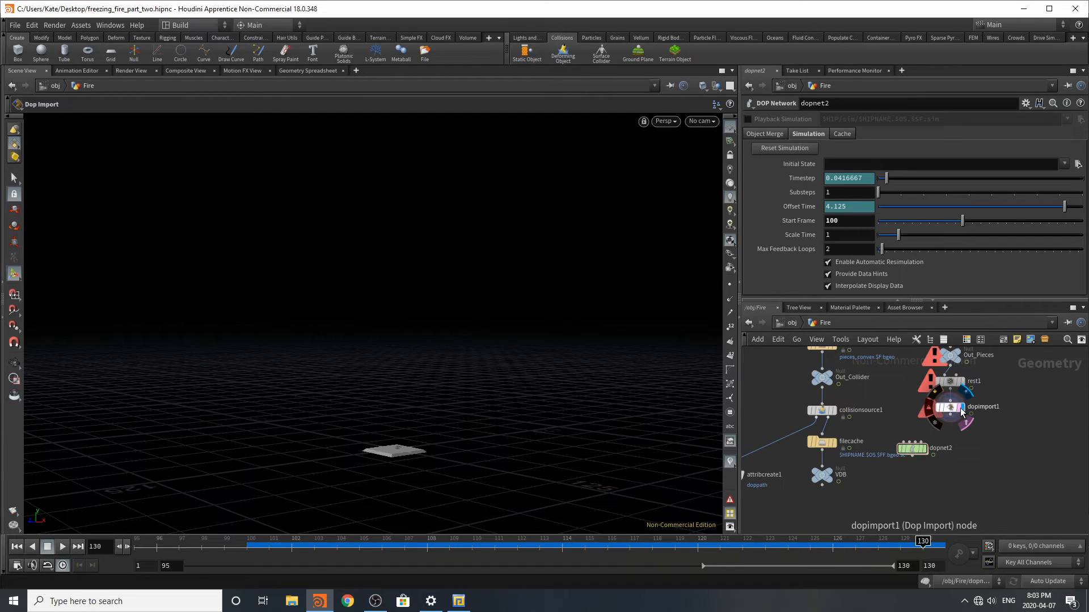
# Step: Examine the pieces file cache at frame 125 and trace the flagged nodes up through the Fire network
pyautogui.moveTo(961, 344); pyautogui.dragTo(957, 386, button='middle')
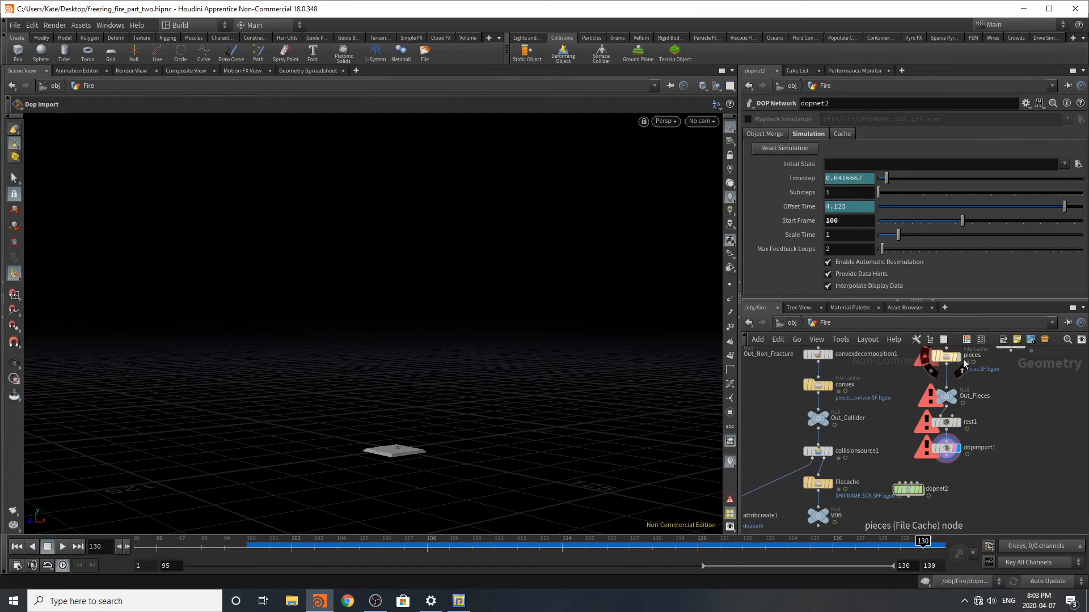
pyautogui.click(811, 546)
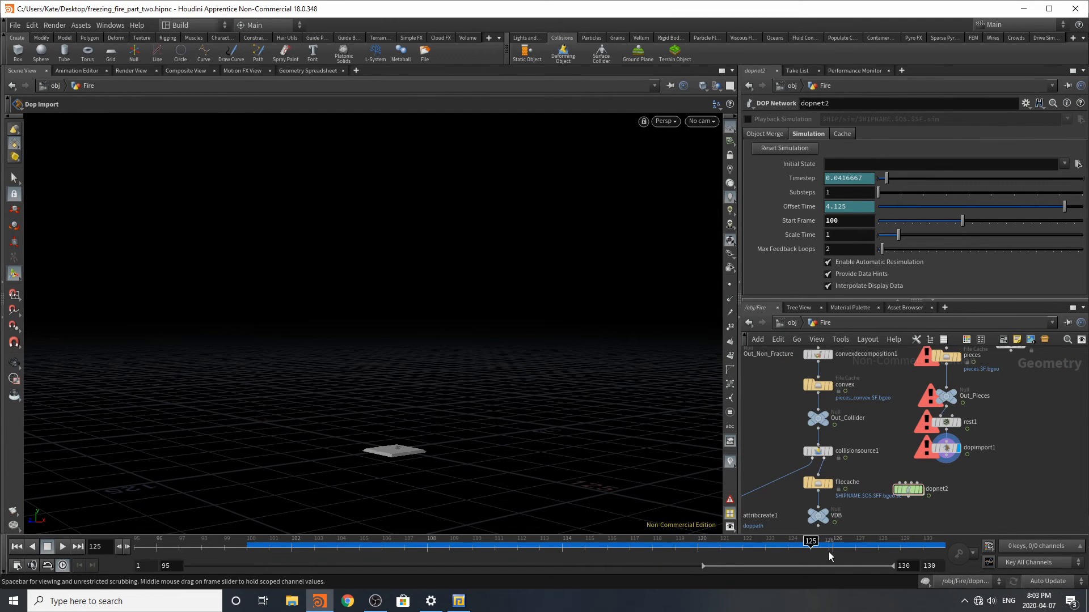
pyautogui.click(955, 358)
pyautogui.scroll(-5, 919, 477)
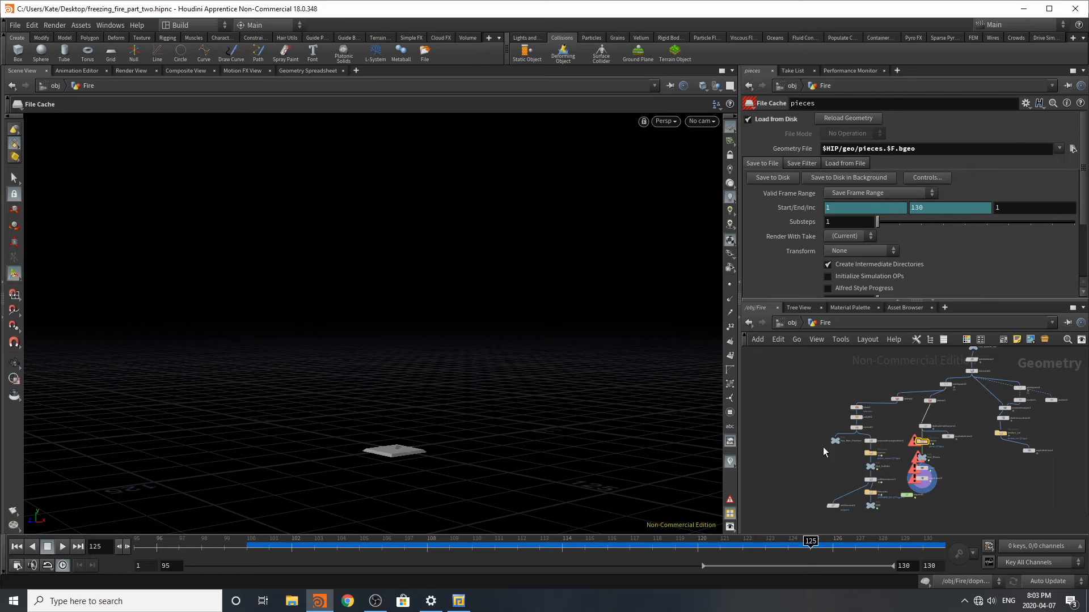
pyautogui.scroll(-6, 943, 430)
pyautogui.scroll(4, 978, 381)
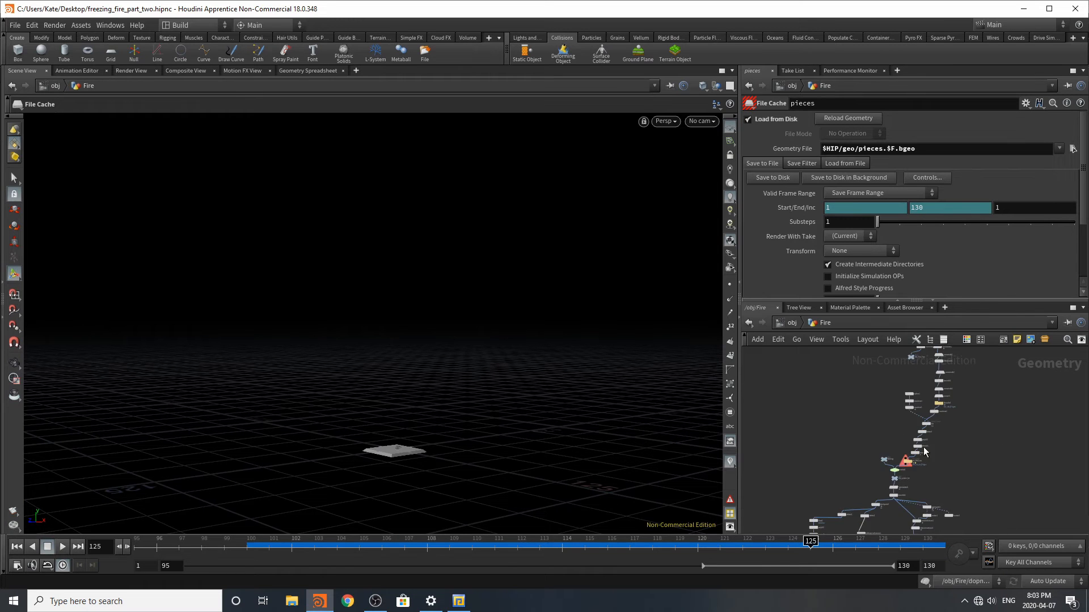
pyautogui.scroll(3, 904, 470)
pyautogui.scroll(2, 908, 466)
pyautogui.scroll(-8, 928, 451)
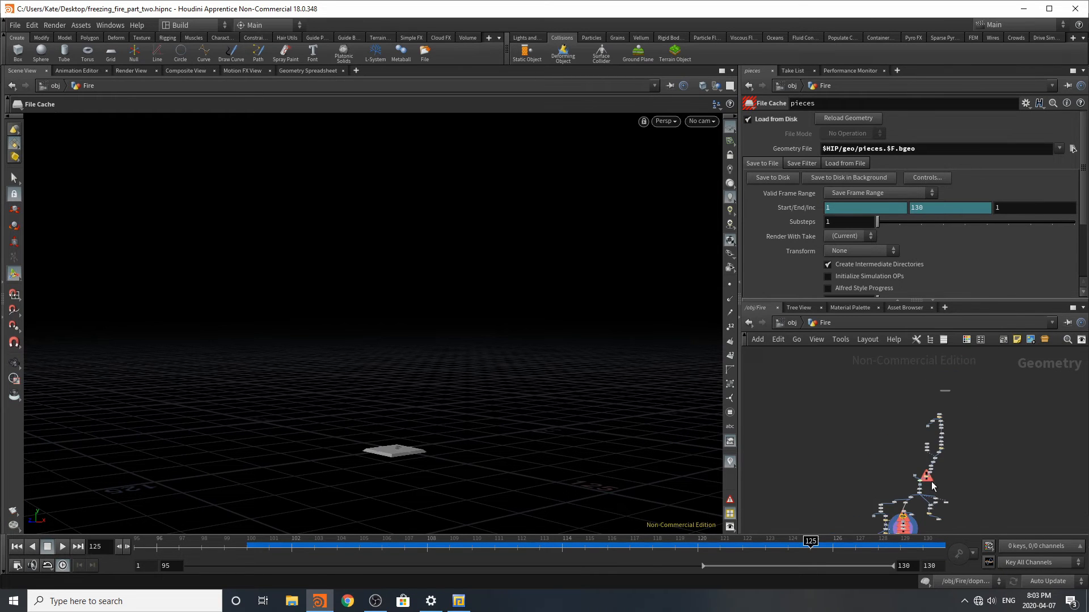
pyautogui.scroll(8, 957, 480)
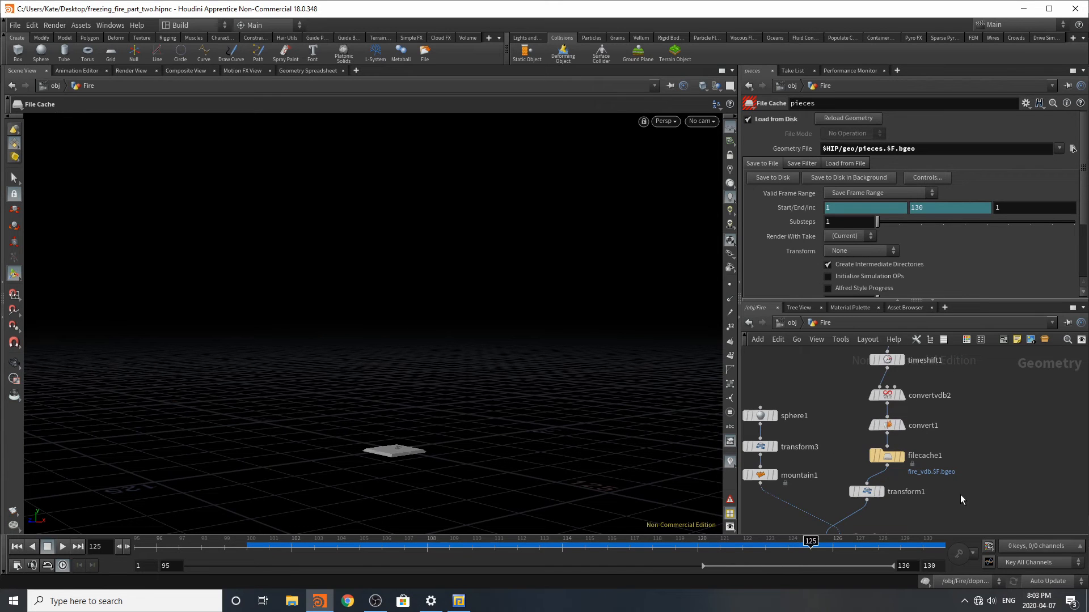
pyautogui.scroll(-6, 937, 508)
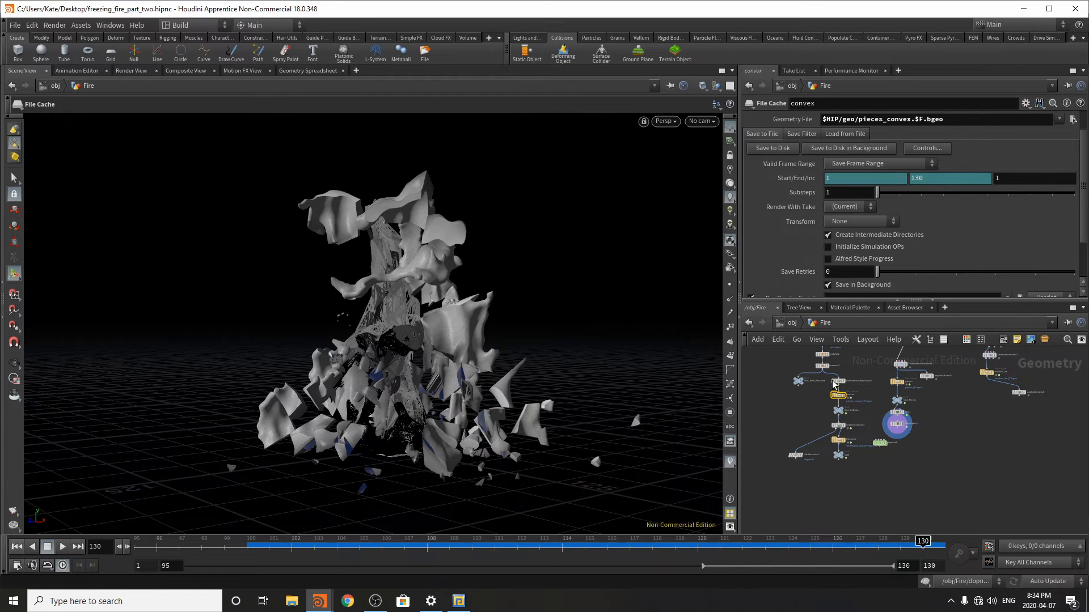
# Step: Move the dopnet2 node next to collisionsource1 in the Fire network
pyautogui.scroll(3, 908, 447)
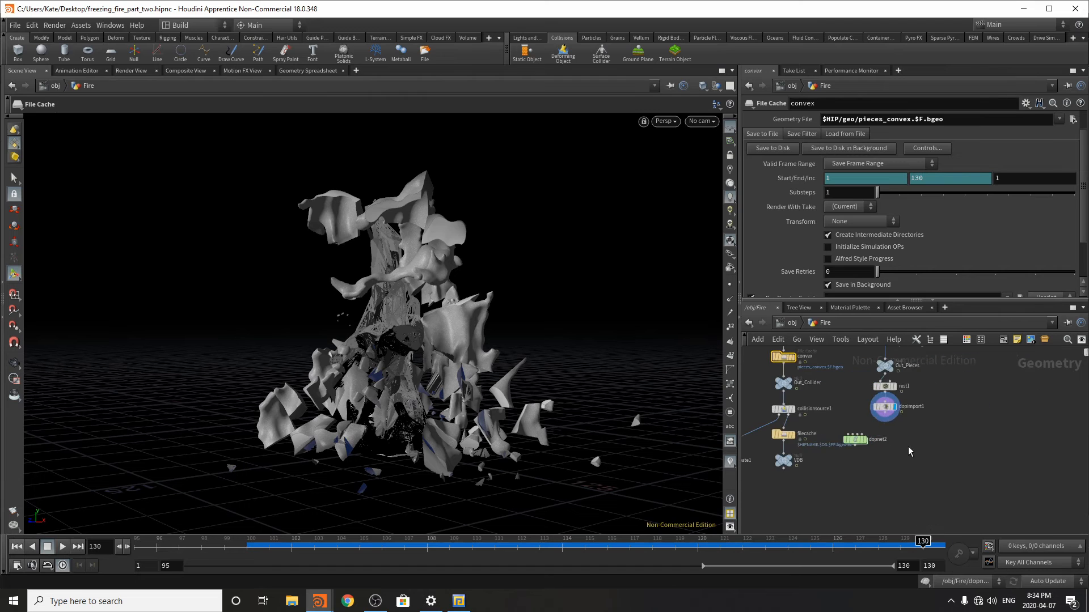
pyautogui.moveTo(860, 442); pyautogui.dragTo(821, 402)
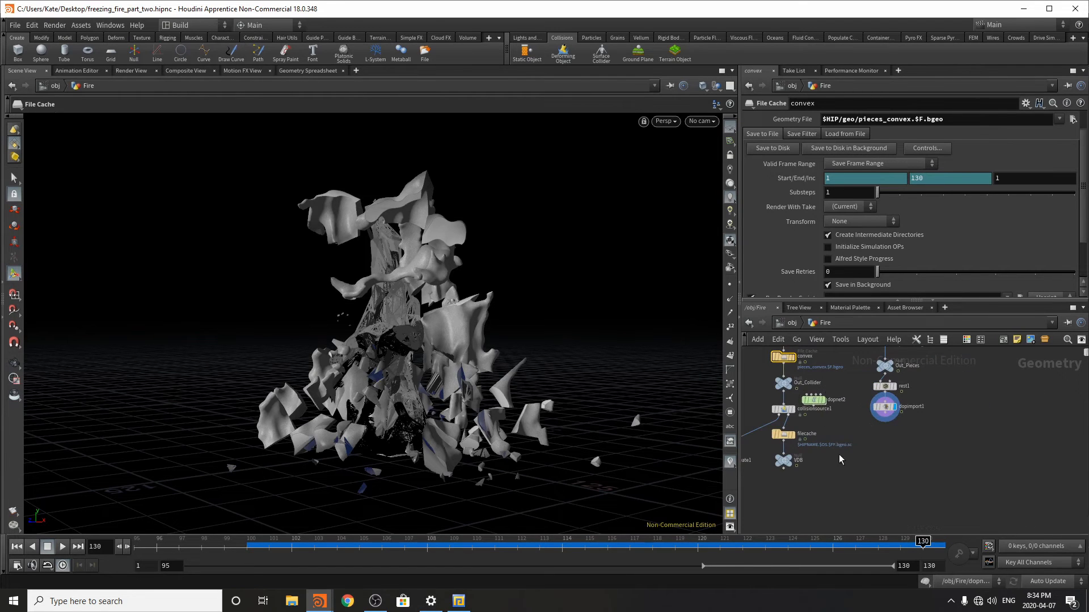
pyautogui.scroll(-3, 848, 476)
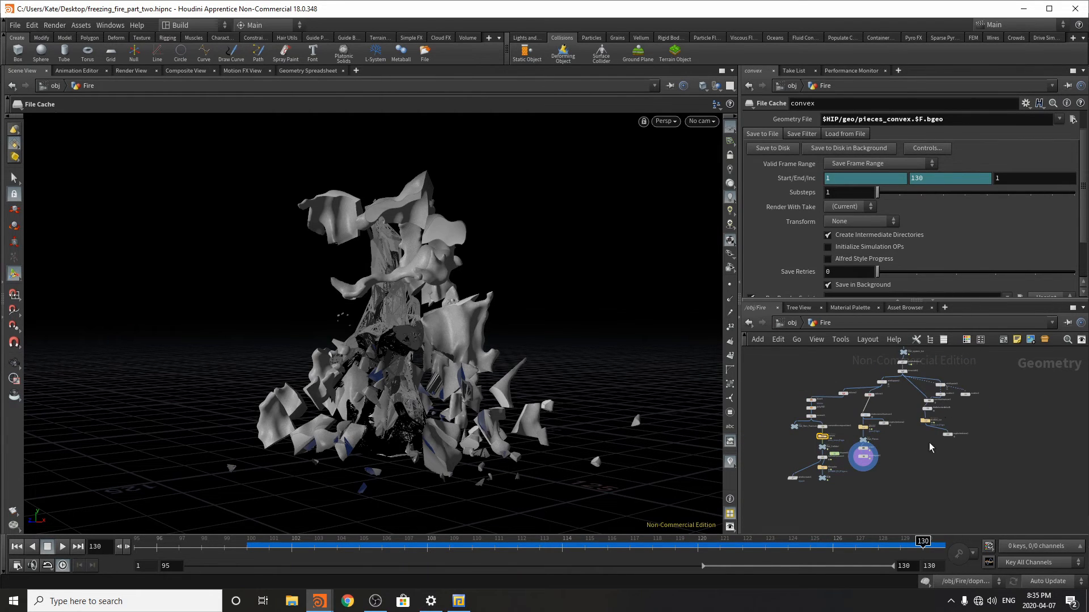
# Step: Review the branches of the Fire node network and how they lead to dopimport1
pyautogui.moveTo(829, 475)
pyautogui.scroll(3, 936, 402)
pyautogui.scroll(-2, 967, 452)
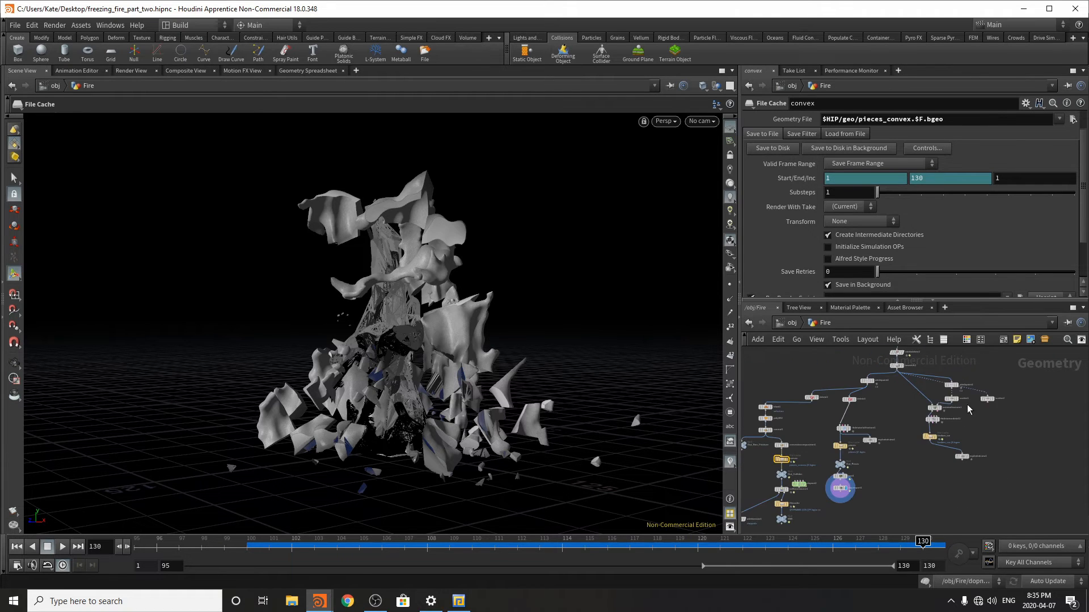
pyautogui.scroll(-2, 968, 409)
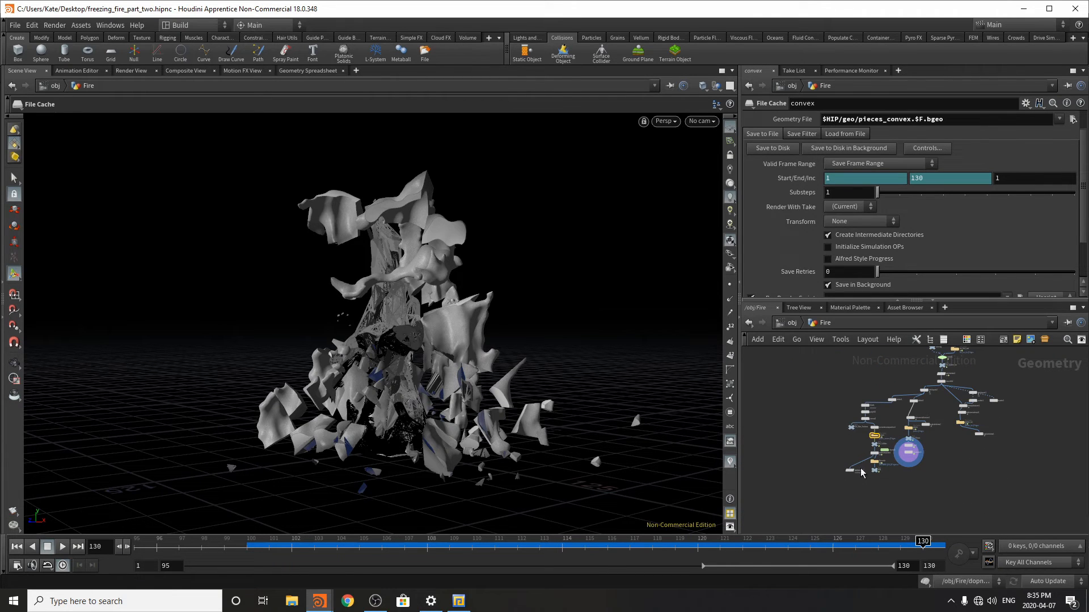
pyautogui.scroll(4, 892, 465)
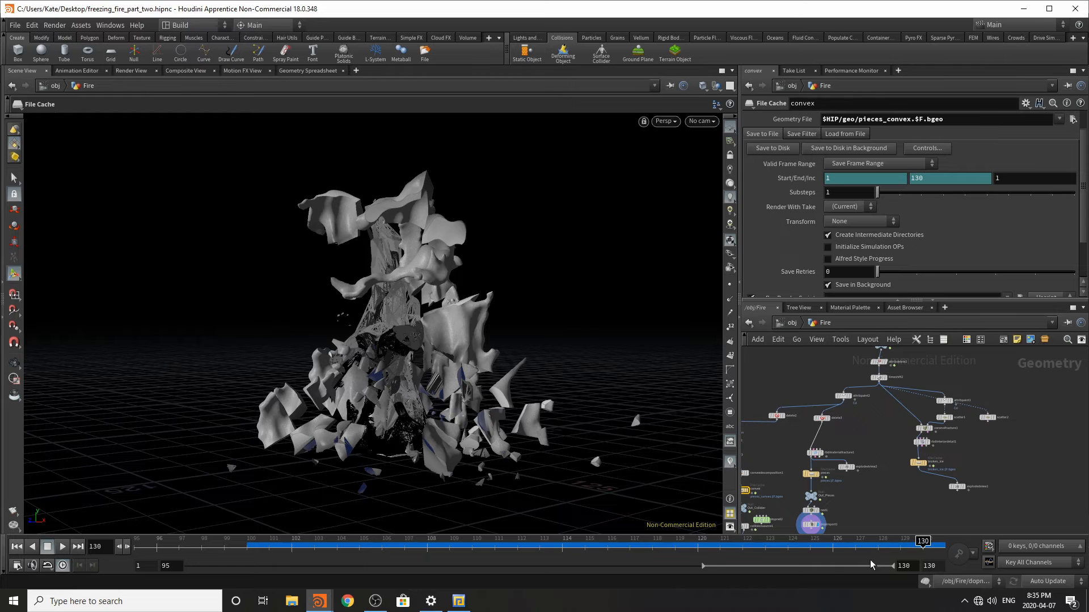
# Step: Add a File Cache node below dopimport1 and display it
pyautogui.scroll(5, 858, 477)
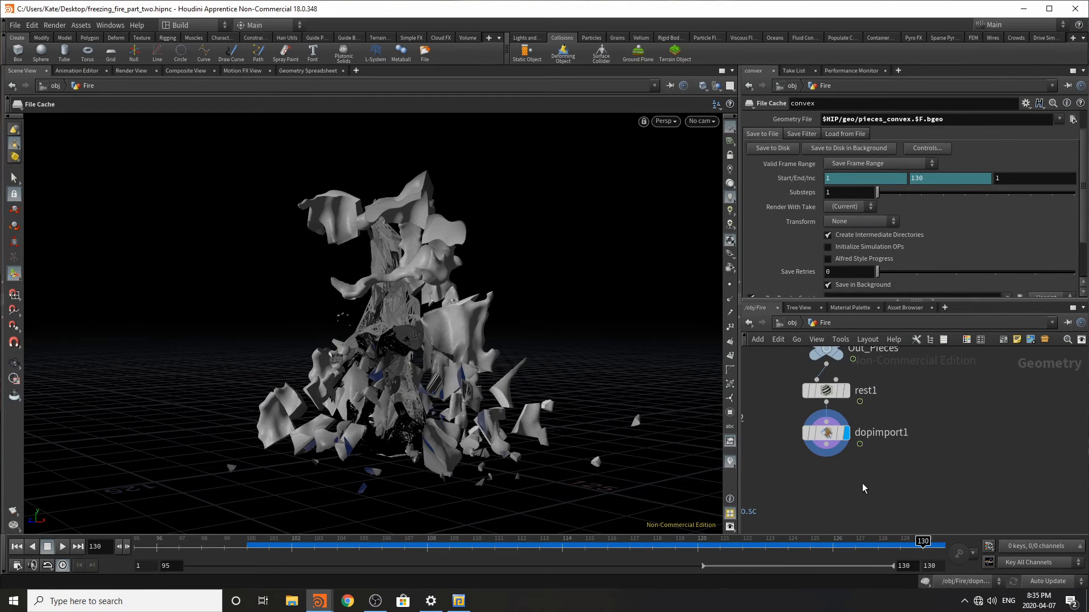
pyautogui.press('Tab')
pyautogui.write('file')
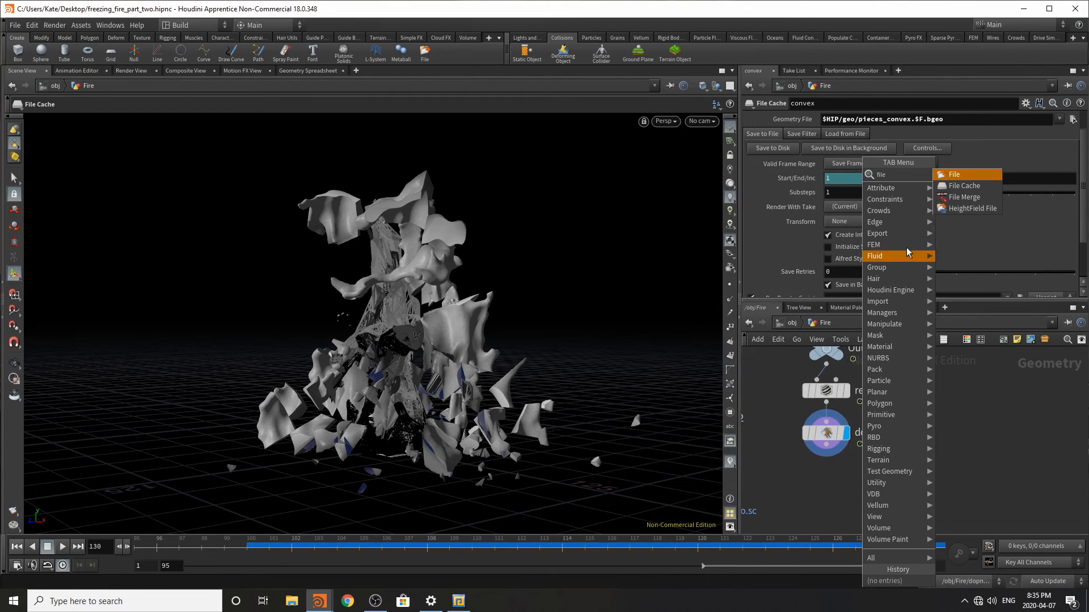
pyautogui.click(981, 188)
pyautogui.click(835, 473)
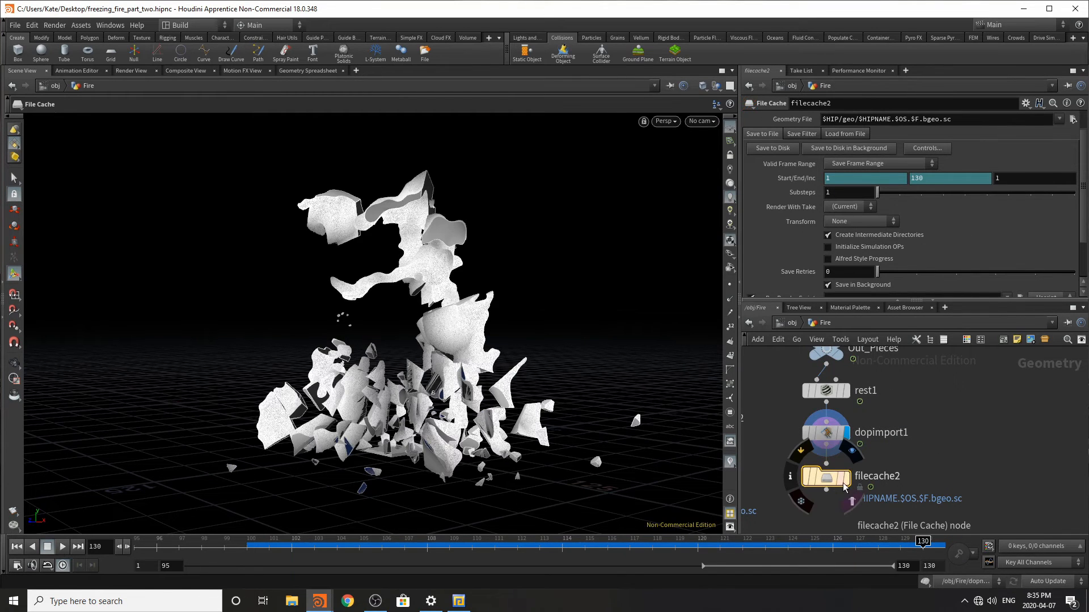
pyautogui.click(846, 481)
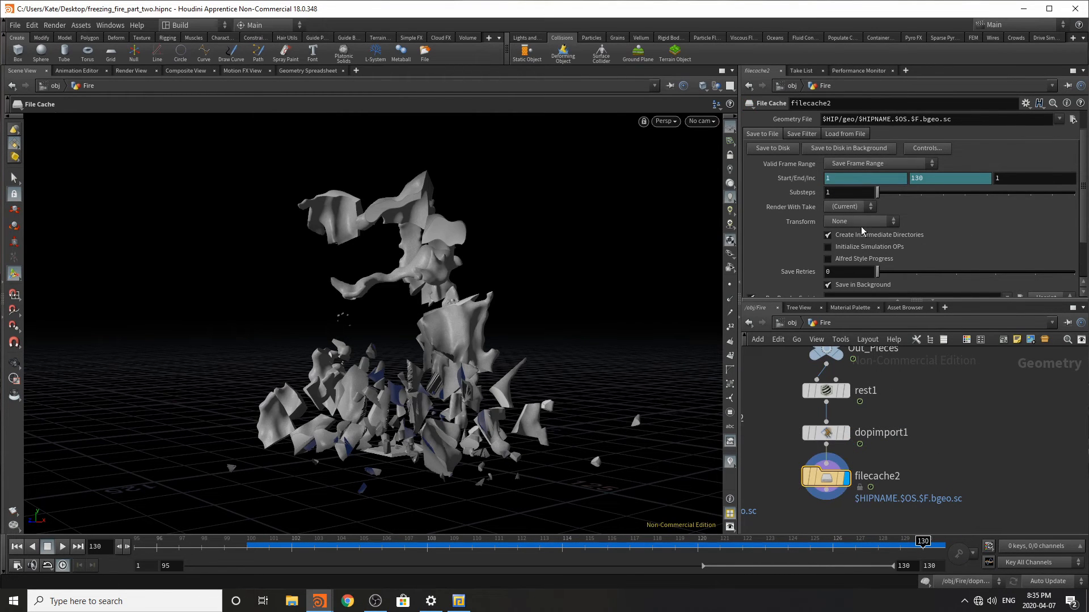
# Step: Enable Load from Disk on filecache2 and set its geometry file to $HIP/geo/pieces_sim.$F.bgeo
pyautogui.scroll(2, 821, 170)
pyautogui.click(747, 119)
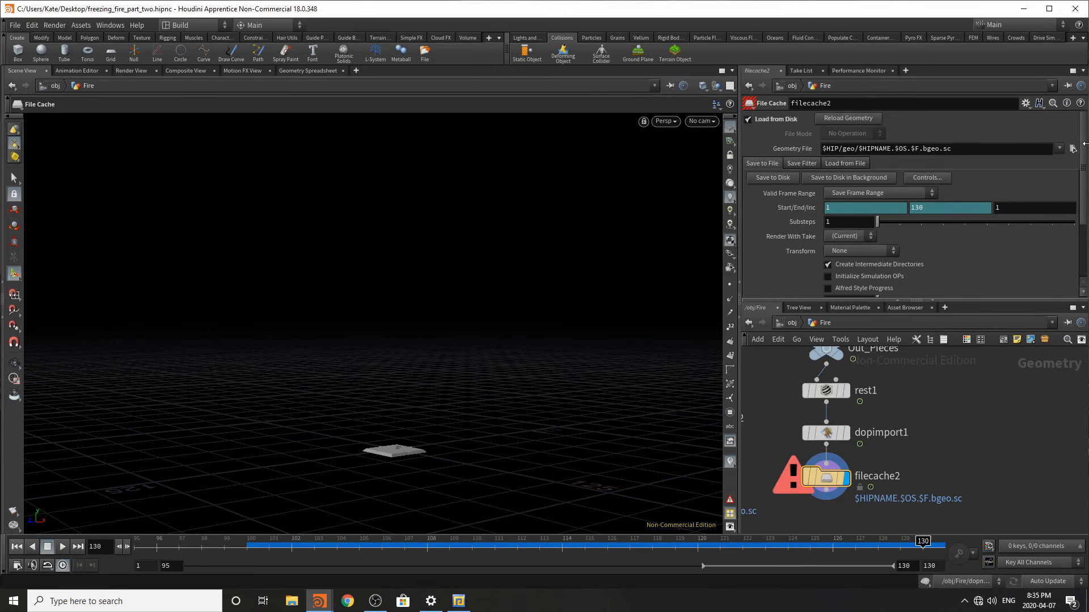
pyautogui.click(1072, 148)
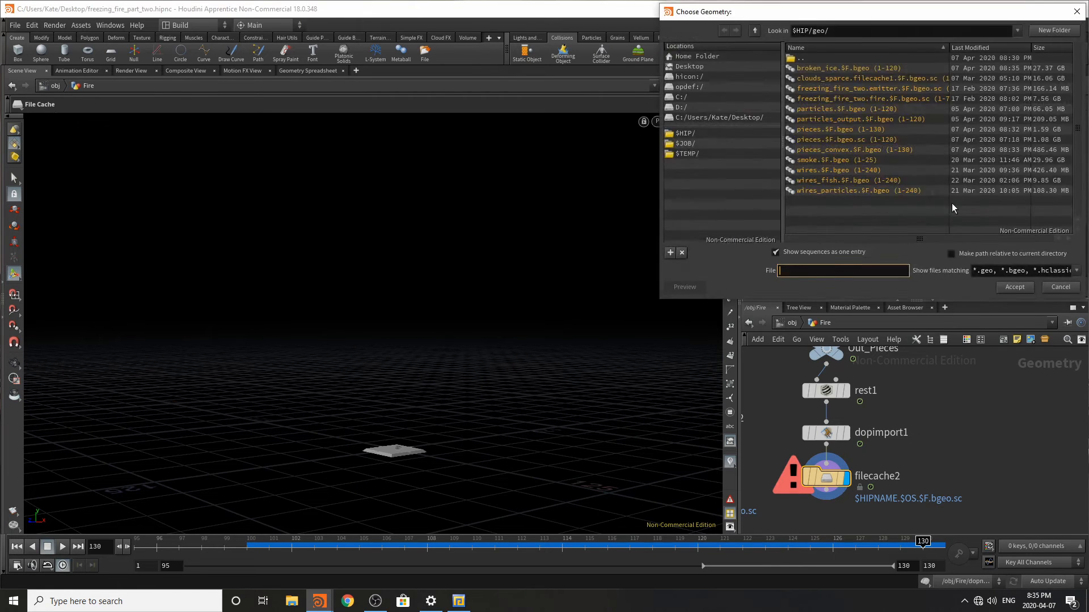
pyautogui.doubleClick(951, 203)
# Step: Open the Render Manager to check the progress of the background caching jobs
pyautogui.moveTo(323, 604)
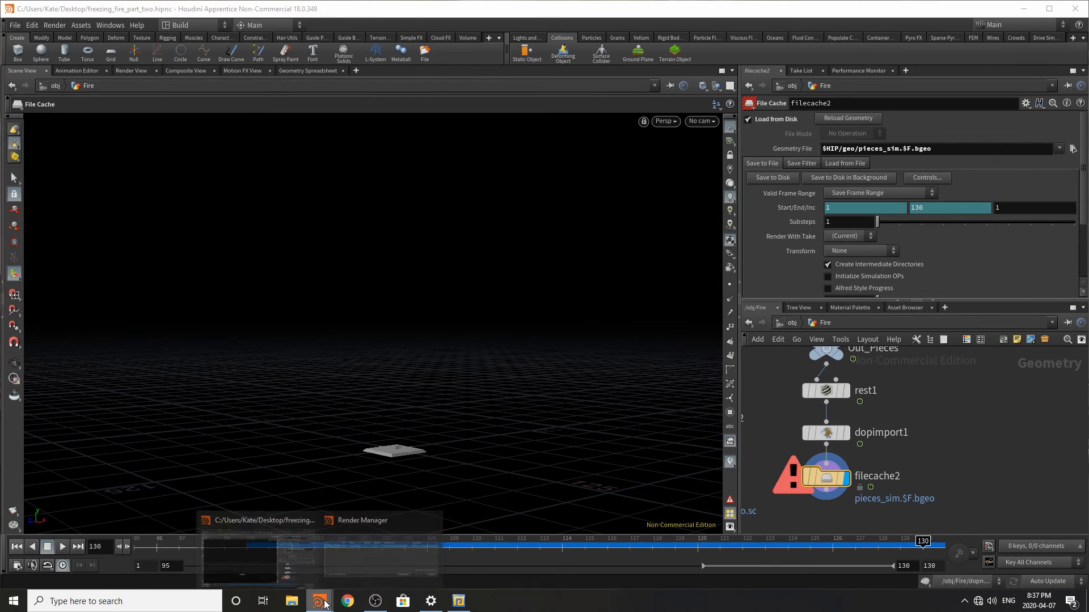
pyautogui.click(368, 552)
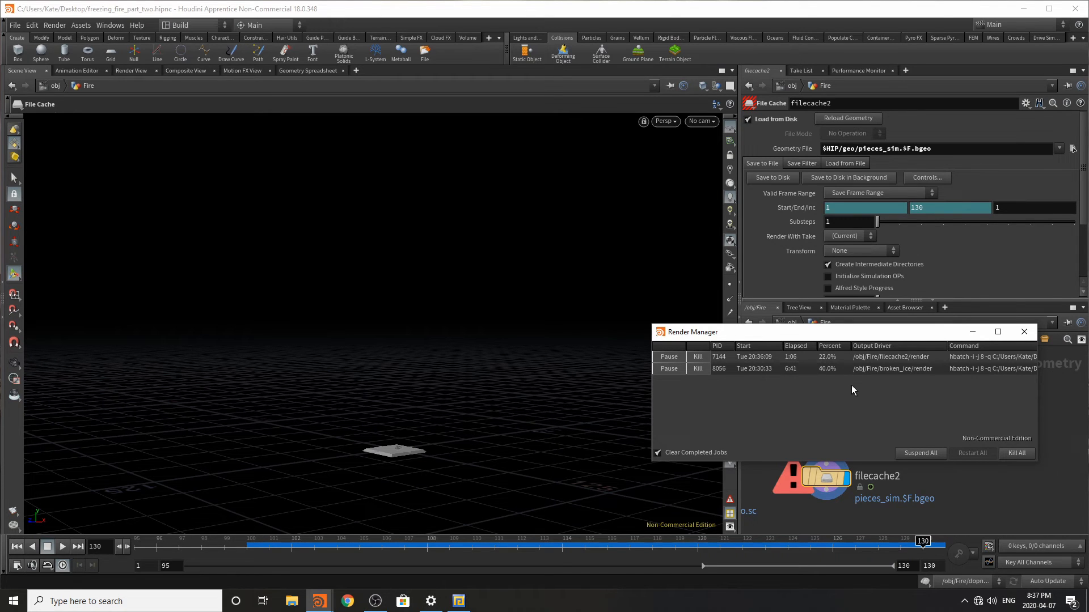
# Step: Move the Render Manager off the node network and minimize it
pyautogui.moveTo(850, 333); pyautogui.dragTo(437, 299)
pyautogui.scroll(-3, 905, 477)
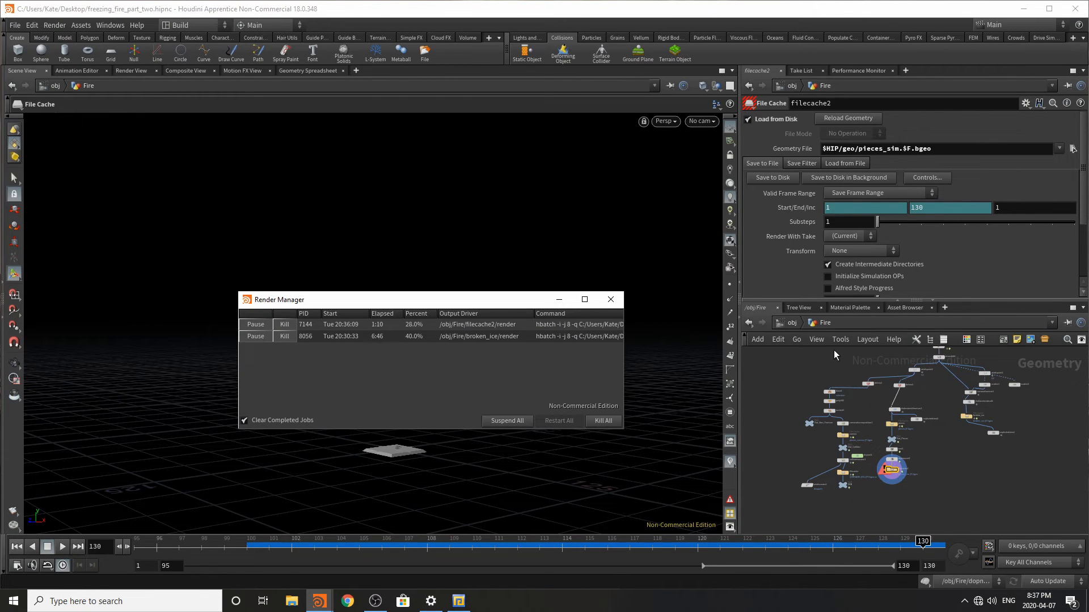
pyautogui.click(559, 300)
# Step: Add a Merge node below filecache2 and feed filecache2 into it
pyautogui.scroll(5, 914, 482)
pyautogui.press('Tab')
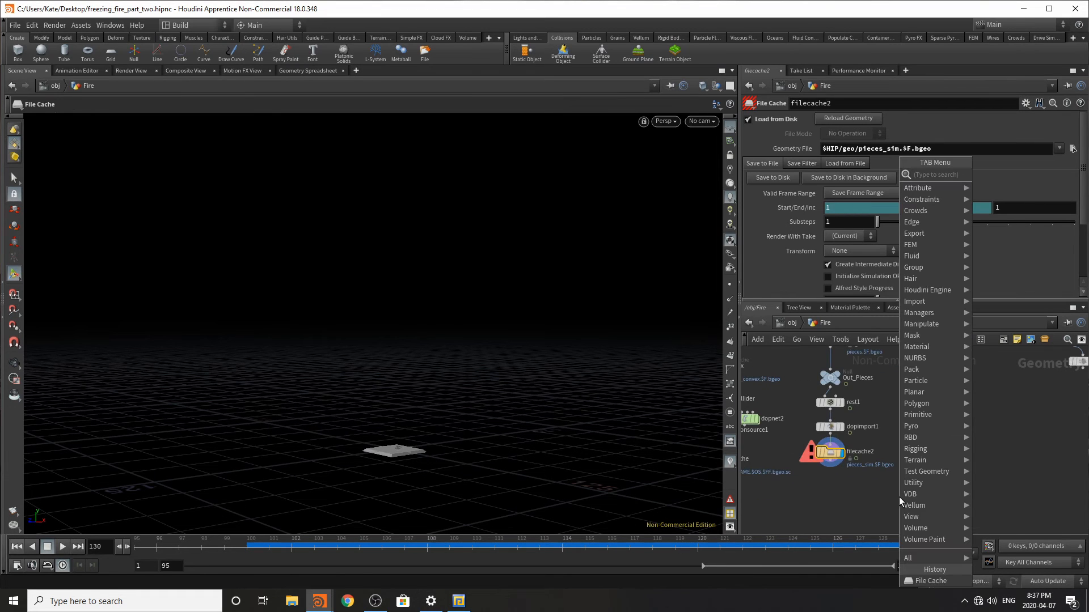
pyautogui.write('merge')
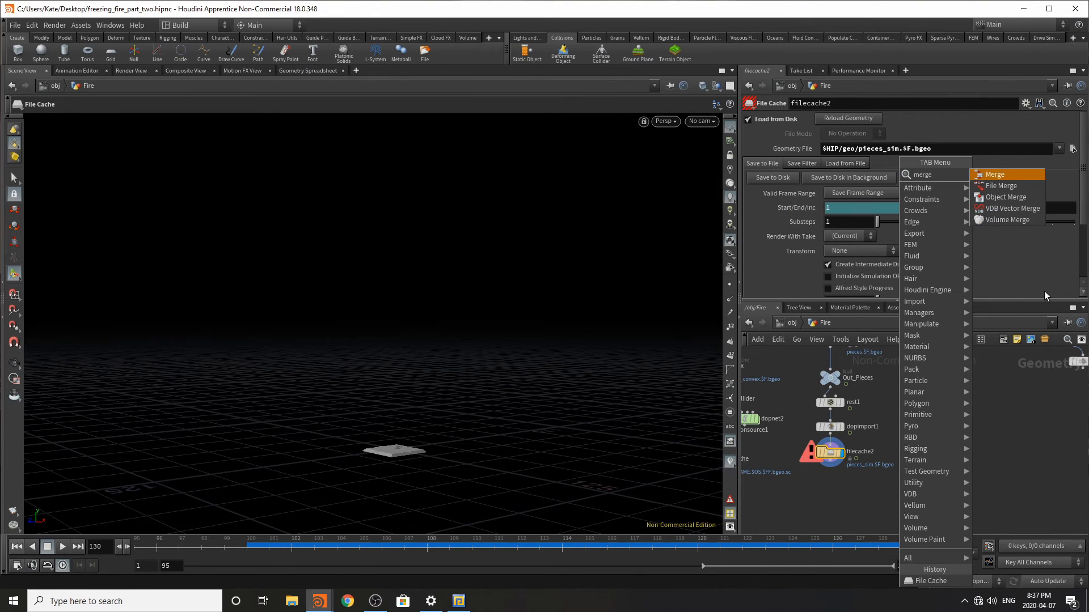
pyautogui.click(1002, 175)
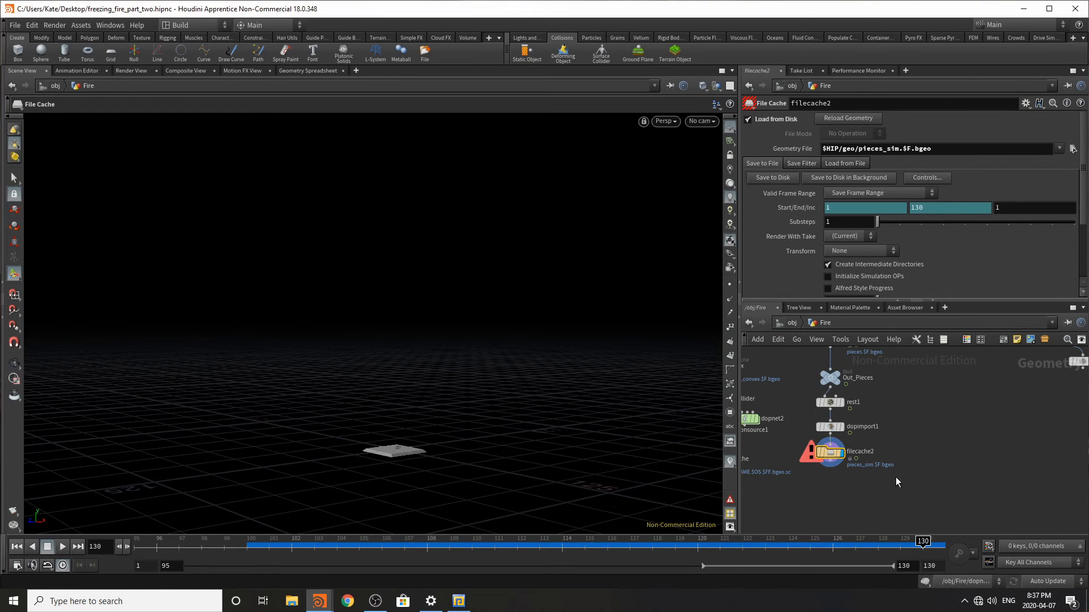
pyautogui.click(870, 492)
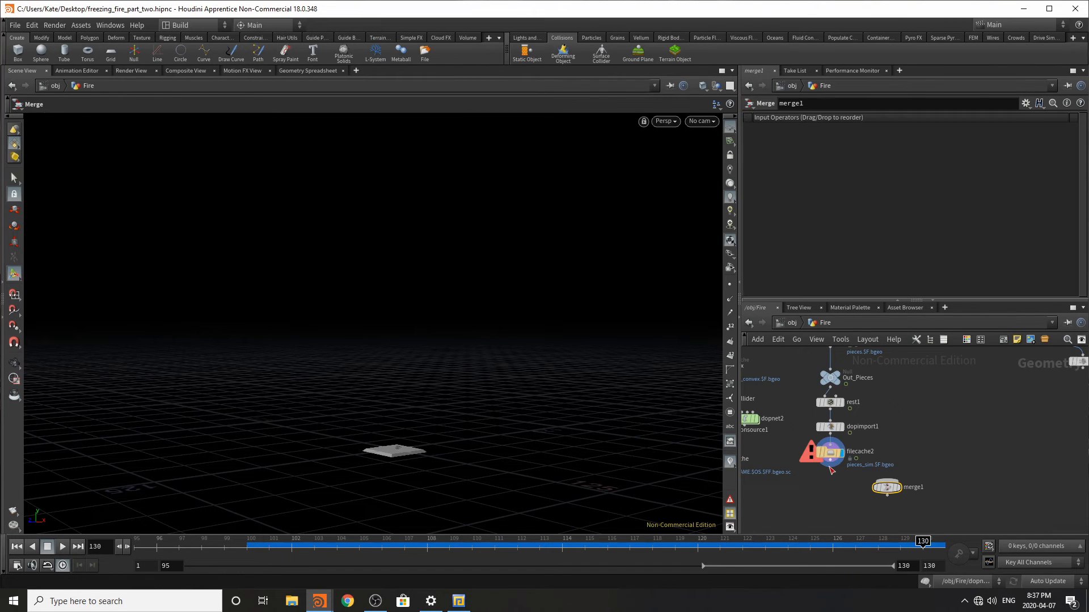
pyautogui.click(830, 467)
pyautogui.click(885, 478)
# Step: Add an Object Merge node named bottom and connect it to merge1 as a second input
pyautogui.scroll(3, 939, 461)
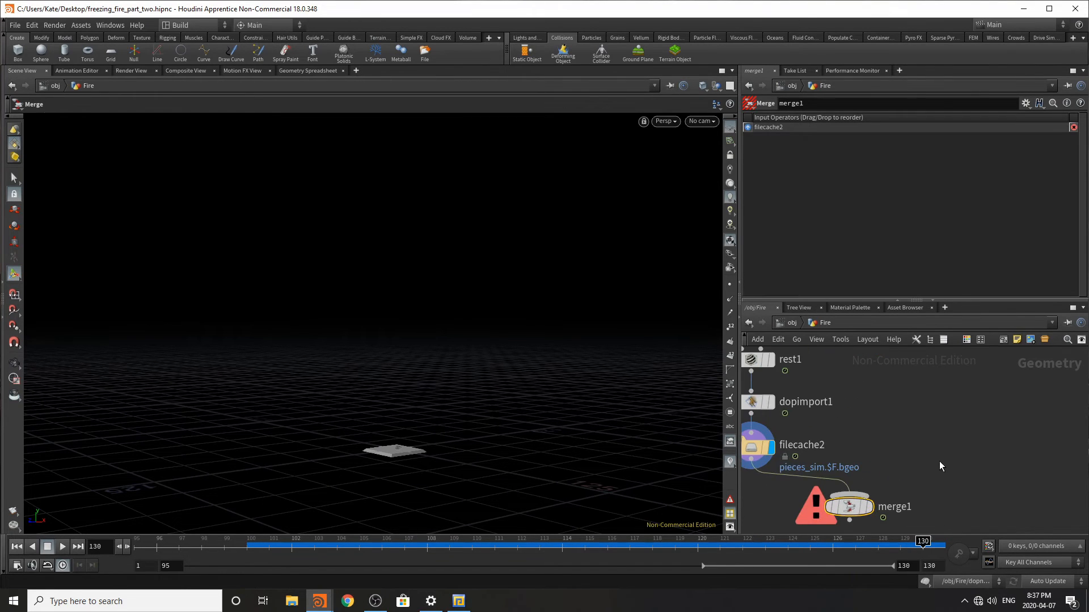
pyautogui.press('Tab')
pyautogui.write('object')
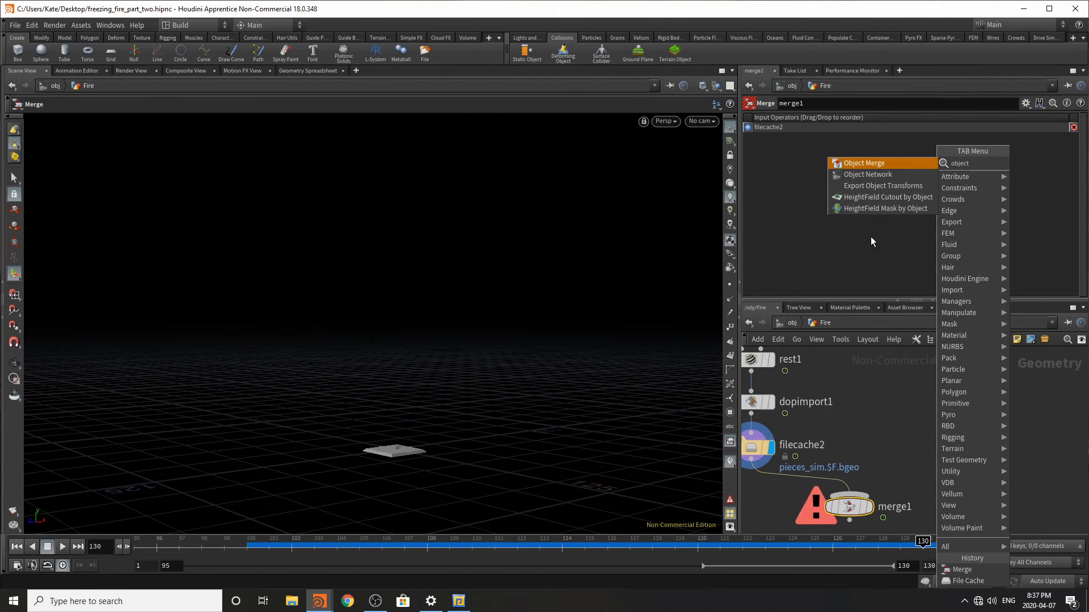
pyautogui.click(873, 164)
pyautogui.click(931, 415)
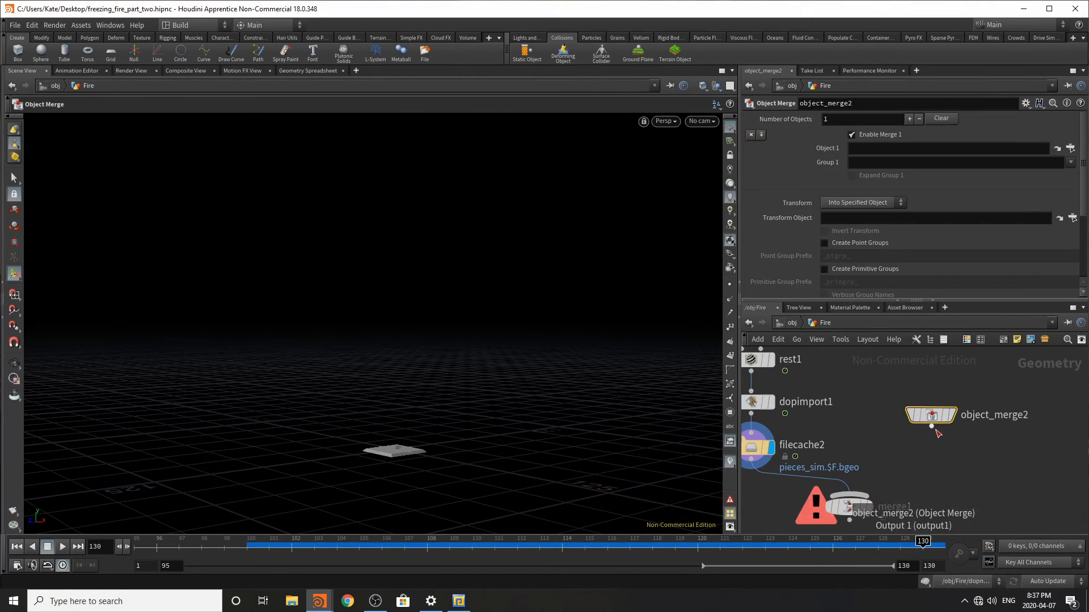
pyautogui.doubleClick(992, 420)
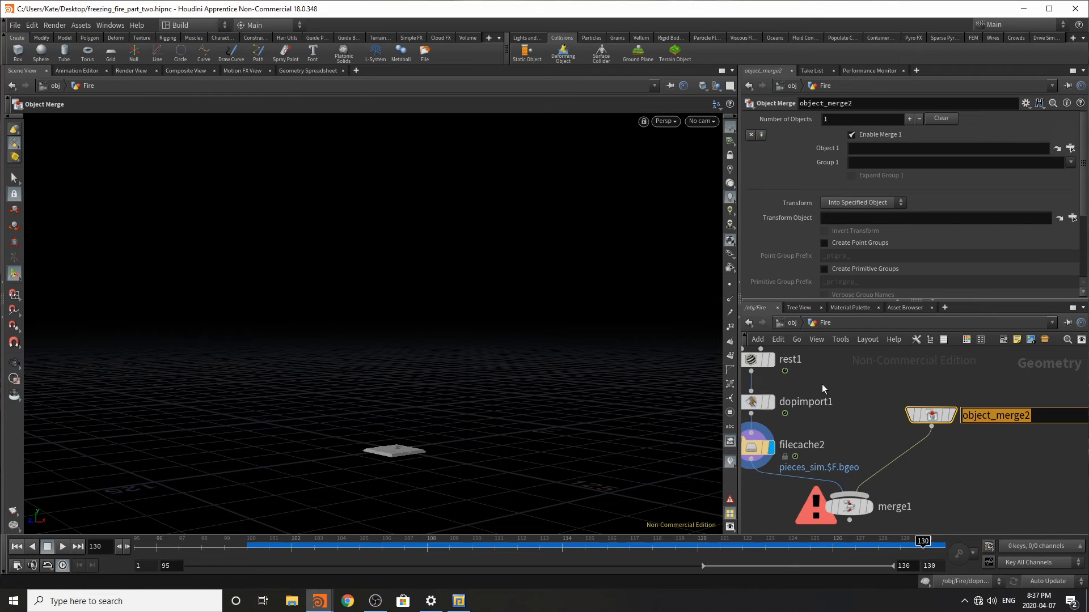
pyautogui.write('bottom')
pyautogui.press('Return')
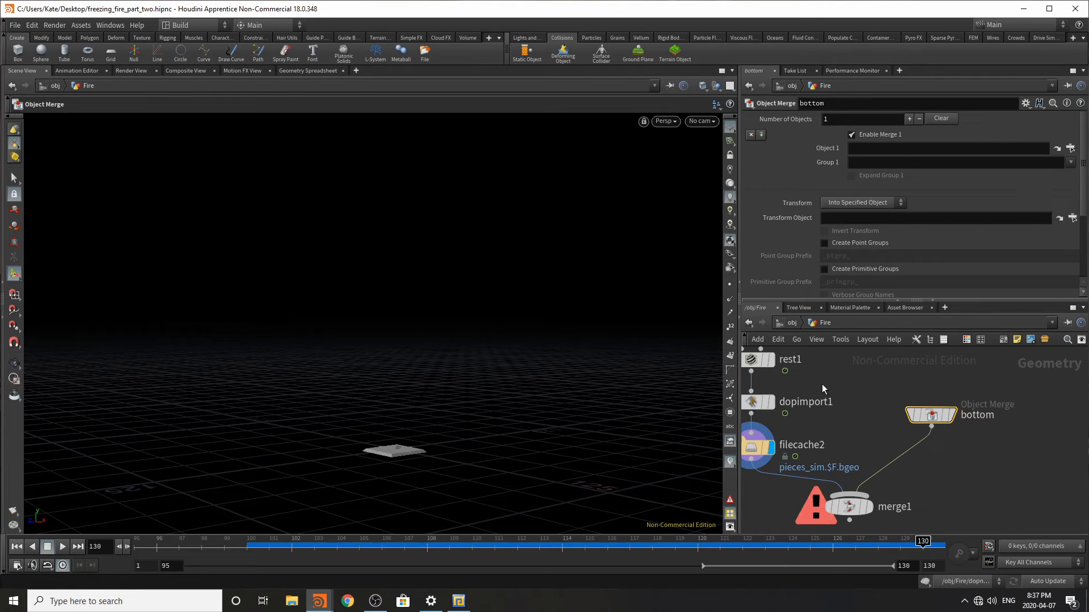
# Step: Set the bottom node's transform to Into This Object and its Object 1 source to /obj/Fire/Out_Non_Fracture
pyautogui.click(844, 202)
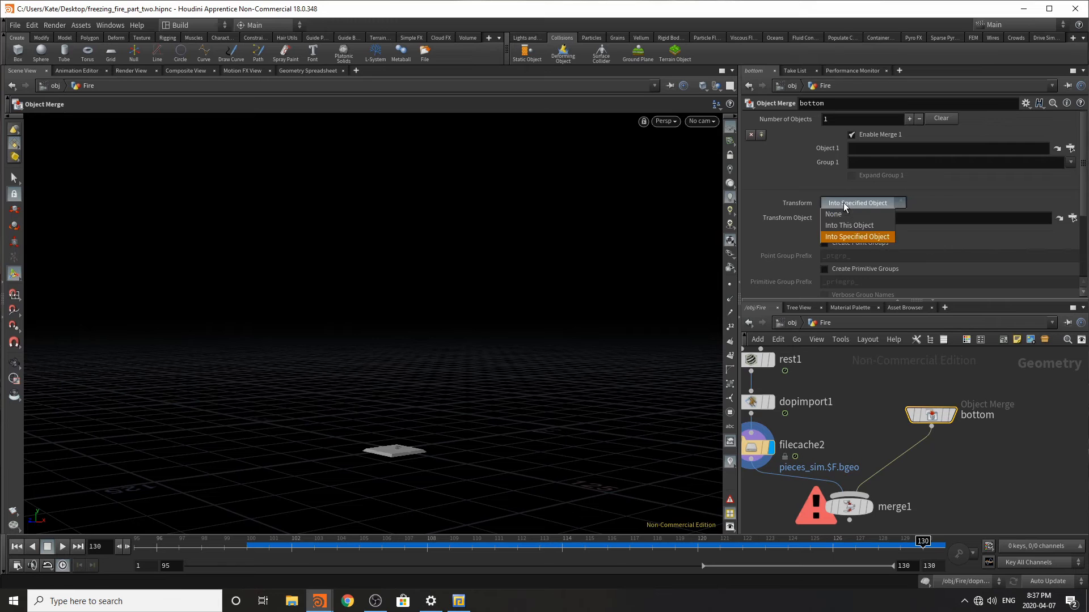
pyautogui.click(846, 222)
pyautogui.scroll(-5, 938, 495)
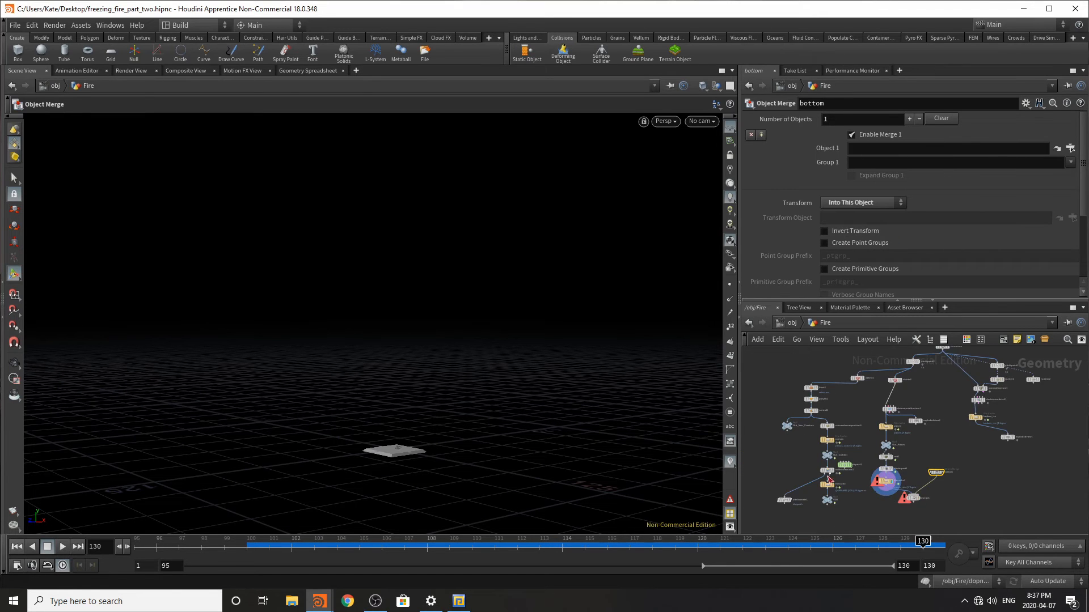
pyautogui.scroll(5, 771, 419)
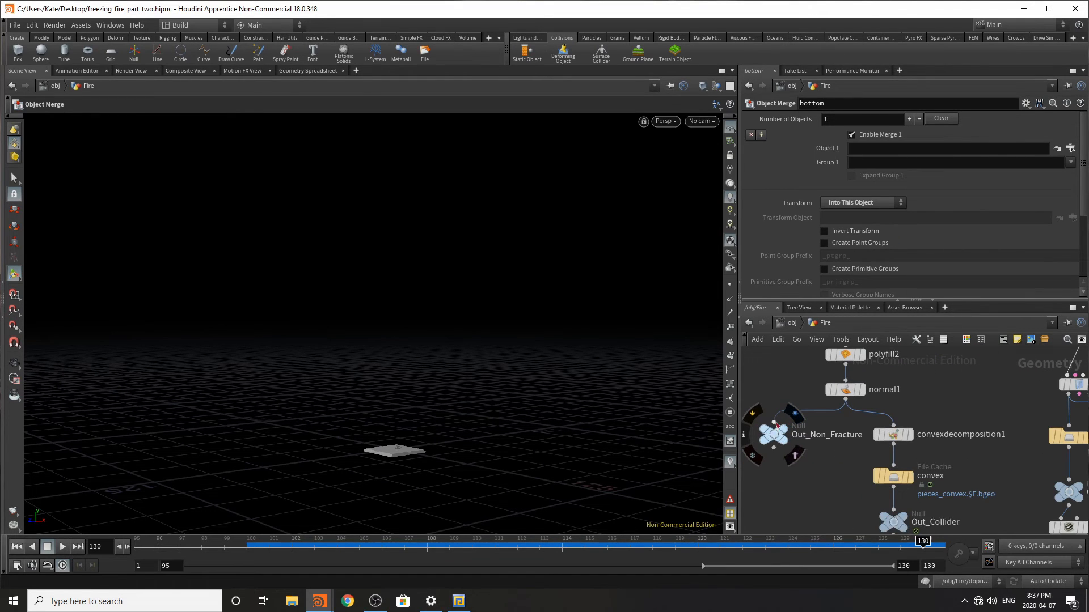
pyautogui.scroll(-5, 777, 425)
pyautogui.scroll(5, 904, 464)
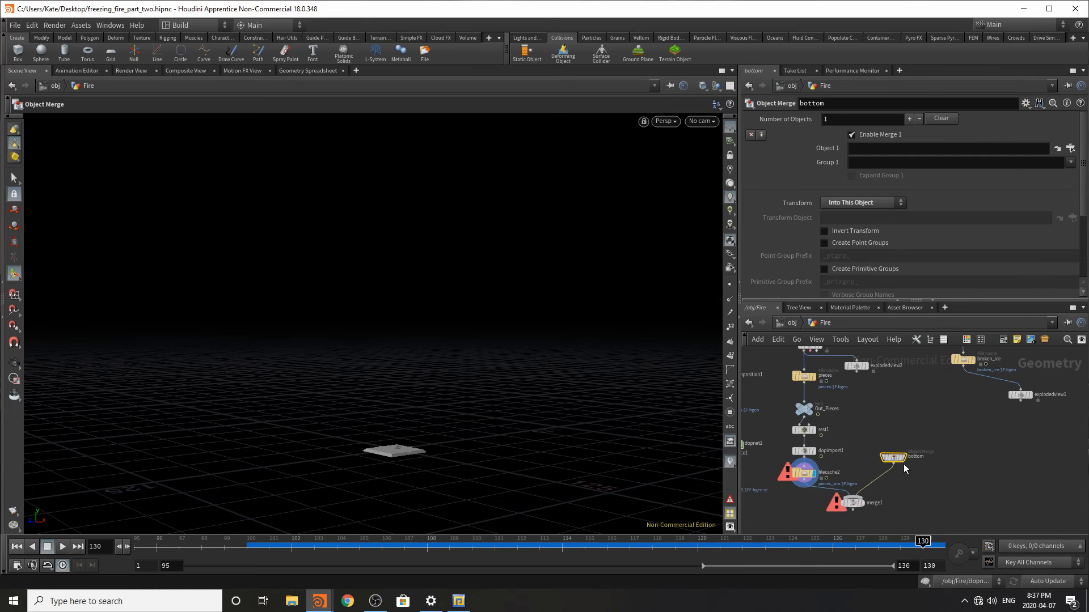
pyautogui.click(1070, 148)
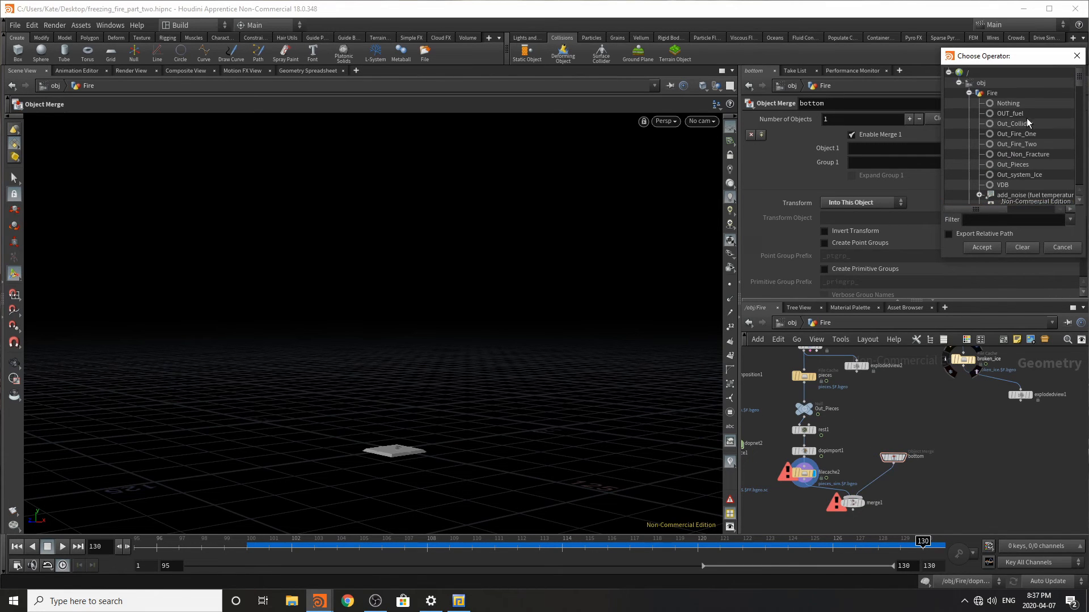
pyautogui.doubleClick(1046, 157)
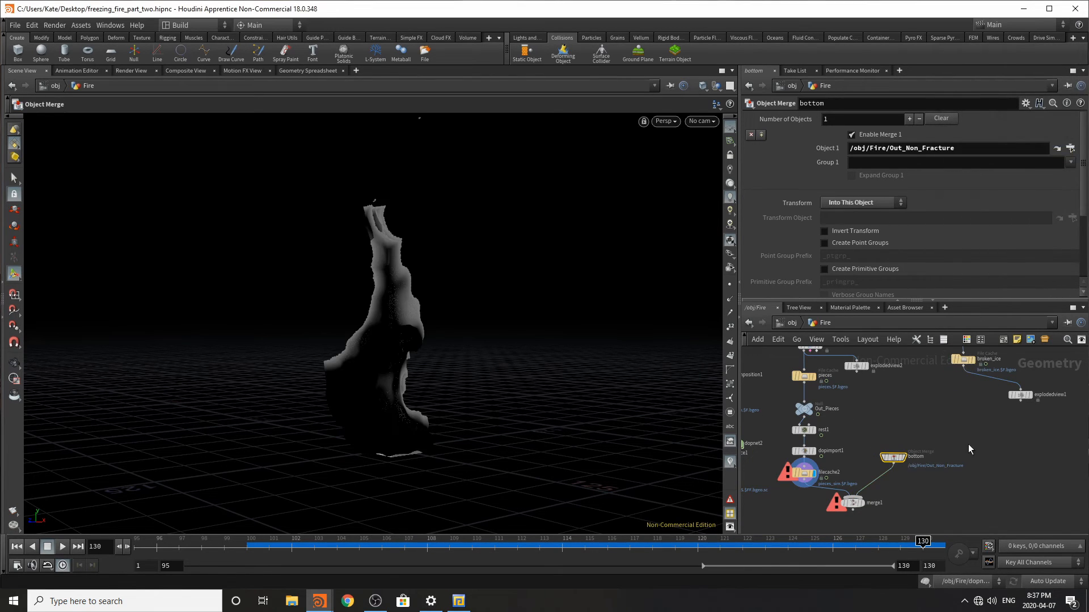
# Step: Display merge1 and go to frame 107
pyautogui.scroll(-5, 967, 444)
pyautogui.scroll(5, 935, 477)
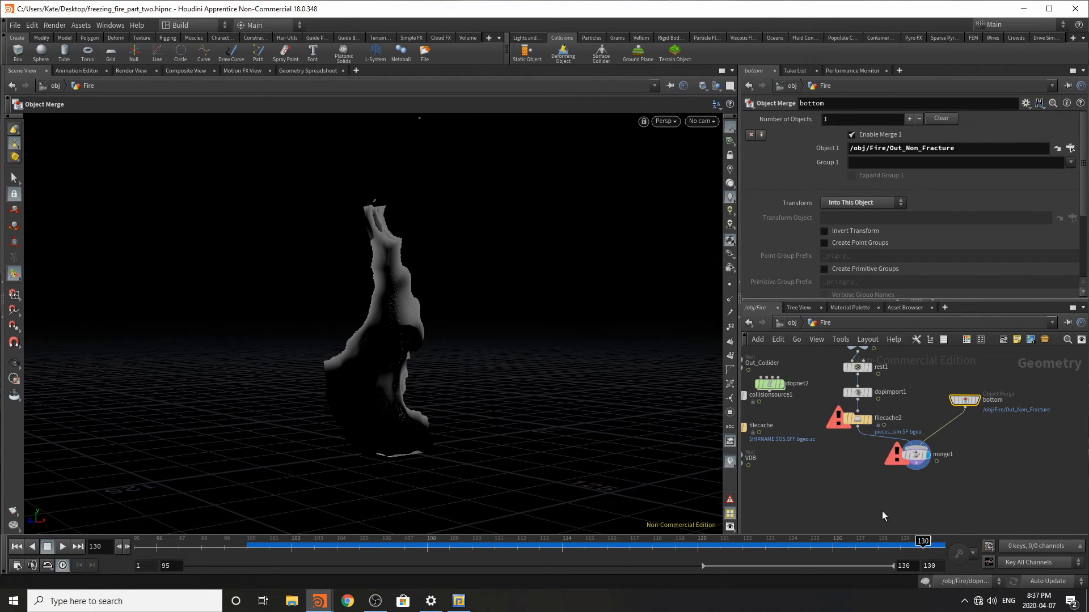
pyautogui.moveTo(315, 546)
pyautogui.mouseDown()
pyautogui.moveTo(270, 546)
pyautogui.moveTo(450, 546)
pyautogui.moveTo(405, 546)
pyautogui.mouseUp()
pyautogui.click(326, 607)
pyautogui.click(380, 564)
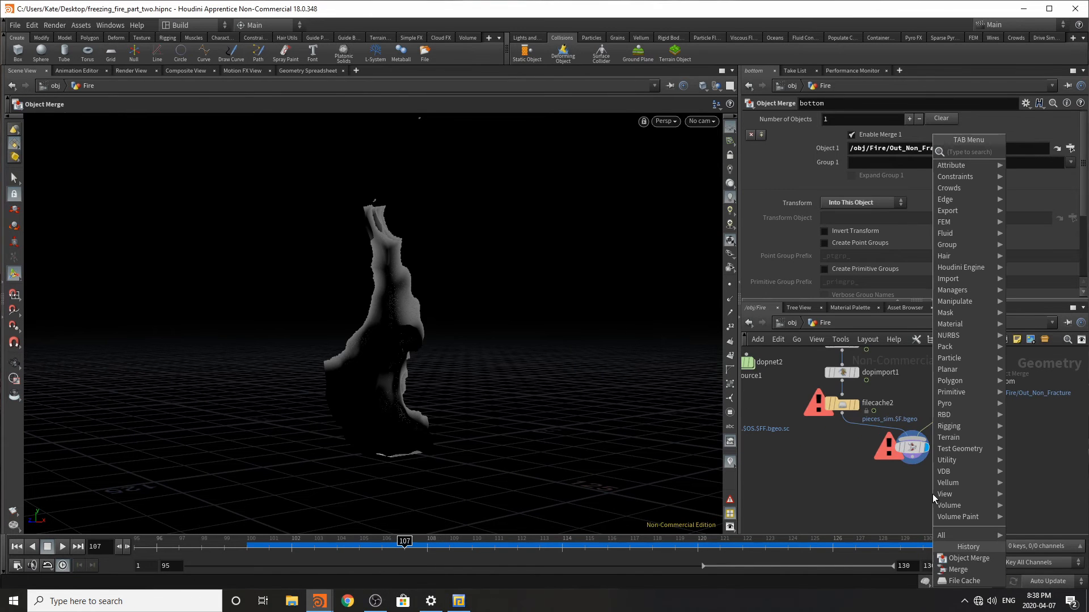
# Step: Add an Attribute Delete node below merge1 and display it
pyautogui.write('attr')
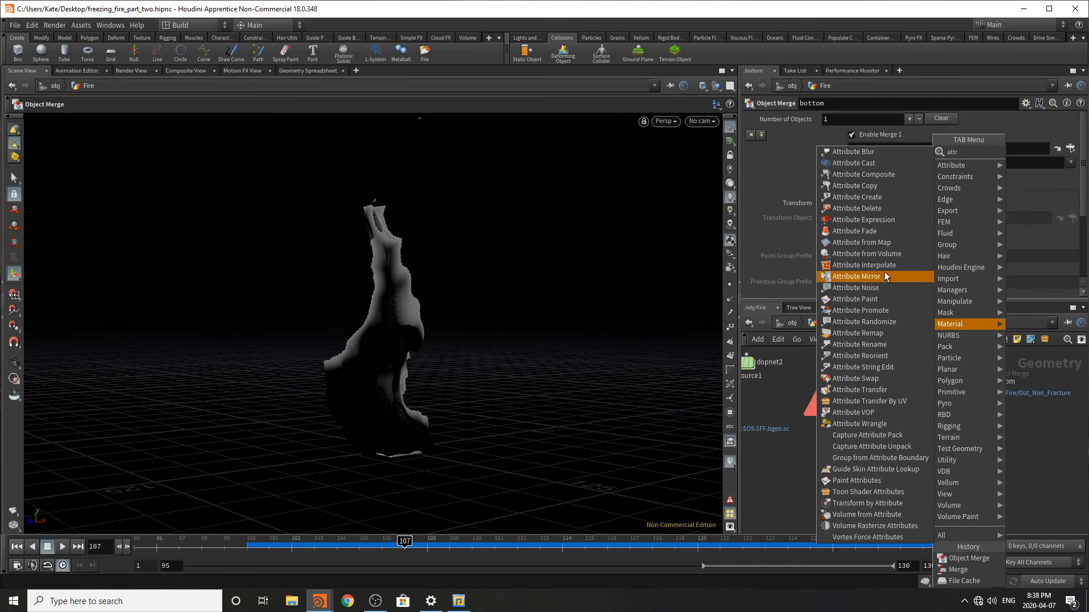
pyautogui.click(894, 208)
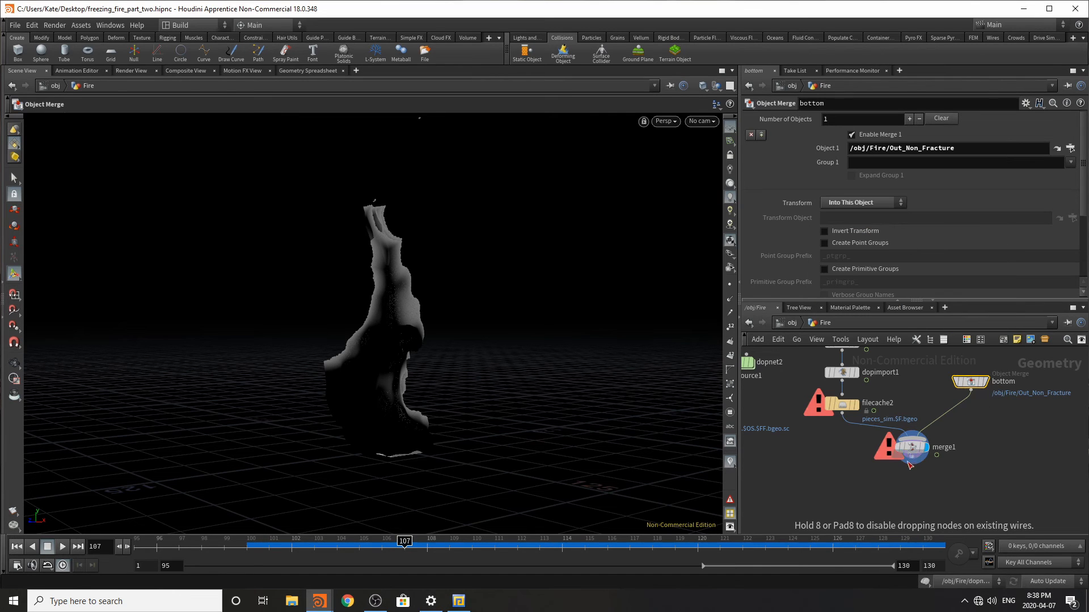
pyautogui.click(914, 483)
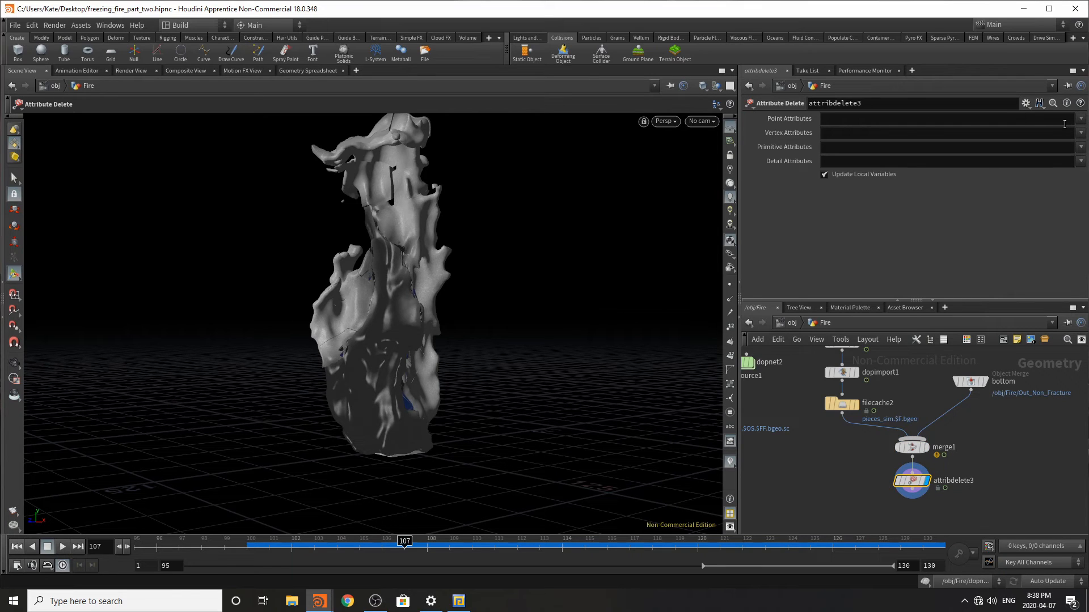
# Step: Set attribdelete3 to remove the detail attributes timescale and doppath
pyautogui.click(1081, 119)
pyautogui.click(1081, 119)
pyautogui.click(1081, 147)
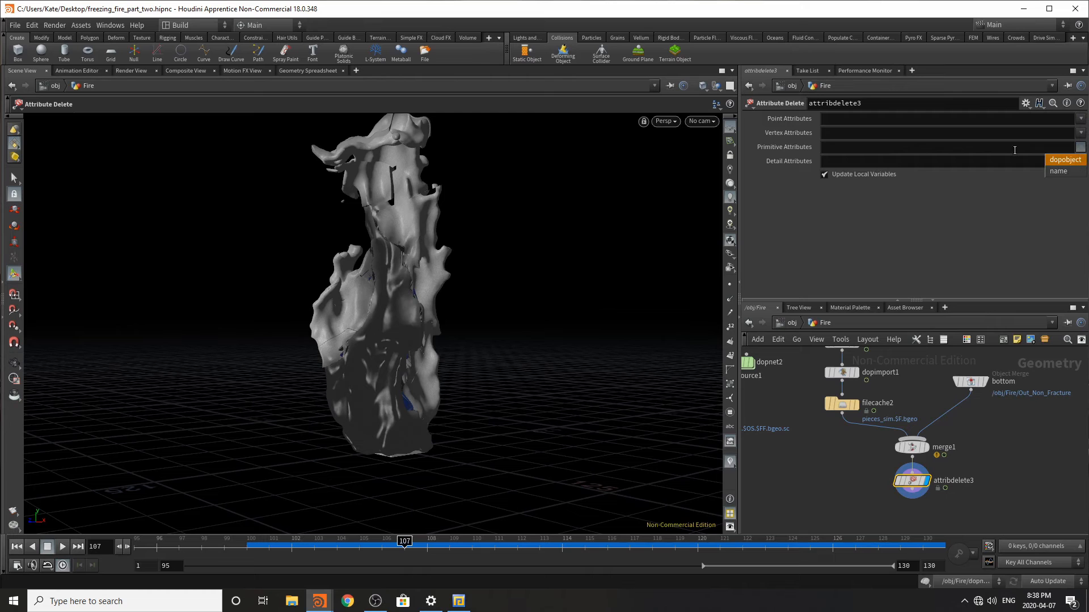
pyautogui.click(1043, 165)
pyautogui.click(1080, 162)
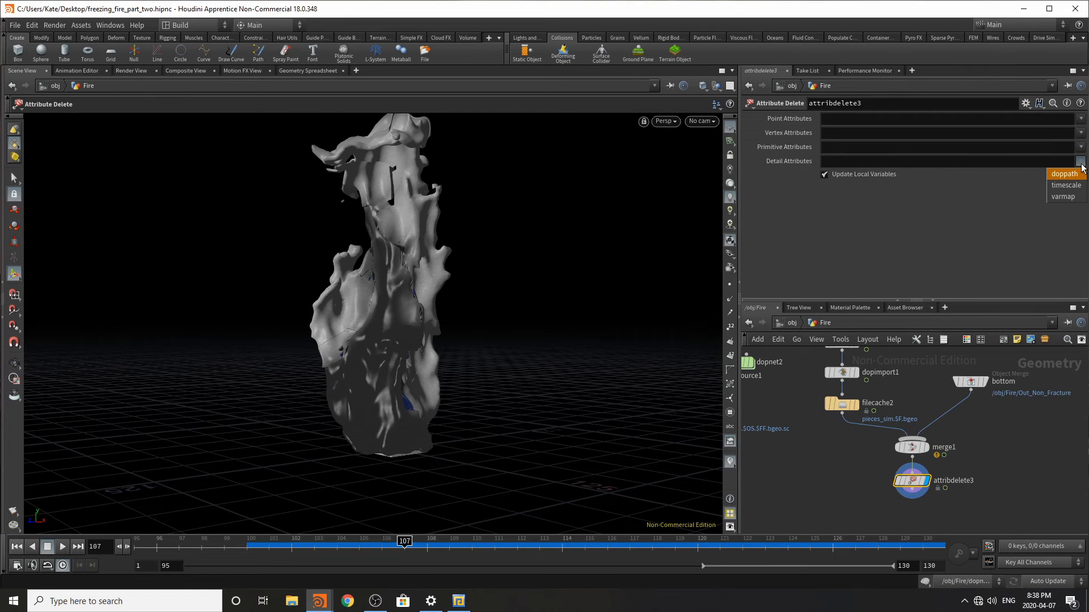
pyautogui.click(1032, 138)
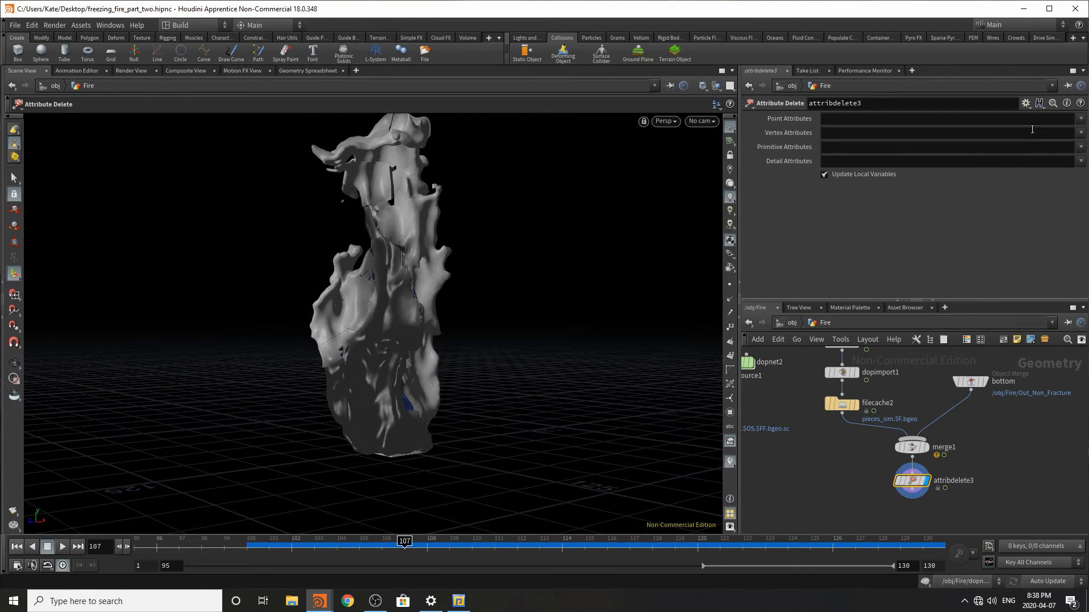
pyautogui.click(1081, 163)
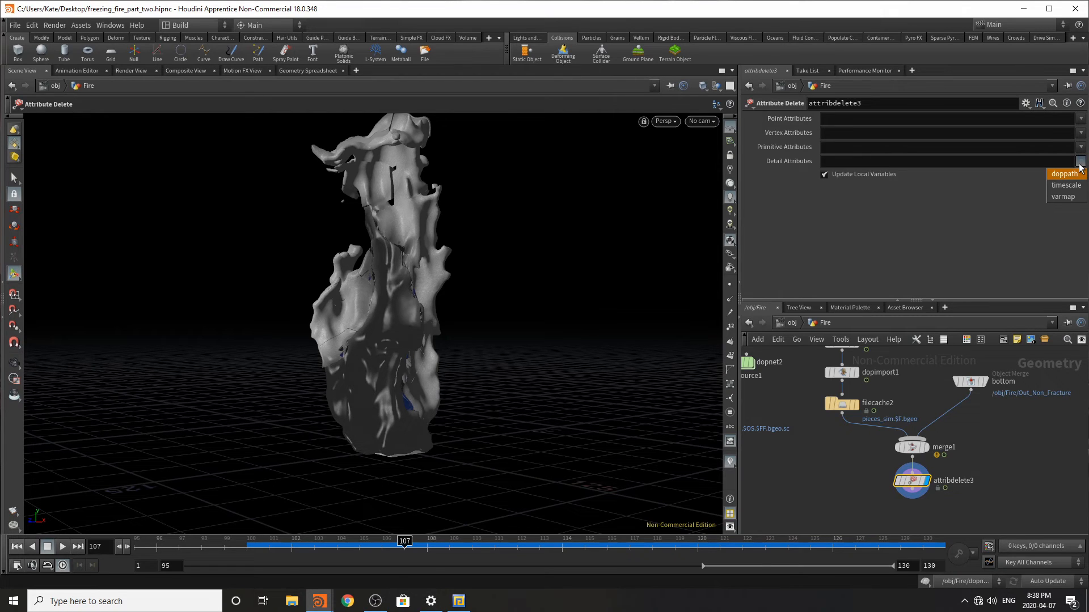
pyautogui.click(1082, 162)
pyautogui.click(1066, 174)
# Step: Set attribdelete3 to also remove the primitive attribute dopobject and the point attribute Cd
pyautogui.click(1081, 147)
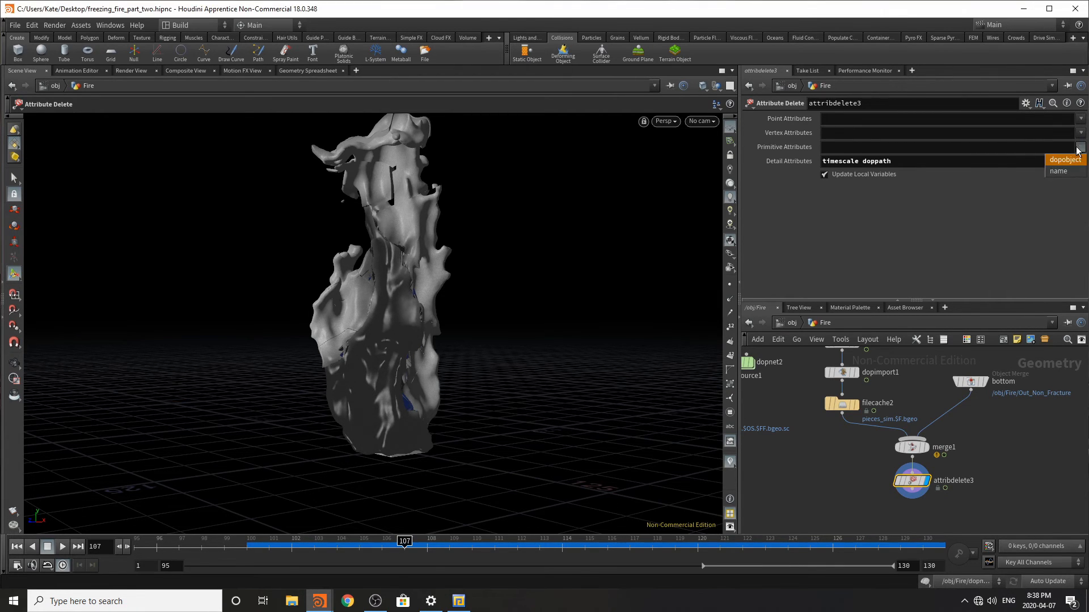
pyautogui.click(1080, 160)
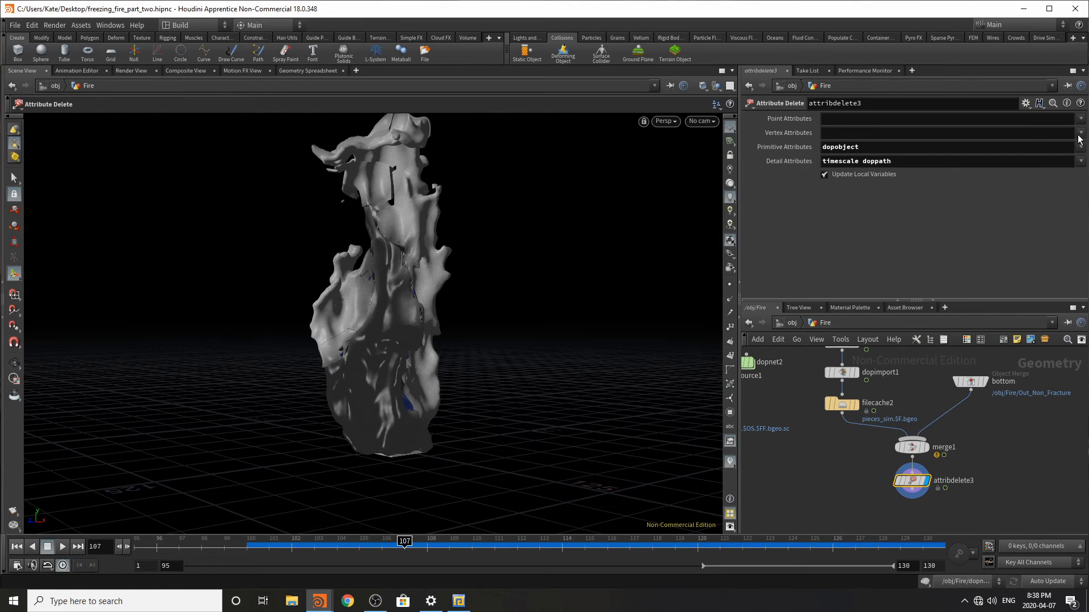
pyautogui.click(1080, 135)
pyautogui.click(1080, 119)
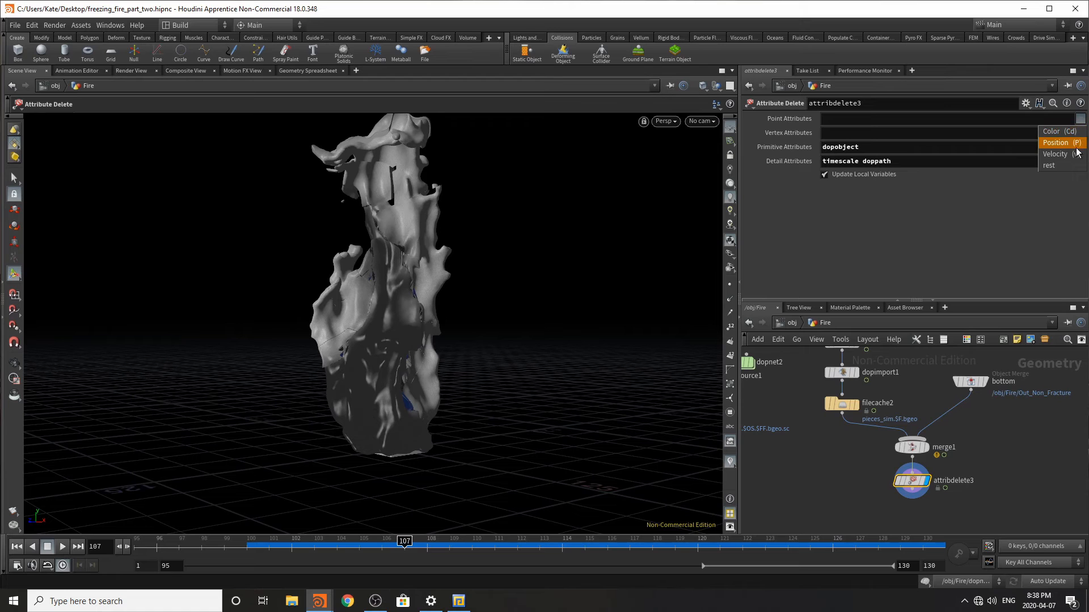
pyautogui.click(1066, 132)
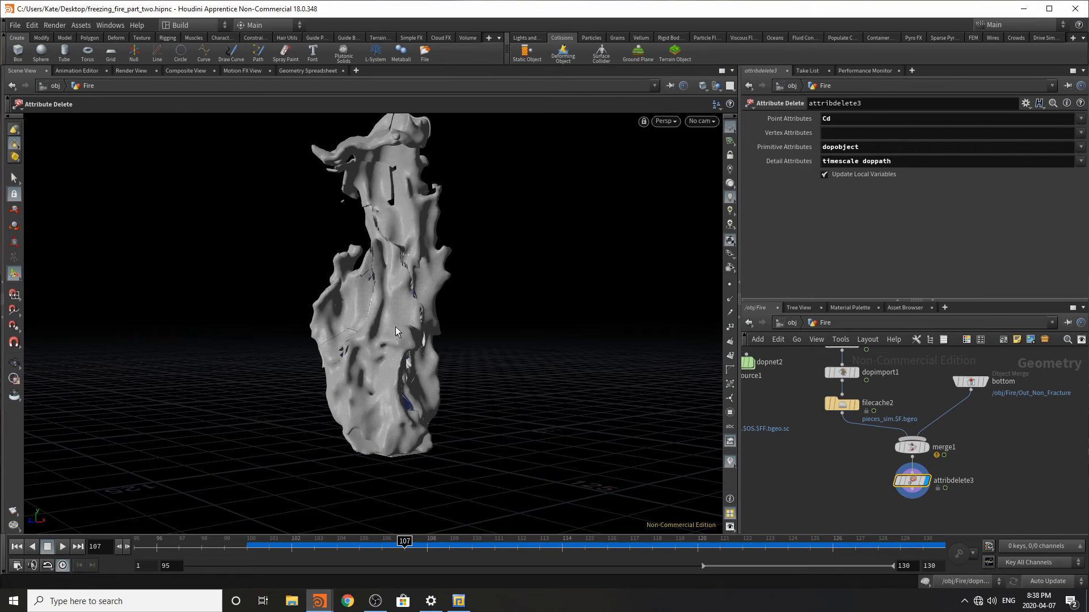
# Step: Examine the cracks between the ice pieces up close at frame 107 and compare them at frame 100
pyautogui.press('Escape')
pyautogui.moveTo(389, 312); pyautogui.dragTo(378, 209)
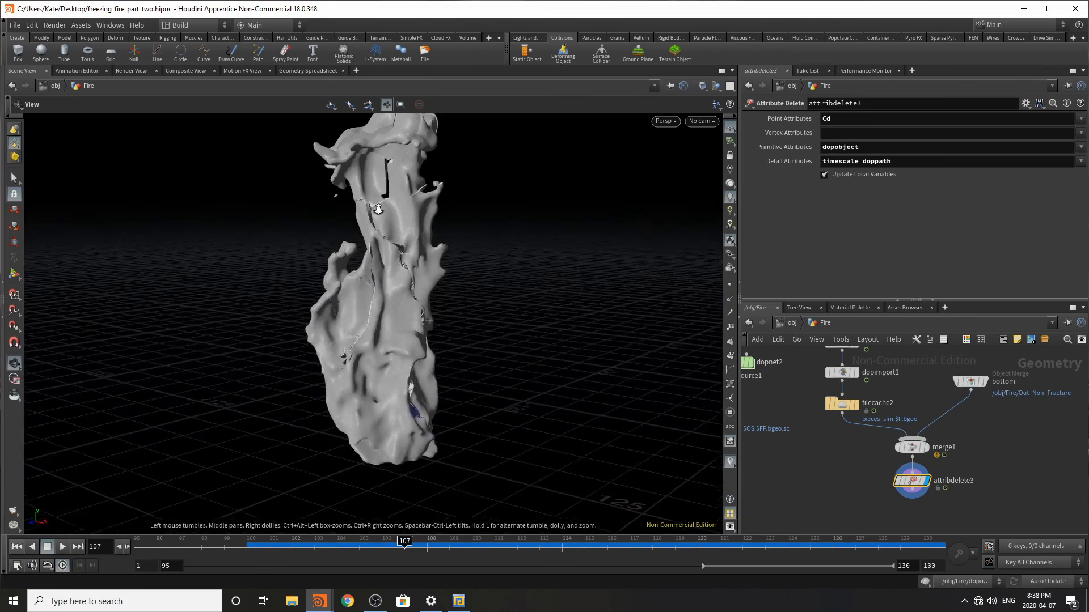
pyautogui.moveTo(378, 209); pyautogui.dragTo(372, 258, button='right')
pyautogui.moveTo(372, 258); pyautogui.dragTo(384, 176)
pyautogui.moveTo(385, 175); pyautogui.dragTo(453, 223, button='right')
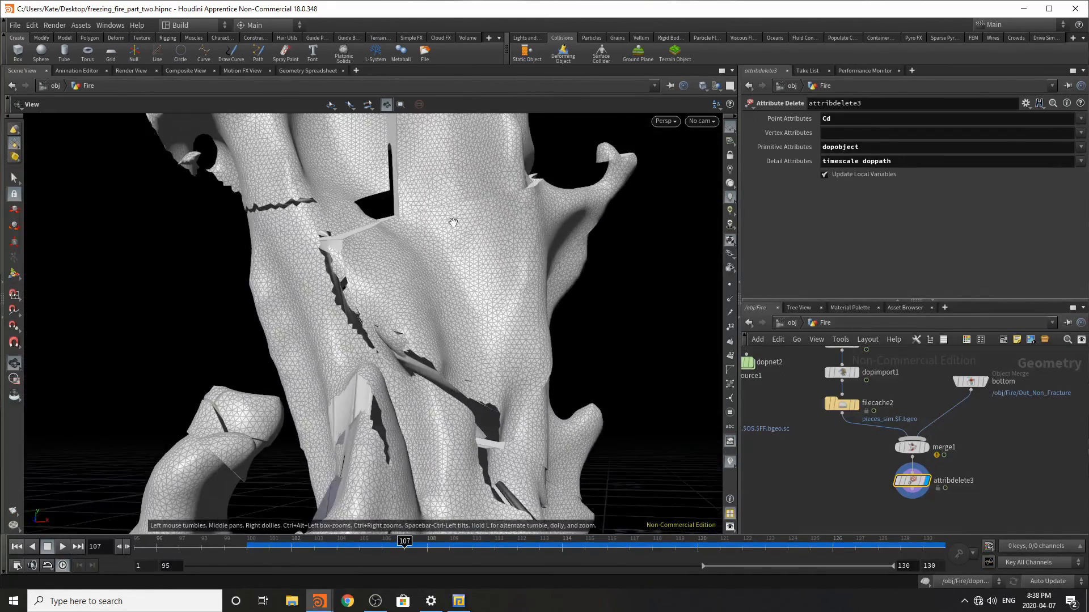
pyautogui.moveTo(395, 222)
pyautogui.mouseDown()
pyautogui.moveTo(318, 341)
pyautogui.moveTo(341, 331)
pyautogui.moveTo(363, 340)
pyautogui.moveTo(351, 363)
pyautogui.mouseUp()
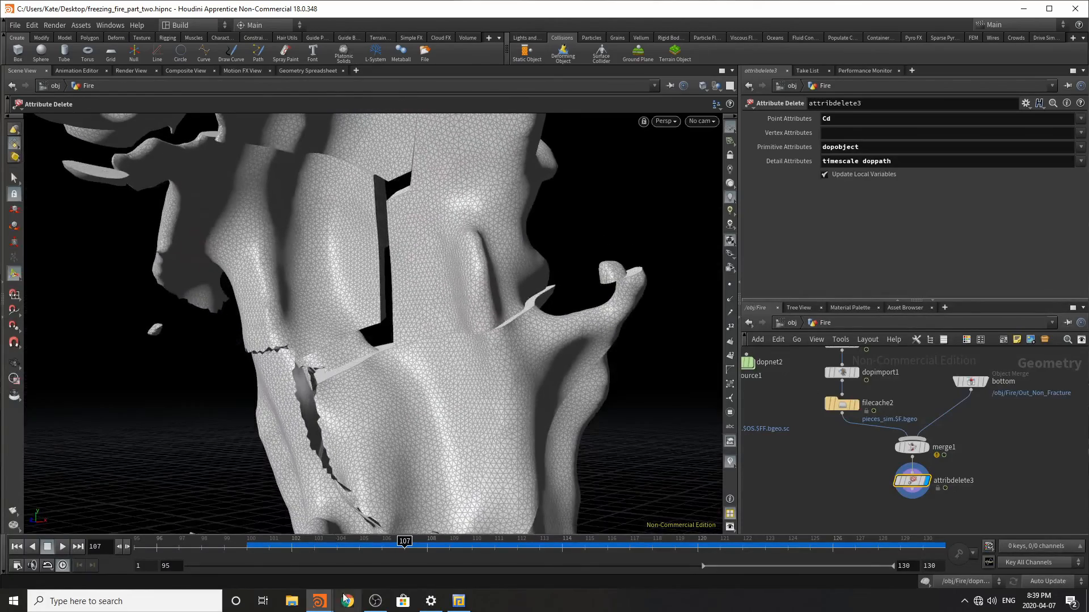
pyautogui.moveTo(324, 548); pyautogui.dragTo(268, 553)
pyautogui.click(246, 551)
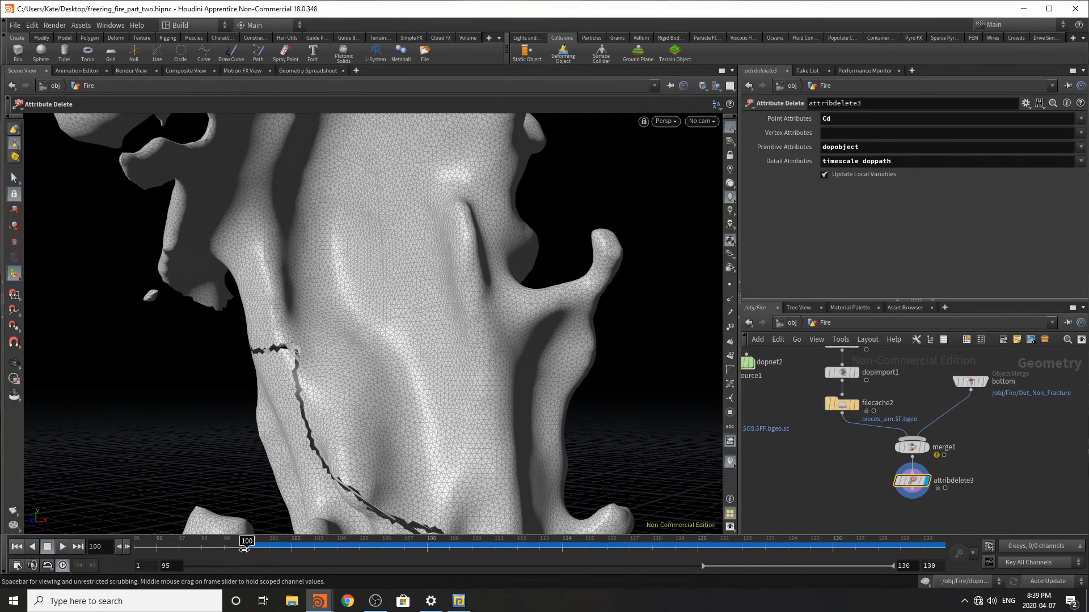
pyautogui.press('Escape')
pyautogui.moveTo(340, 303); pyautogui.dragTo(400, 364)
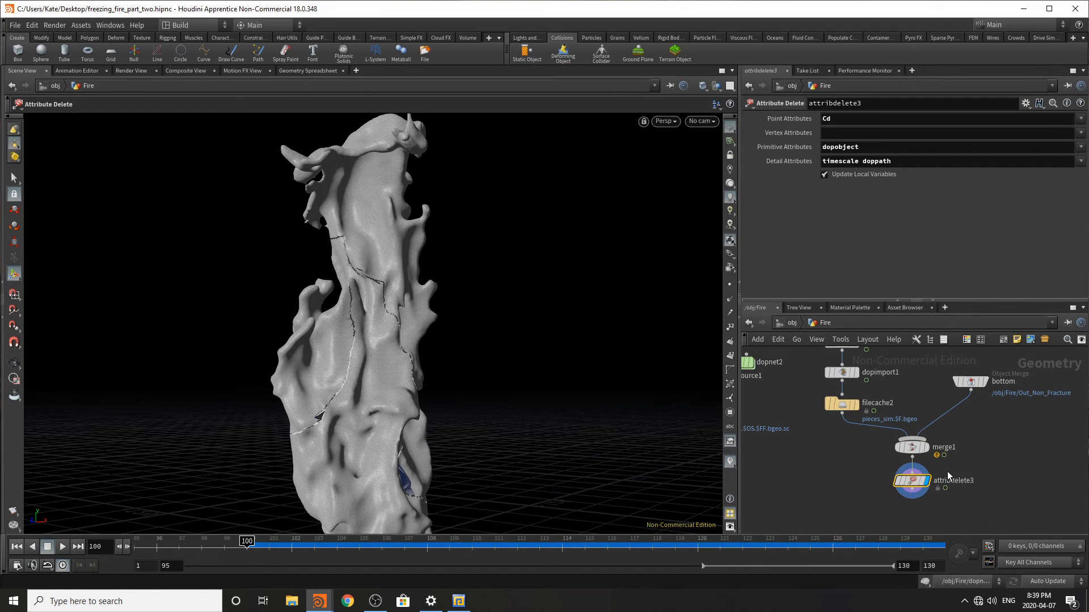
# Step: Add a Null node below attribdelete3, align it under the chain and display it
pyautogui.scroll(-3, 930, 468)
pyautogui.scroll(2, 907, 460)
pyautogui.press('Tab')
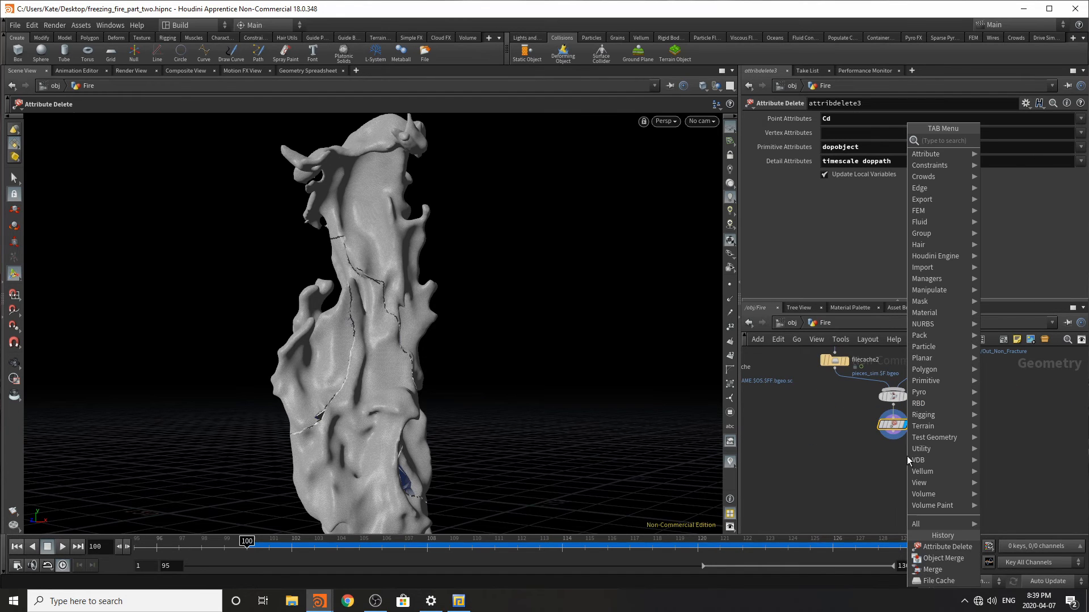
pyautogui.write('null')
pyautogui.click(994, 141)
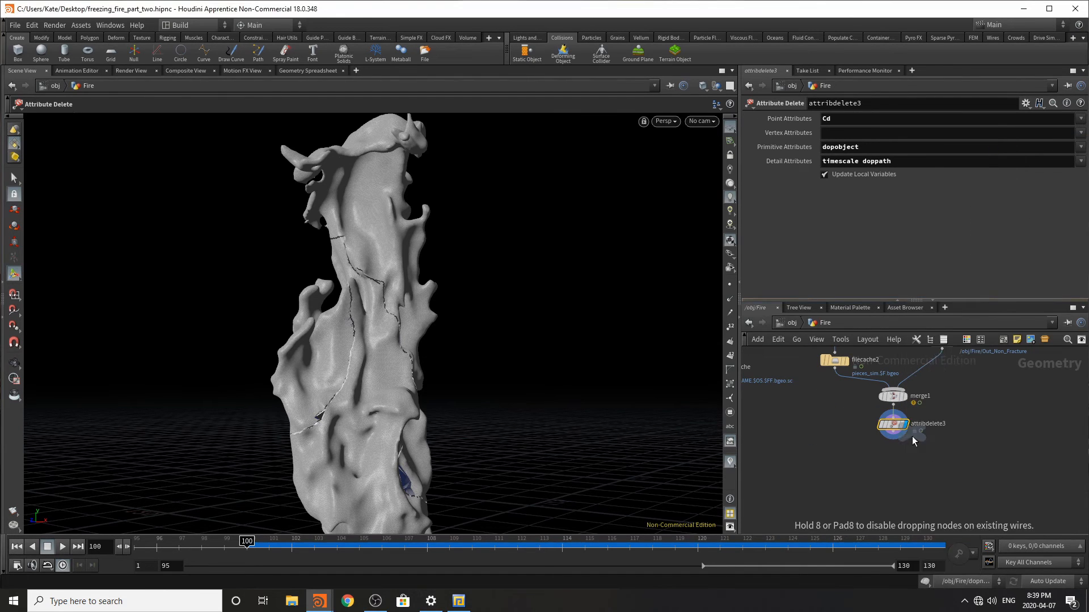
pyautogui.click(894, 462)
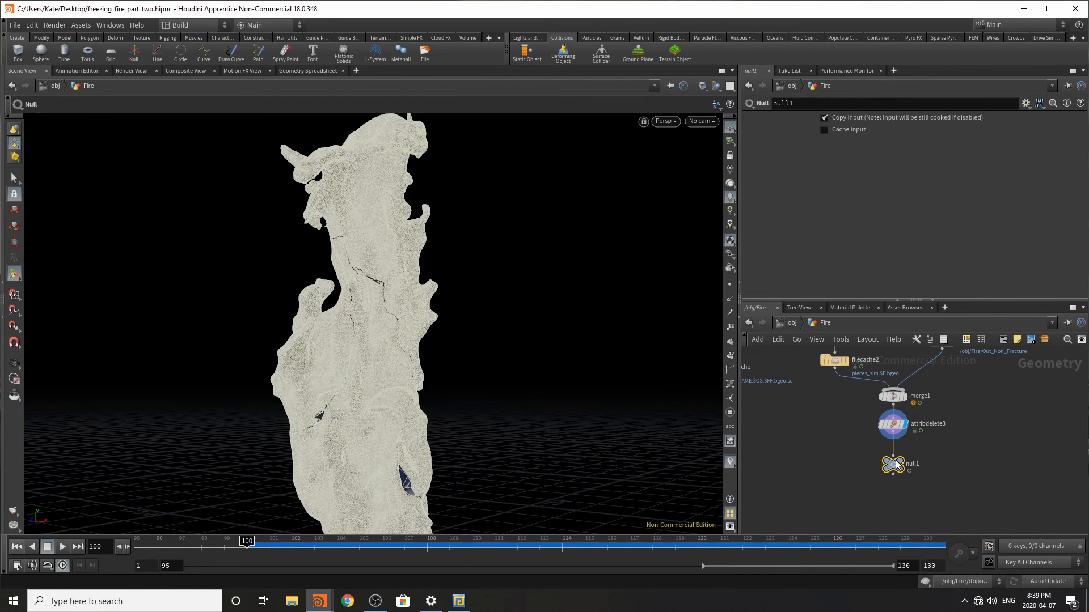
pyautogui.moveTo(894, 464); pyautogui.dragTo(894, 458)
pyautogui.click(906, 458)
# Step: Rename the new null below attribdelete3 to Out_Fracture_Dynamic
pyautogui.click(912, 459)
pyautogui.write('Out_Fr')
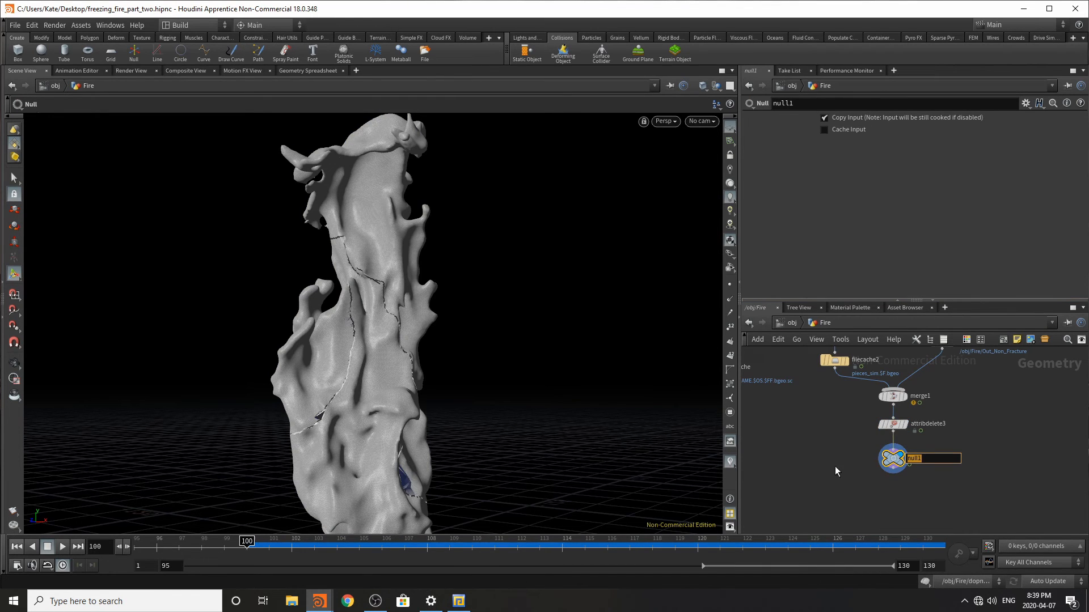
pyautogui.write('actur_Dynamic')
pyautogui.press('Return')
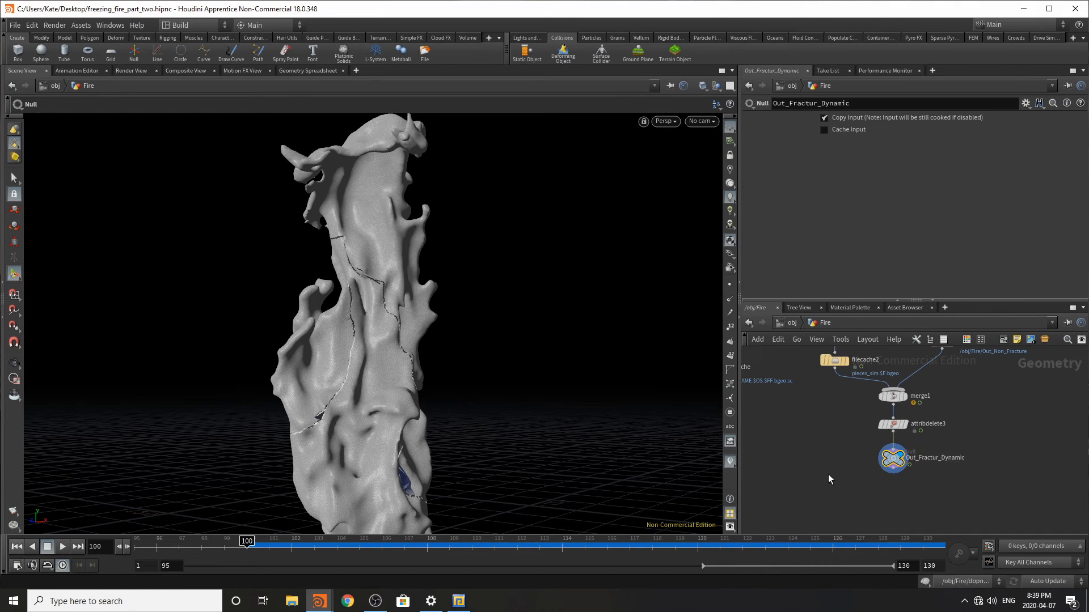
pyautogui.scroll(5, 921, 434)
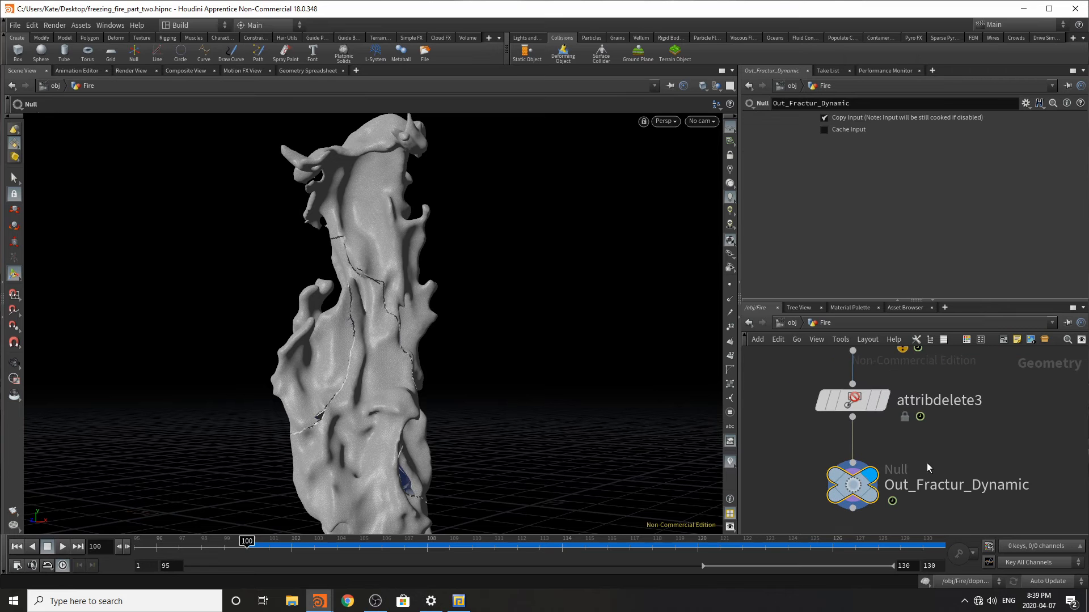
pyautogui.doubleClick(956, 486)
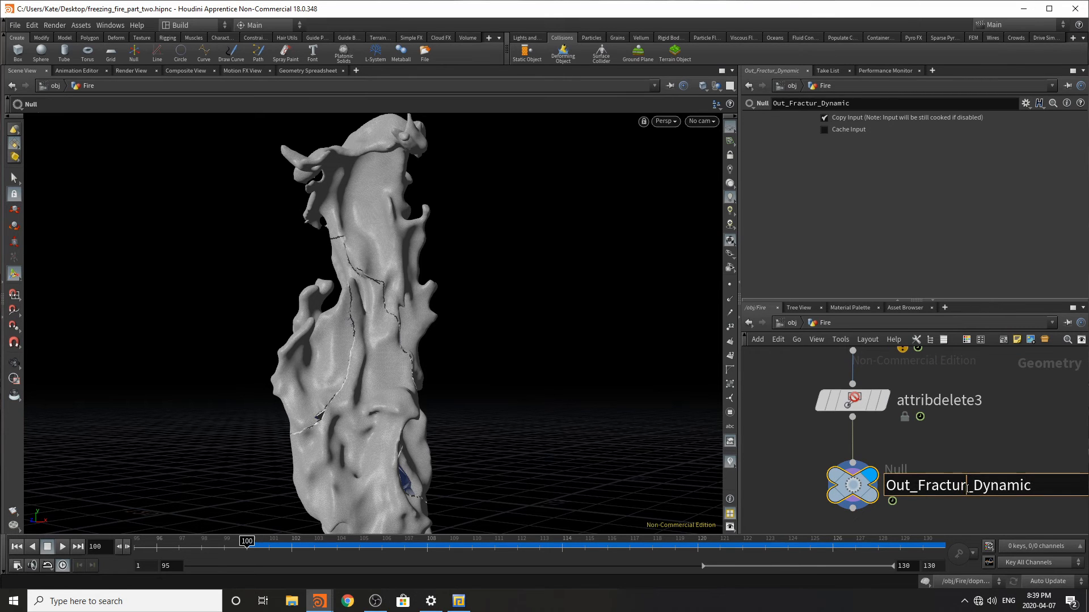
pyautogui.write('e')
pyautogui.press('Return')
# Step: Display Out_system_Ice and switch1 further up the network and examine the switch's Select Input expression
pyautogui.scroll(-6, 939, 507)
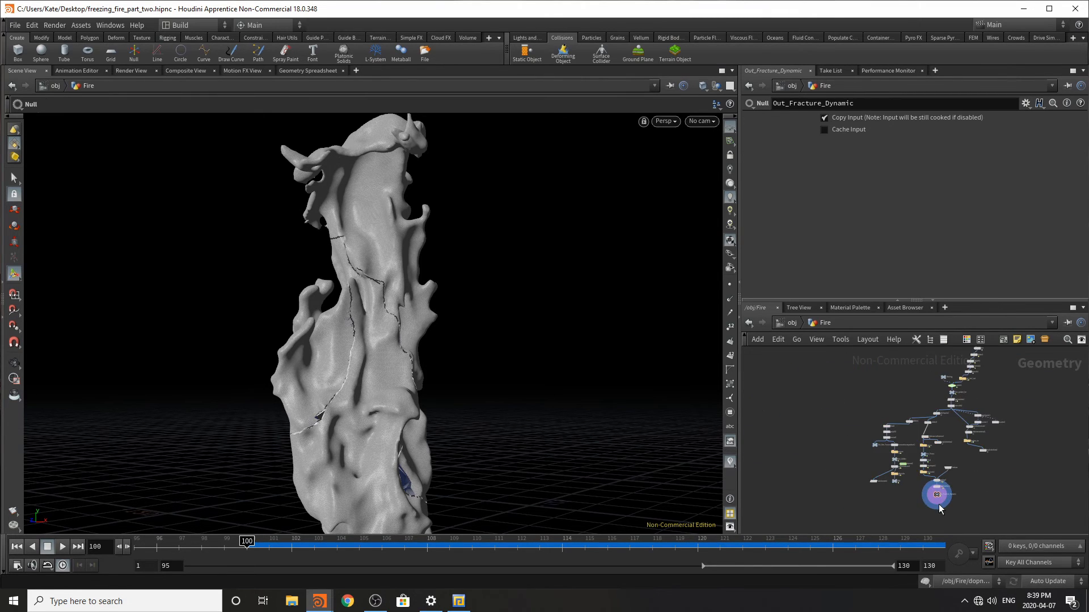
pyautogui.scroll(-5, 967, 481)
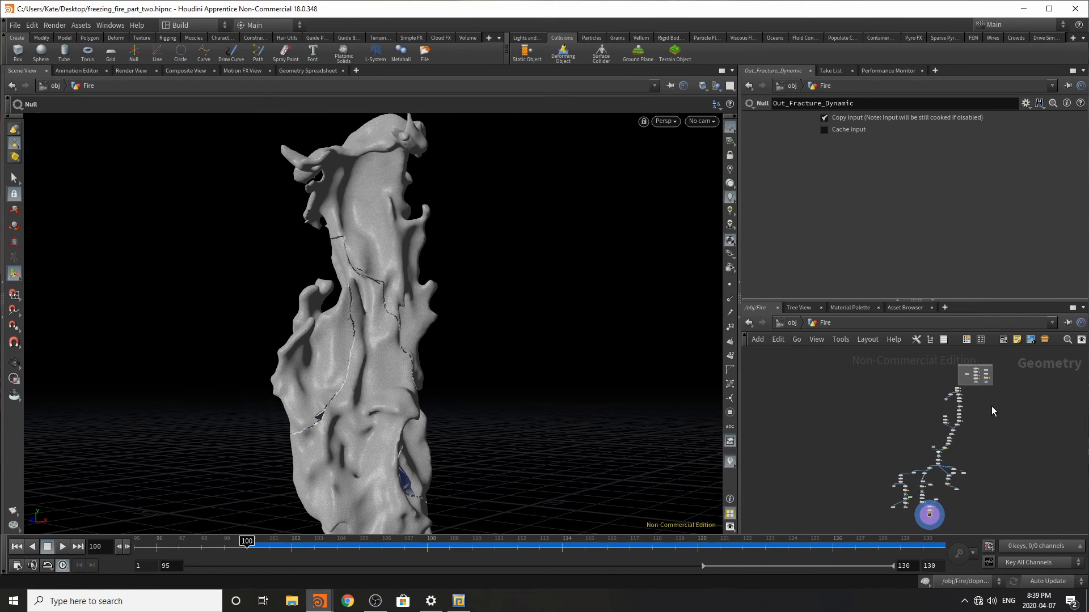
pyautogui.scroll(5, 952, 446)
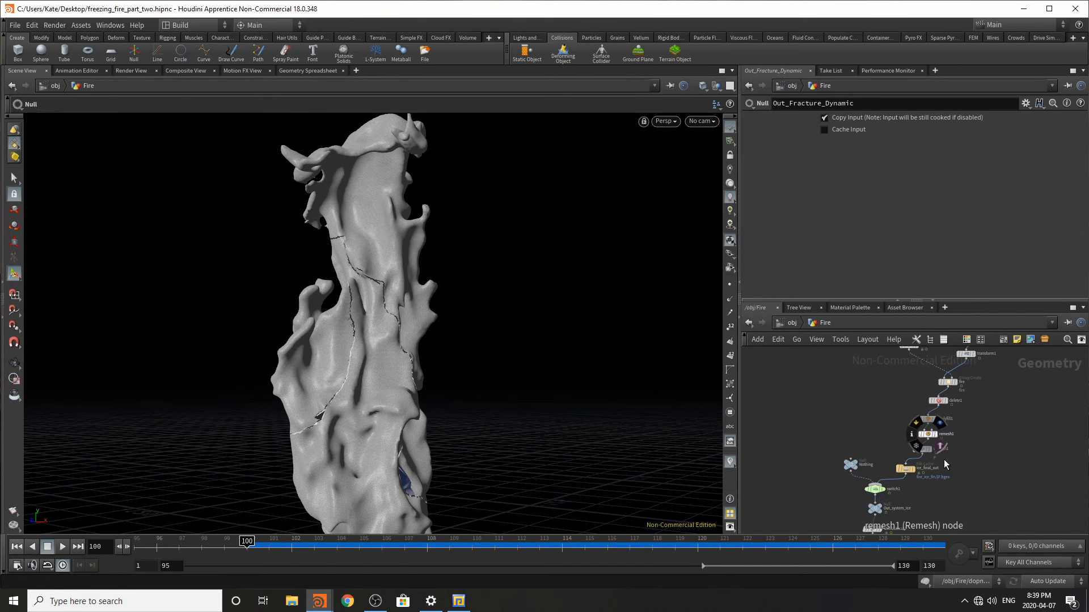
pyautogui.scroll(3, 901, 502)
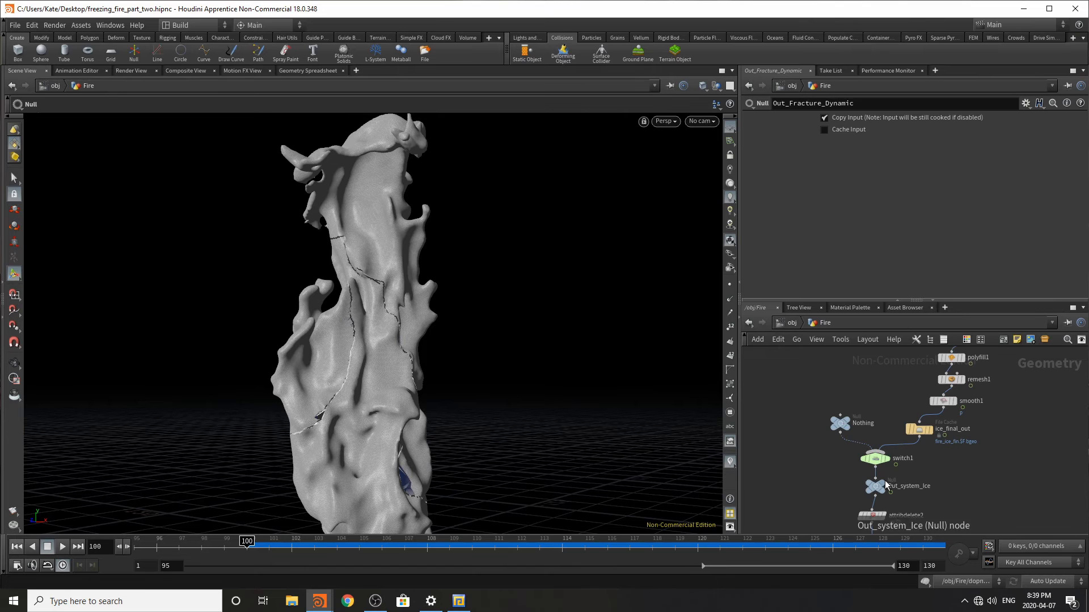
pyautogui.moveTo(886, 485)
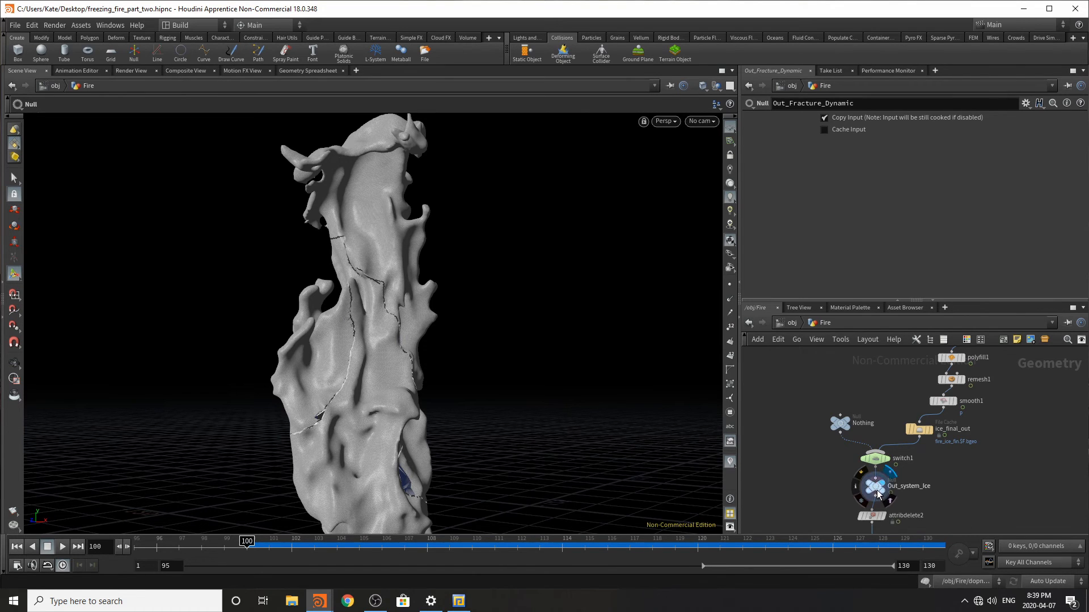
pyautogui.click(878, 486)
pyautogui.scroll(2, 859, 451)
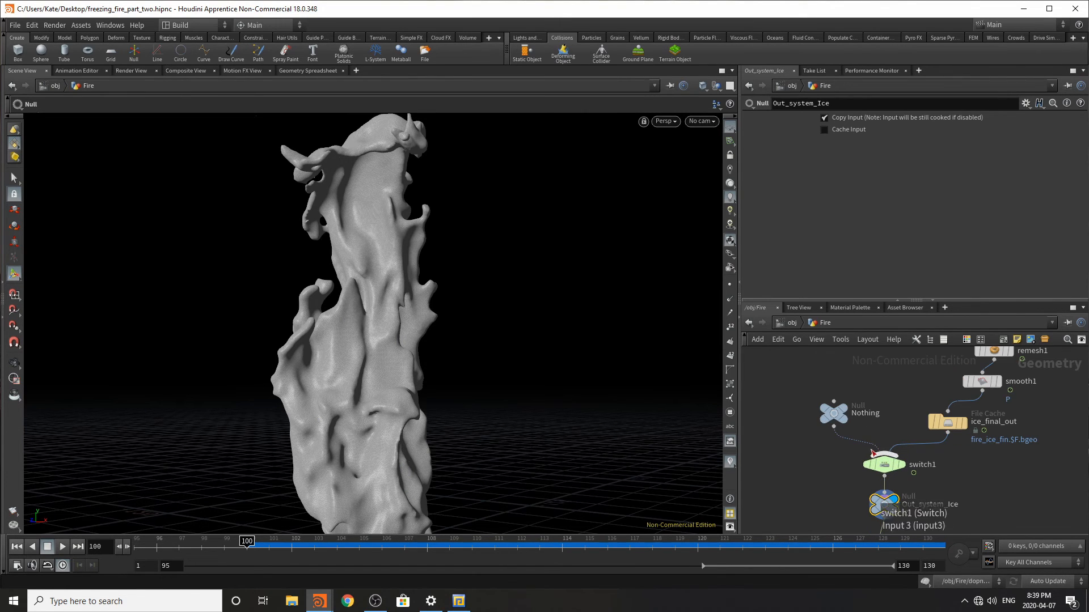
pyautogui.click(886, 466)
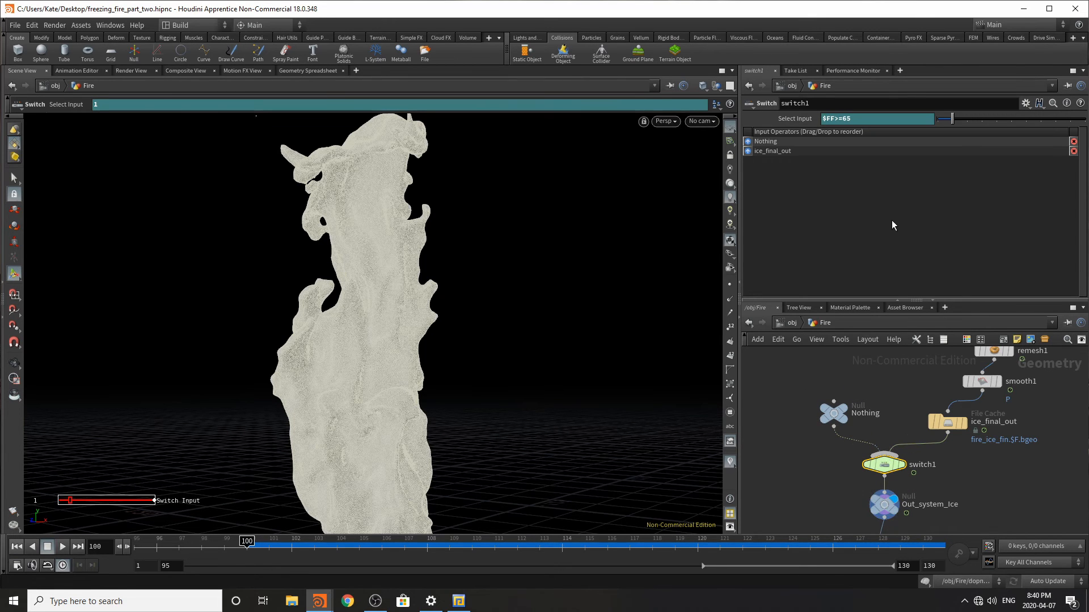
pyautogui.click(904, 467)
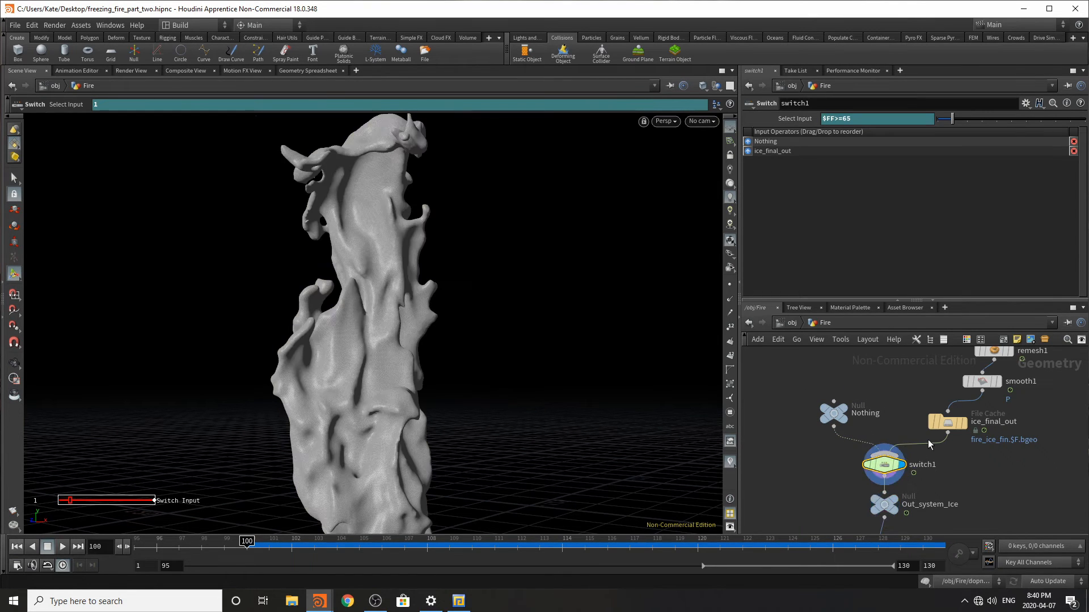
# Step: Widen the timeline range to start at frame 31 and display Out_system_Ice at frame 107
pyautogui.moveTo(196, 546); pyautogui.dragTo(127, 543)
pyautogui.moveTo(701, 567); pyautogui.dragTo(395, 556)
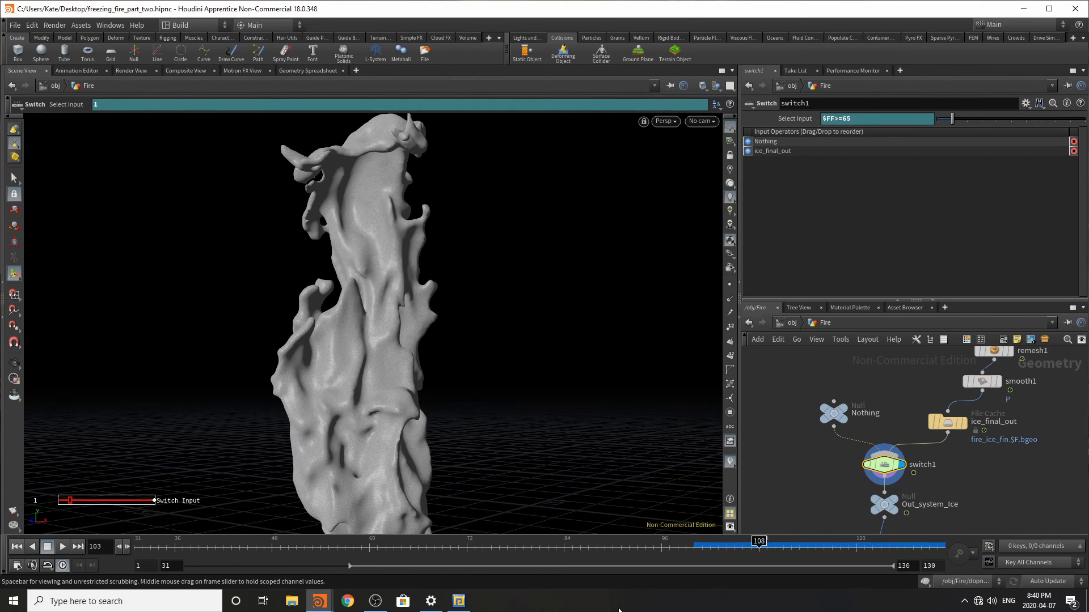
pyautogui.click(898, 504)
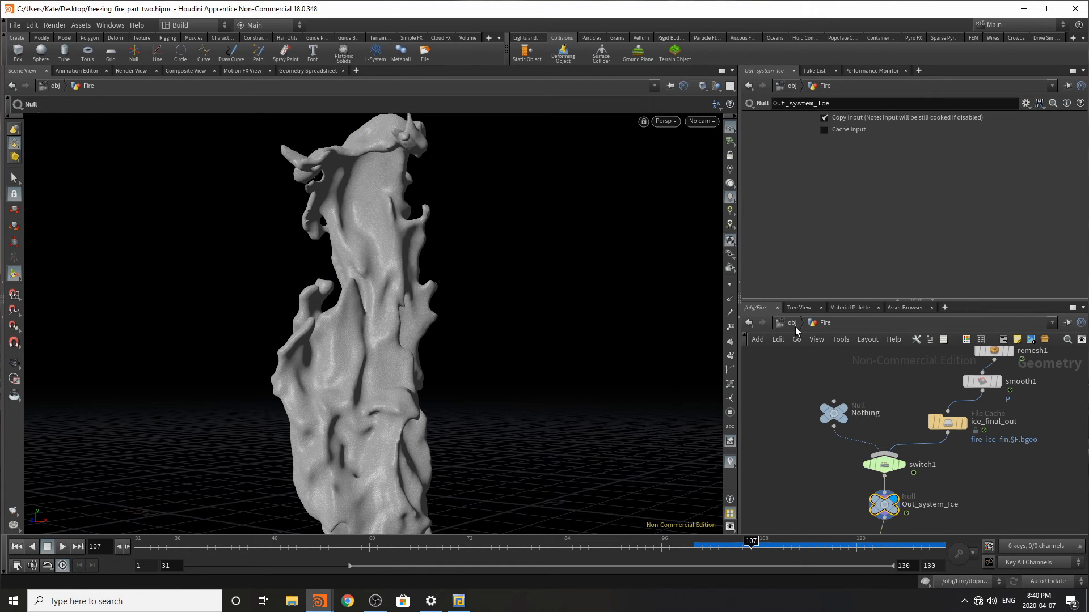
# Step: Review the network from the Out_system_Ice null down to the Out_Fracture_Dynamic null
pyautogui.press('h')
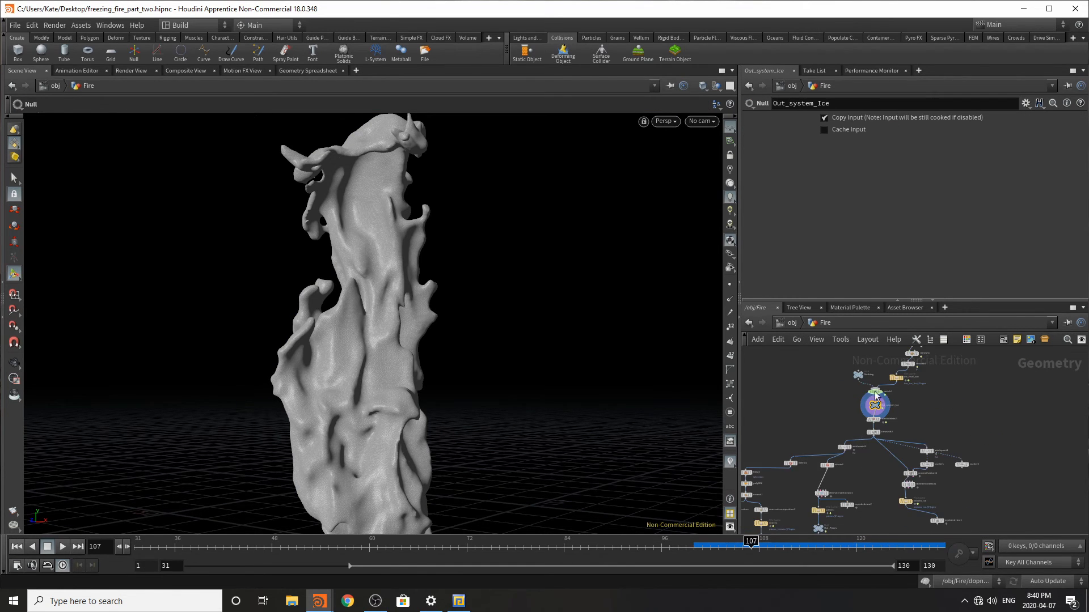
pyautogui.scroll(5, 856, 482)
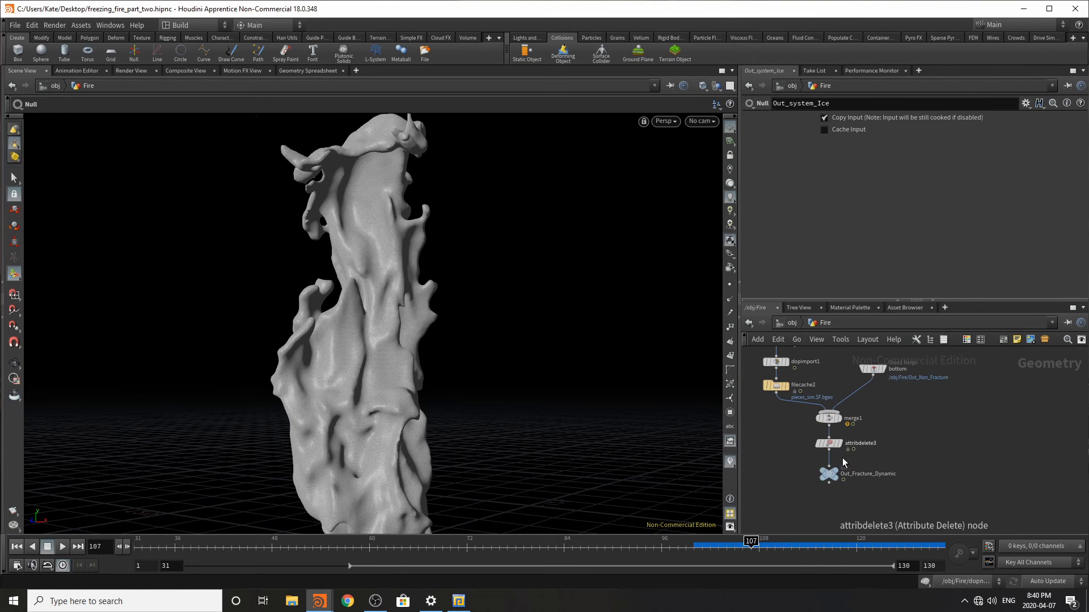
pyautogui.scroll(-5, 862, 524)
pyautogui.scroll(3, 882, 394)
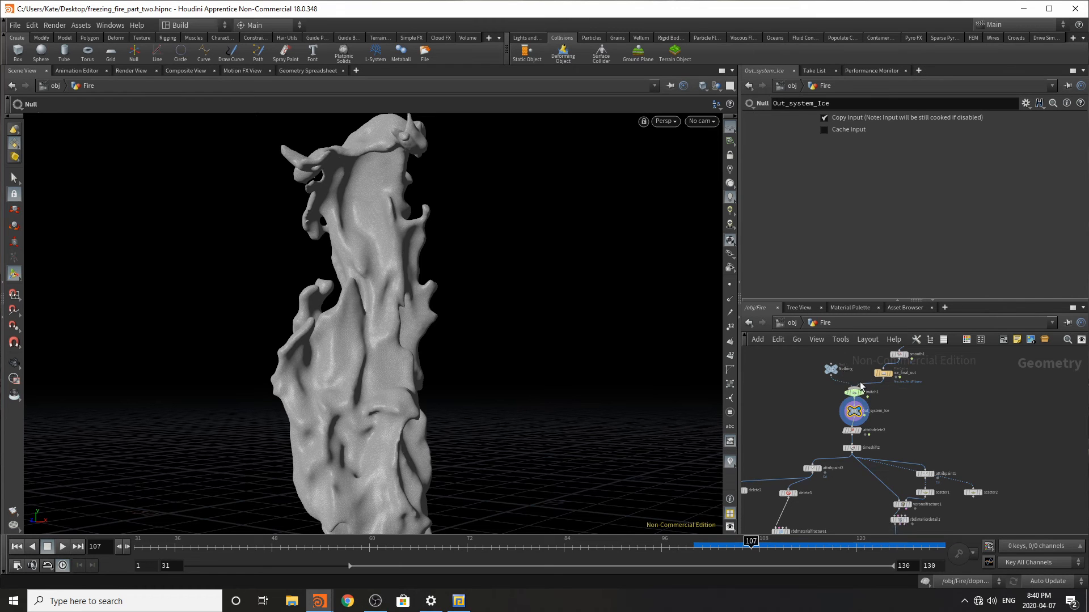
pyautogui.scroll(-5, 853, 397)
pyautogui.scroll(5, 852, 469)
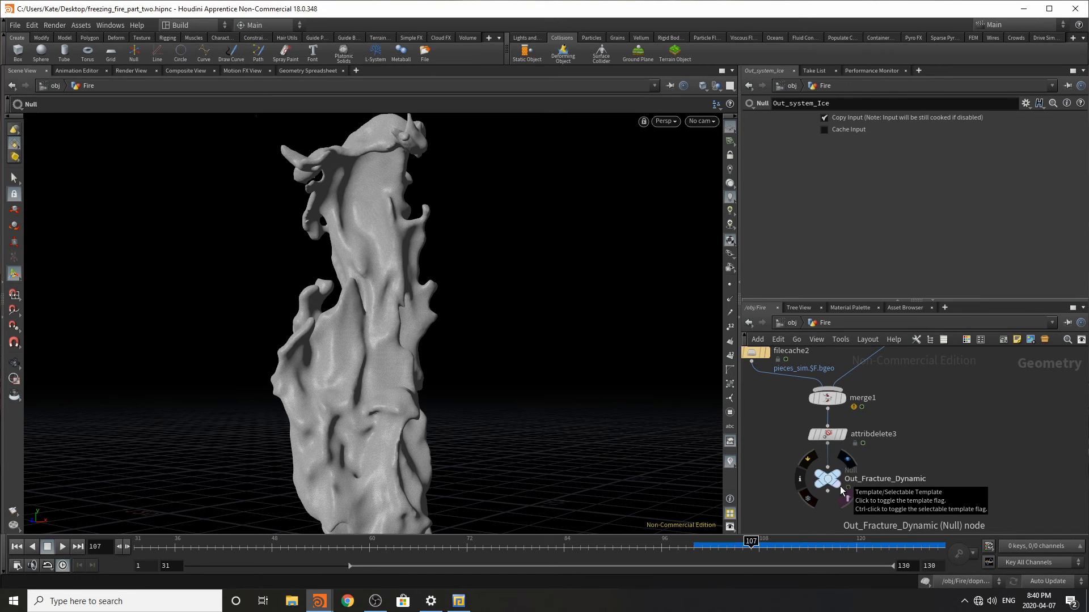
pyautogui.scroll(-5, 856, 501)
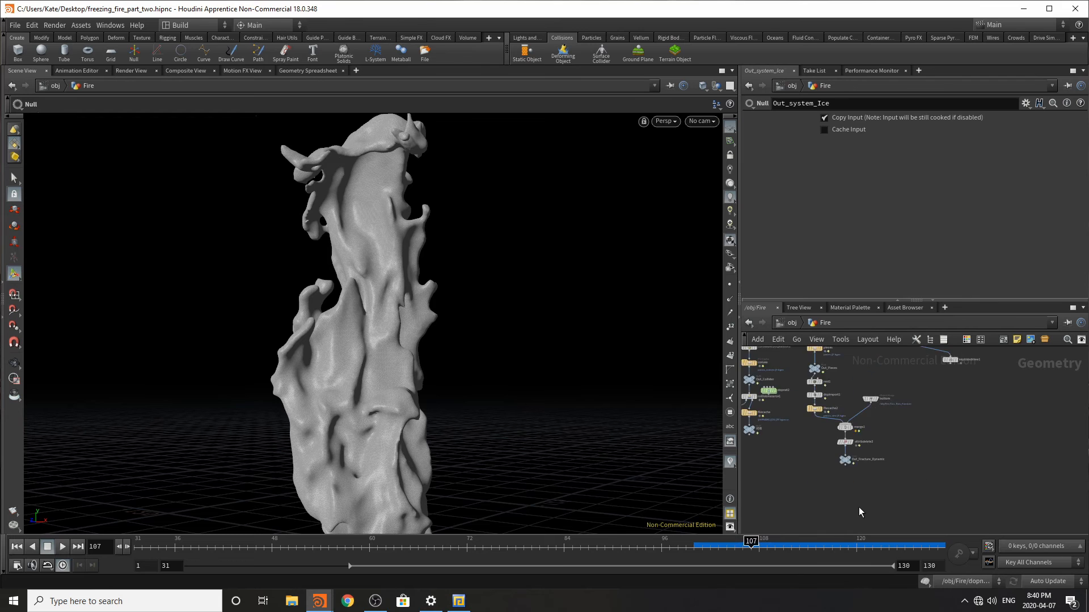
# Step: Add a Switch node below Out_Fracture_Dynamic with that null as its first input
pyautogui.scroll(5, 862, 499)
pyautogui.press('Tab')
pyautogui.write('swit')
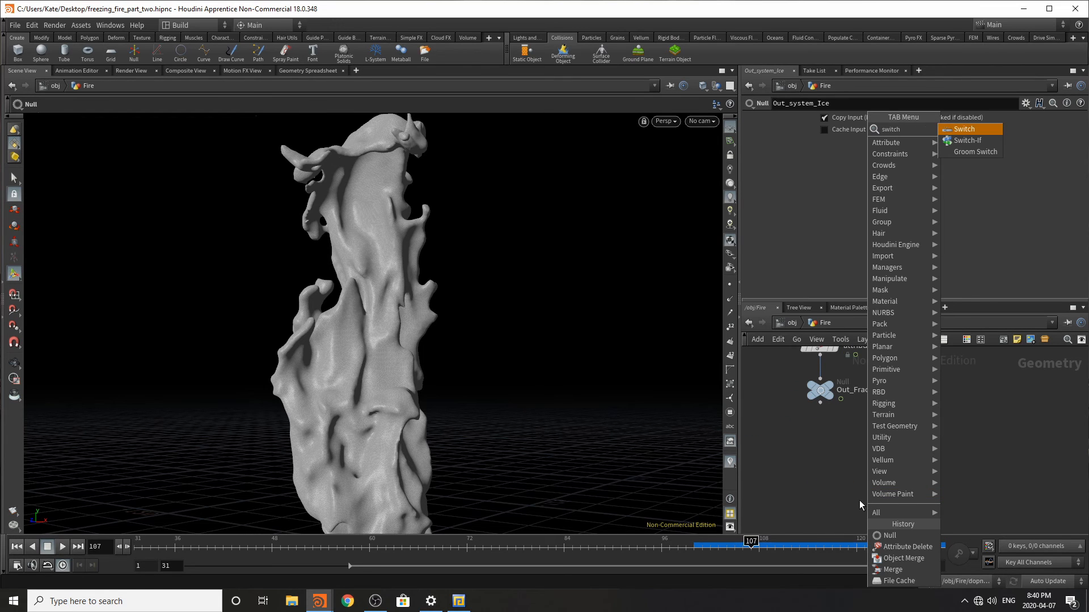
pyautogui.click(962, 131)
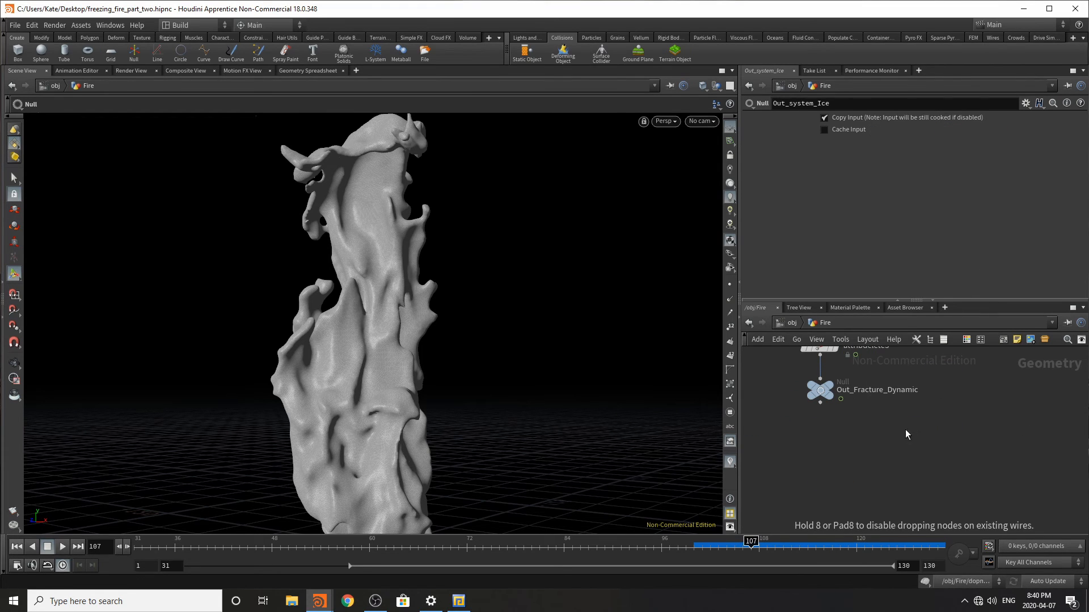
pyautogui.click(908, 425)
pyautogui.click(906, 441)
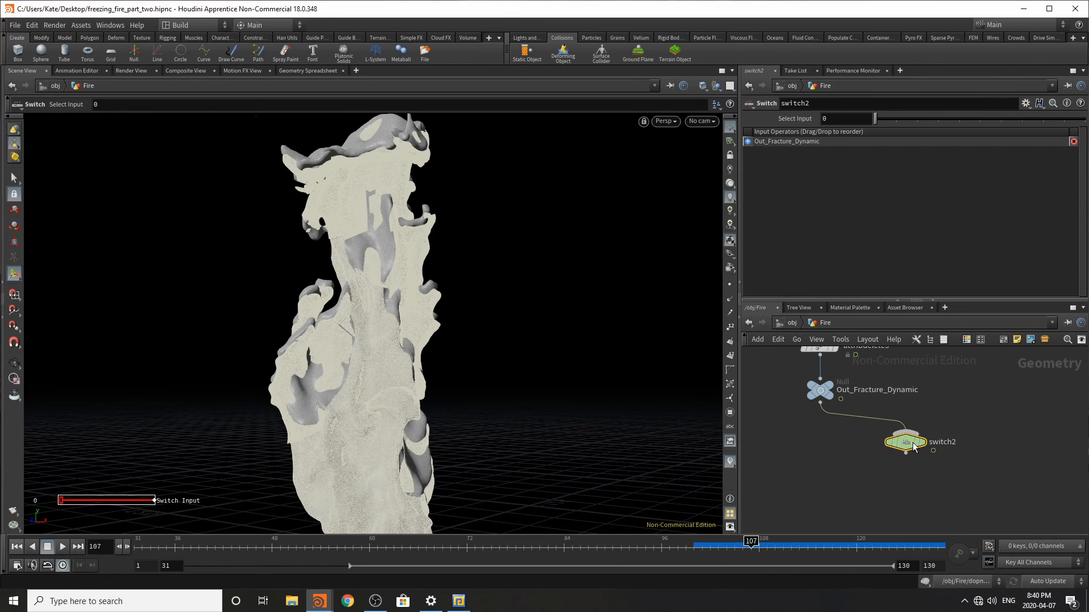
# Step: Add an Object Merge node beside Out_Fracture_Dynamic and connect it as the second input of switch2
pyautogui.press('Tab')
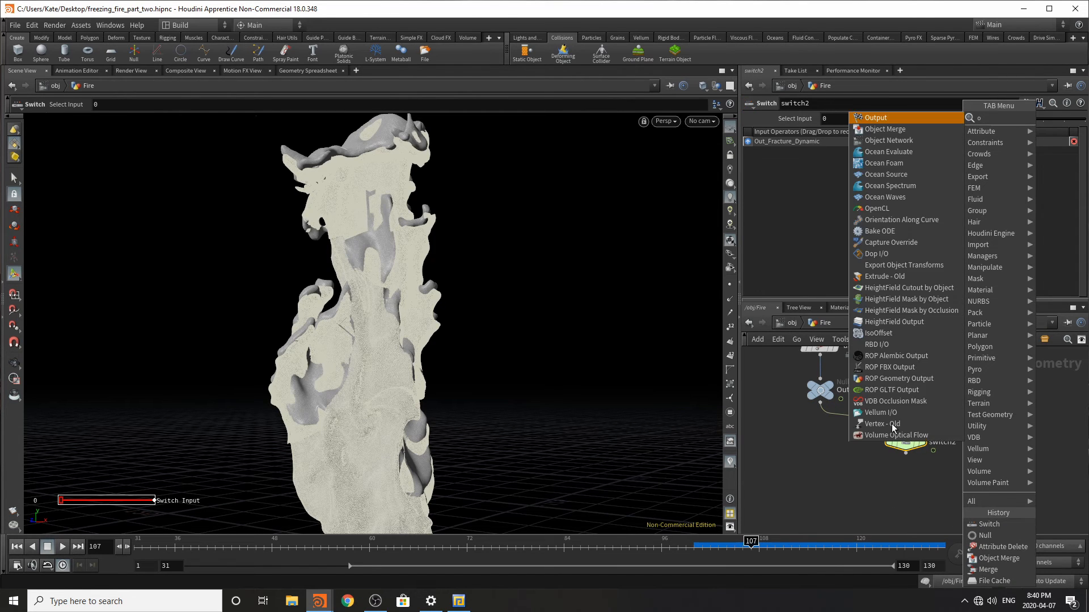
pyautogui.write('objec')
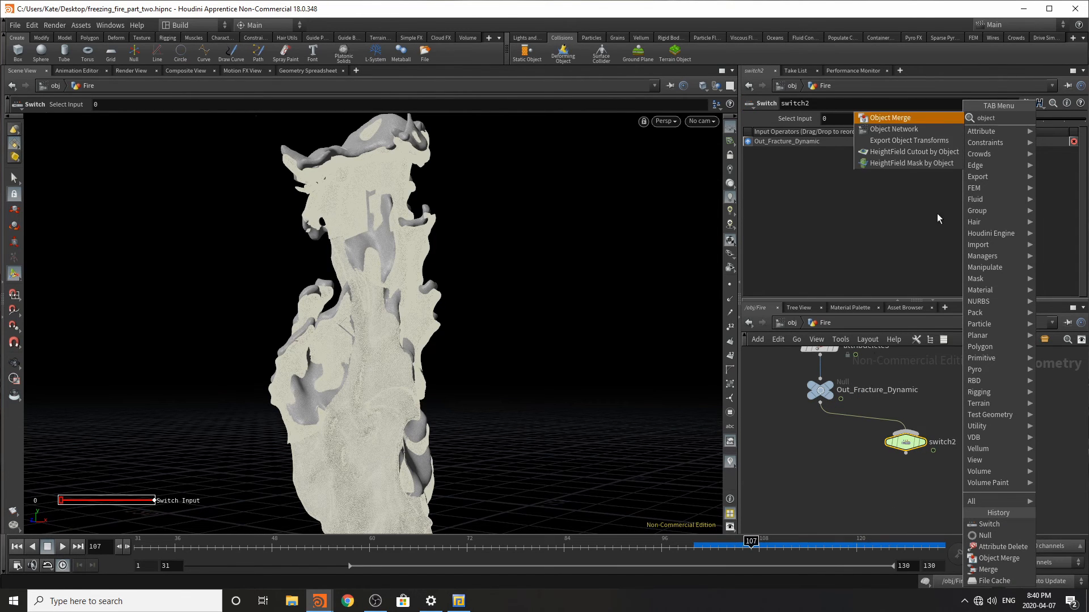
pyautogui.write('t')
pyautogui.click(916, 118)
pyautogui.click(964, 391)
pyautogui.moveTo(962, 398); pyautogui.dragTo(911, 438)
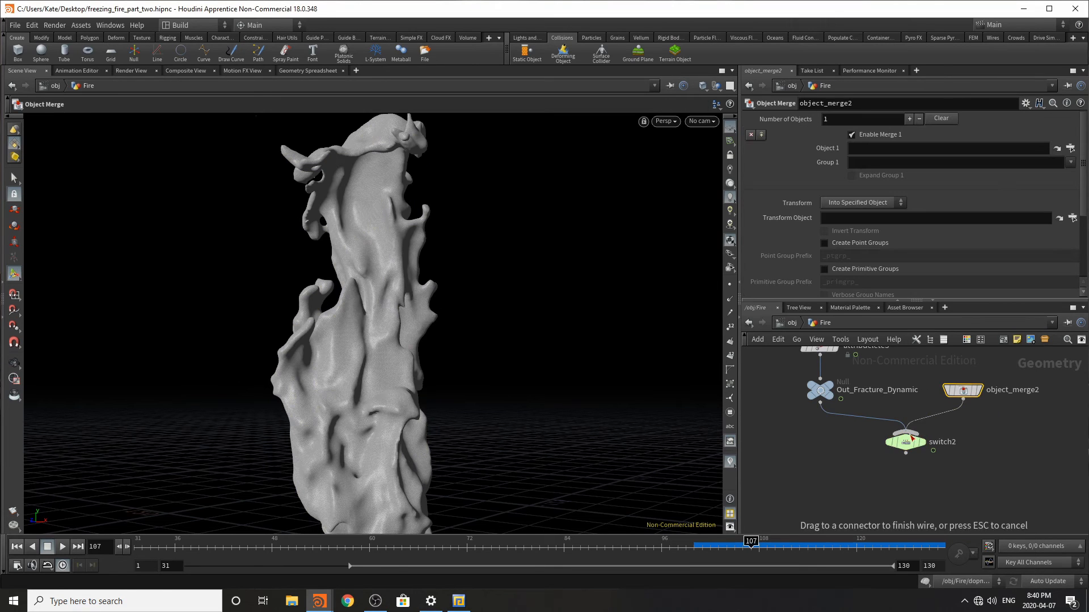
pyautogui.click(912, 438)
# Step: Rename the new Object Merge OG_ice and set its Transform to Into This Object
pyautogui.press('F2')
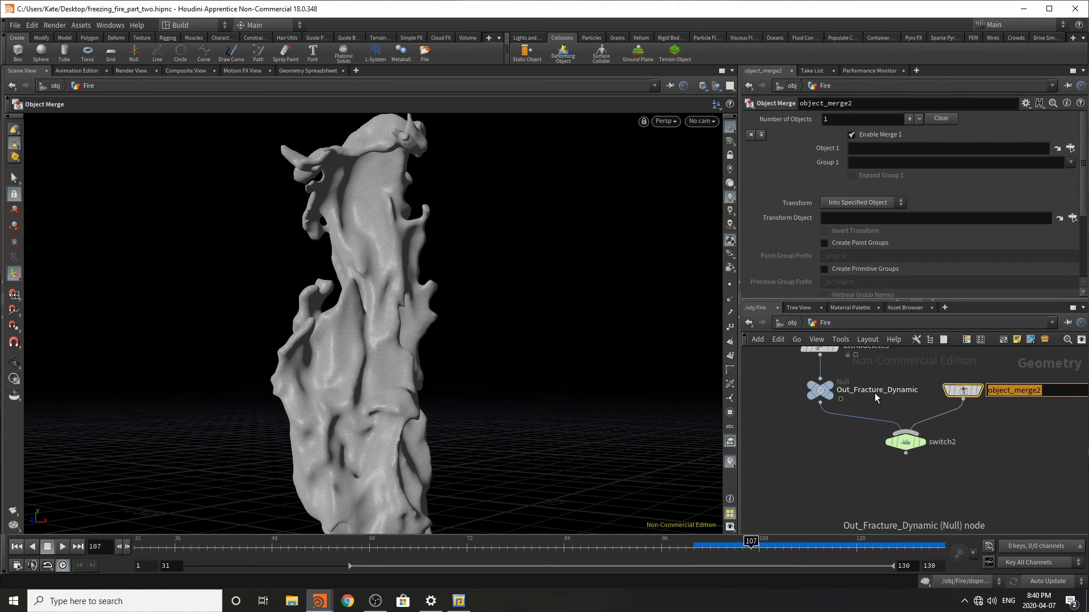
pyautogui.write('OG_ice')
pyautogui.press('Return')
pyautogui.click(870, 204)
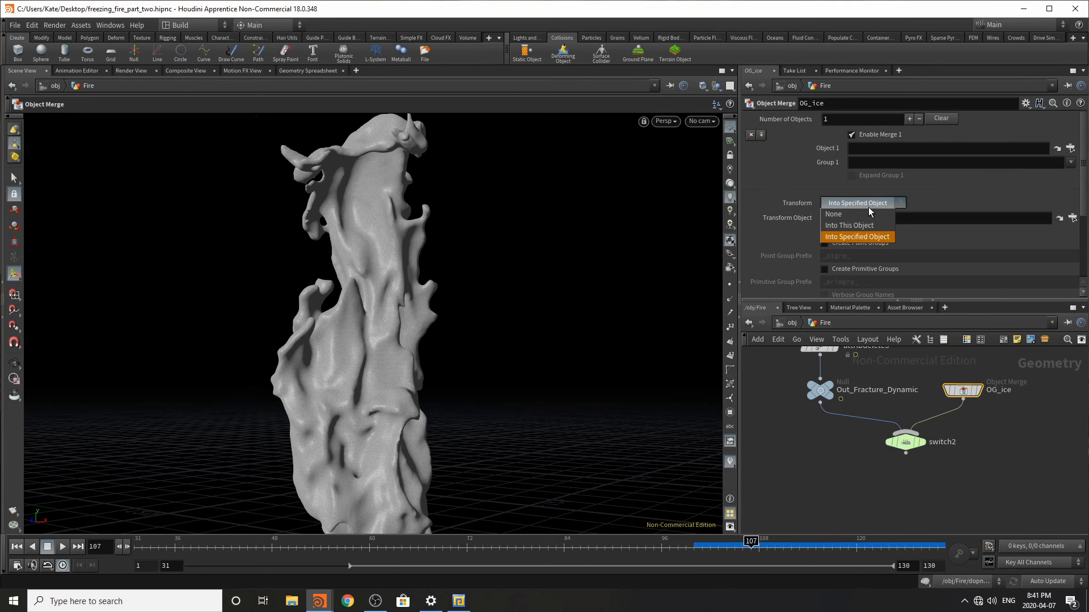
pyautogui.click(850, 226)
# Step: Locate the Out_system_Ice null in the network and display switch2
pyautogui.scroll(-3, 964, 408)
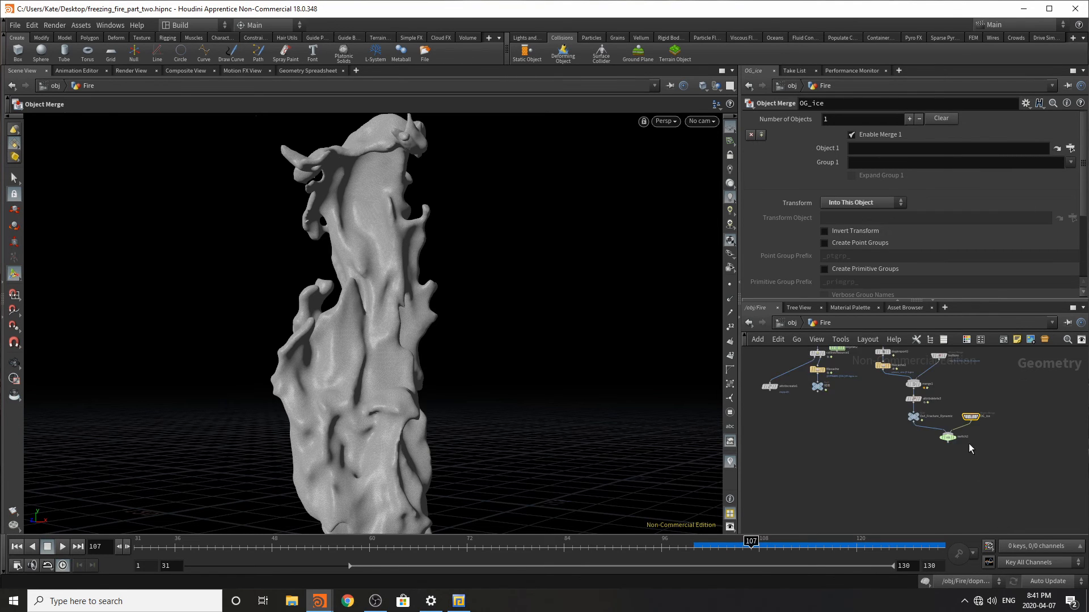
pyautogui.moveTo(960, 368); pyautogui.dragTo(952, 392, button='middle')
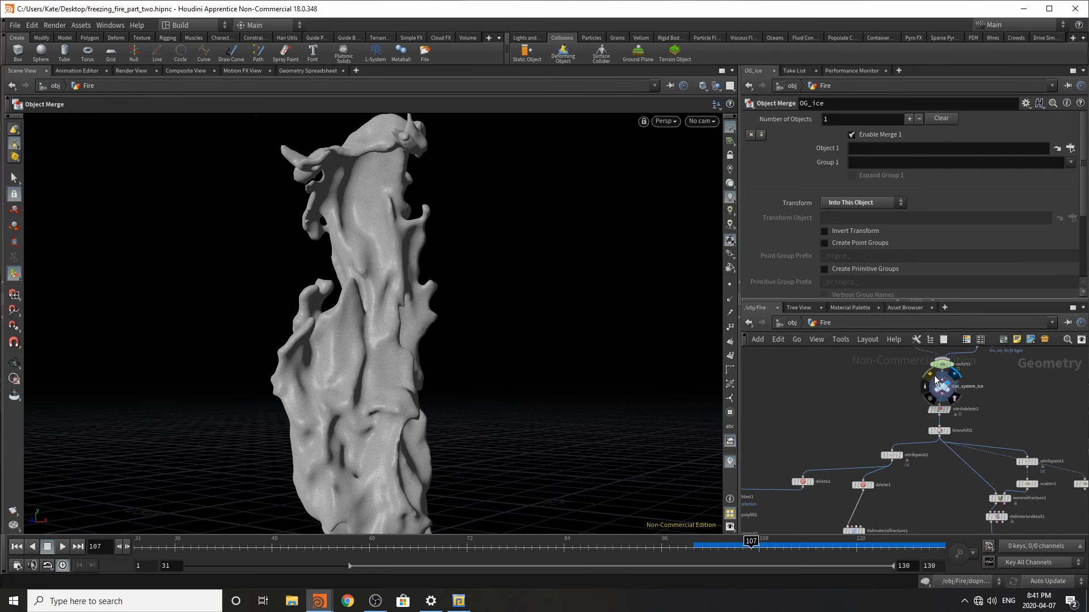
pyautogui.press('f')
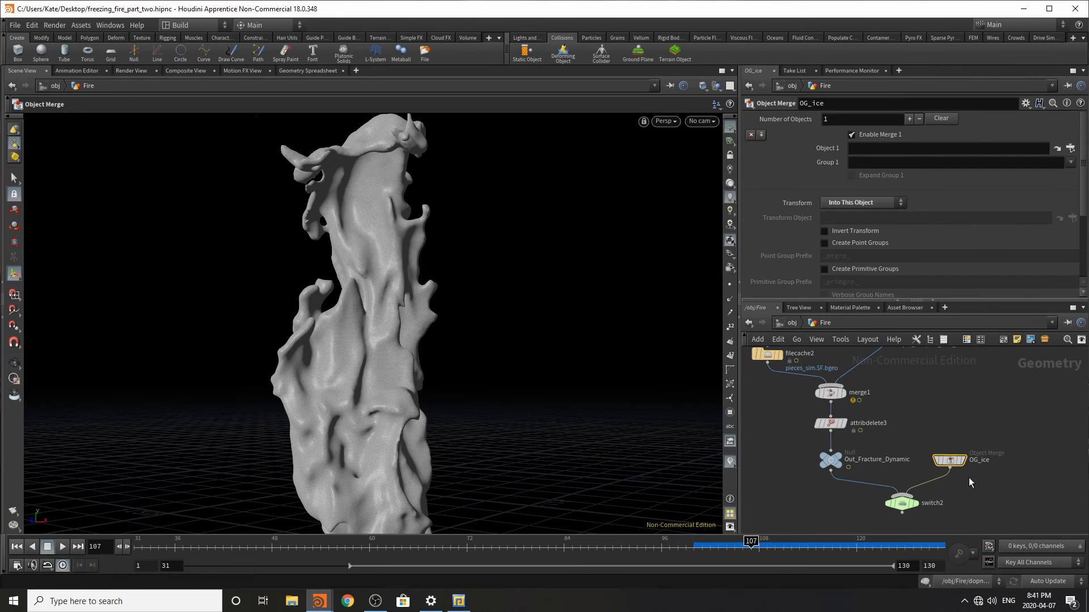
pyautogui.click(923, 513)
pyautogui.click(903, 504)
# Step: Set Object 1 of the OG_ice Object Merge to /obj/Fire/Out_system_Ice
pyautogui.click(953, 465)
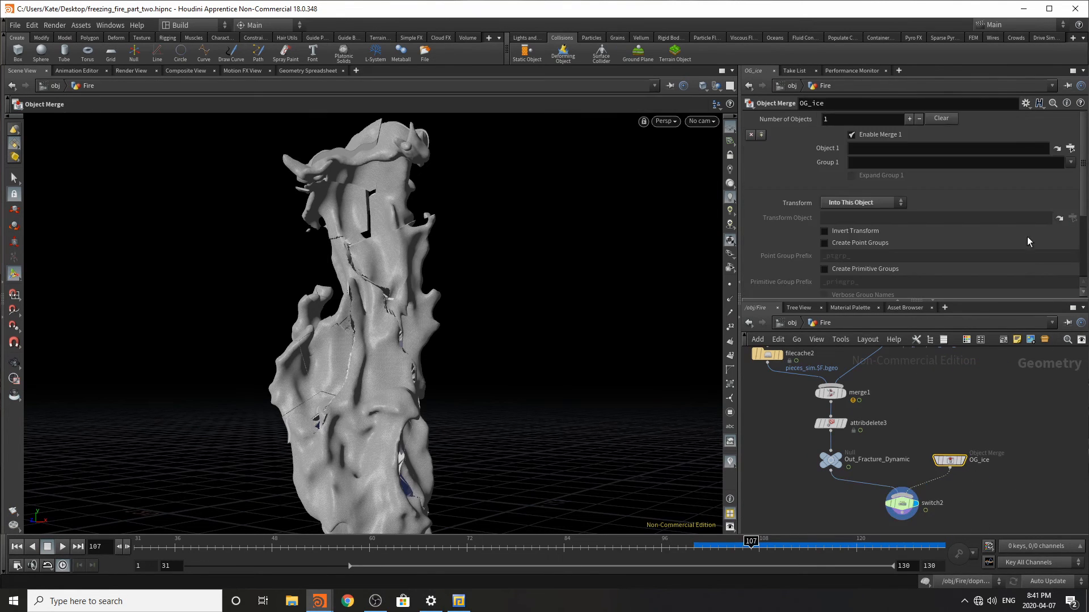
pyautogui.click(1070, 148)
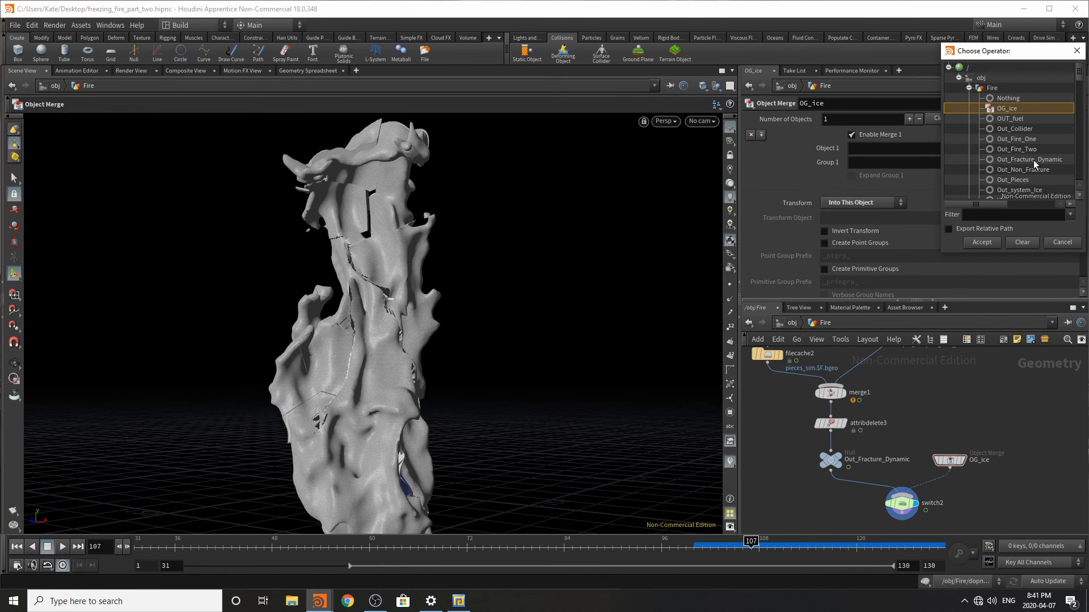
pyautogui.scroll(-3, 1069, 154)
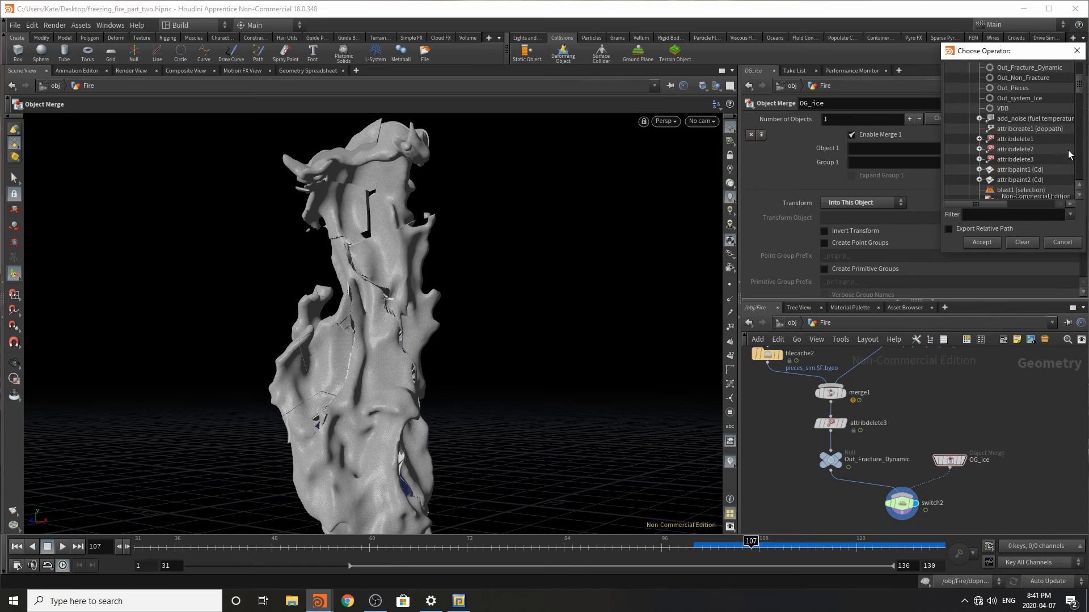
pyautogui.click(1035, 100)
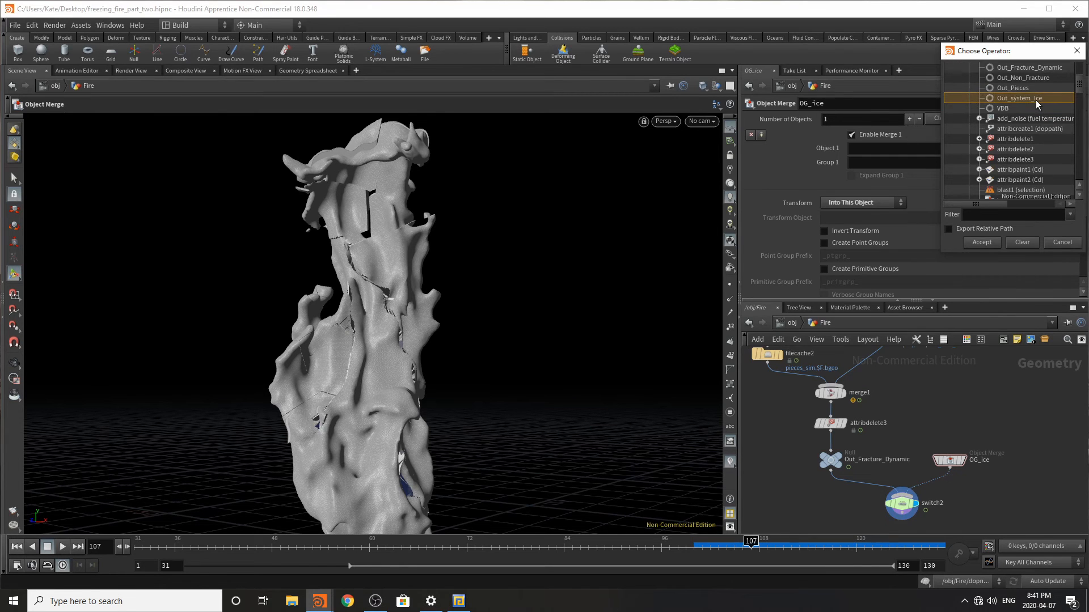
pyautogui.click(982, 242)
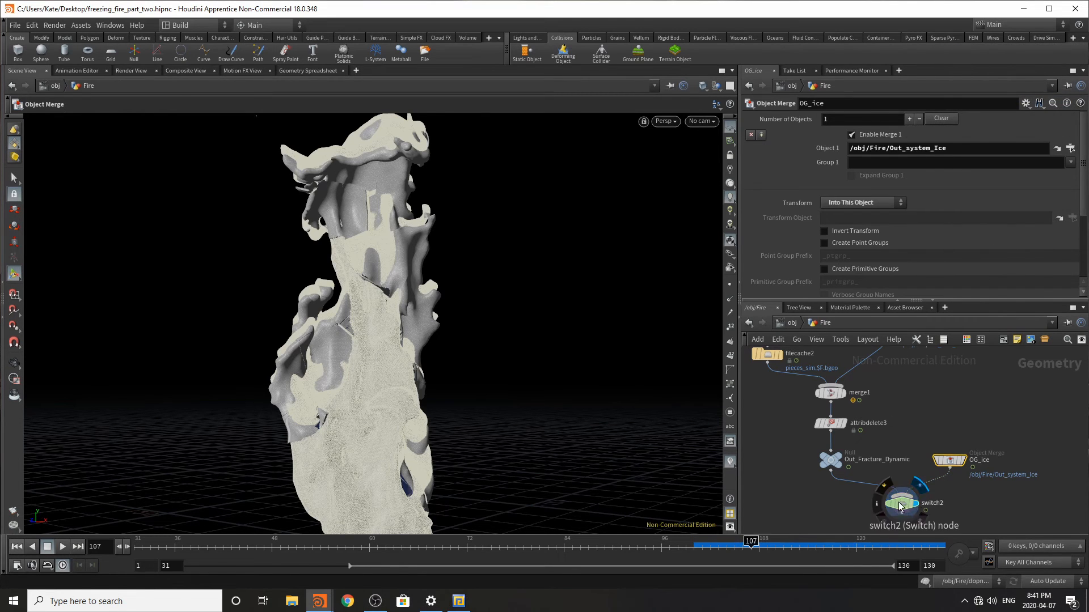
# Step: Select switch2 and scrub through frames 101 to 103 to check where the fractured ice starts breaking
pyautogui.click(902, 502)
pyautogui.scroll(-1, 901, 502)
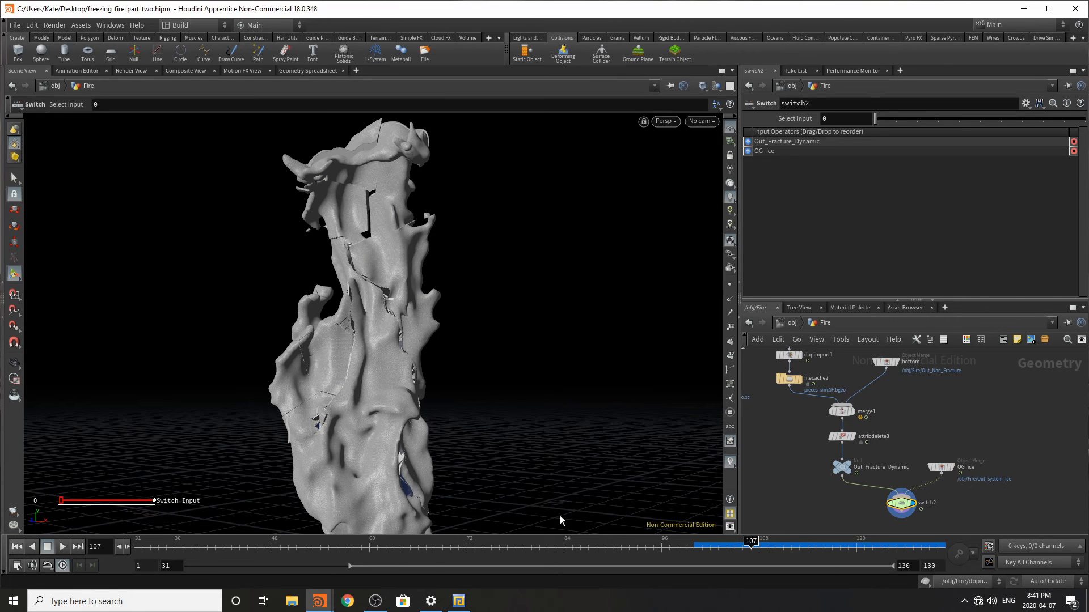
pyautogui.scroll(4, 942, 514)
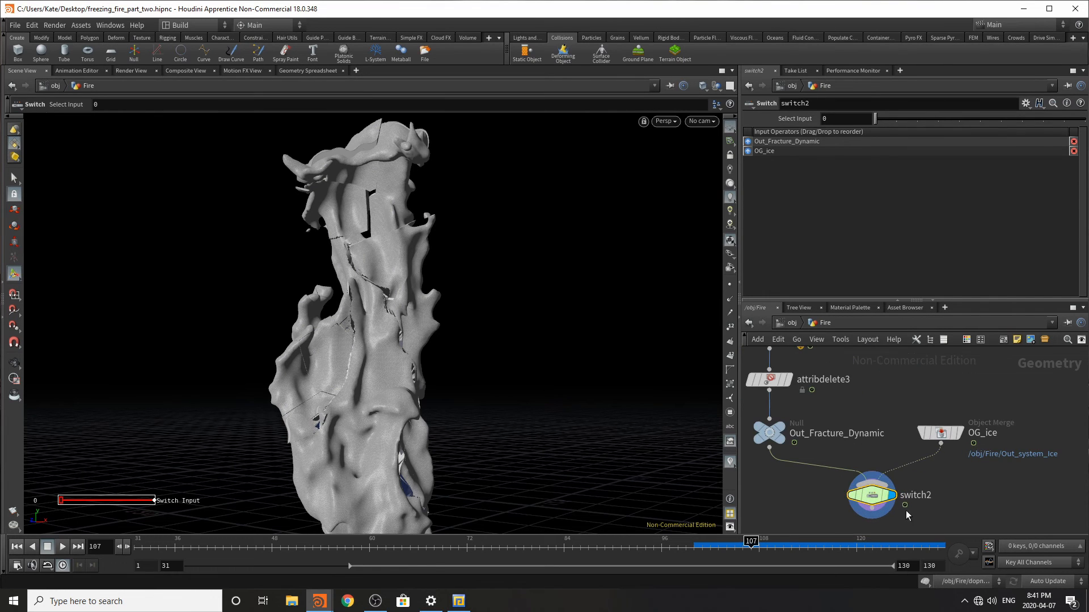
pyautogui.click(684, 548)
pyautogui.click(703, 549)
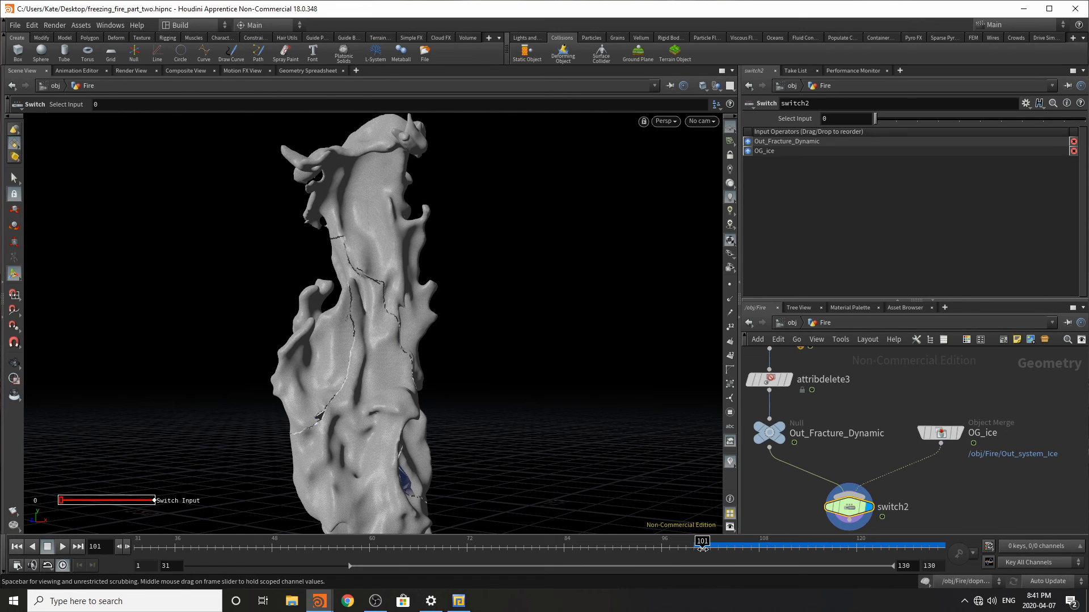
pyautogui.click(717, 548)
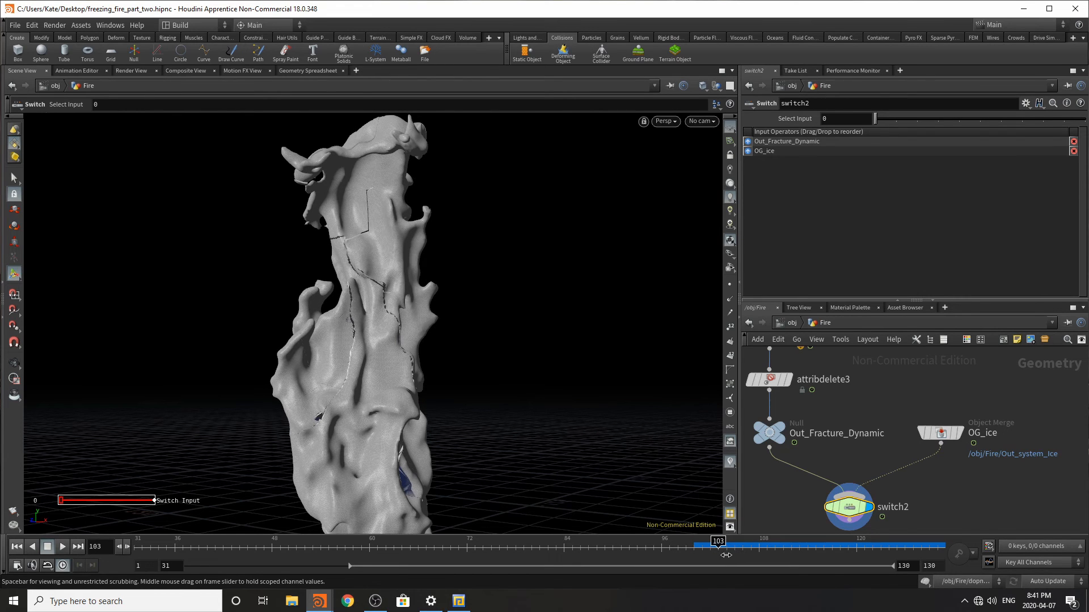
pyautogui.click(716, 553)
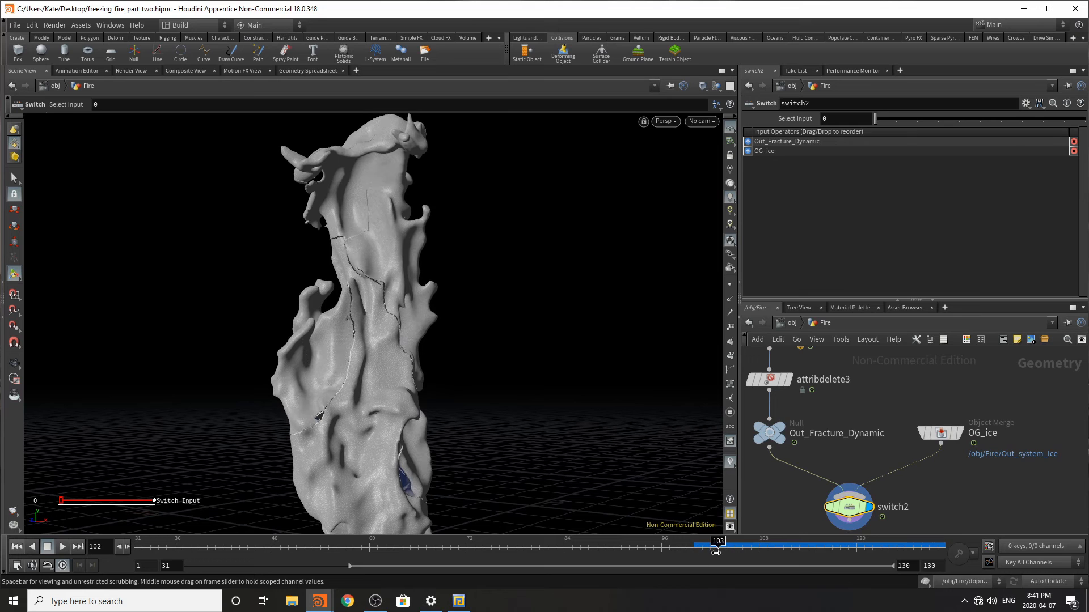
pyautogui.click(705, 553)
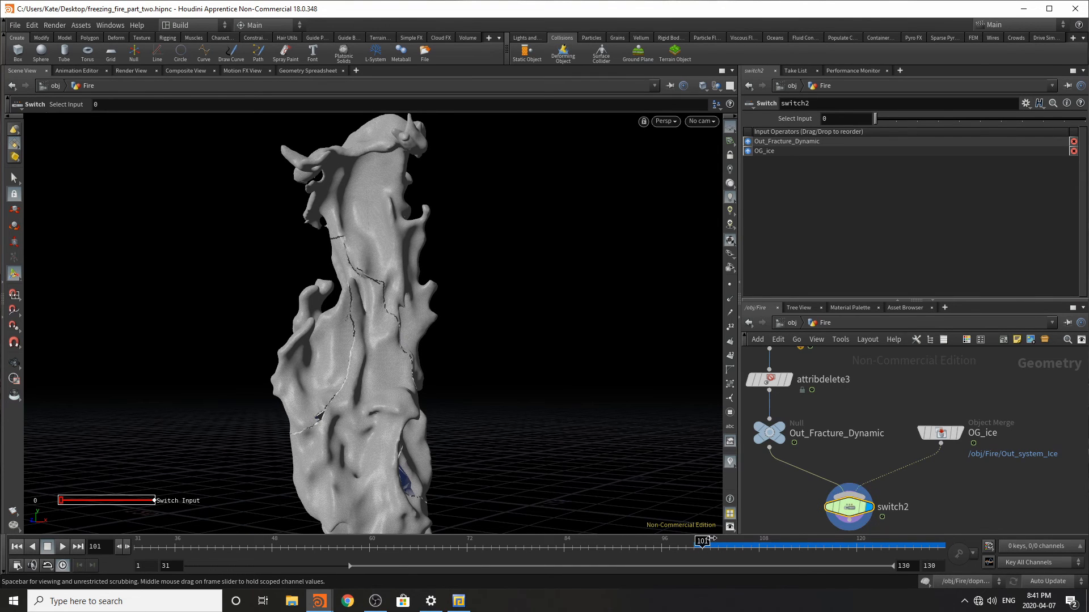
# Step: Set switch2's Select Input to the expression $F<=100 and check the switch around frame 101
pyautogui.click(930, 435)
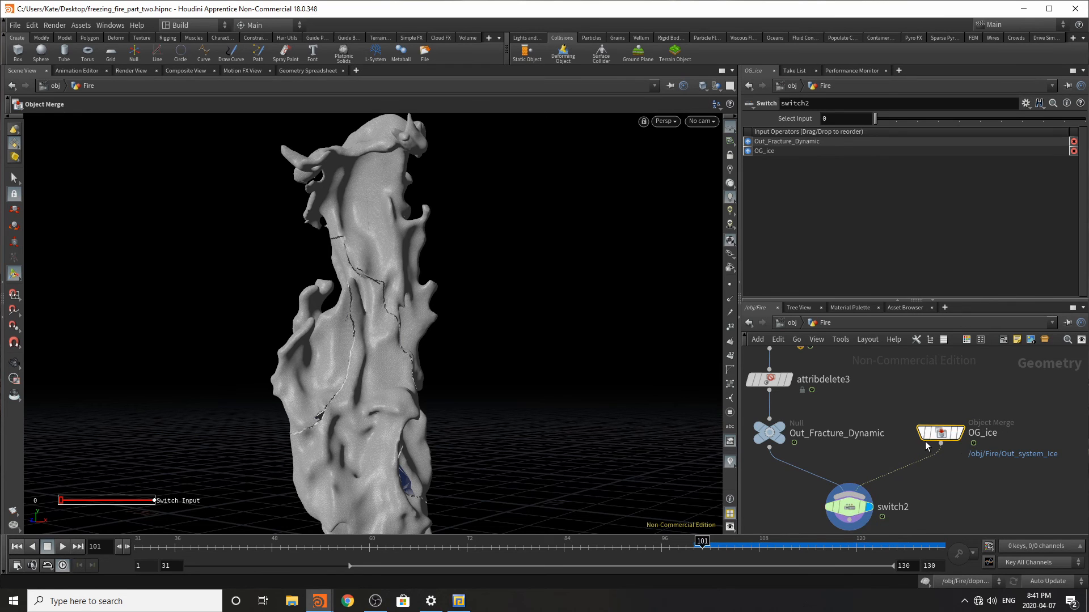
pyautogui.click(849, 507)
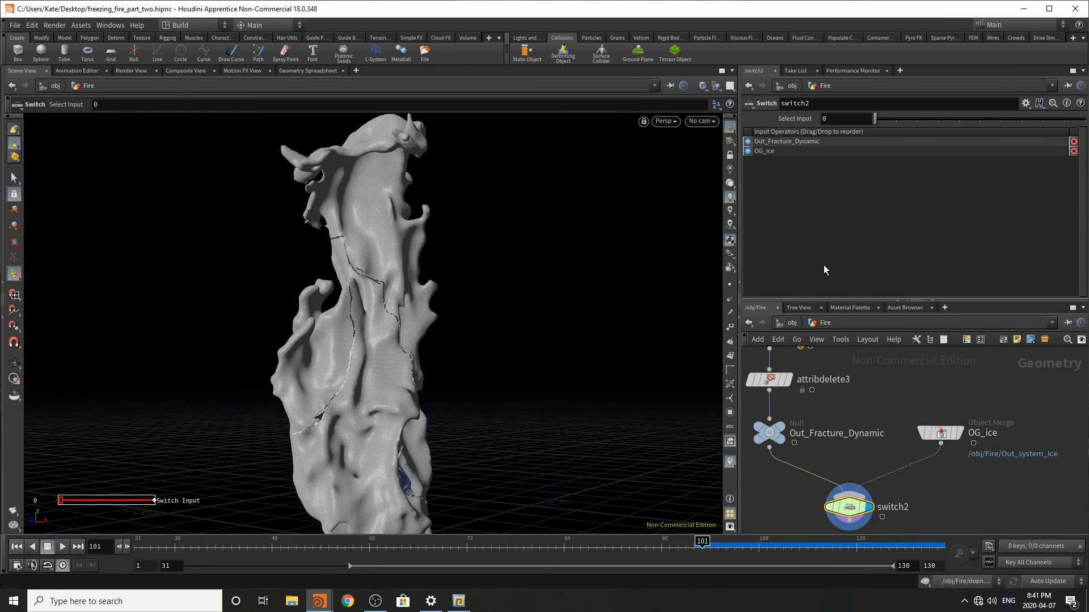
pyautogui.click(839, 119)
pyautogui.write('$F<')
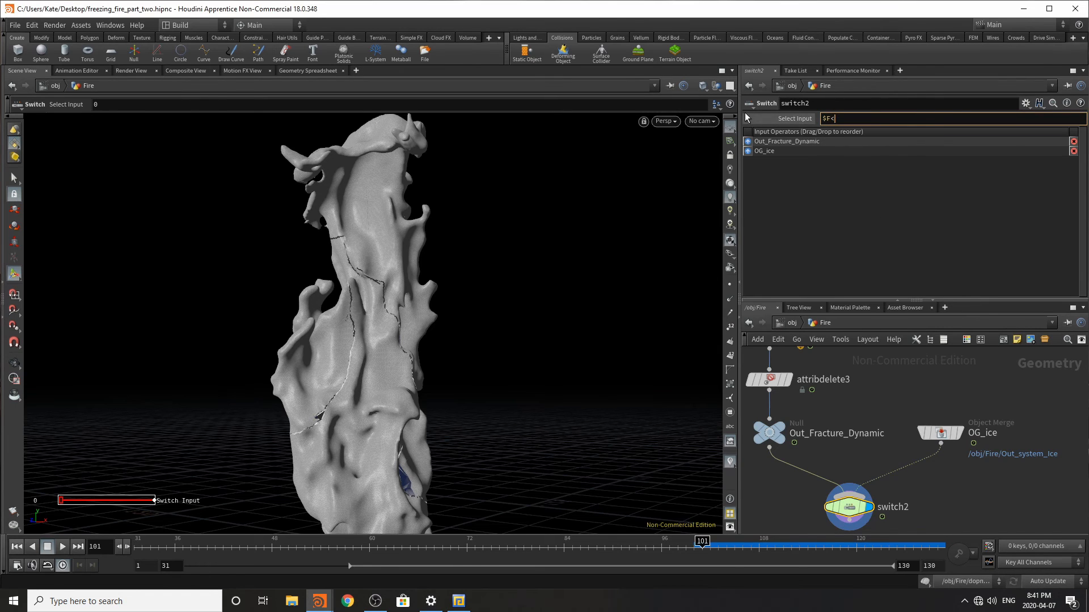
pyautogui.write('=100')
pyautogui.click(1038, 465)
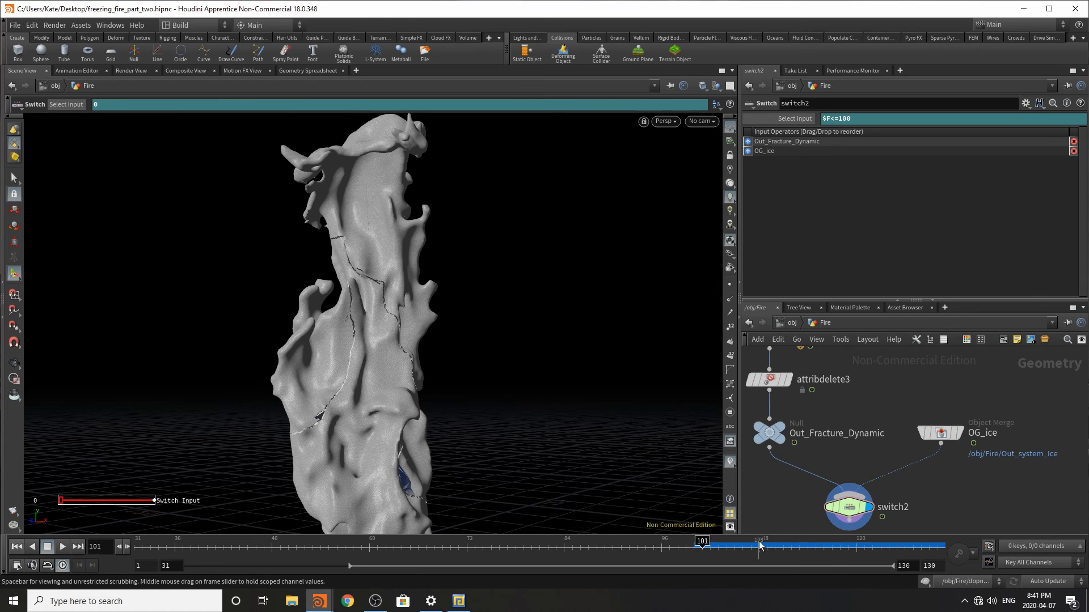
pyautogui.moveTo(760, 546); pyautogui.dragTo(703, 554)
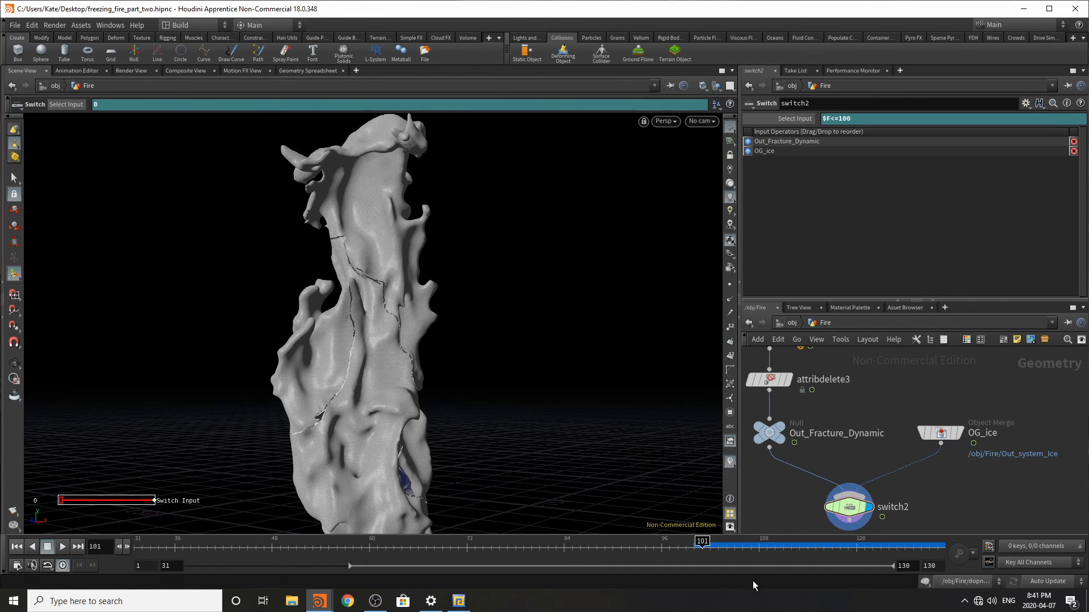
# Step: Add a Null node below switch2, connect it to the switch's output and display it
pyautogui.scroll(-3, 857, 479)
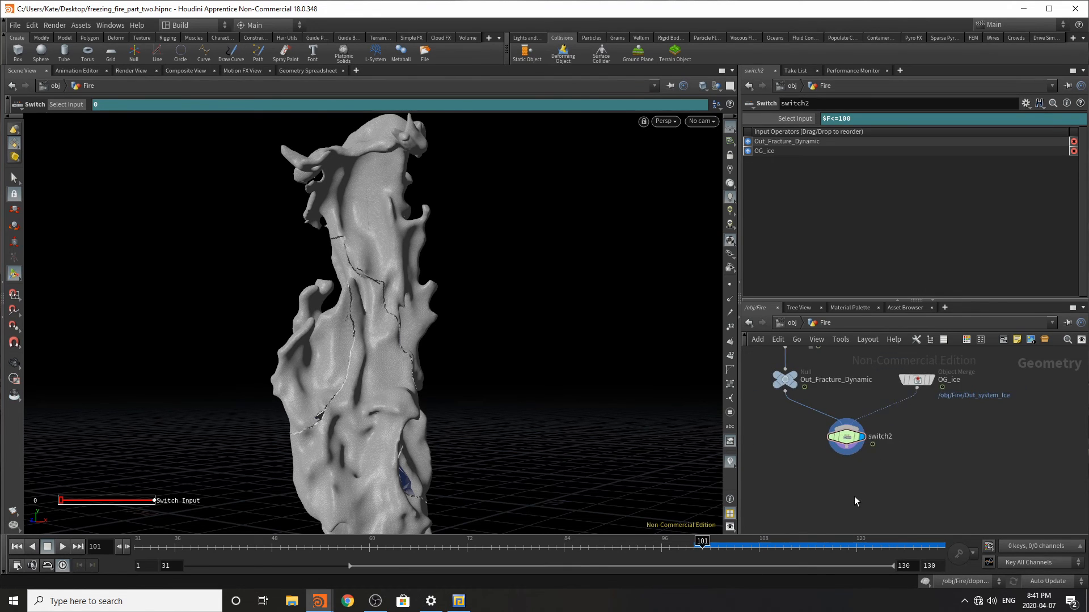
pyautogui.press('Tab')
pyautogui.click(876, 547)
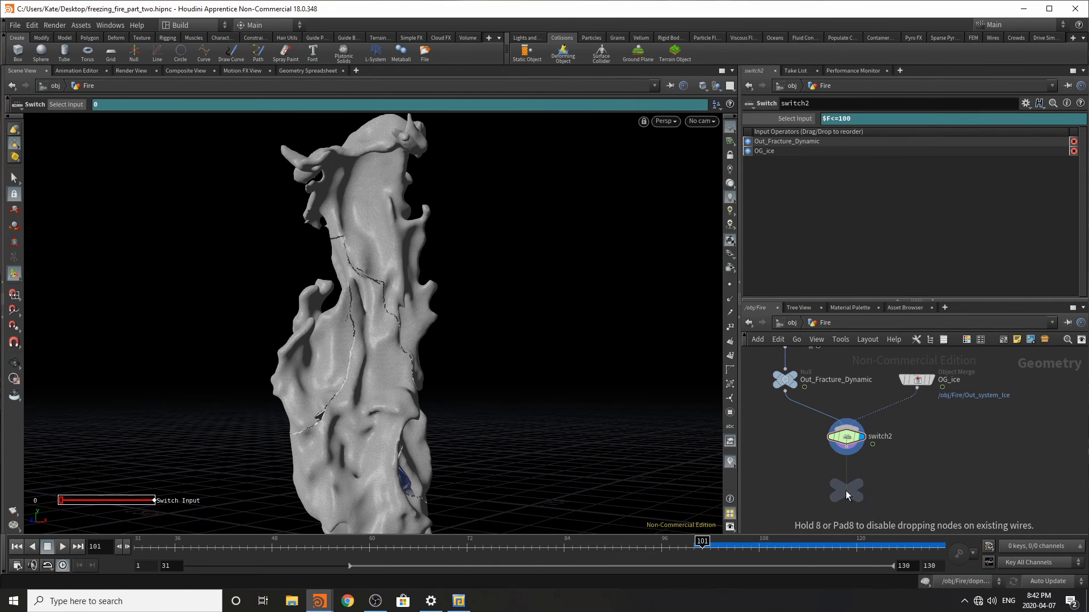
pyautogui.click(845, 491)
pyautogui.moveTo(846, 455); pyautogui.dragTo(850, 487)
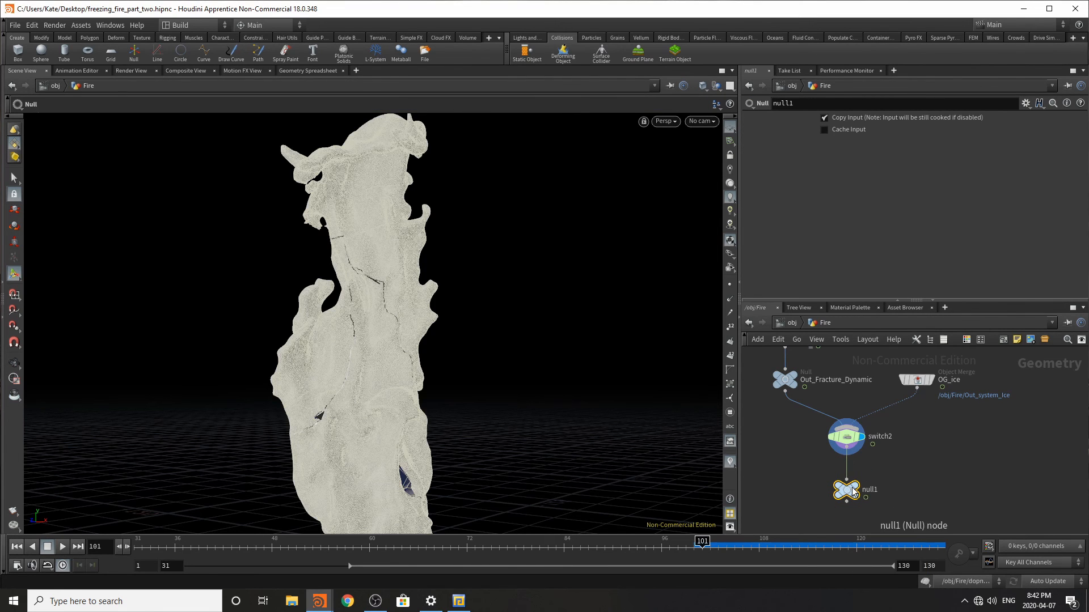
pyautogui.press('r')
# Step: Rename the new null below switch2 Out_Complete_Sim
pyautogui.doubleClick(872, 490)
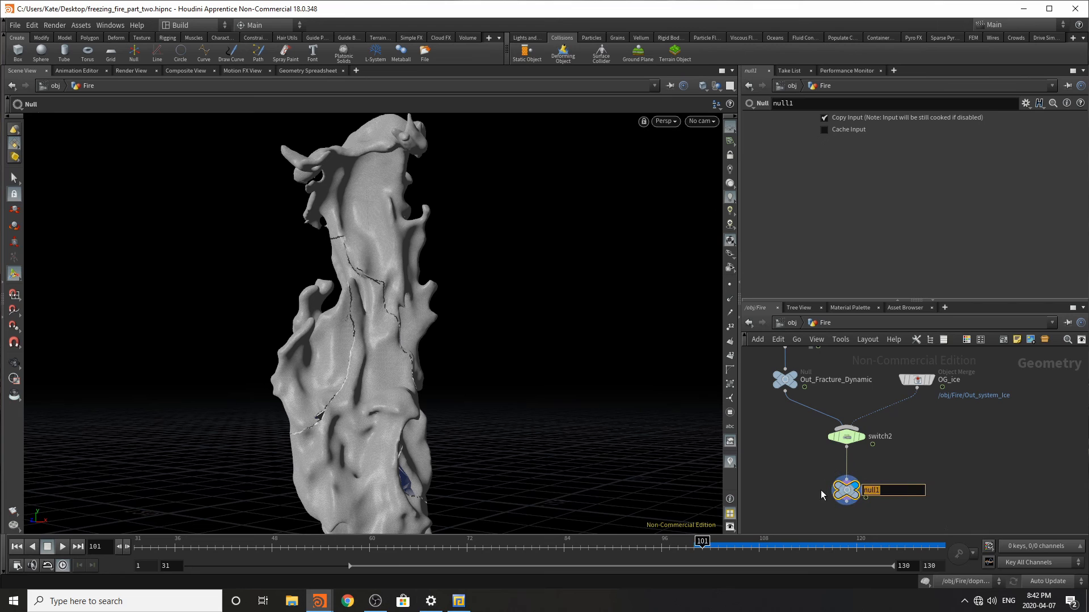
pyautogui.write('Outg_')
pyautogui.press('BackSpace')
pyautogui.press('BackSpace')
pyautogui.write('_Com')
pyautogui.write('plete_')
pyautogui.write('Sym')
pyautogui.press('BackSpace')
pyautogui.press('BackSpace')
pyautogui.write('im')
pyautogui.press('Return')
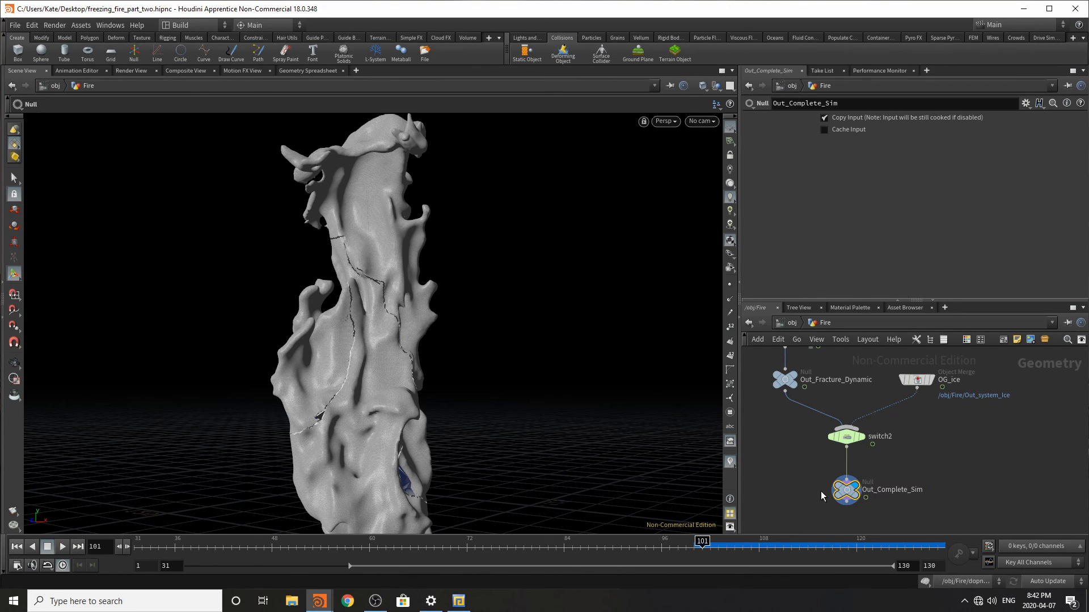
# Step: In the Render_Ice object, set Object 1 of object_merge1 to /obj/Fire/Out_Complete_Sim
pyautogui.scroll(-5, 893, 461)
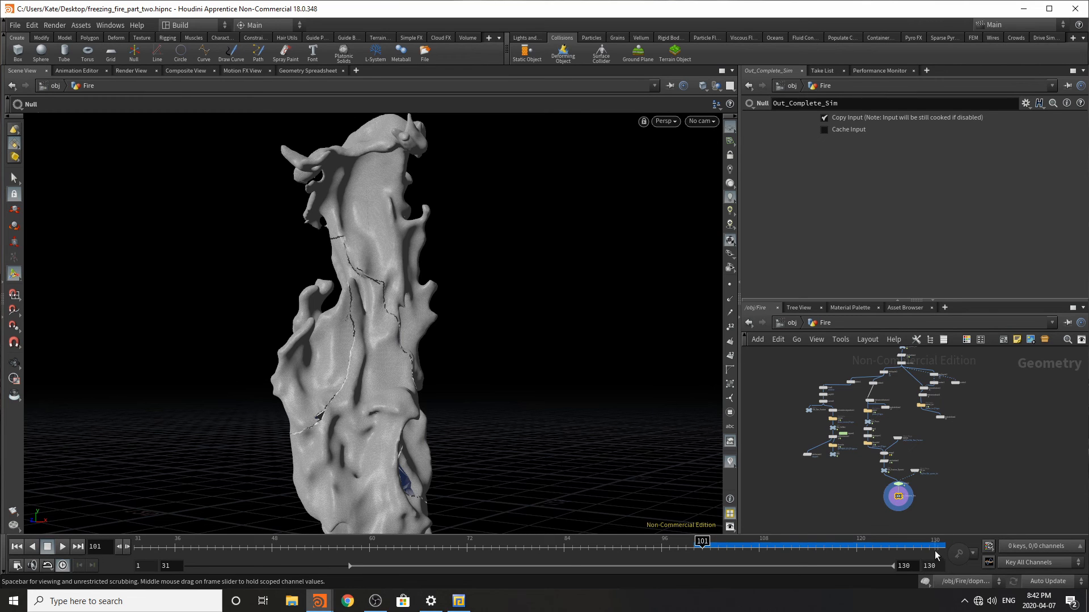
pyautogui.click(782, 322)
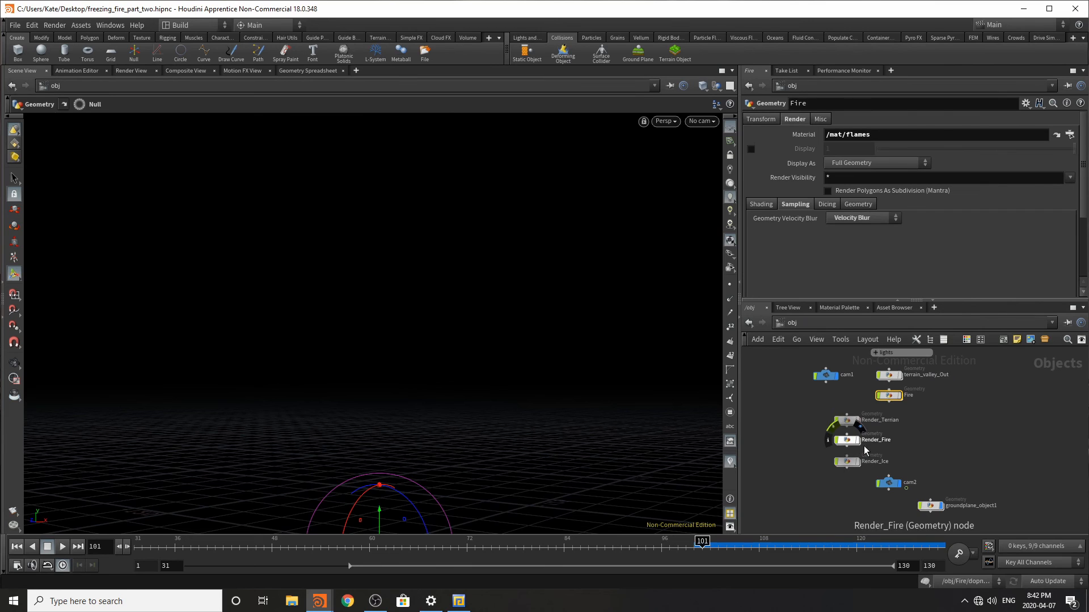
pyautogui.doubleClick(847, 461)
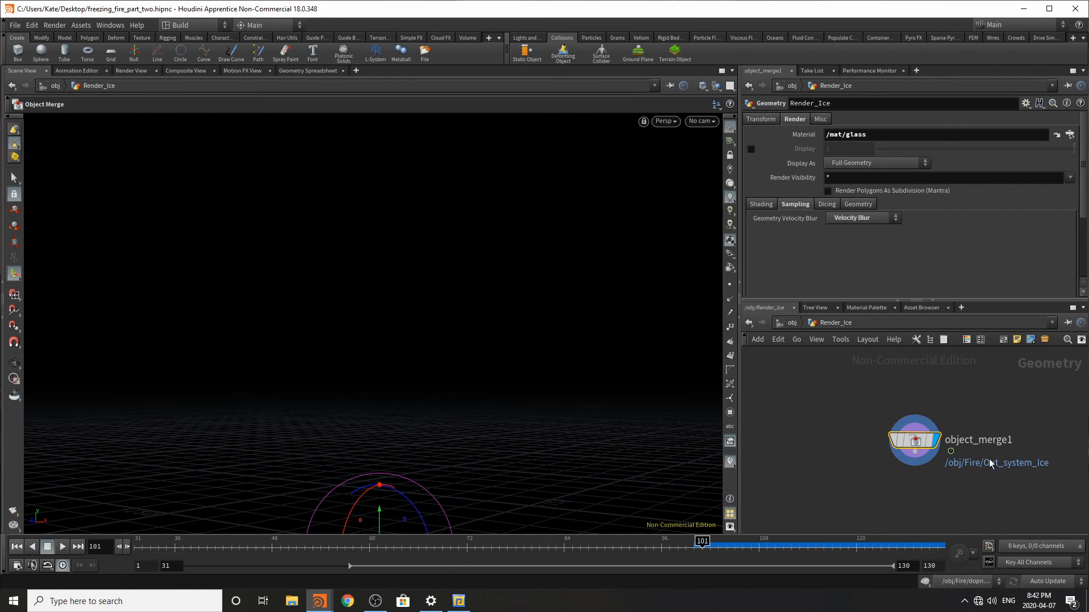
pyautogui.click(1070, 148)
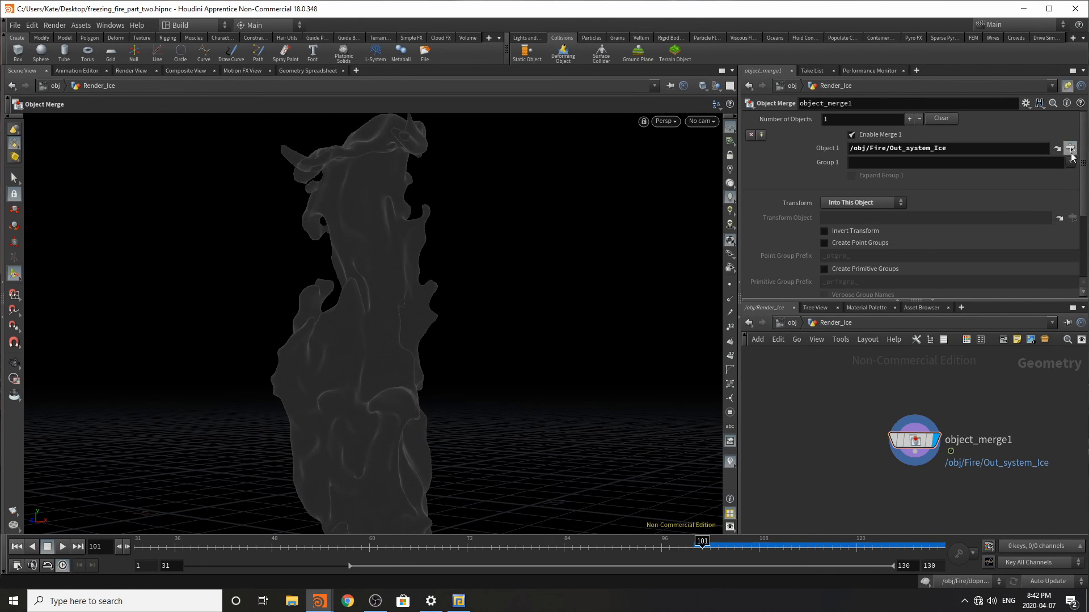
pyautogui.scroll(2, 1059, 135)
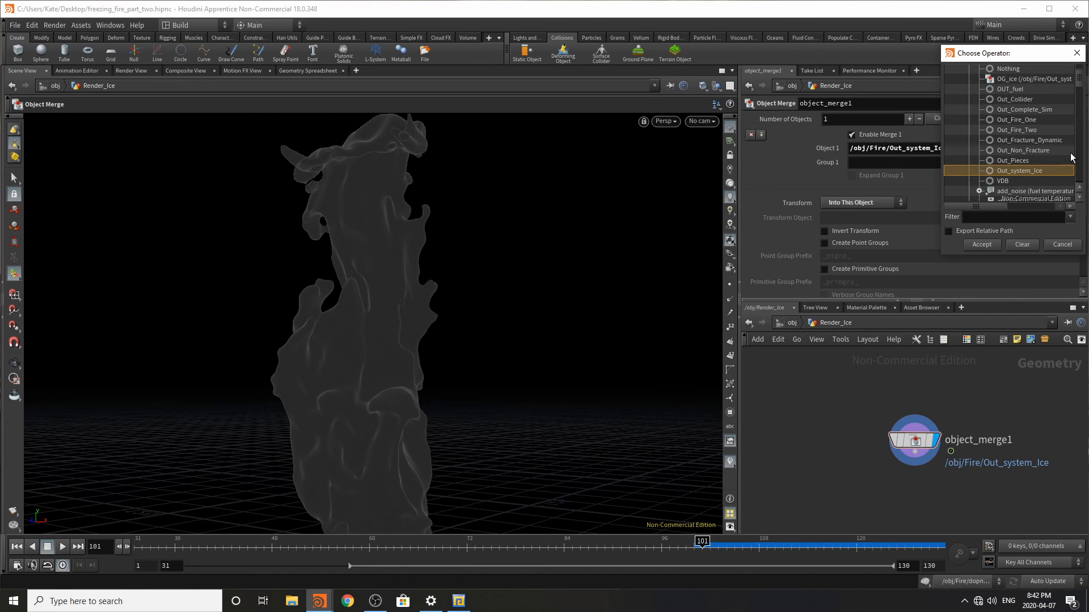
pyautogui.doubleClick(1043, 111)
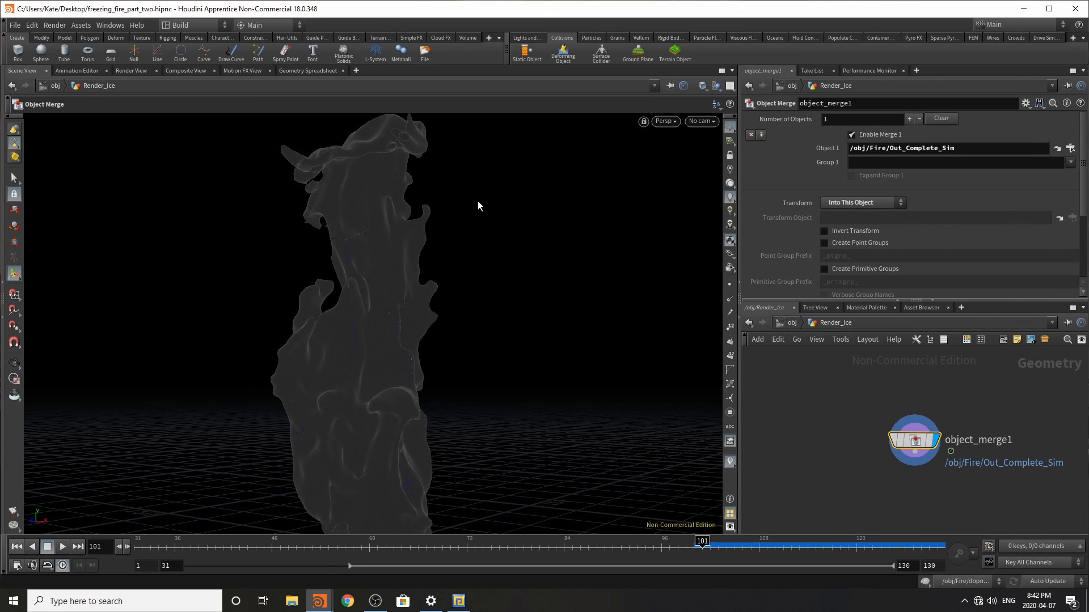
# Step: Save the scene file
pyautogui.click(14, 25)
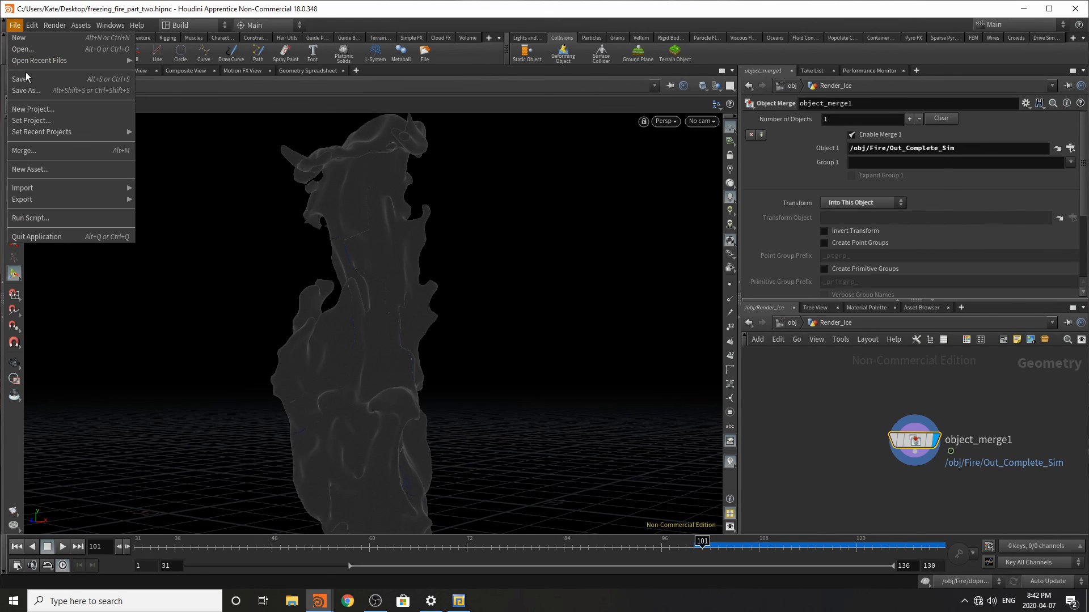
pyautogui.click(12, 26)
pyautogui.click(14, 25)
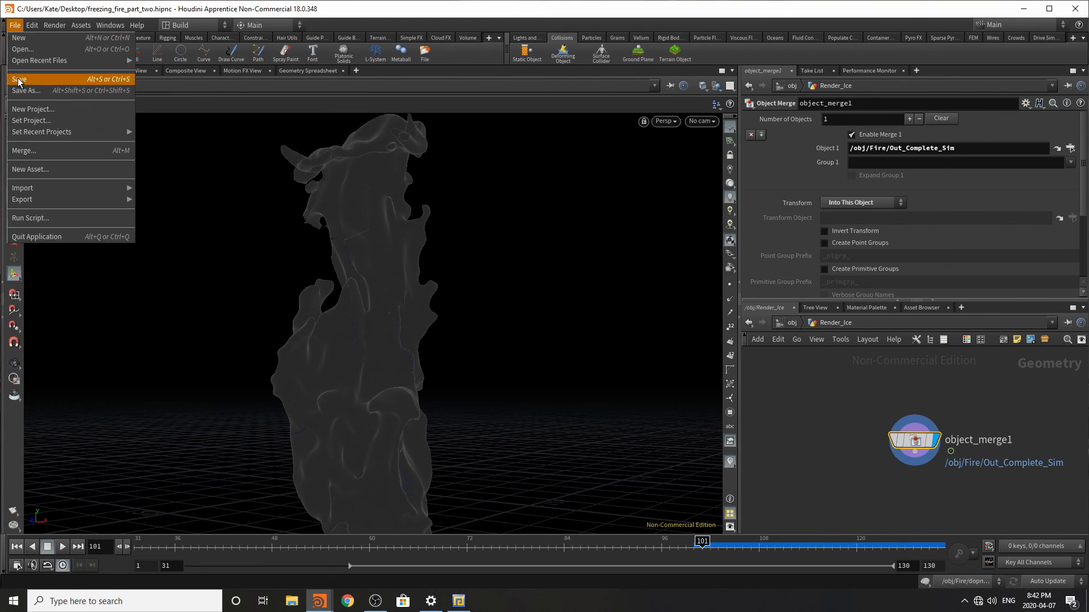
pyautogui.click(20, 81)
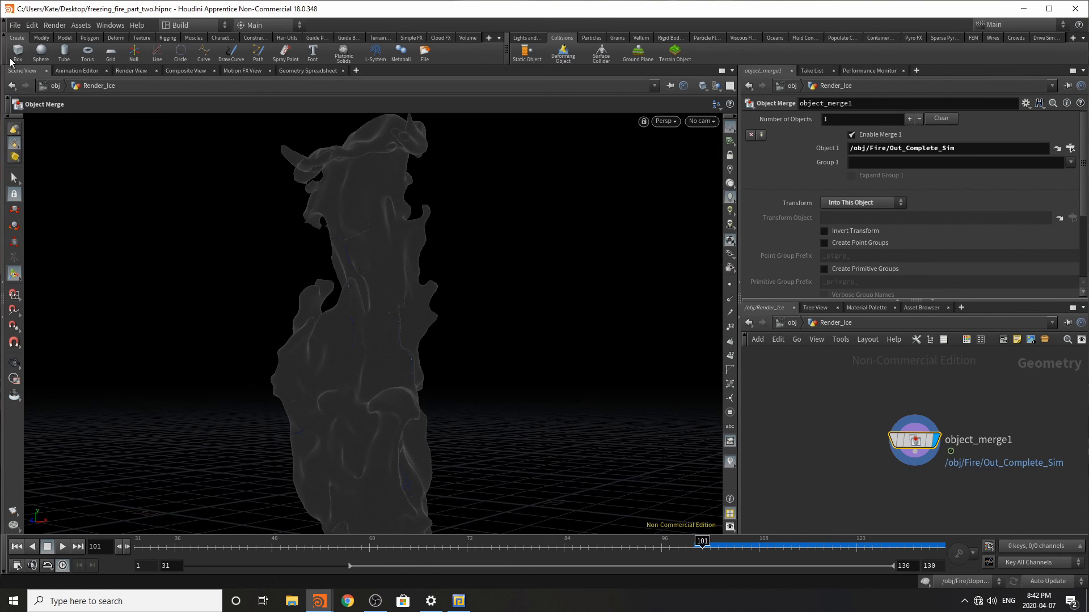
# Step: Start a preview render of frame 101 with the /out/render_ice node
pyautogui.click(129, 70)
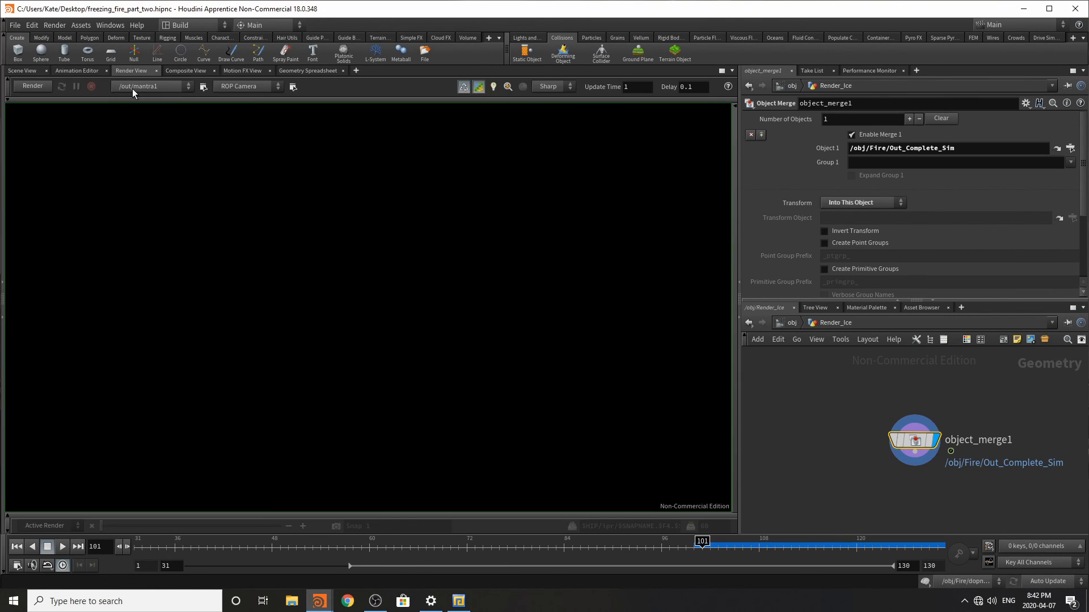
pyautogui.click(133, 90)
pyautogui.click(149, 135)
pyautogui.click(34, 88)
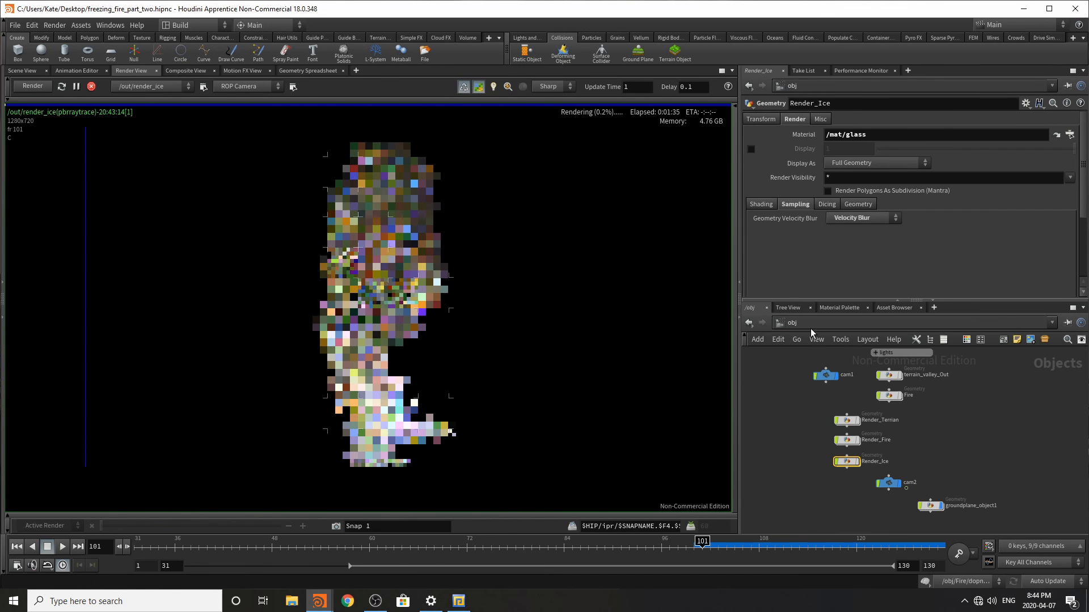
# Step: Open the out network and show the settings of the render_ice Mantra node
pyautogui.click(791, 323)
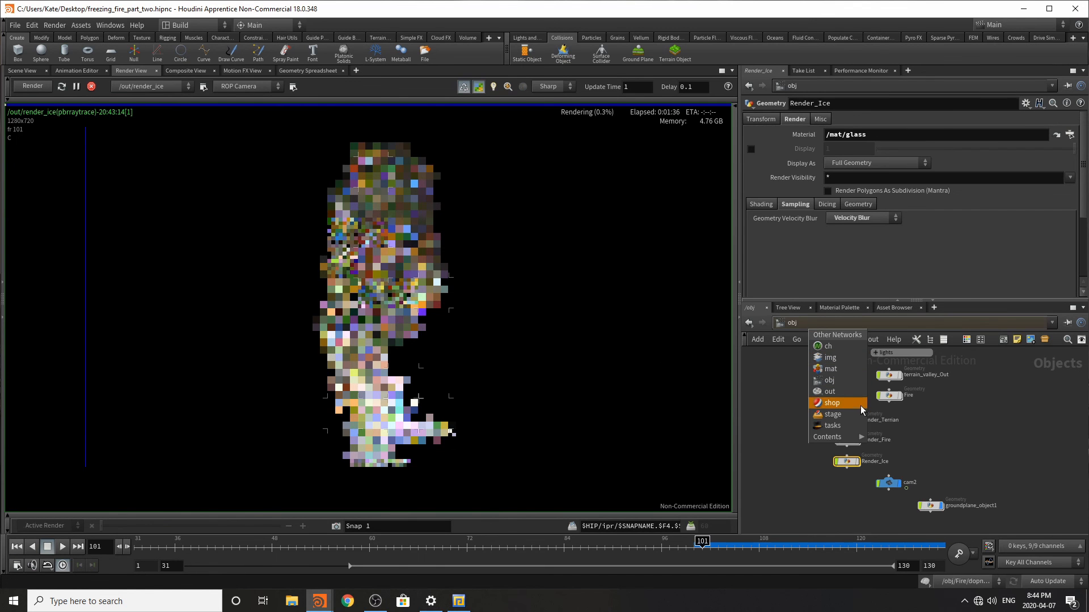
pyautogui.click(829, 391)
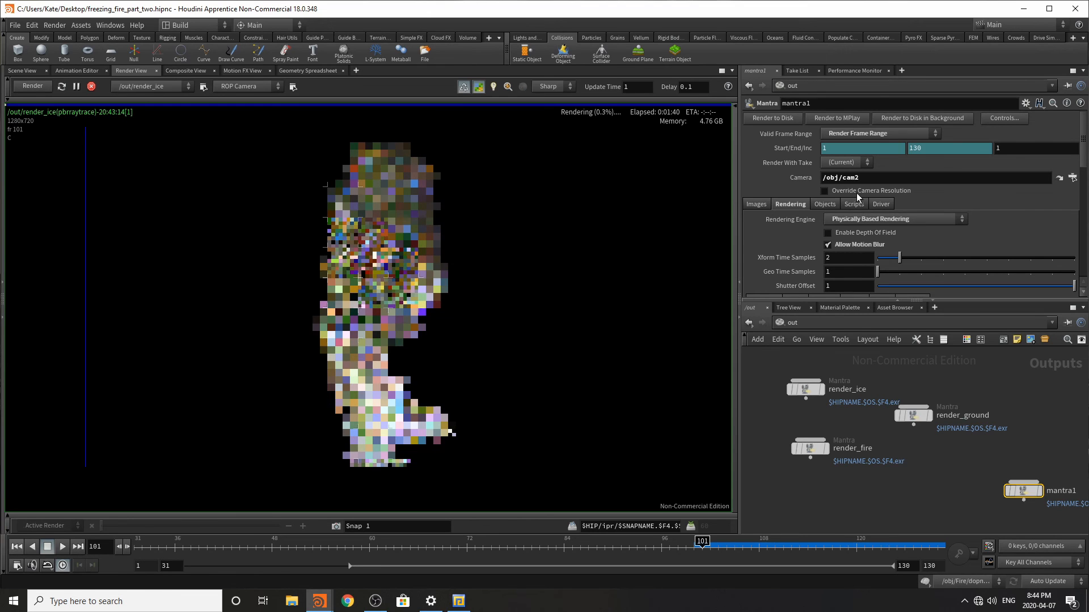
pyautogui.click(805, 389)
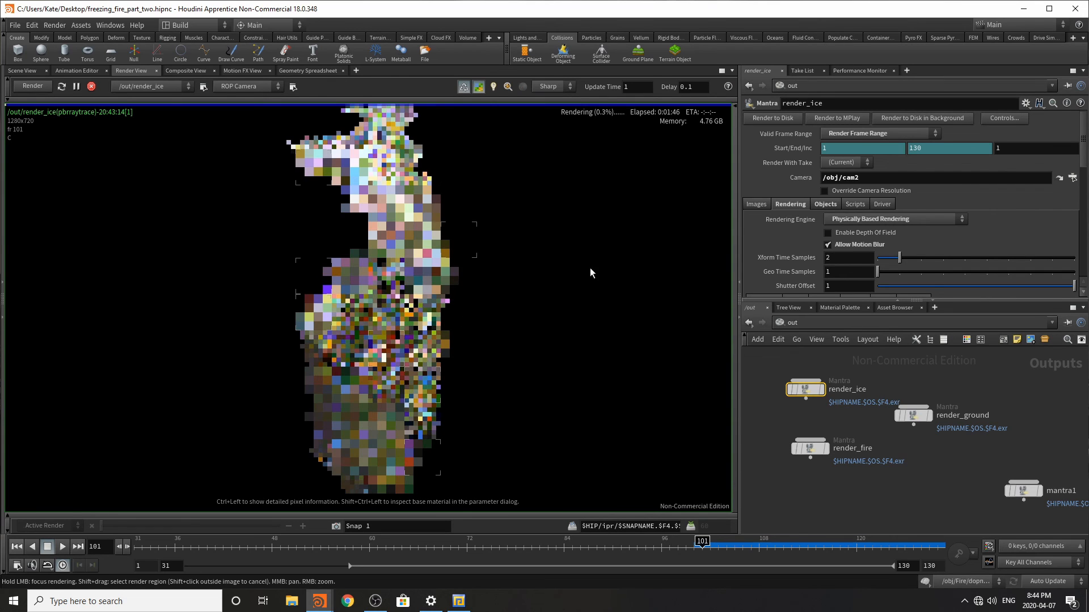
# Step: Override the camera resolution of the render_ice node with the 1/2 (Half Resolution) scale for a faster preview render
pyautogui.click(865, 191)
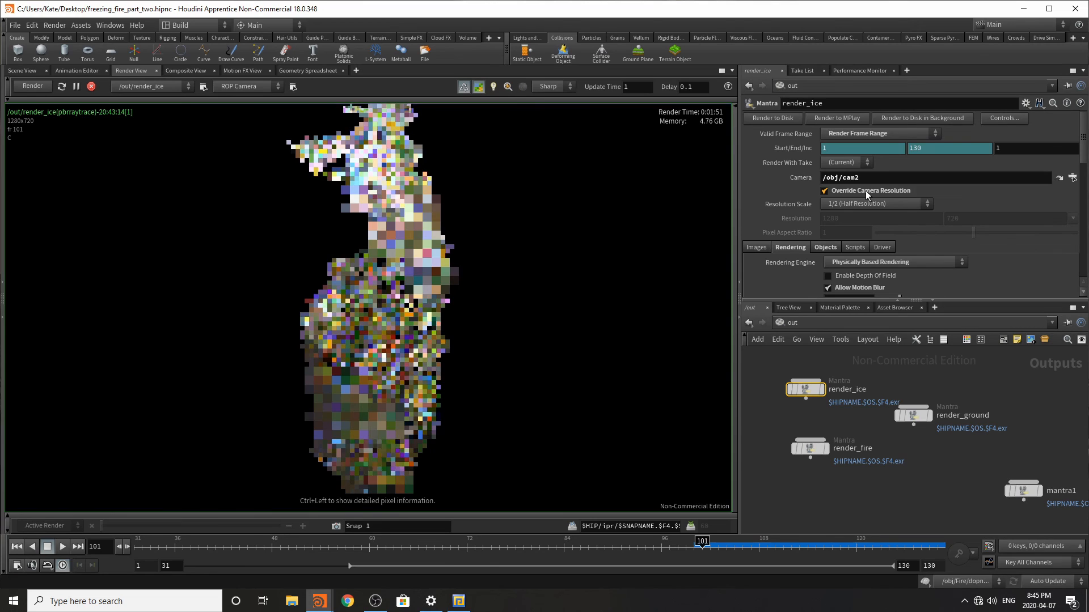
pyautogui.scroll(-2, 544, 286)
pyautogui.scroll(3, 391, 363)
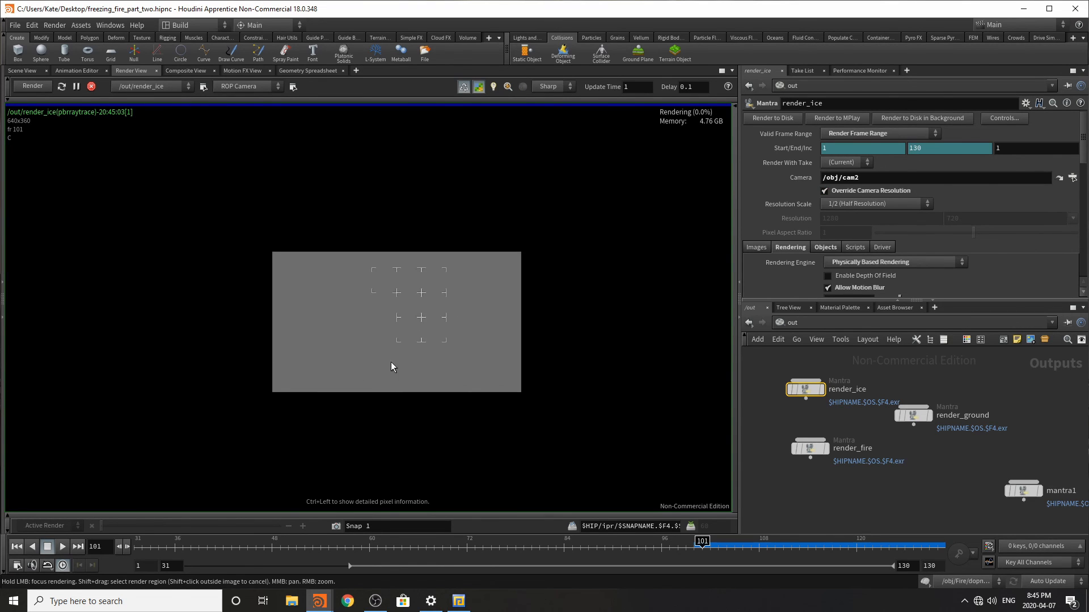
pyautogui.scroll(2, 391, 343)
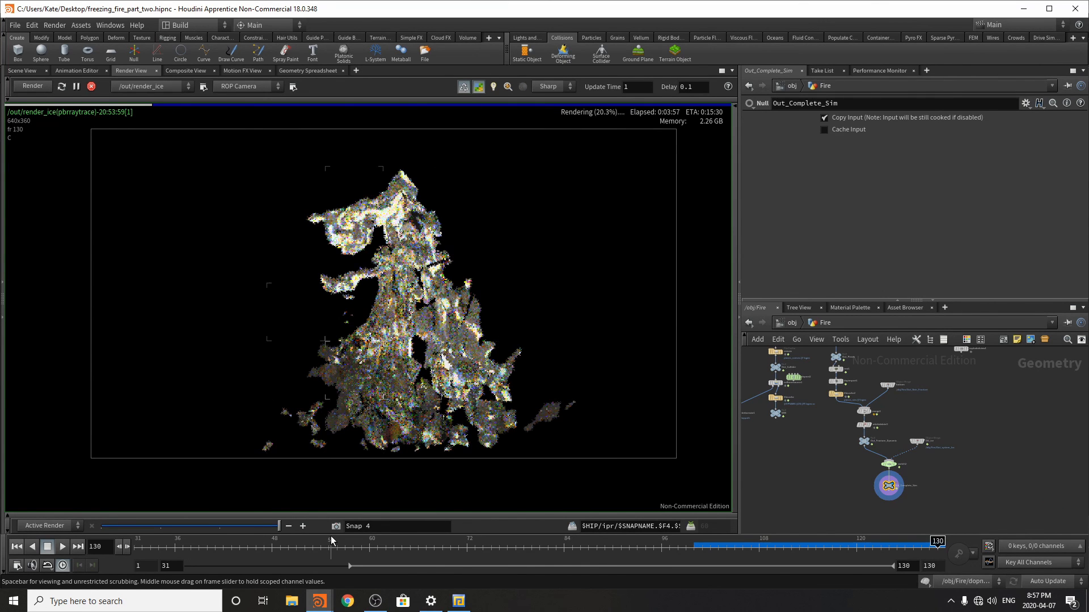
# Step: Stop the preview render of frame 130 and look through the stored render snapshots
pyautogui.click(92, 87)
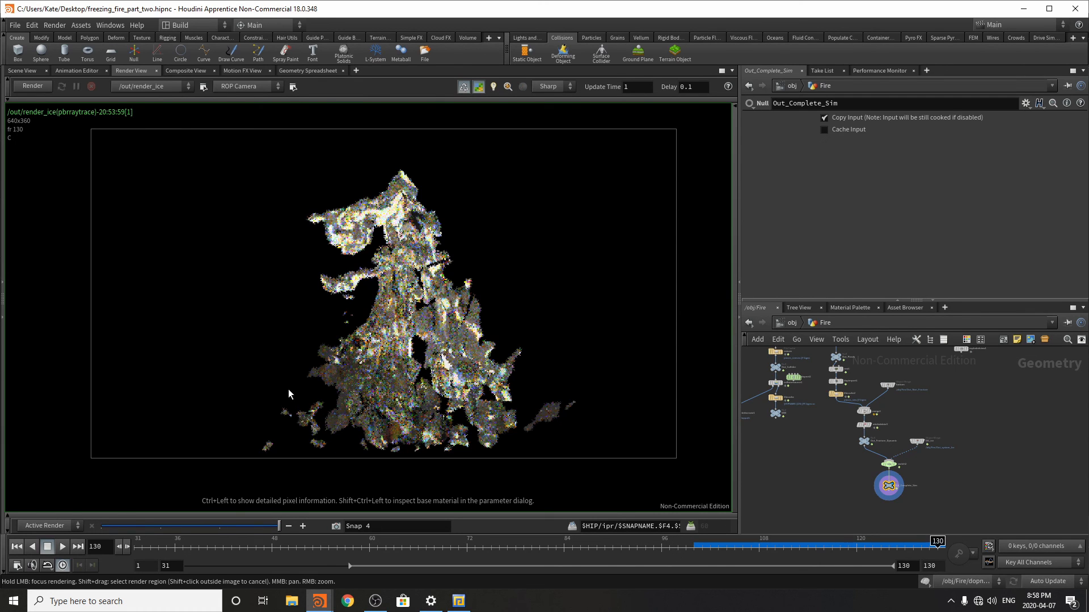
pyautogui.moveTo(250, 528); pyautogui.dragTo(285, 558)
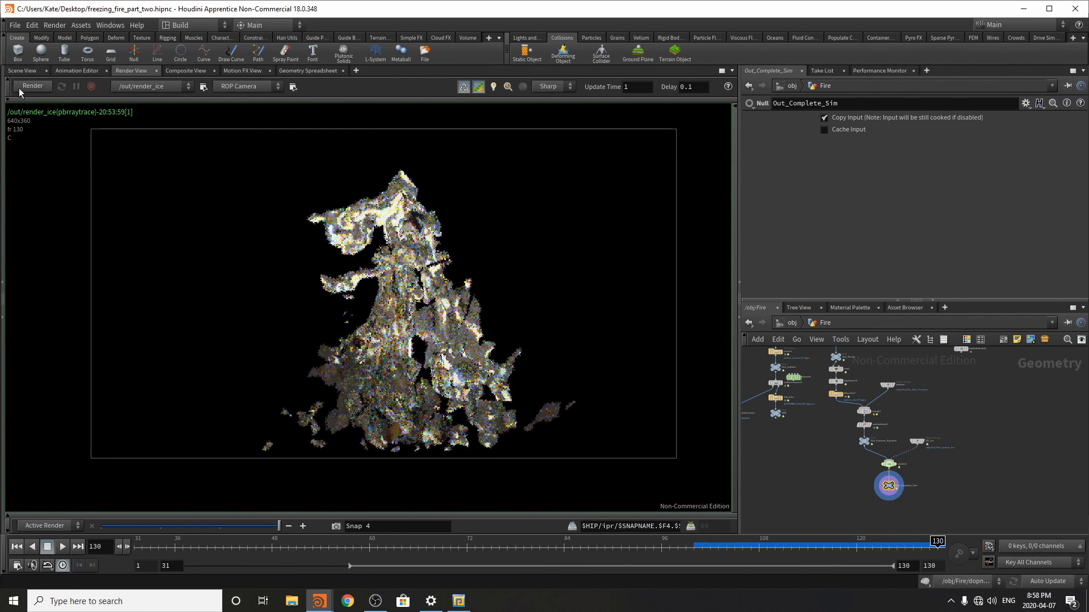
# Step: Start the playback range at frame 47 and play the complete ice simulation in the scene view from frame 67, stopping at frame 90
pyautogui.click(10, 72)
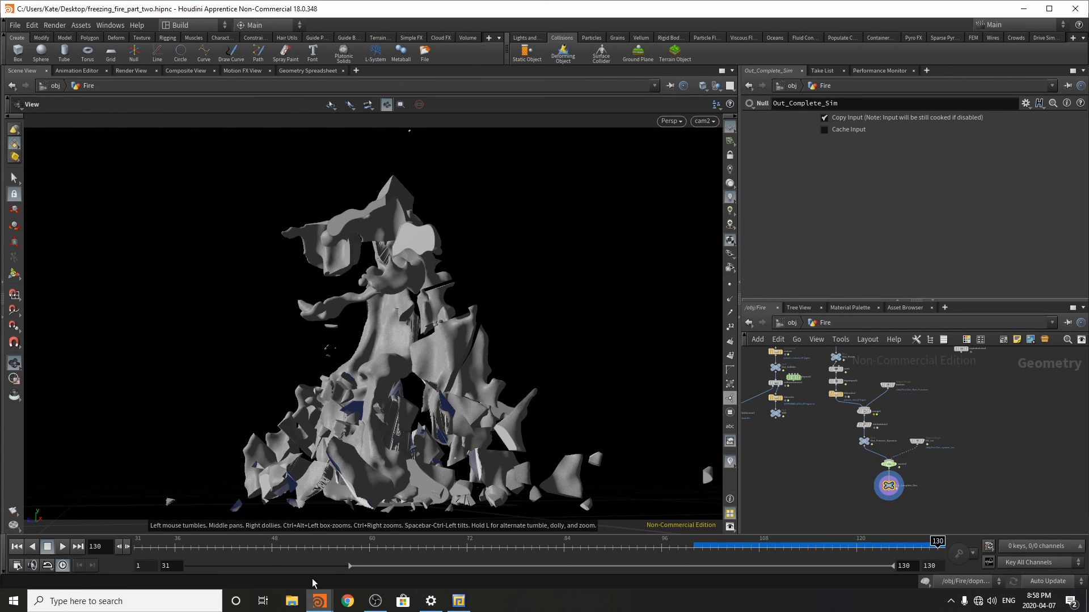
pyautogui.moveTo(348, 568); pyautogui.dragTo(441, 583)
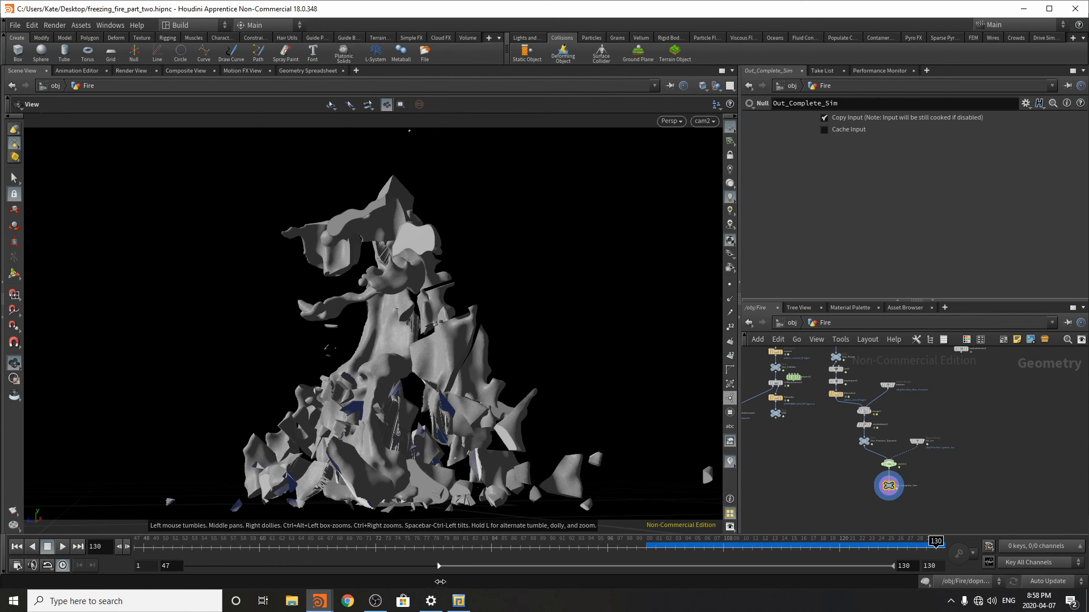
pyautogui.moveTo(301, 554); pyautogui.dragTo(328, 554)
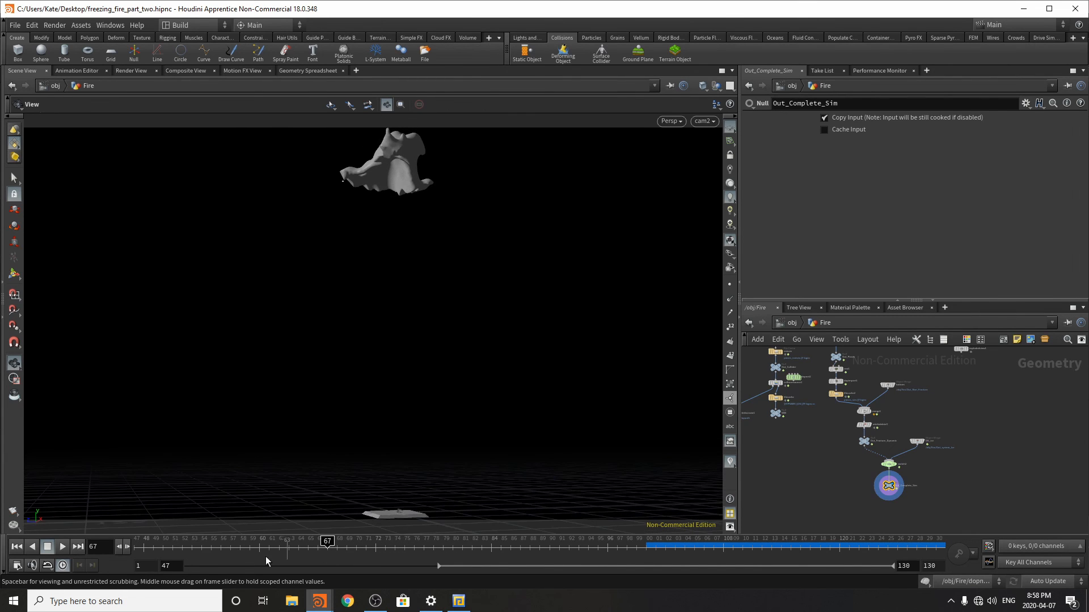
pyautogui.click(62, 548)
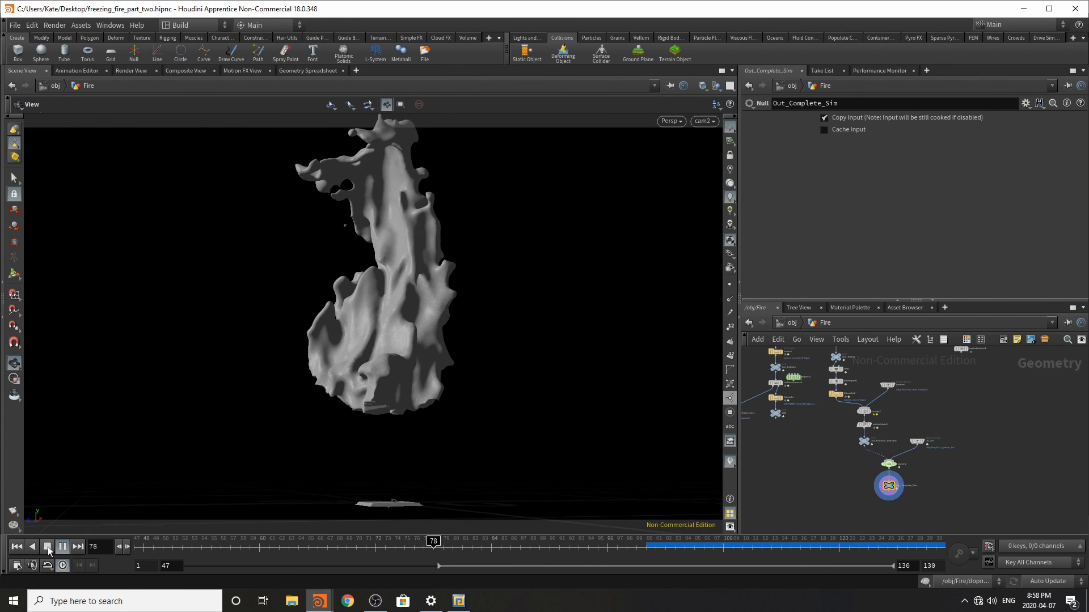
pyautogui.click(61, 548)
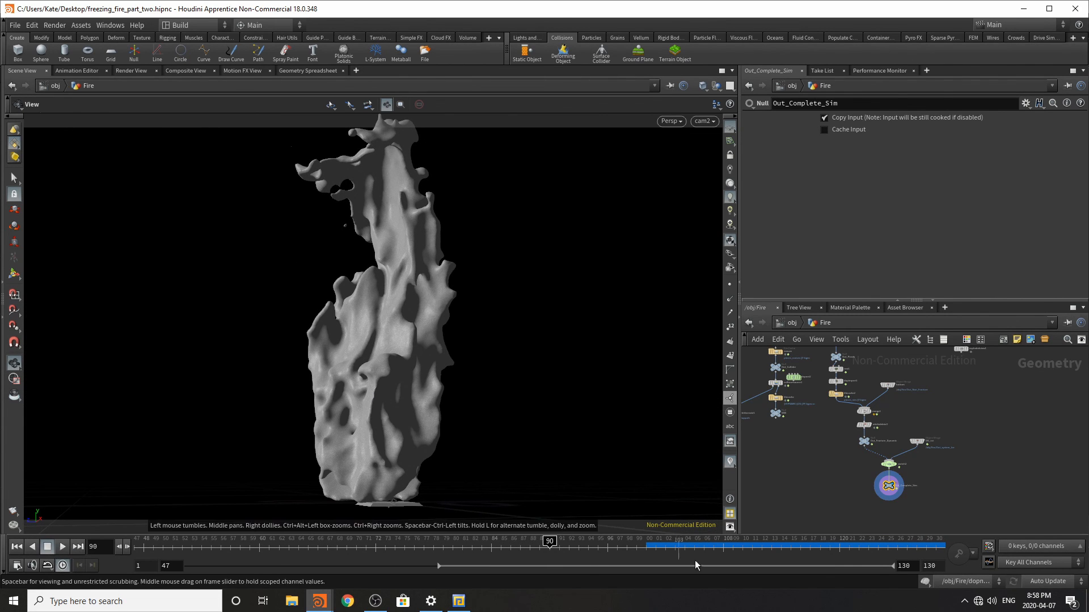